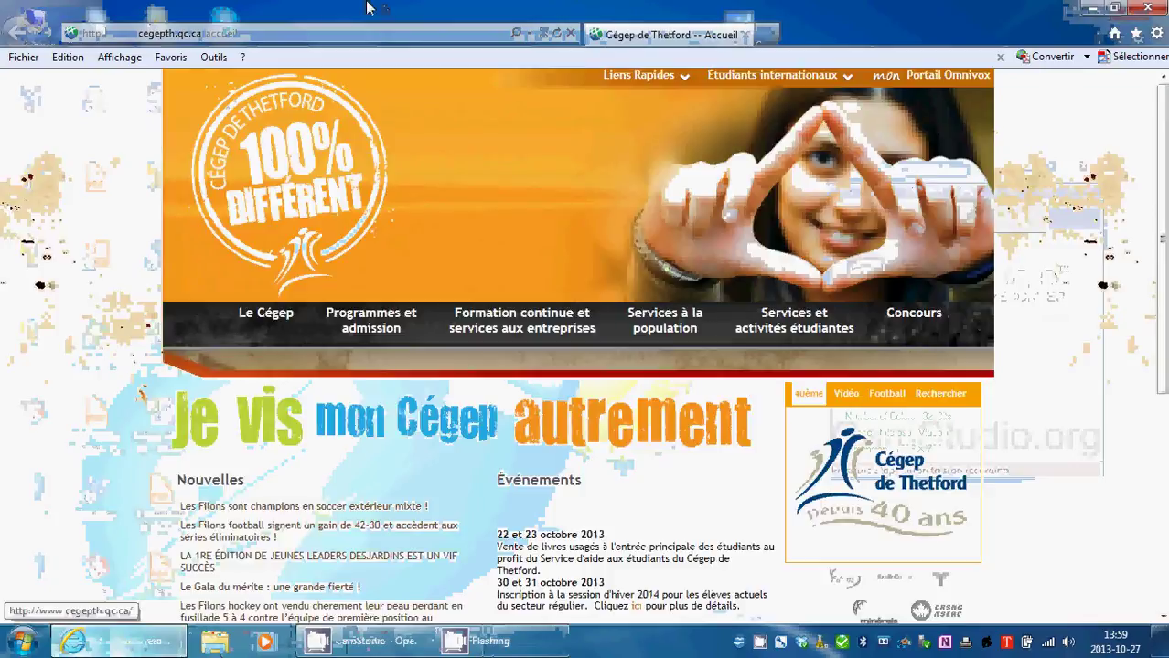
# Search Google.ca for 'open office' and open the French OpenOffice.org result.
pyautogui.click(315, 30)
pyautogui.write('google.ca/')
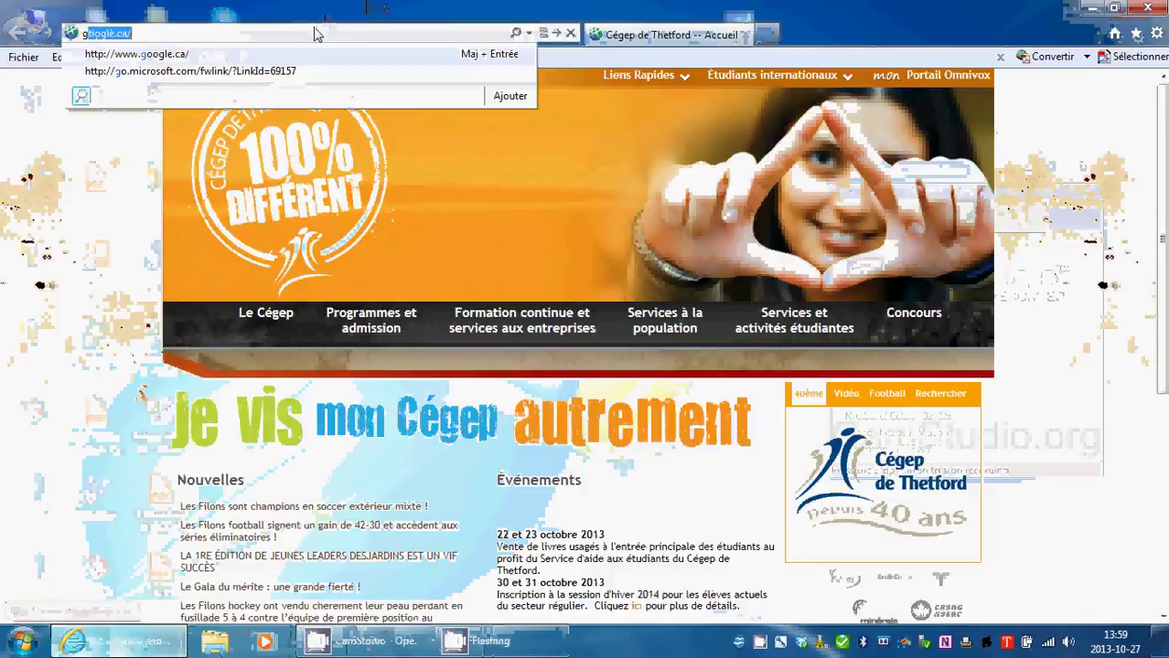
pyautogui.press('Return')
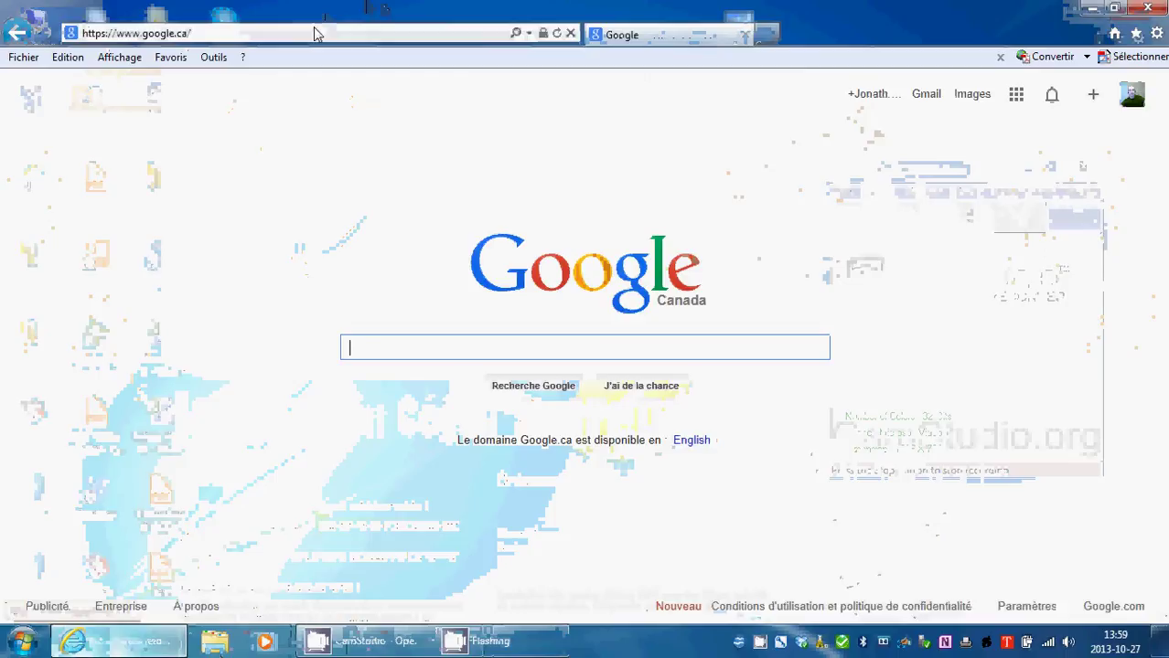
pyautogui.write('op')
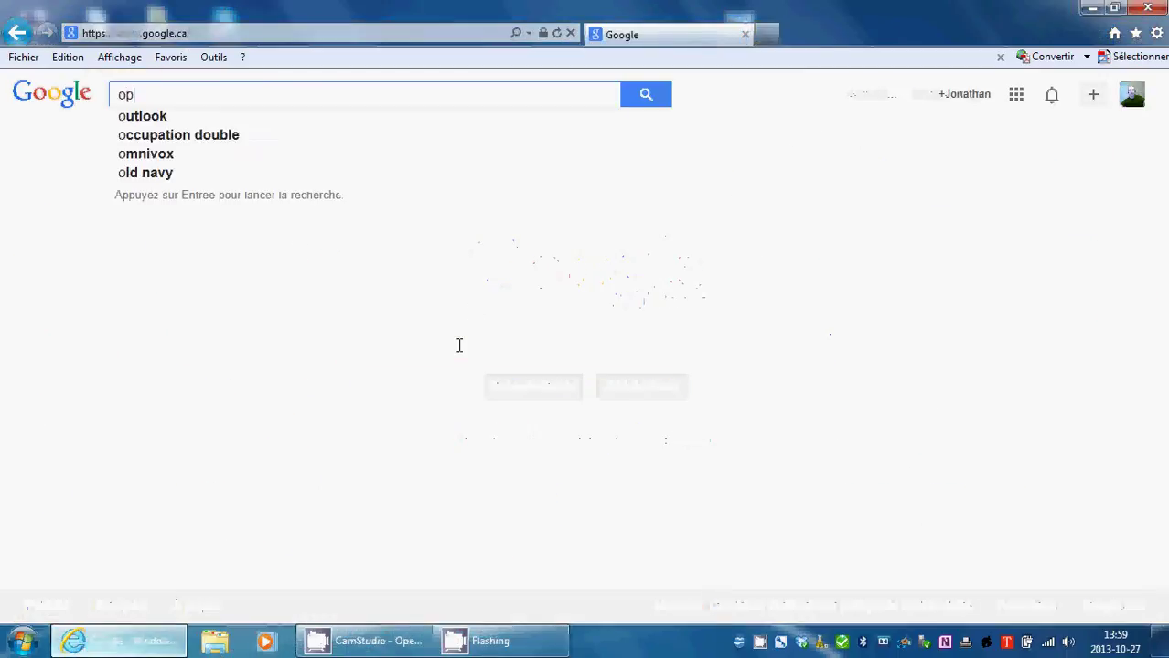
pyautogui.write('en office')
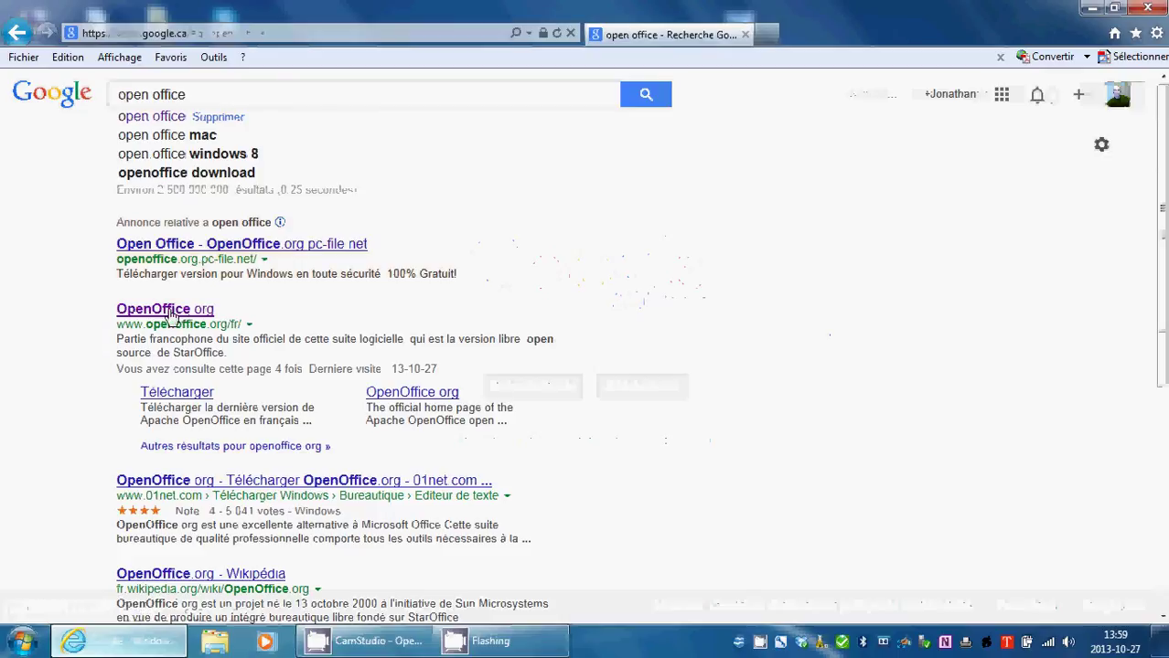
pyautogui.click(172, 316)
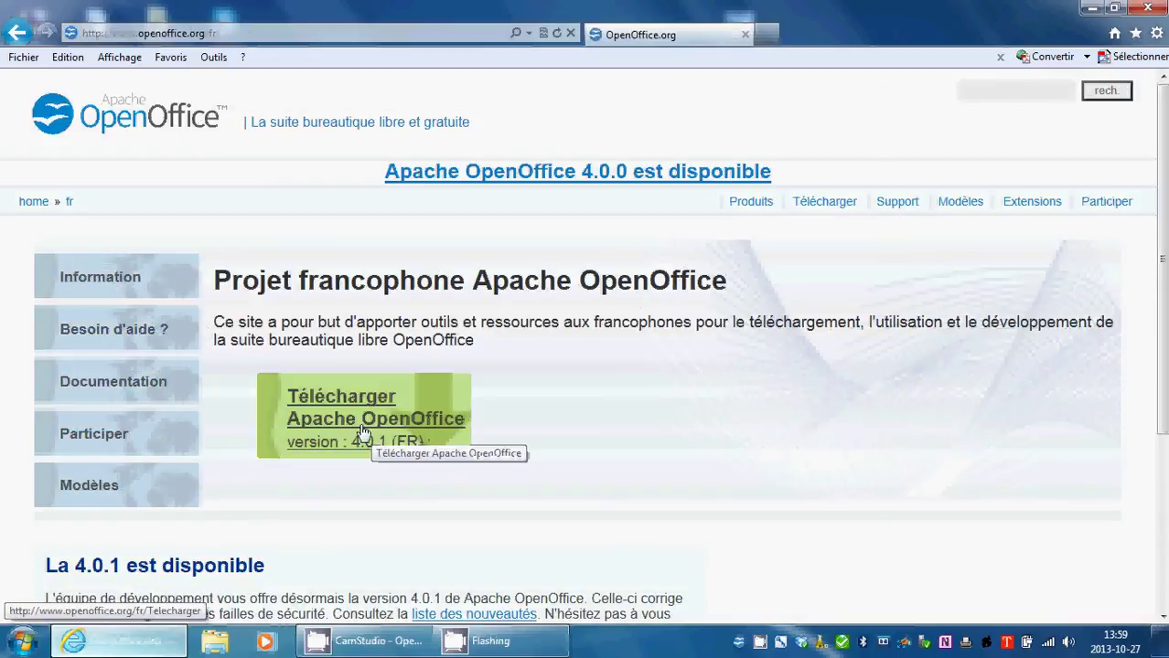
# Download and run the Windows installer Apache_OpenOffice_4.0.1_Win_x86_install_fr.exe from SourceForge.
pyautogui.click(363, 413)
pyautogui.scroll(-2, 373, 413)
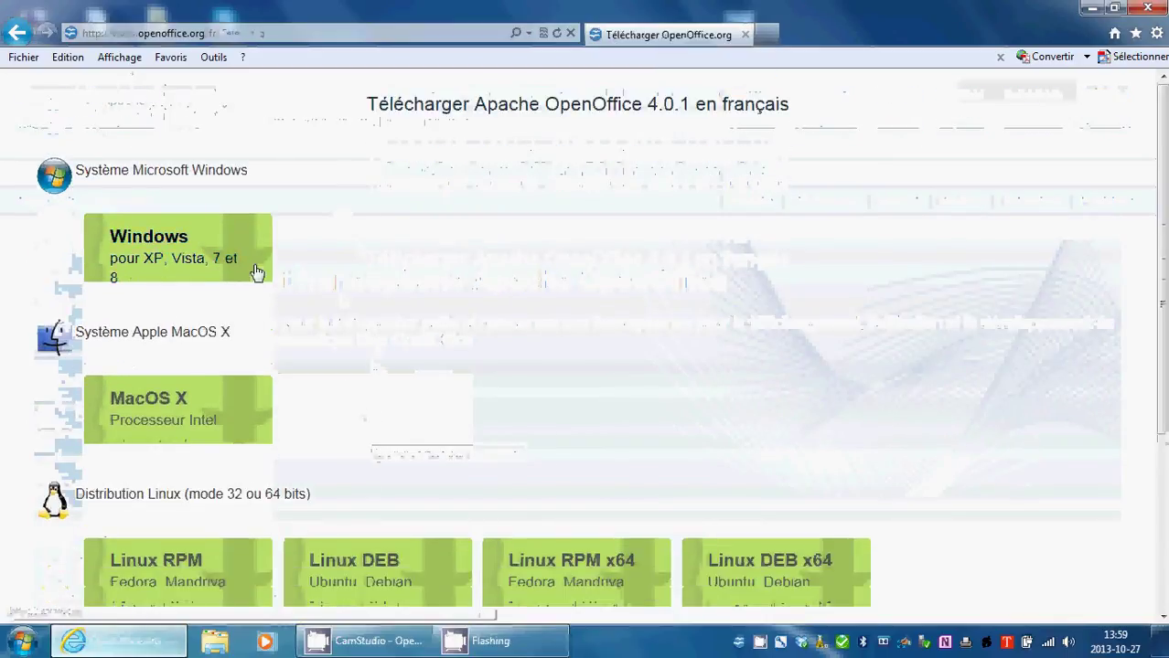
pyautogui.click(157, 245)
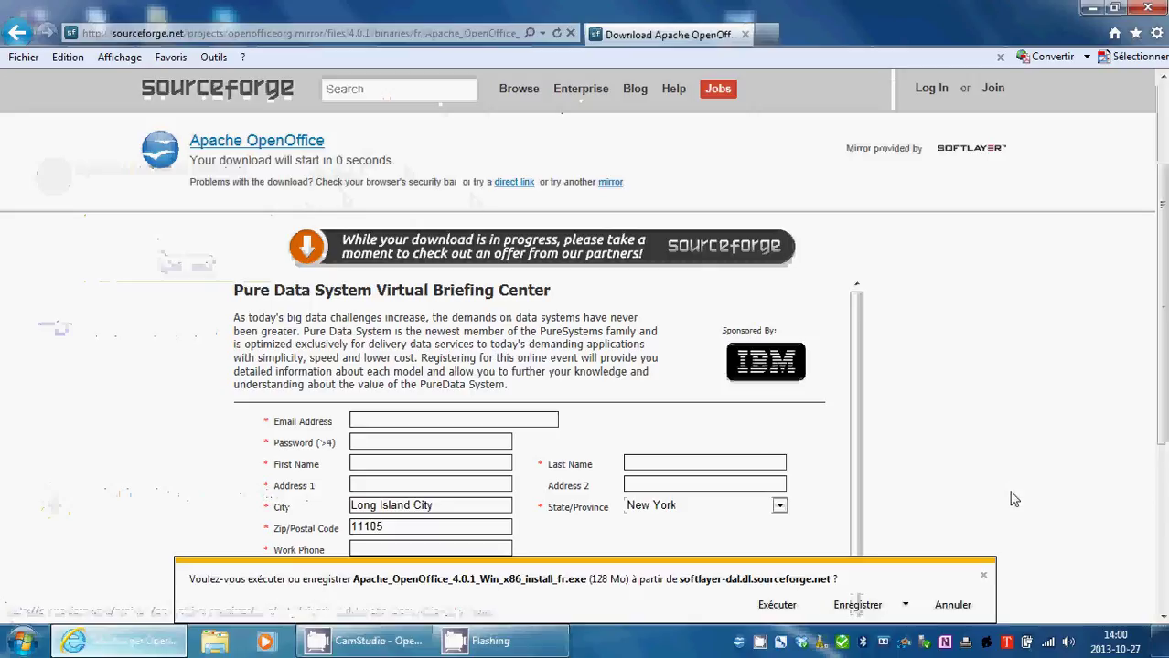
pyautogui.click(772, 605)
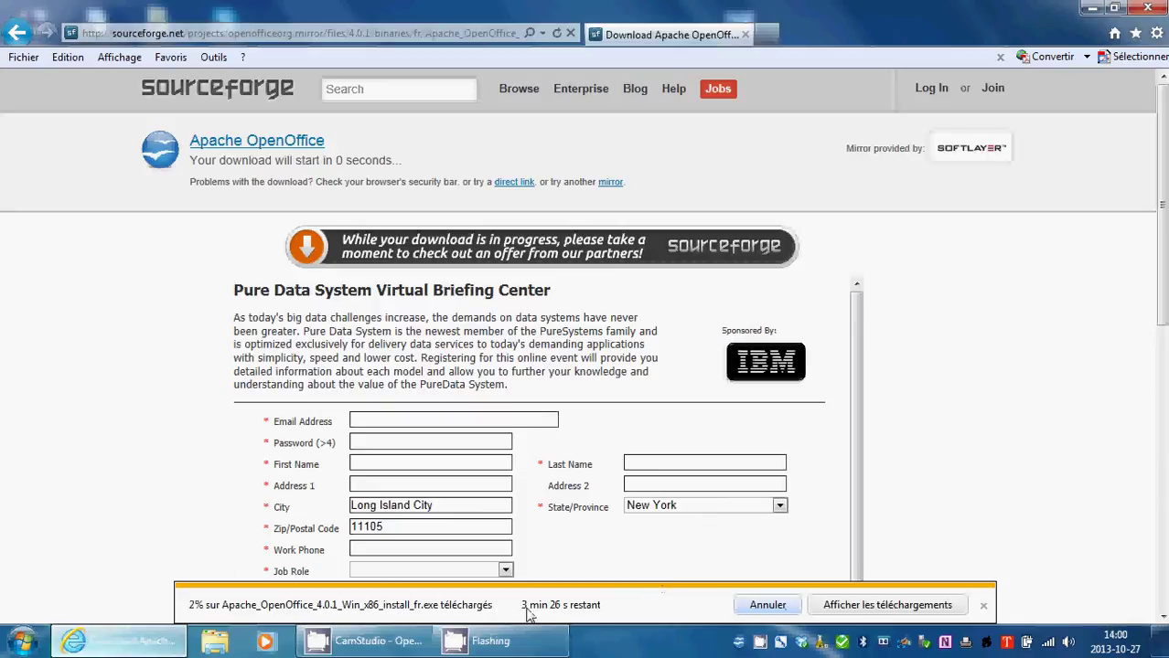
pyautogui.click(983, 607)
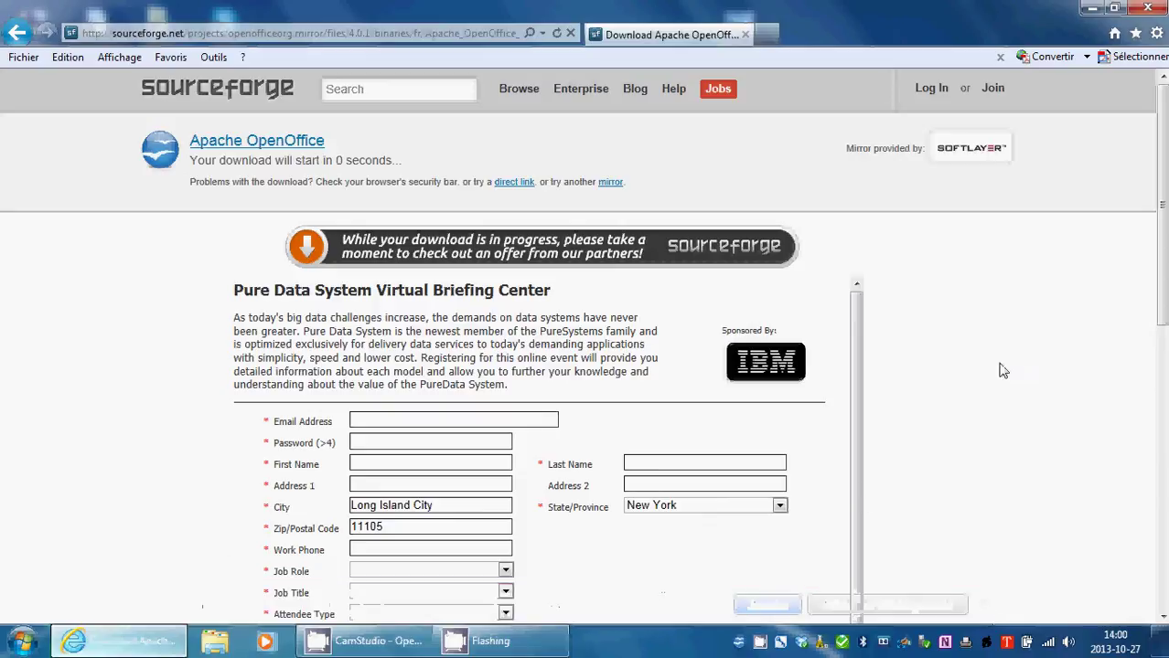
# Launch OpenOffice.org 3.4.1 from the desktop and create a maximized blank Calc spreadsheet.
pyautogui.click(1092, 8)
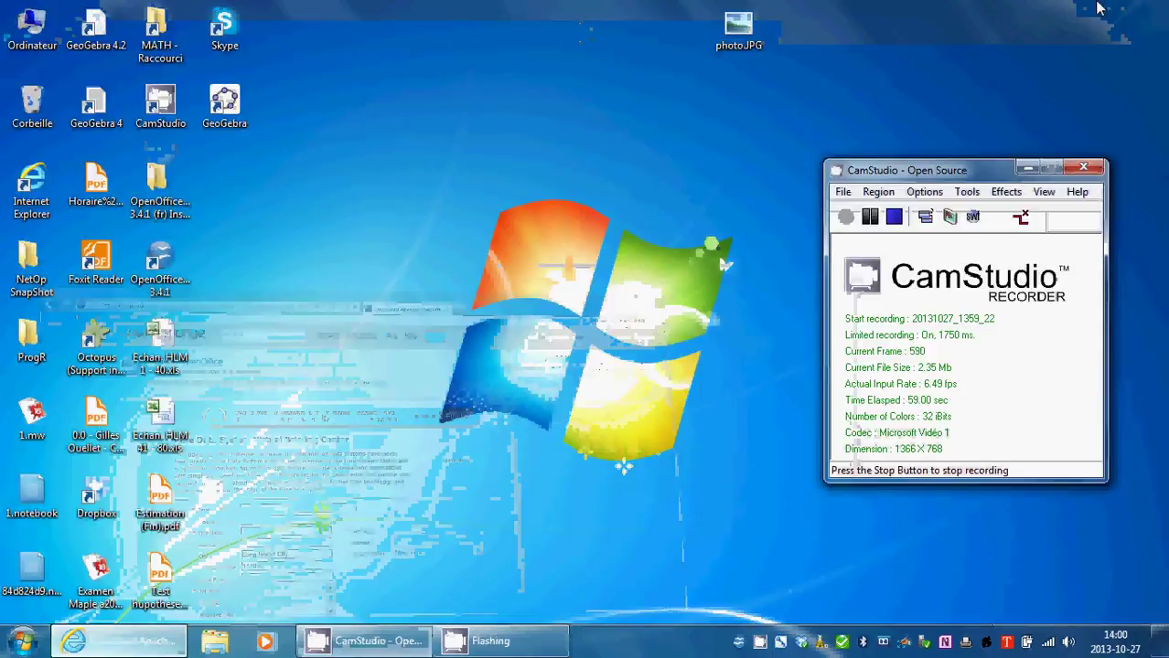
pyautogui.doubleClick(160, 260)
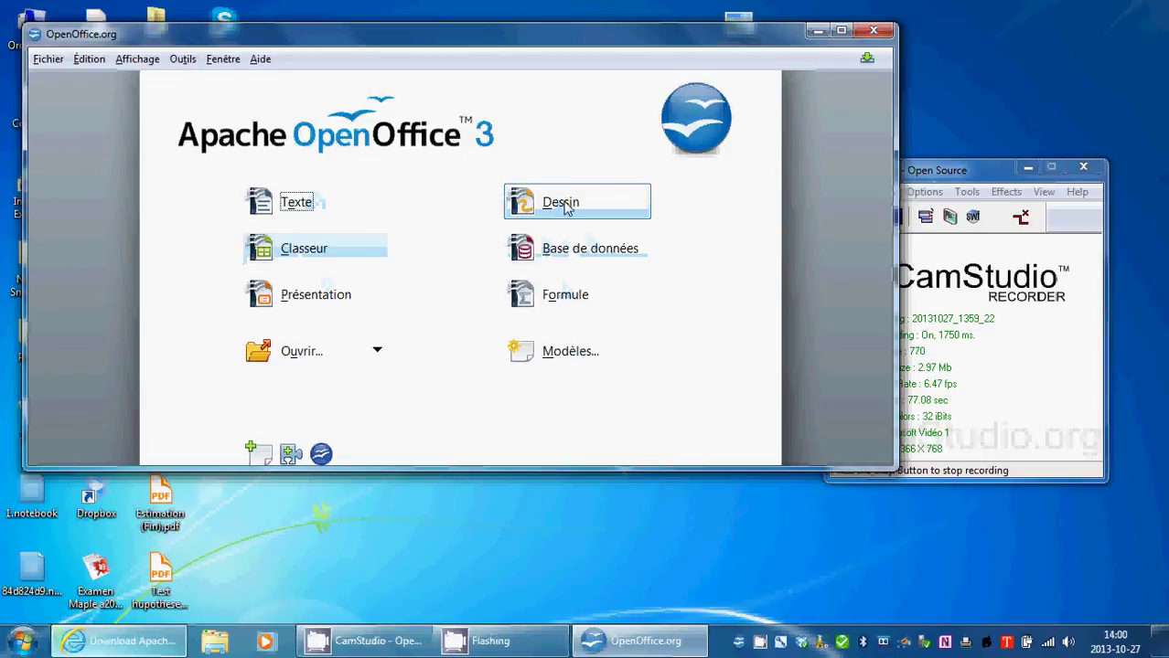
pyautogui.click(300, 250)
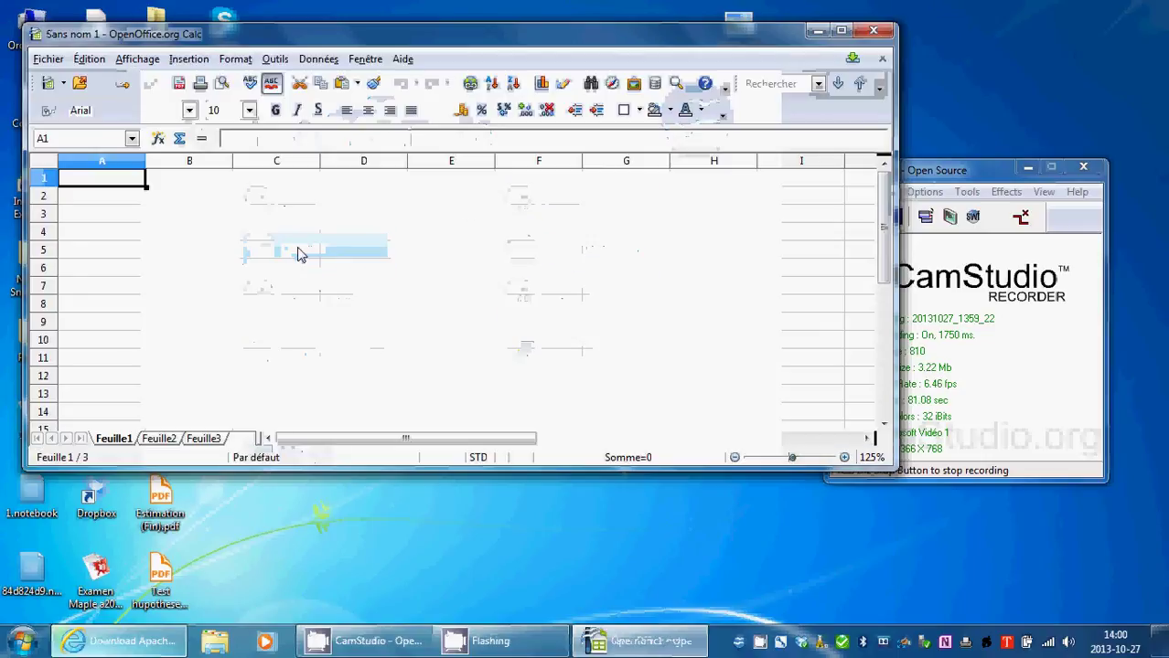
pyautogui.click(840, 33)
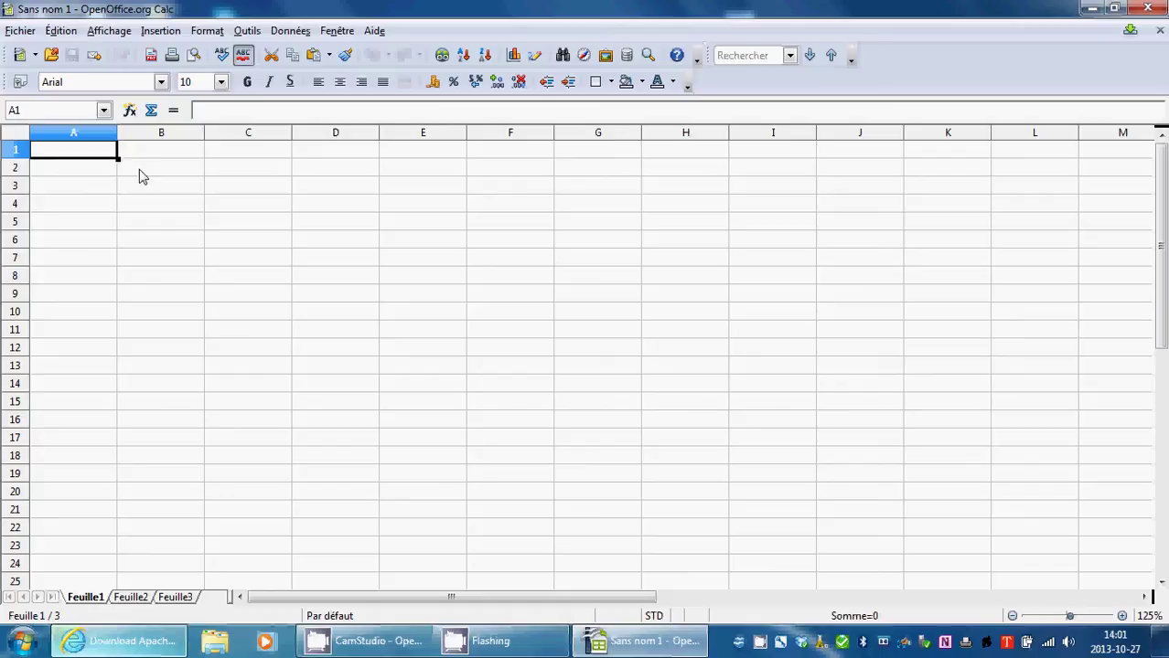
# Enter 'Prénom :' and 'Nom :' in B2:B3 with the person's first name and surname beside them.
pyautogui.doubleClick(140, 176)
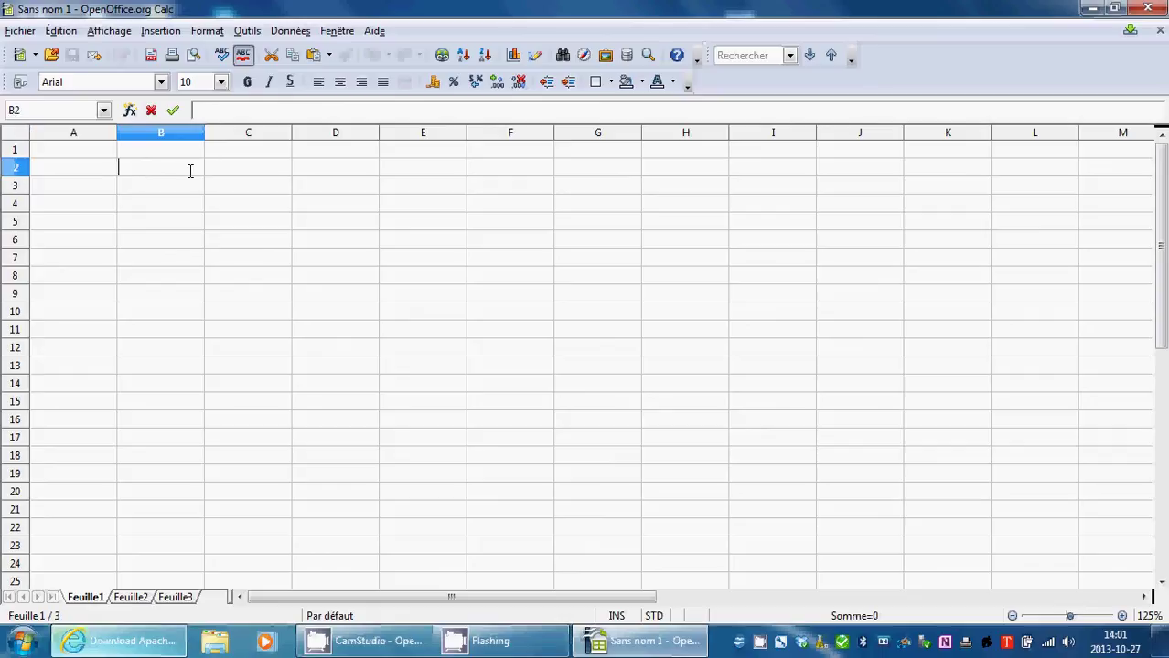
pyautogui.write('Prénom')
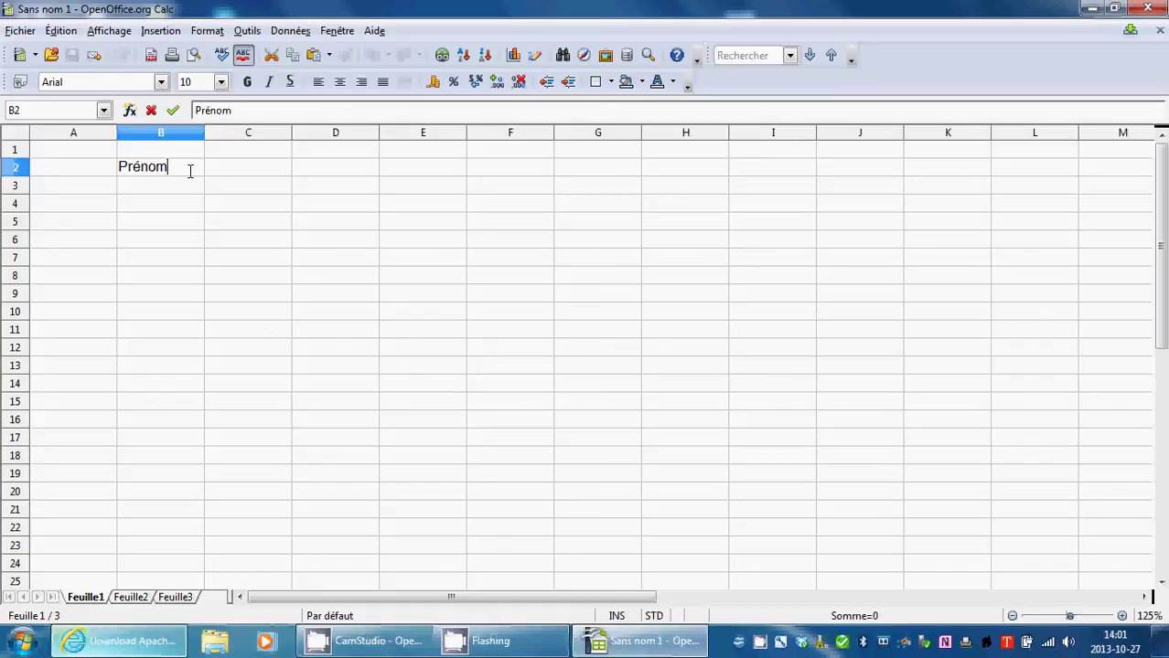
pyautogui.write(' :')
pyautogui.press('Tab')
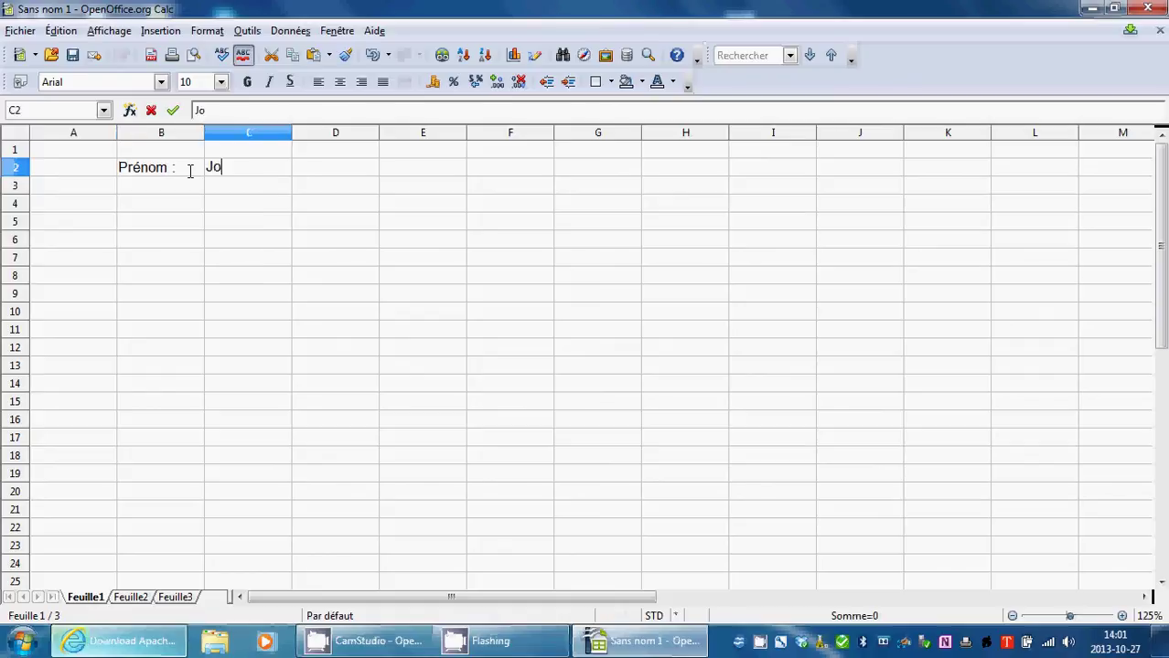
pyautogui.doubleClick(175, 190)
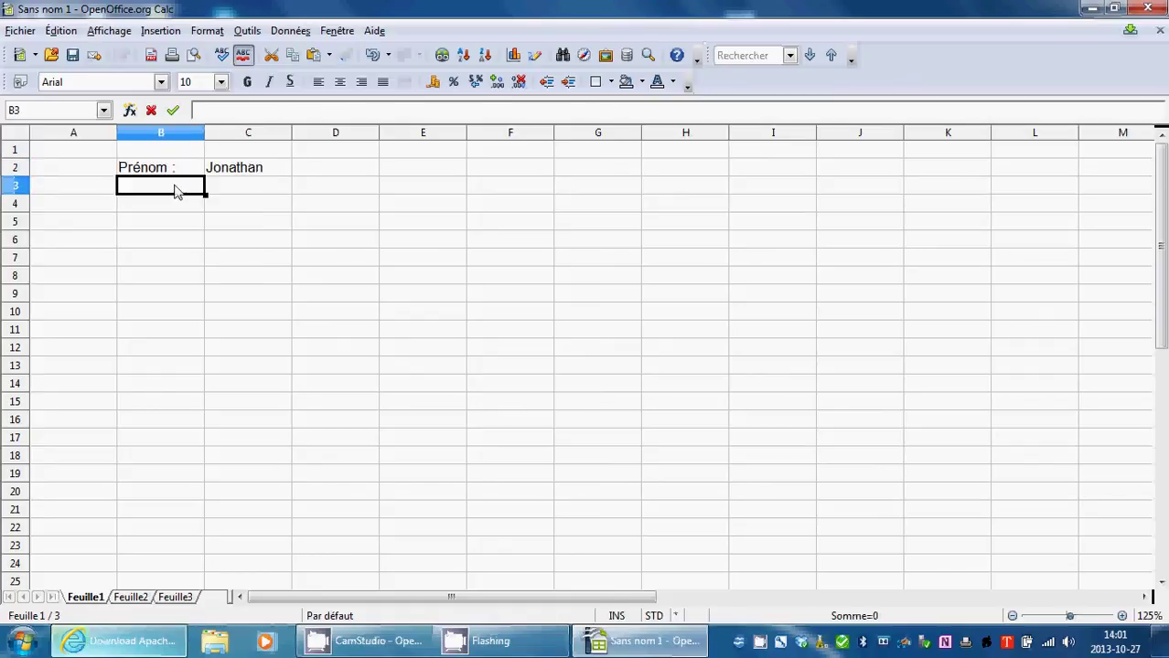
pyautogui.write('N')
pyautogui.press('BackSpace')
pyautogui.write('Nom')
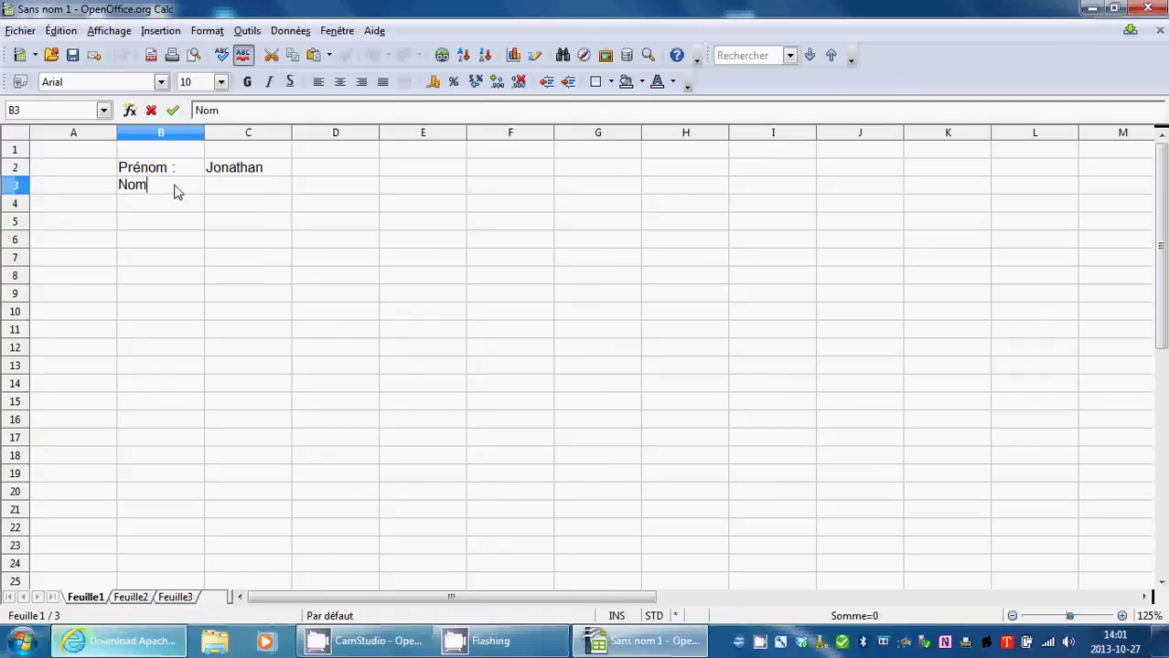
pyautogui.write(' :')
pyautogui.press('Tab')
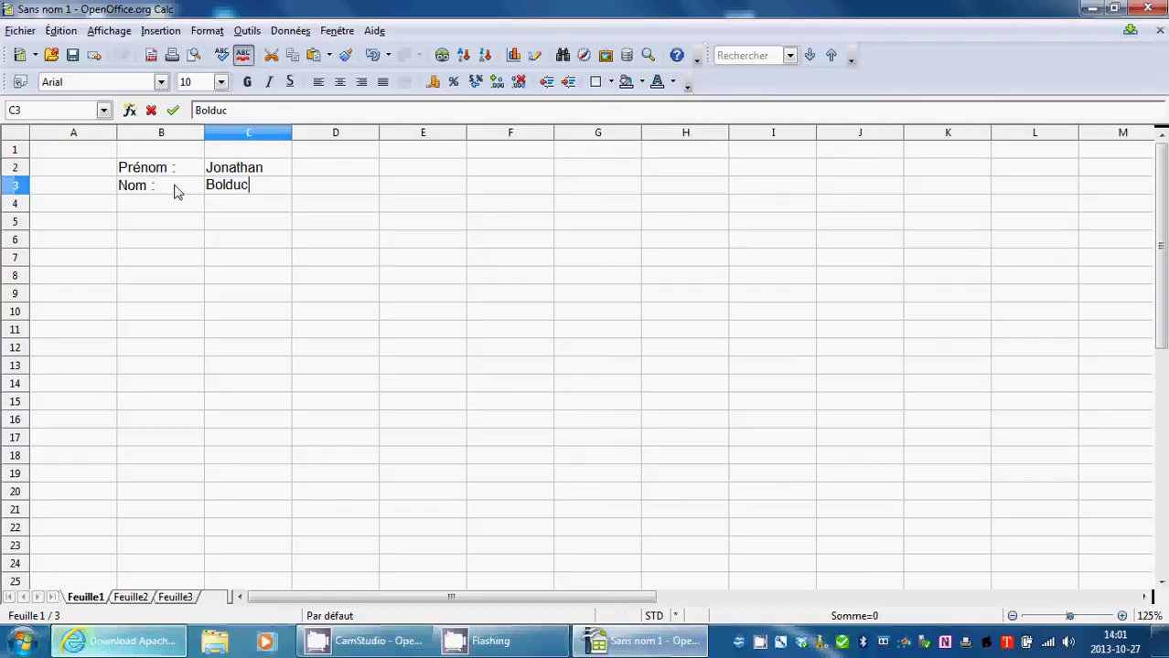
# Enter 'Montant du prêt :' in B5 with 18500$ in C5, shown as 18 500,00 $.
pyautogui.doubleClick(162, 230)
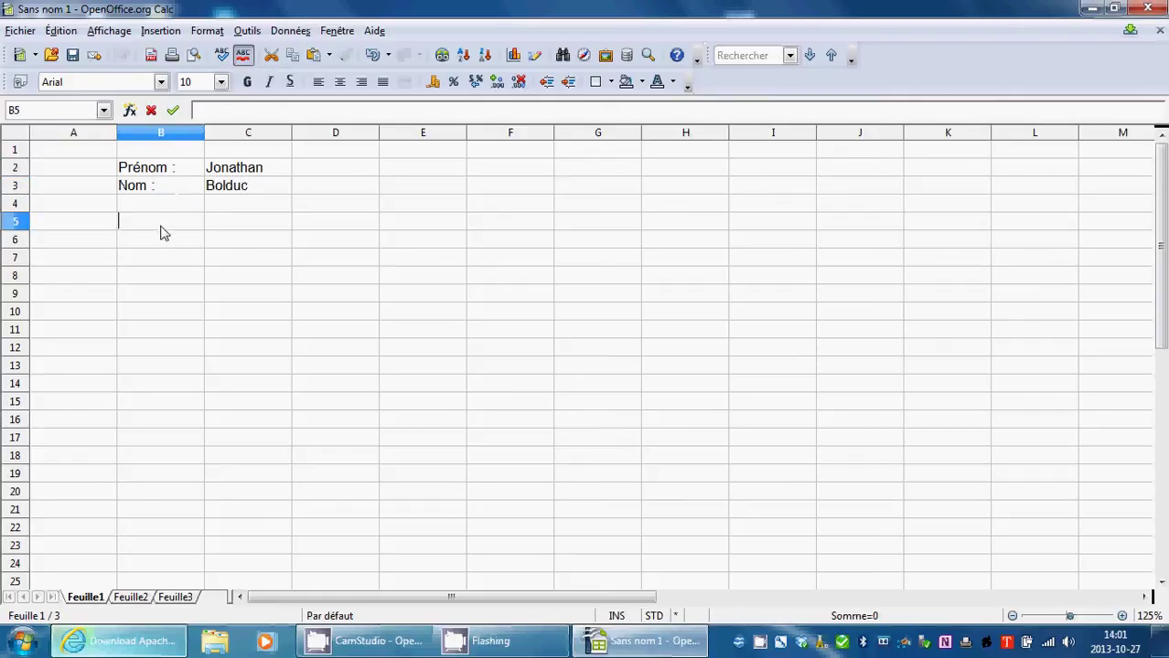
pyautogui.write('L')
pyautogui.press('BackSpace')
pyautogui.write('Montant du ')
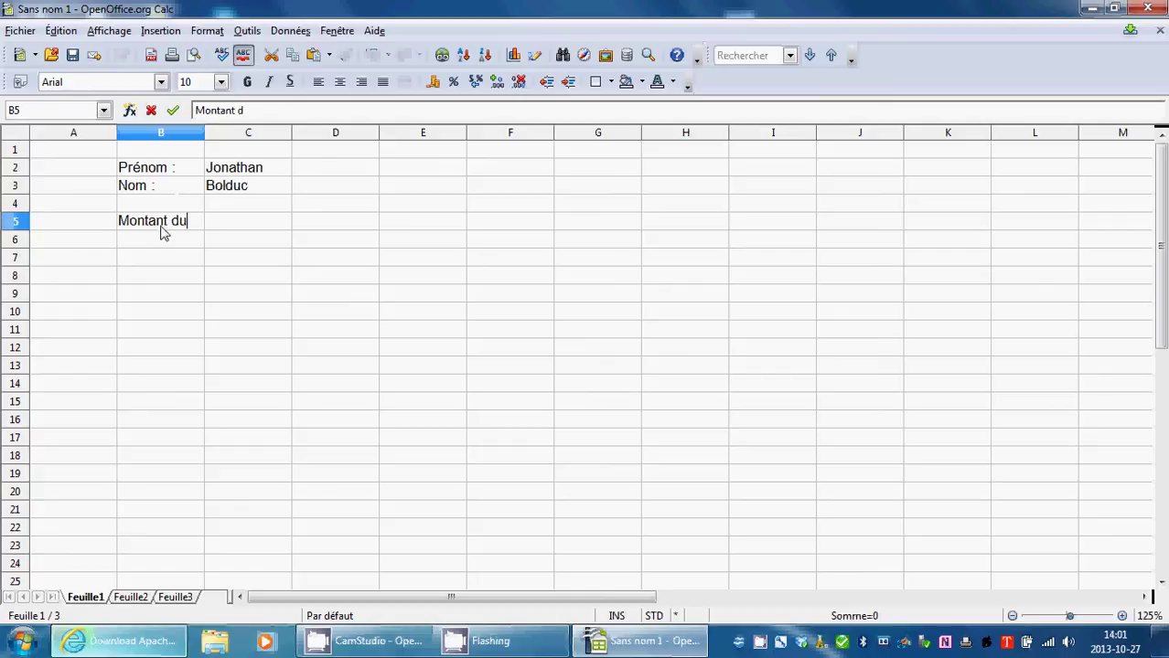
pyautogui.write('prêt :')
pyautogui.press('Tab')
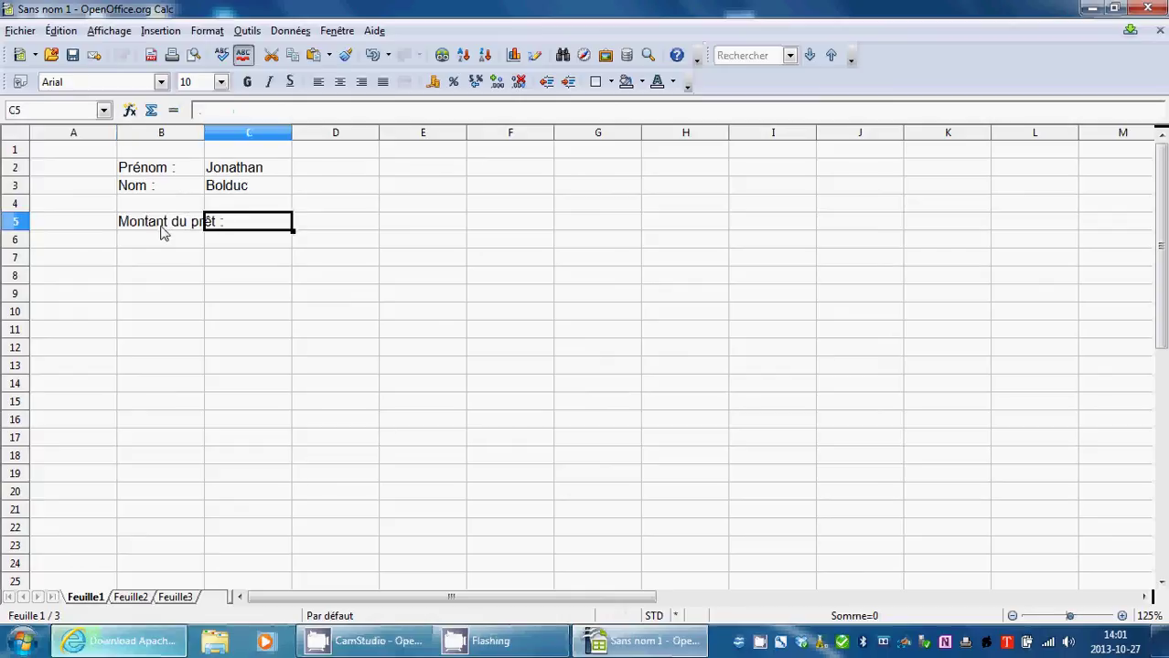
pyautogui.write('18500$')
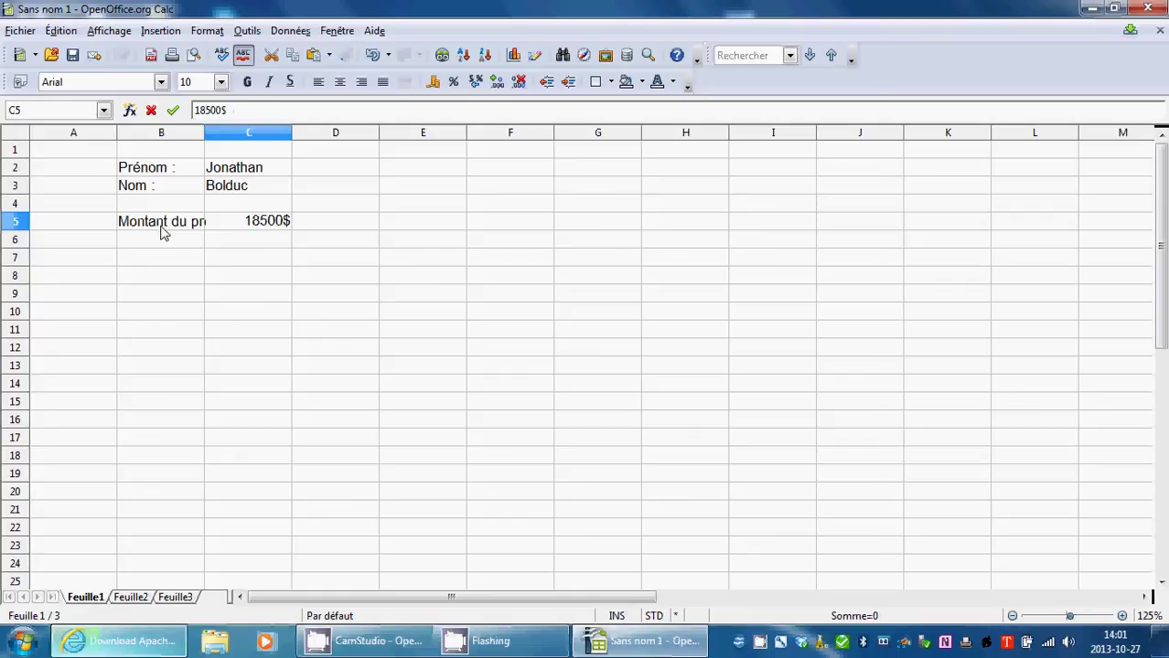
pyautogui.click(251, 274)
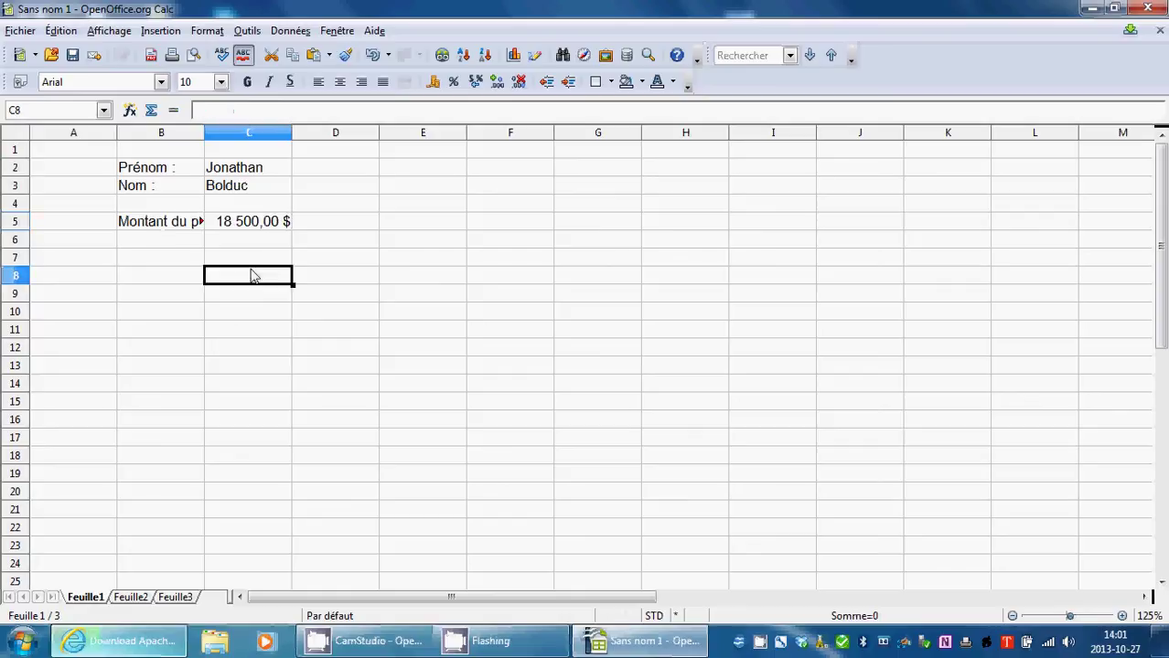
# Widen column B and enter the 'Taux nominal' label in B7 with 4,6% in C7.
pyautogui.moveTo(203, 131); pyautogui.dragTo(236, 132)
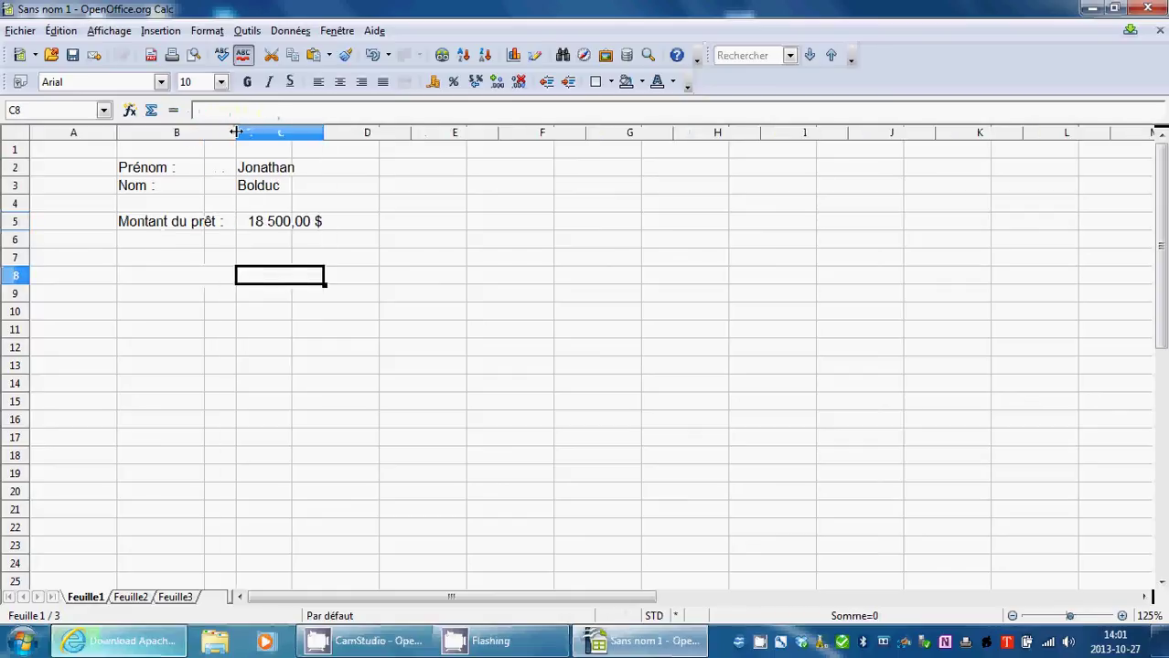
pyautogui.doubleClick(172, 258)
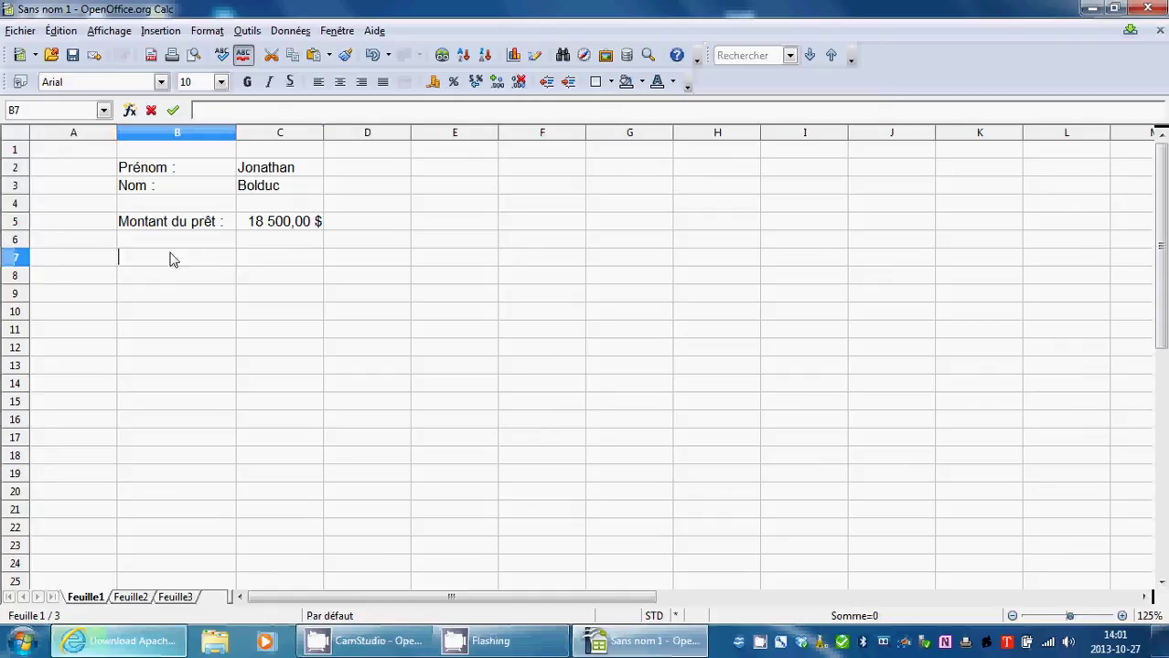
pyautogui.write('Tau')
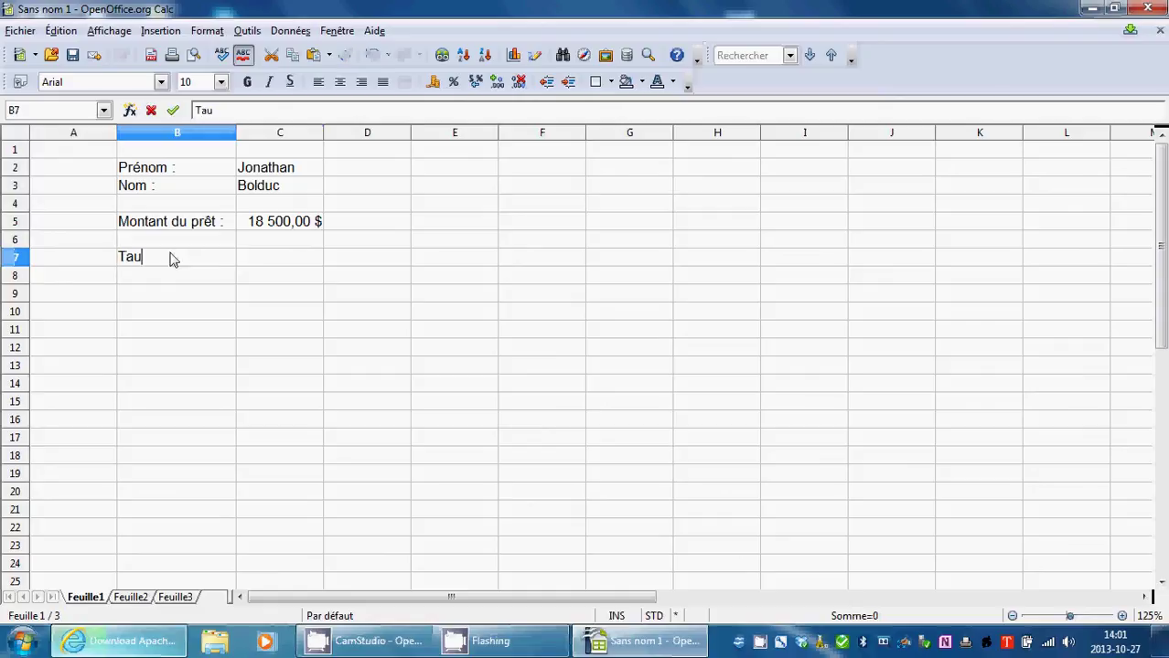
pyautogui.write('x nominalk')
pyautogui.click(241, 262)
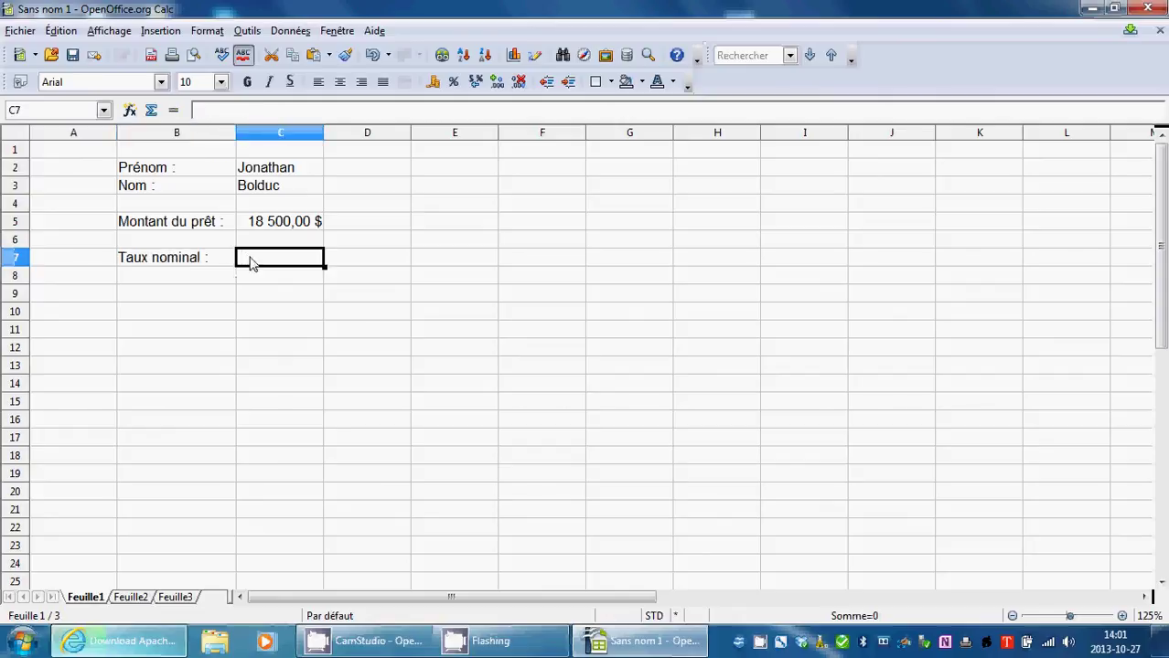
pyautogui.doubleClick(252, 263)
pyautogui.write('4,6')
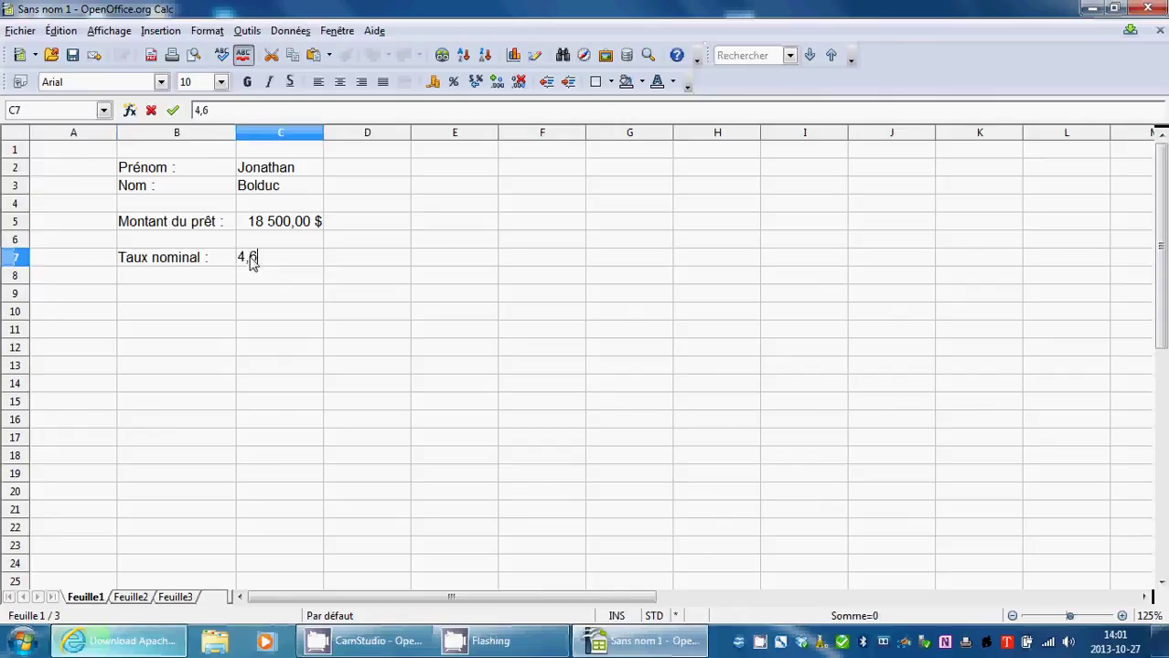
pyautogui.write('%')
# Enter 'Nombre de capitalisations par année :' in B9 with 12 in C9.
pyautogui.doubleClick(192, 289)
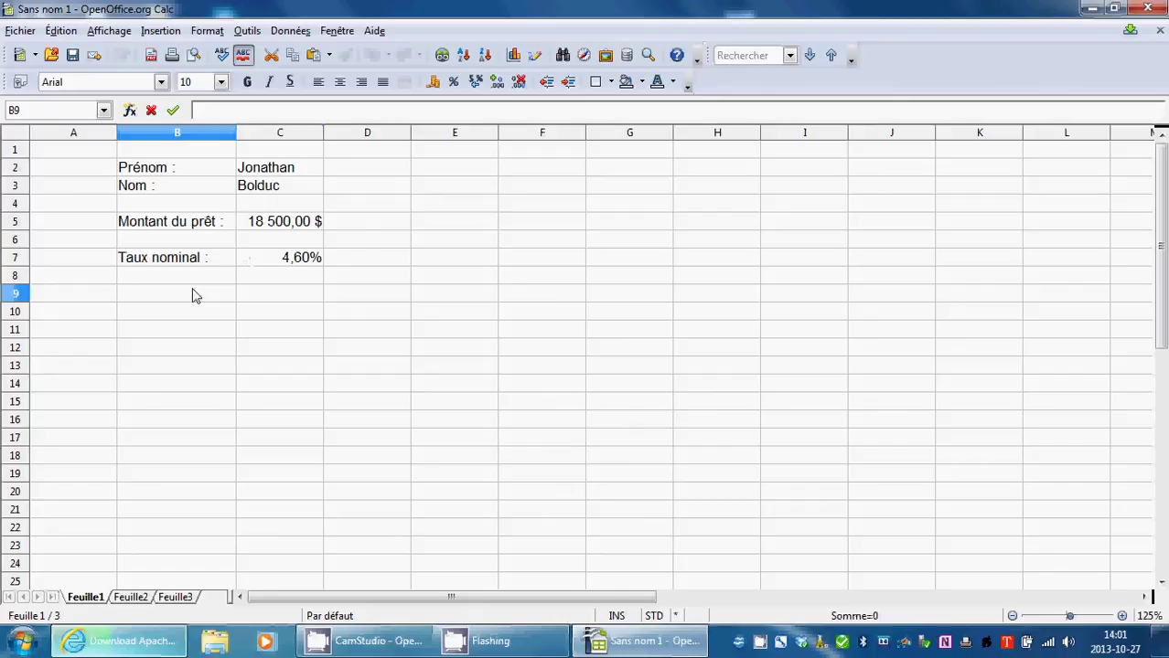
pyautogui.write('Nombre de capit')
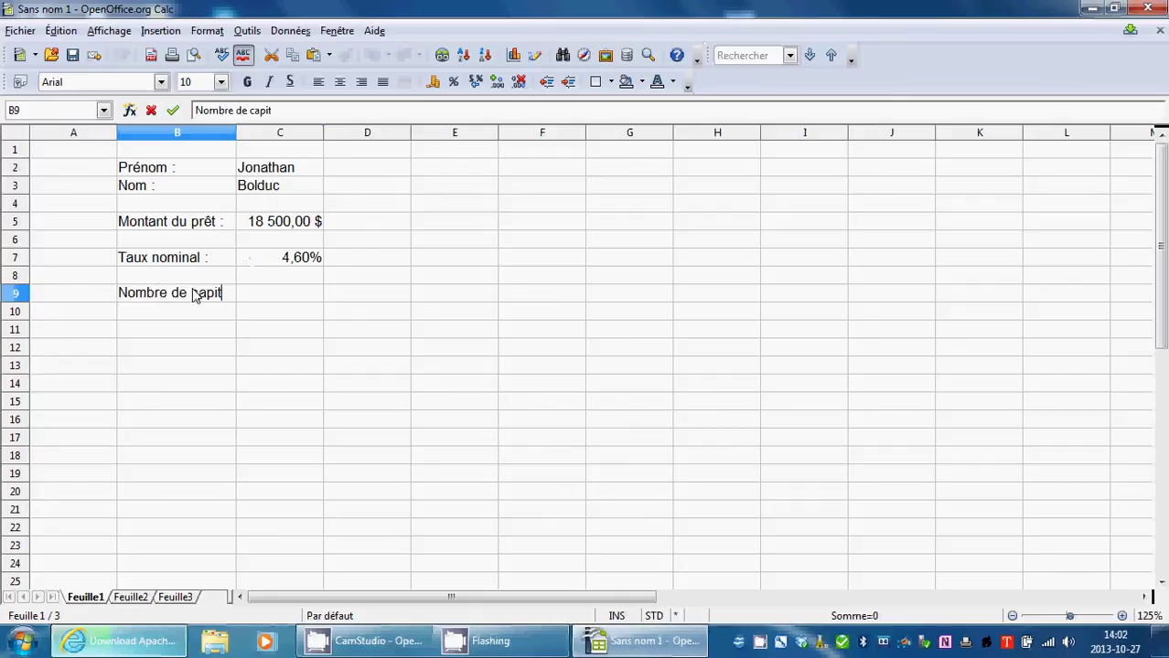
pyautogui.write('alisations')
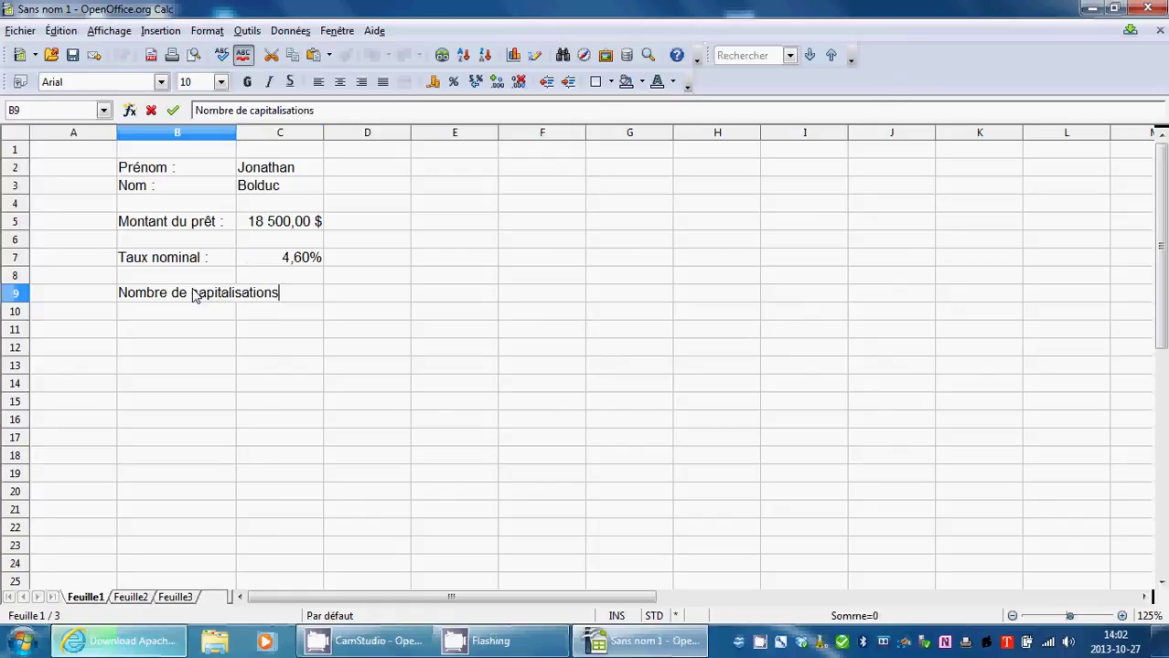
pyautogui.write(' par année :')
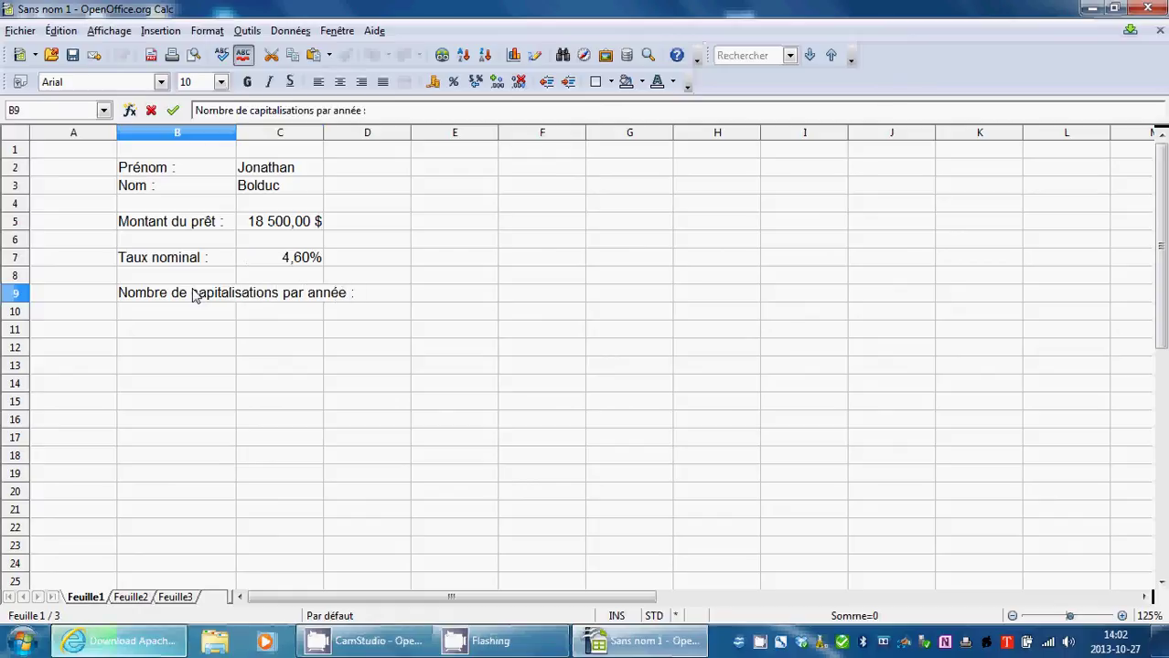
pyautogui.press('Tab')
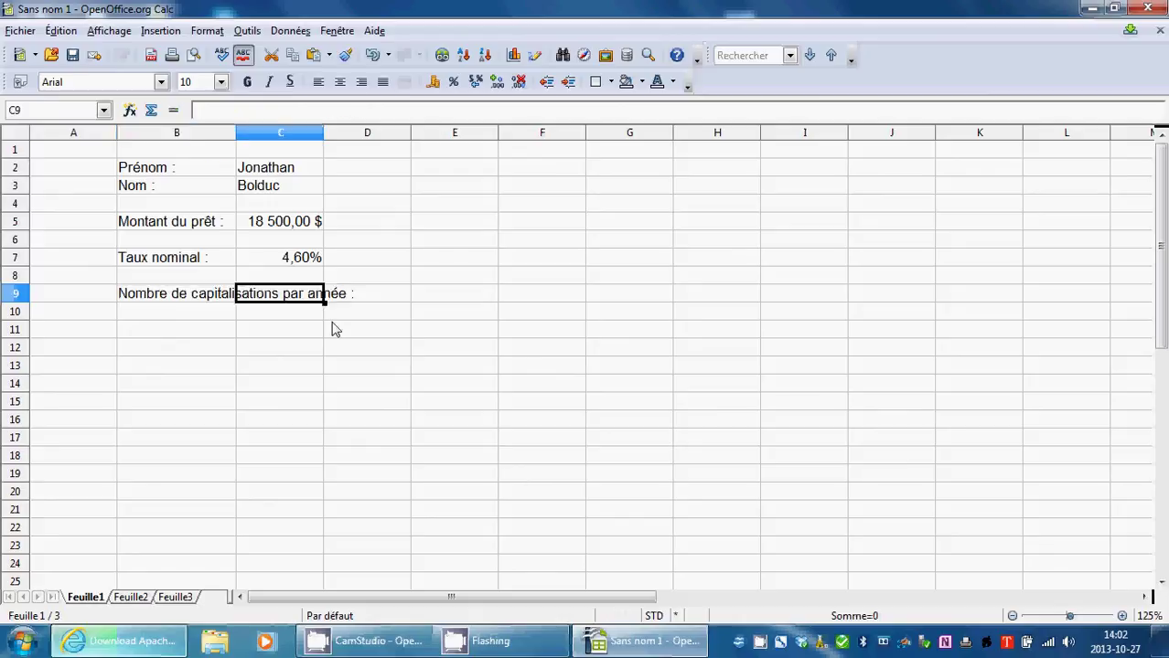
pyautogui.write('12')
pyautogui.click(279, 367)
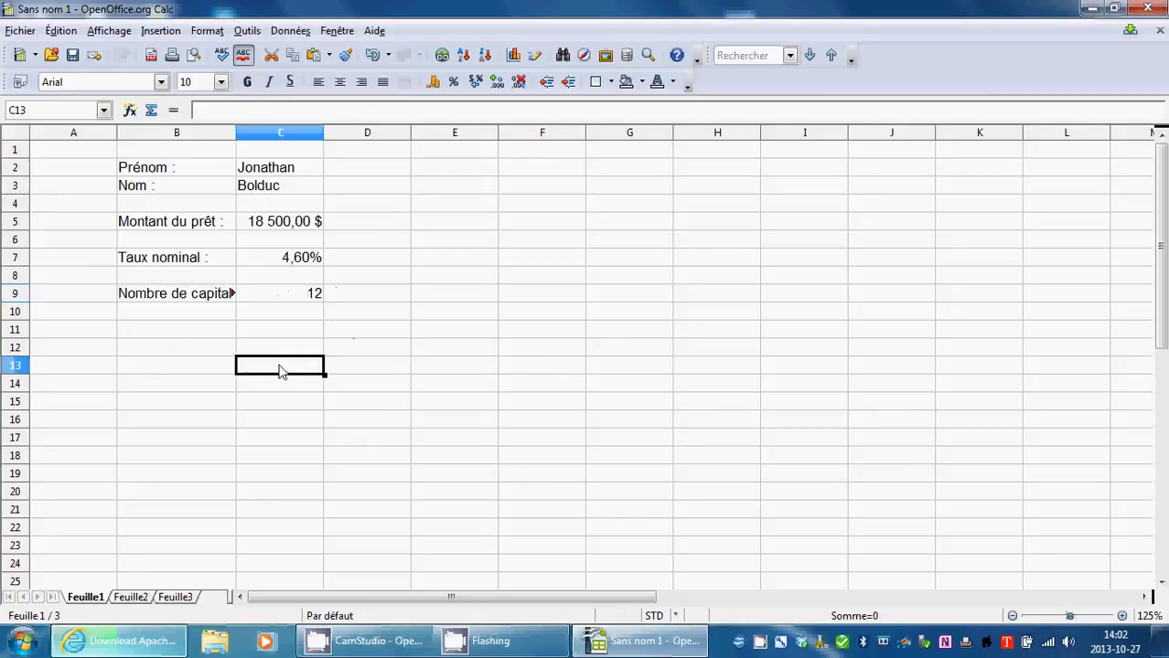
# Turn on Renvoi à la ligne automatique for B9, then begin typing 'Nombre de versements par année' in B11.
pyautogui.click(180, 297)
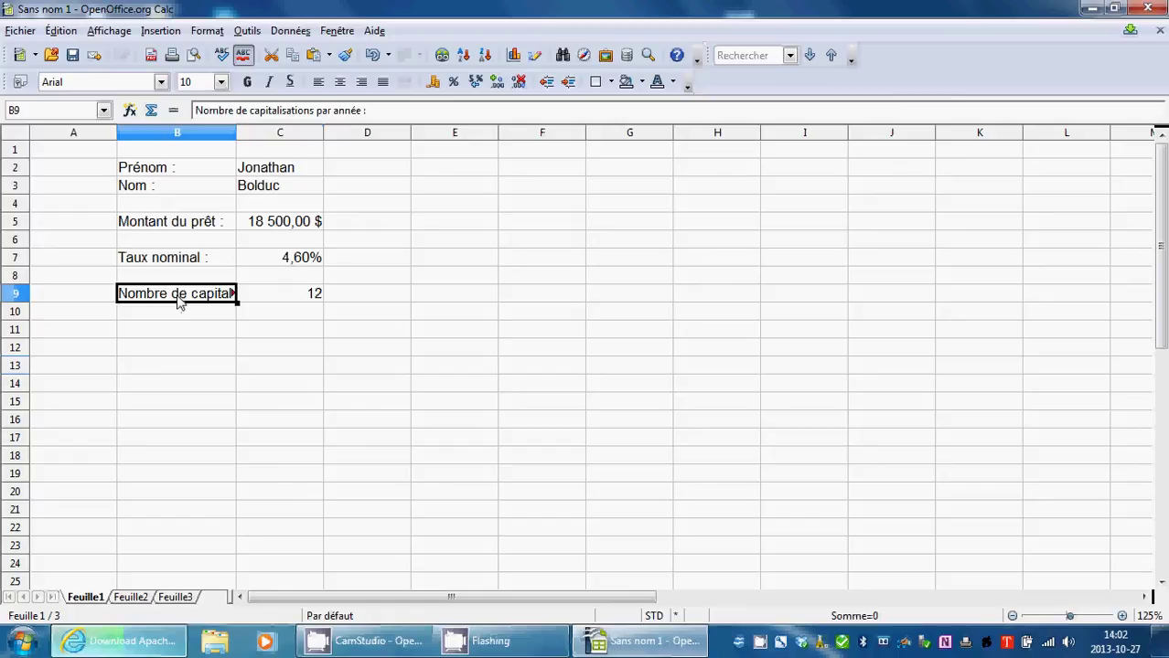
pyautogui.rightClick(180, 304)
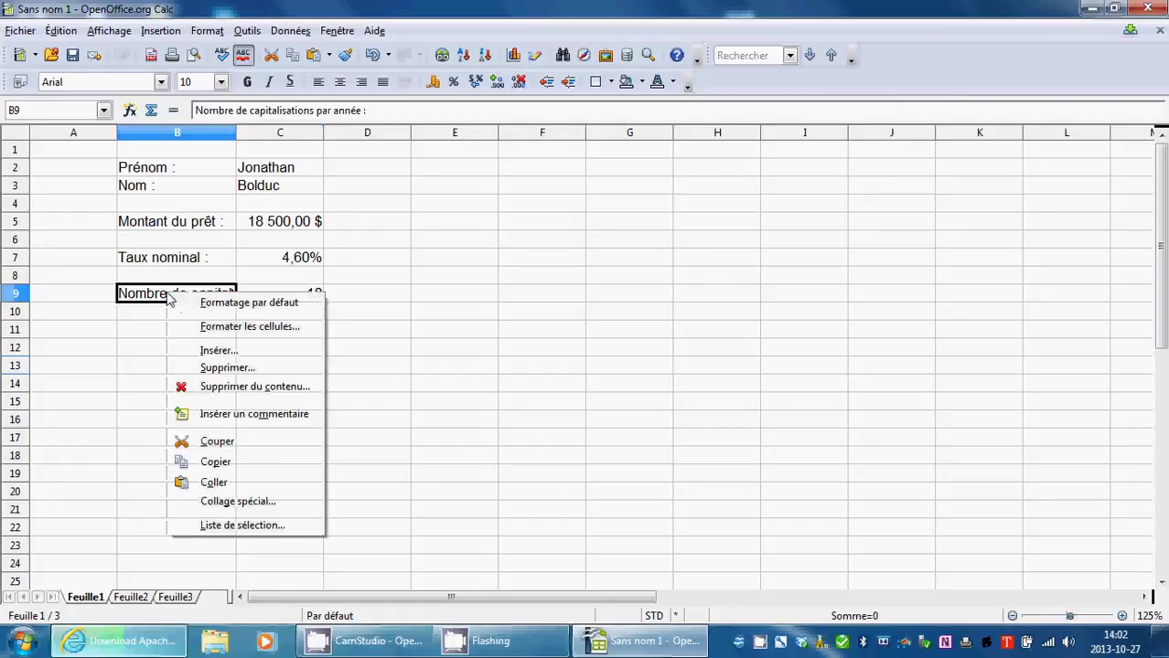
pyautogui.click(210, 328)
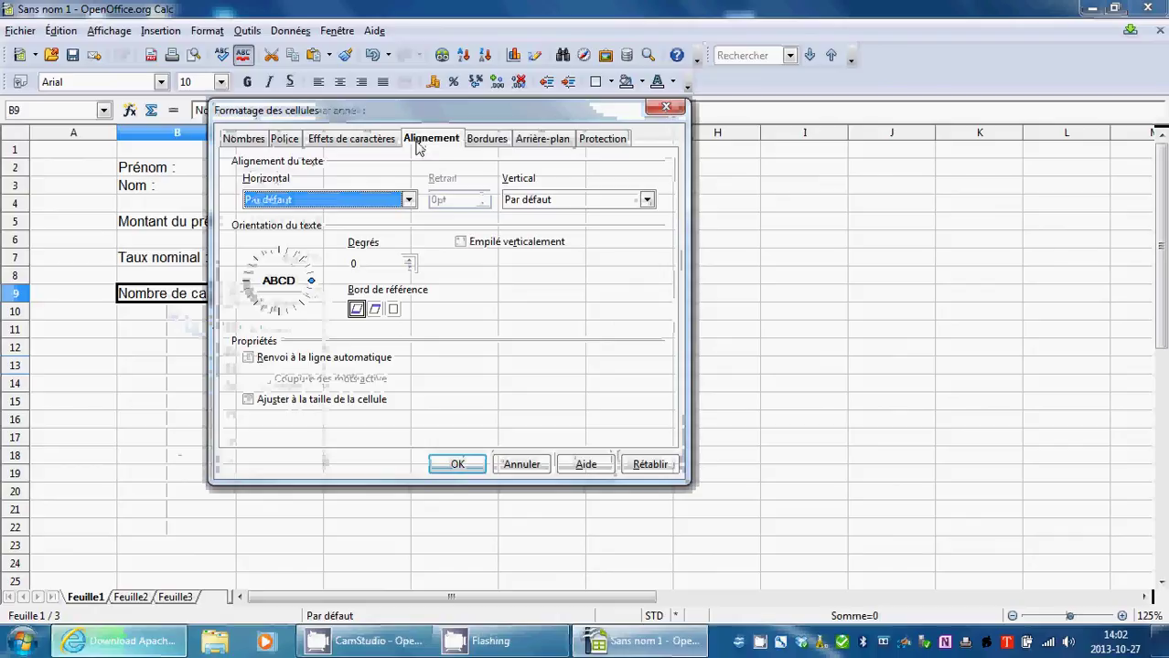
pyautogui.click(260, 362)
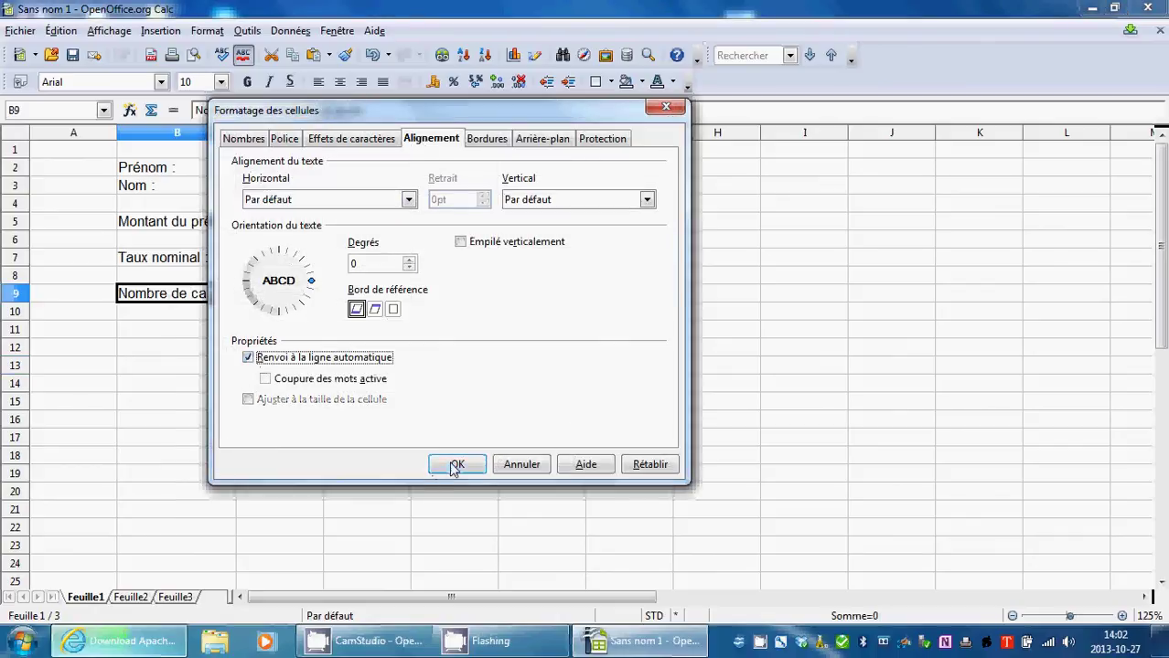
pyautogui.click(456, 463)
pyautogui.click(231, 384)
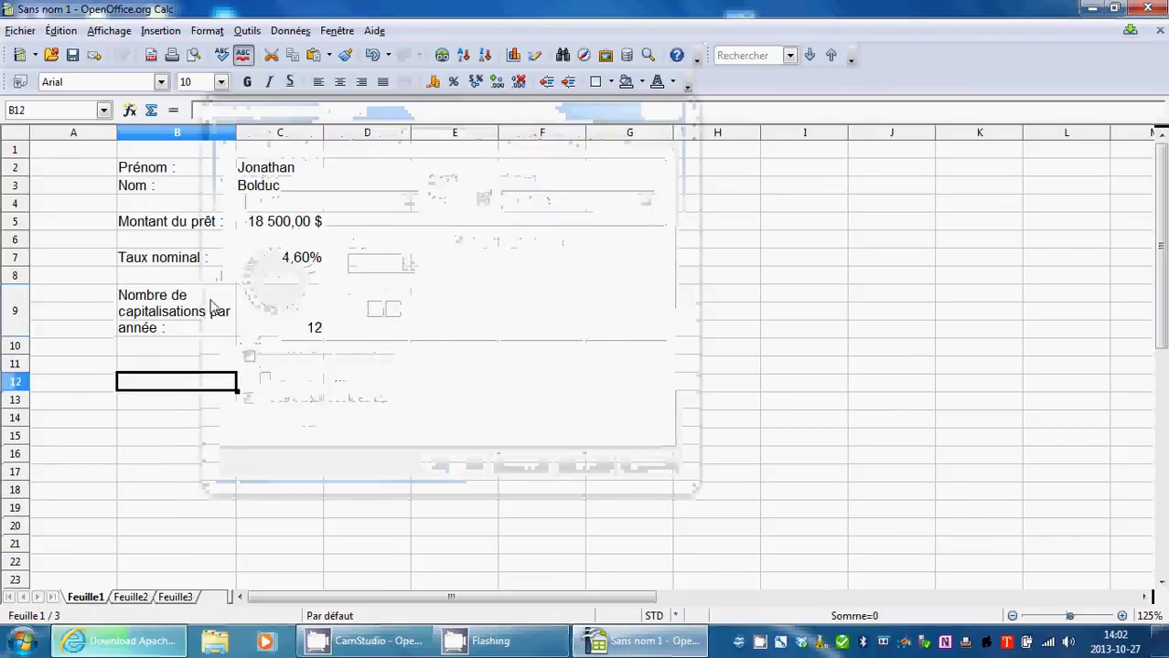
pyautogui.doubleClick(207, 370)
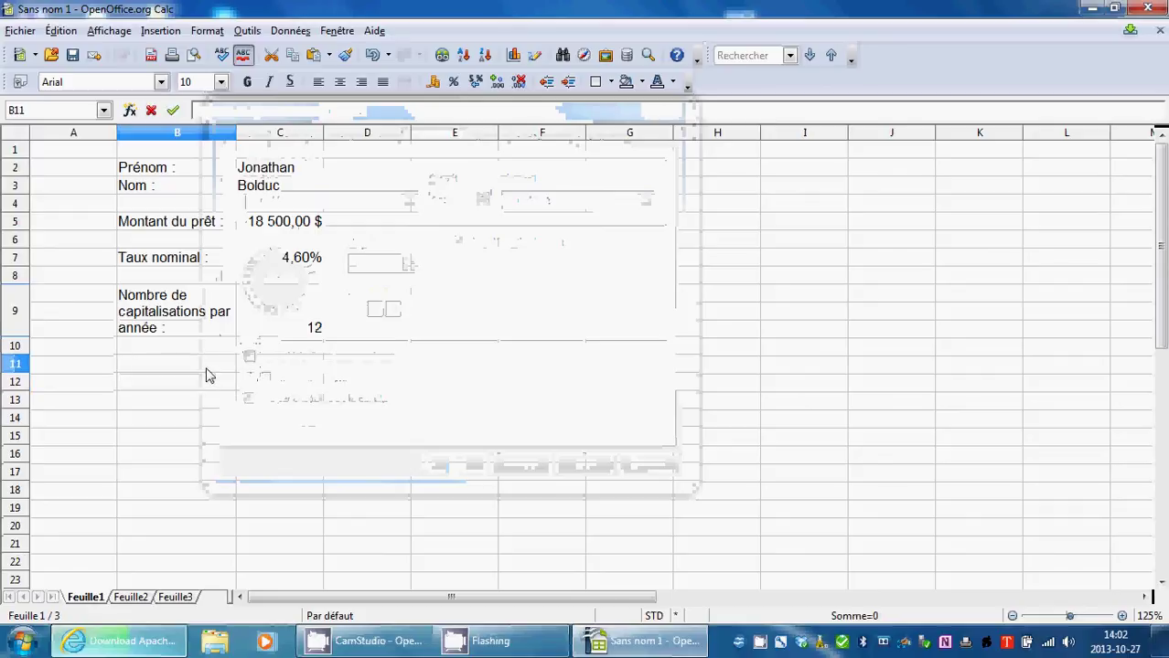
pyautogui.write('Nombre ')
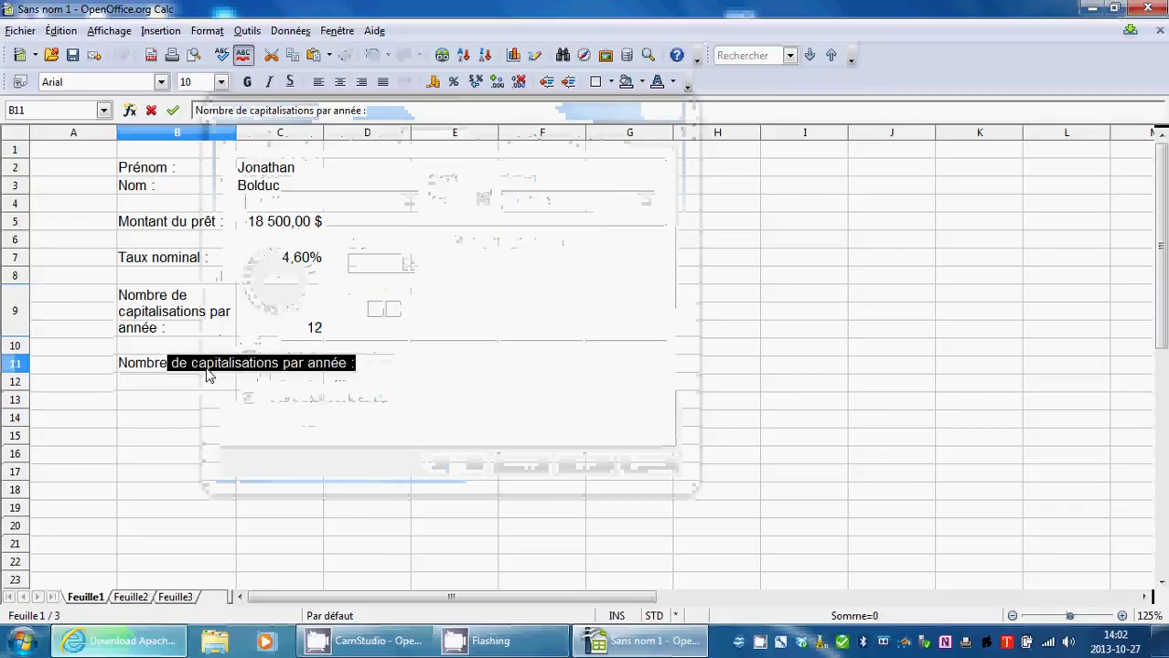
pyautogui.write('de versement')
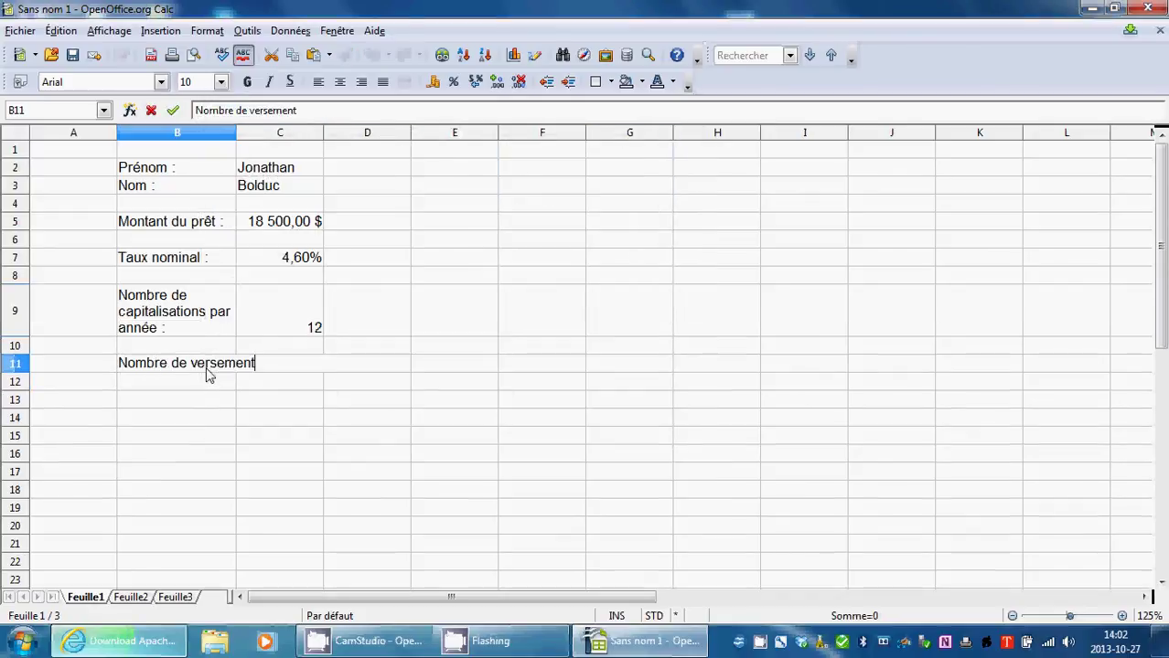
pyautogui.write('s par année :')
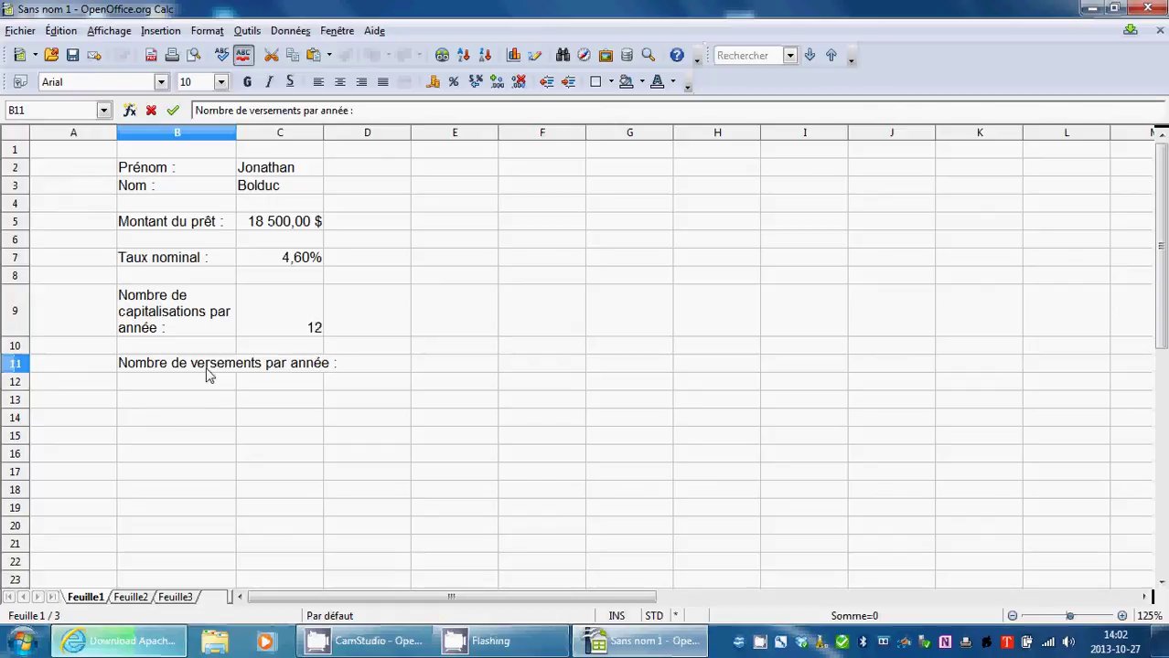
# Commit the payments-per-year label in B11 and set it to wrap automatically.
pyautogui.click(158, 437)
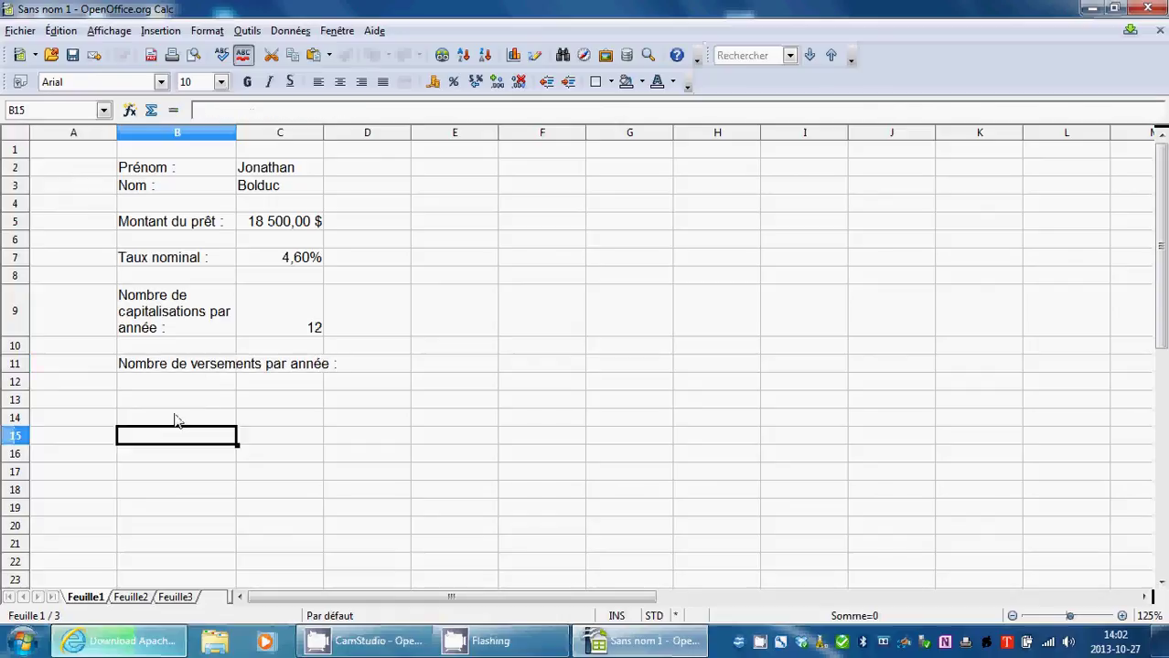
pyautogui.rightClick(193, 367)
pyautogui.click(278, 402)
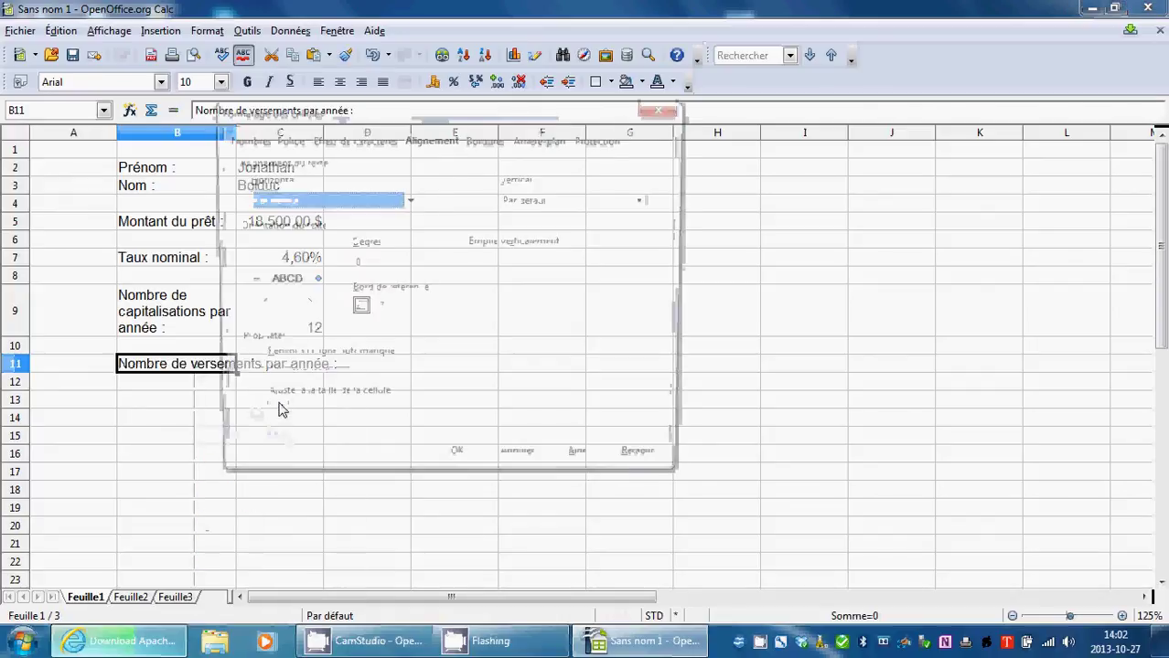
pyautogui.click(249, 358)
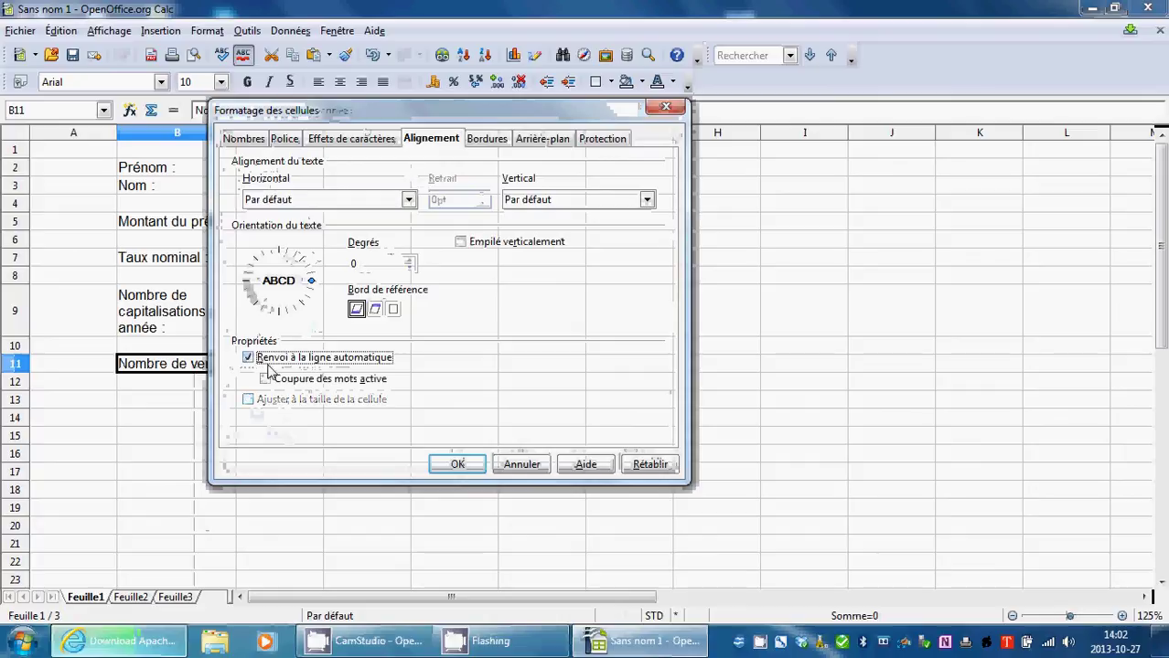
pyautogui.click(452, 465)
# Enter a wrapped 'Nombre d'années du prêt :' label in B13, then start 'Le versement' in B15.
pyautogui.click(205, 441)
pyautogui.doubleClick(206, 441)
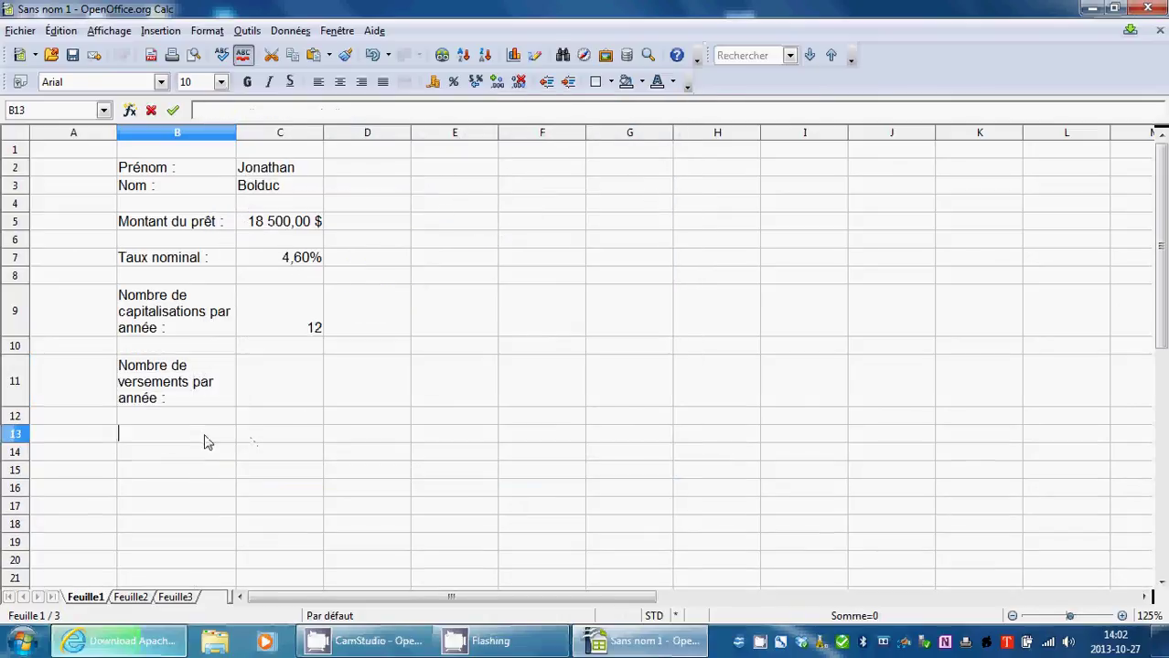
pyautogui.write('Nomb')
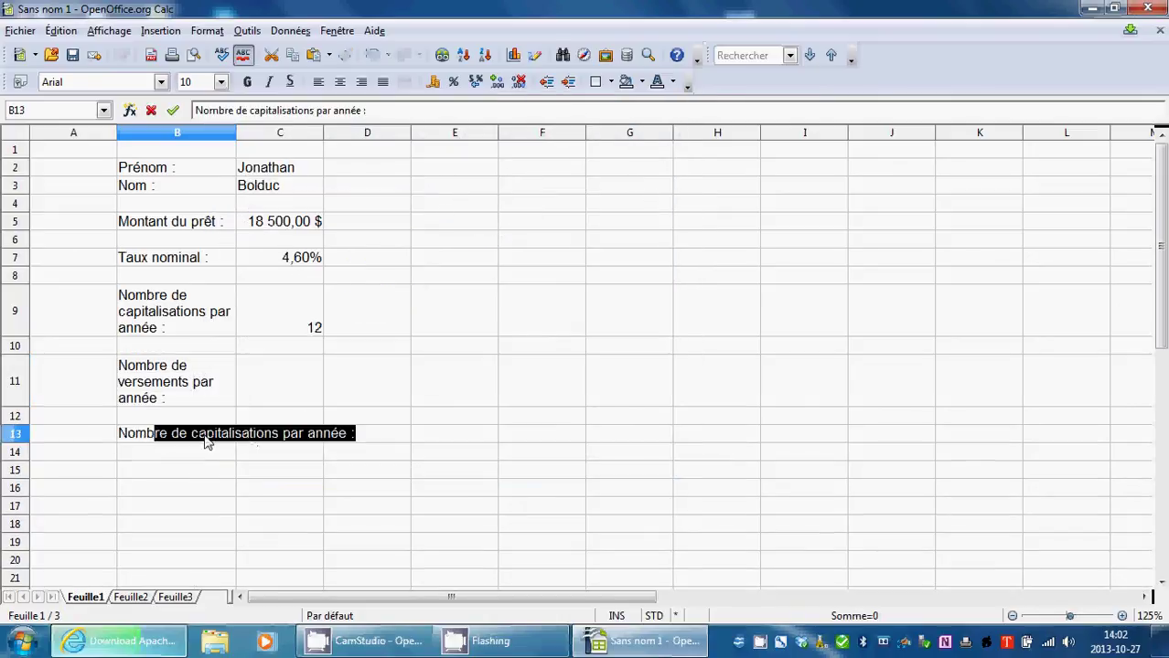
pyautogui.write("re d'années du ")
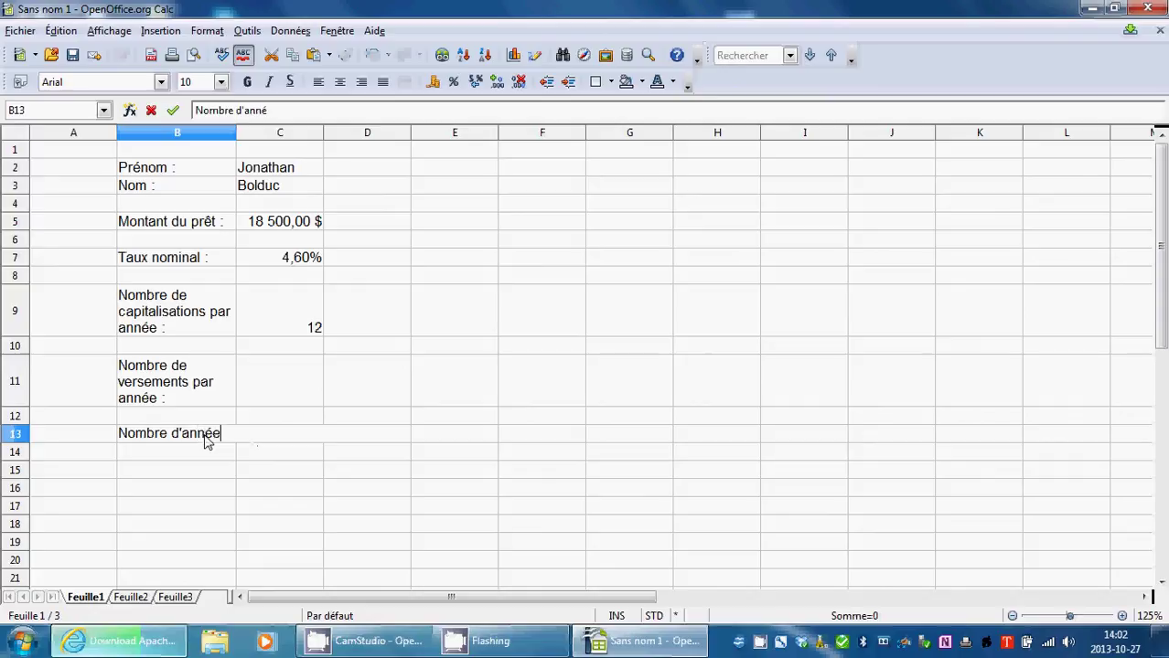
pyautogui.write('prêt')
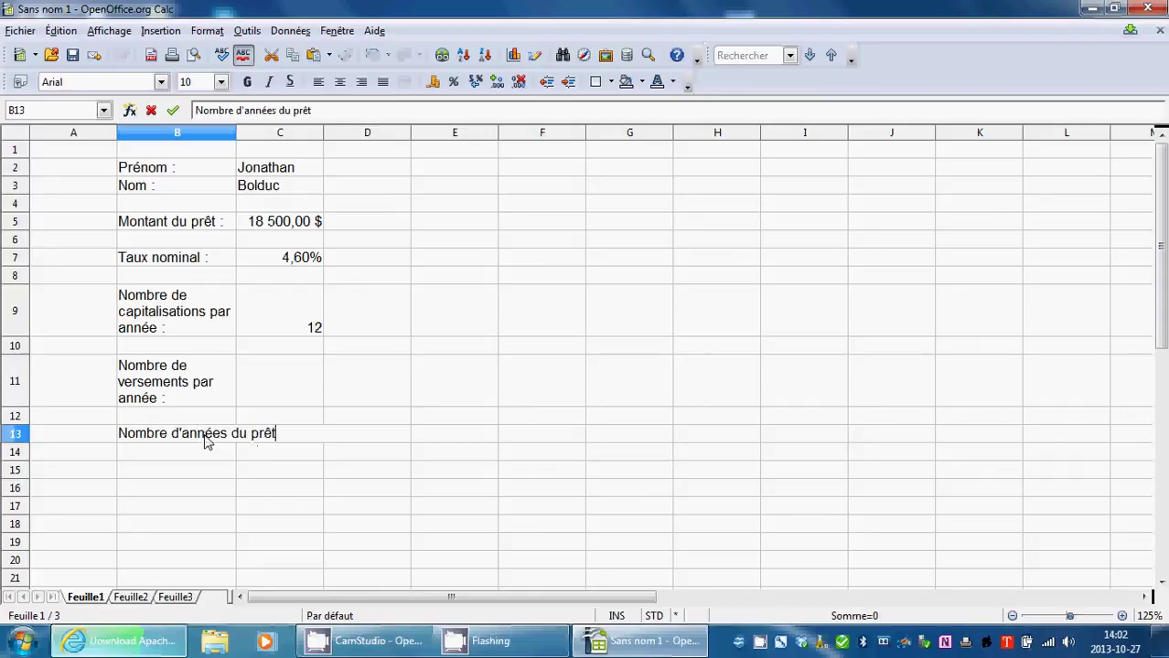
pyautogui.write(' :')
pyautogui.click(224, 505)
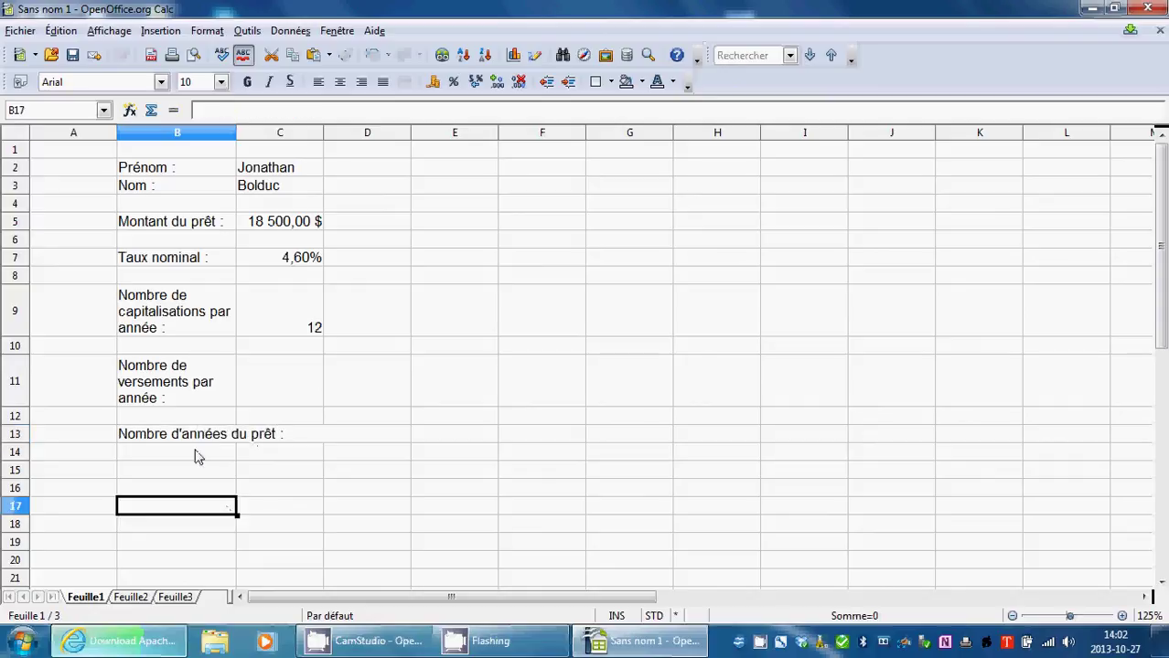
pyautogui.rightClick(191, 438)
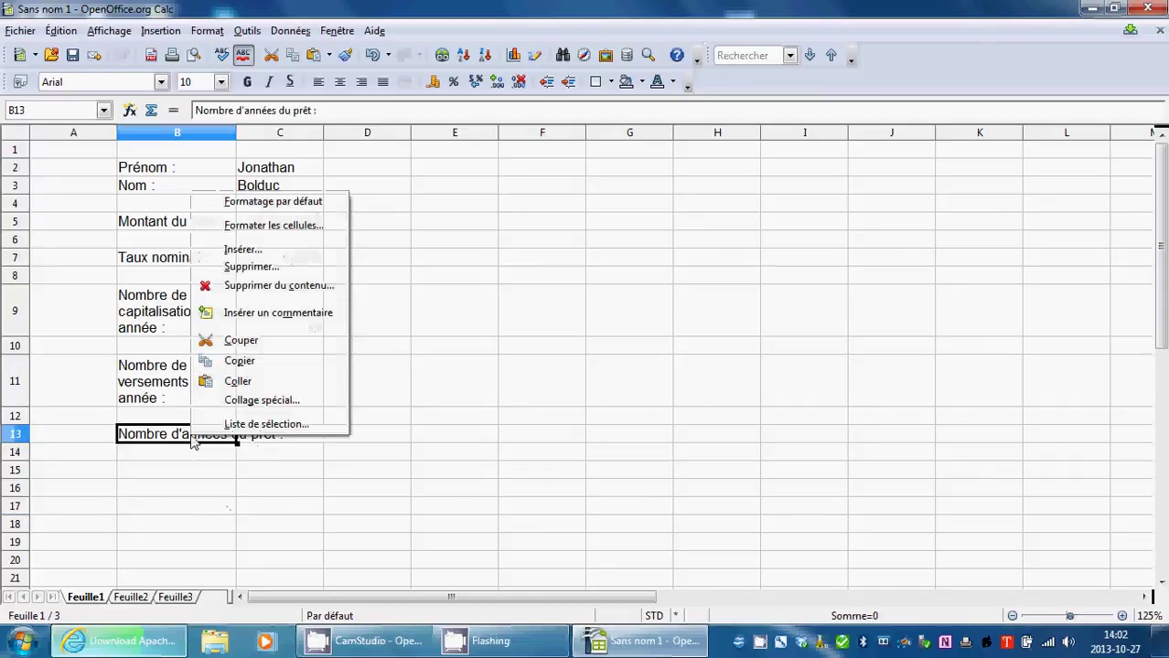
pyautogui.click(279, 227)
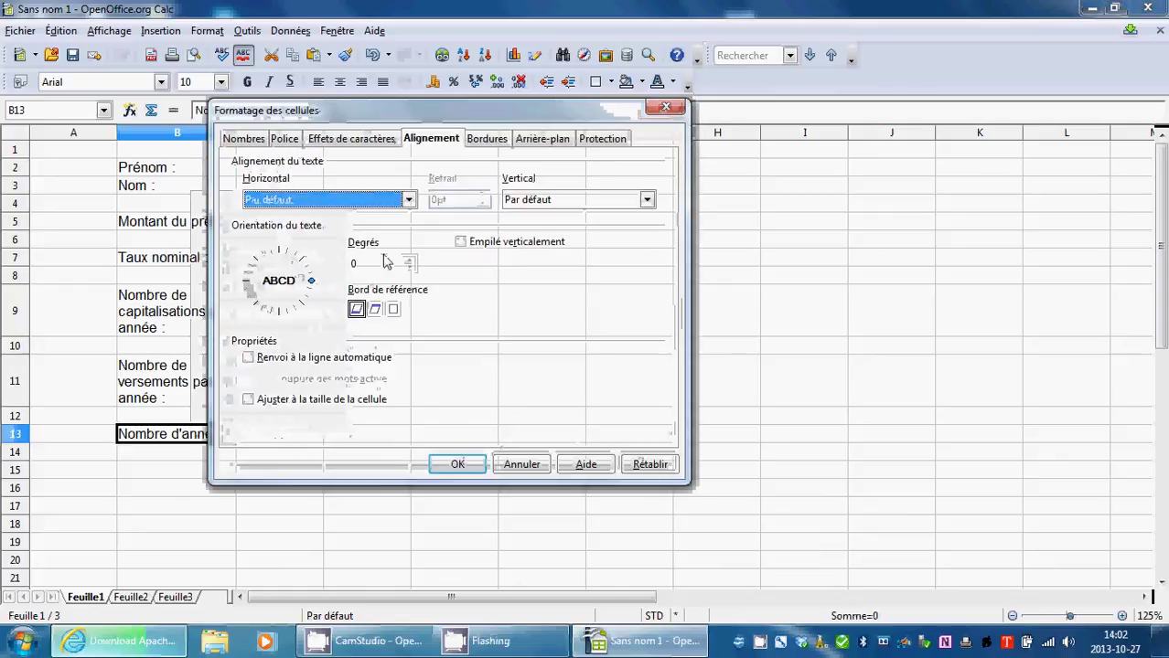
pyautogui.click(457, 463)
pyautogui.doubleClick(179, 492)
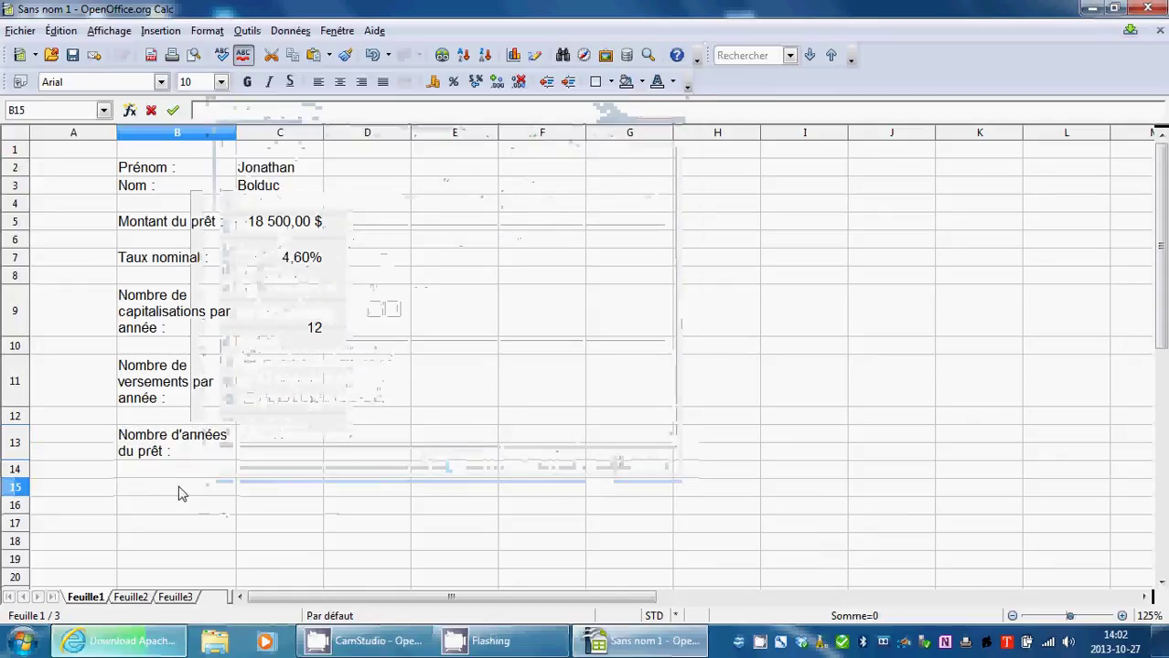
pyautogui.write('Le versem')
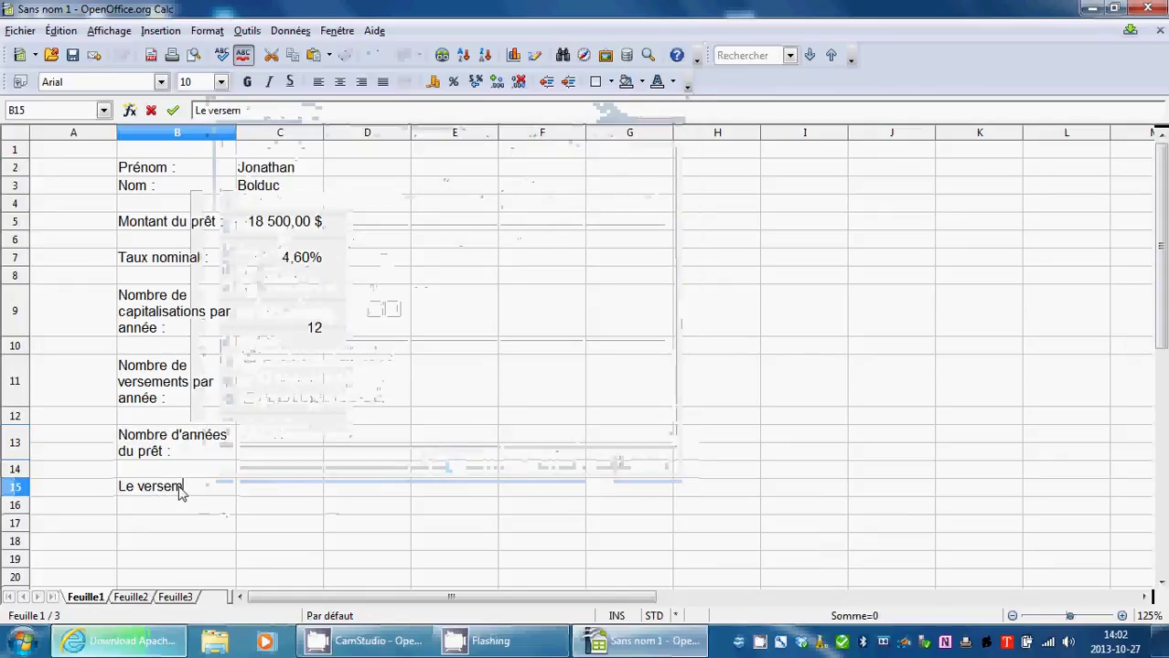
pyautogui.write('ent :')
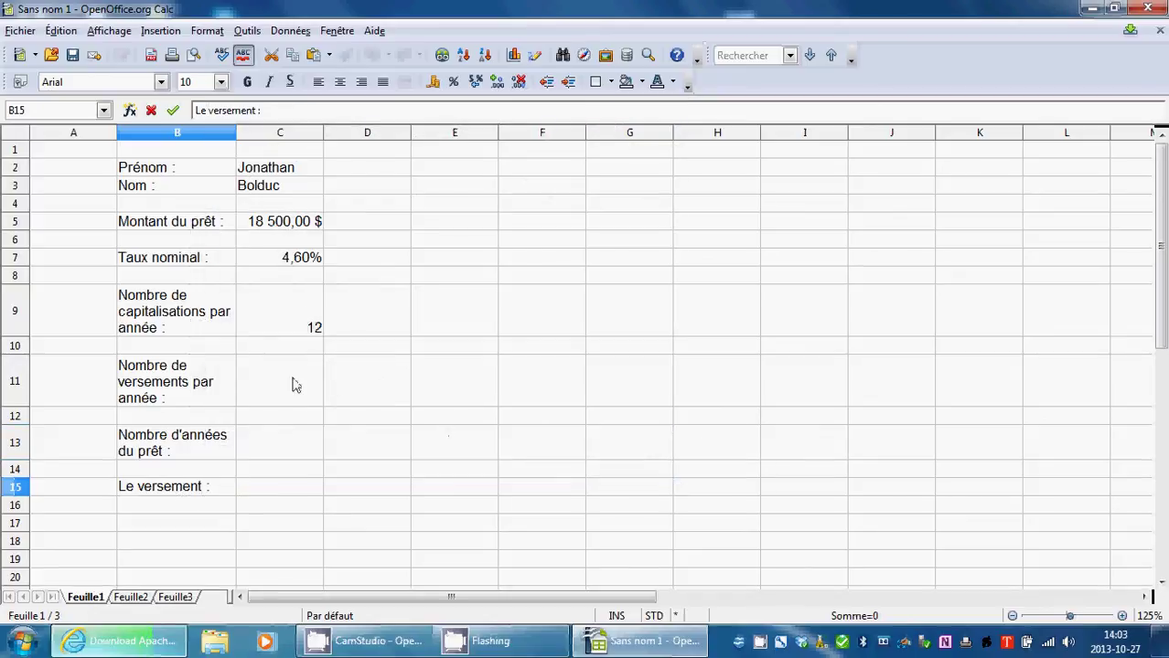
# Enter 6 loan years in C13 and 12 payments per year in C11.
pyautogui.doubleClick(283, 450)
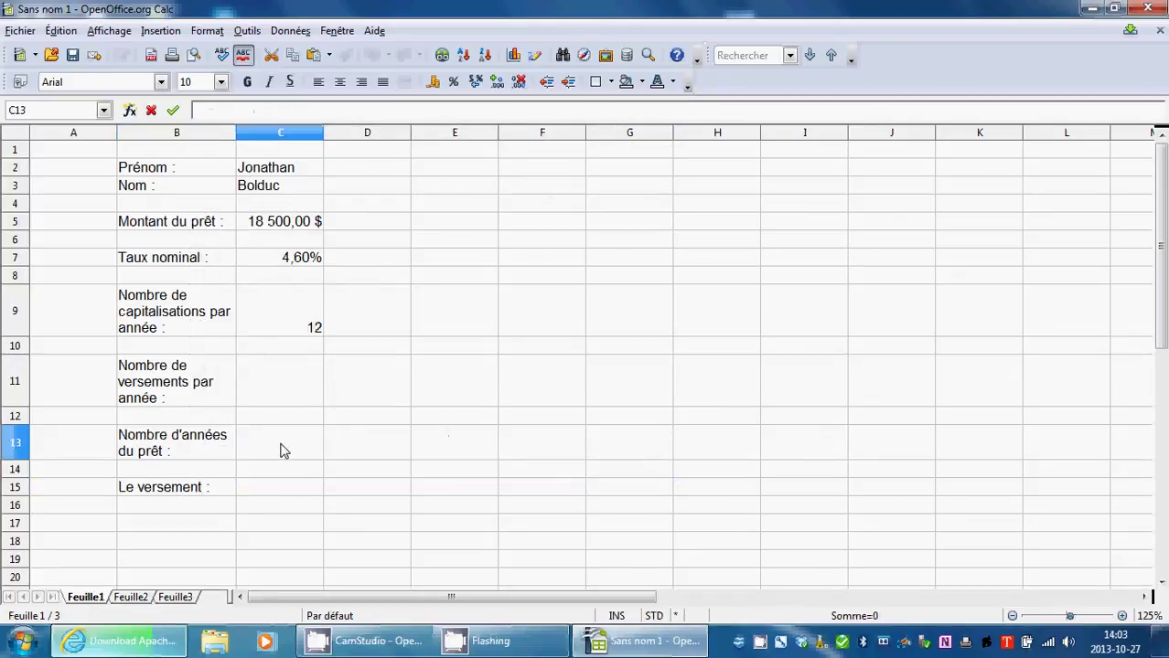
pyautogui.write('6')
pyautogui.doubleClick(307, 388)
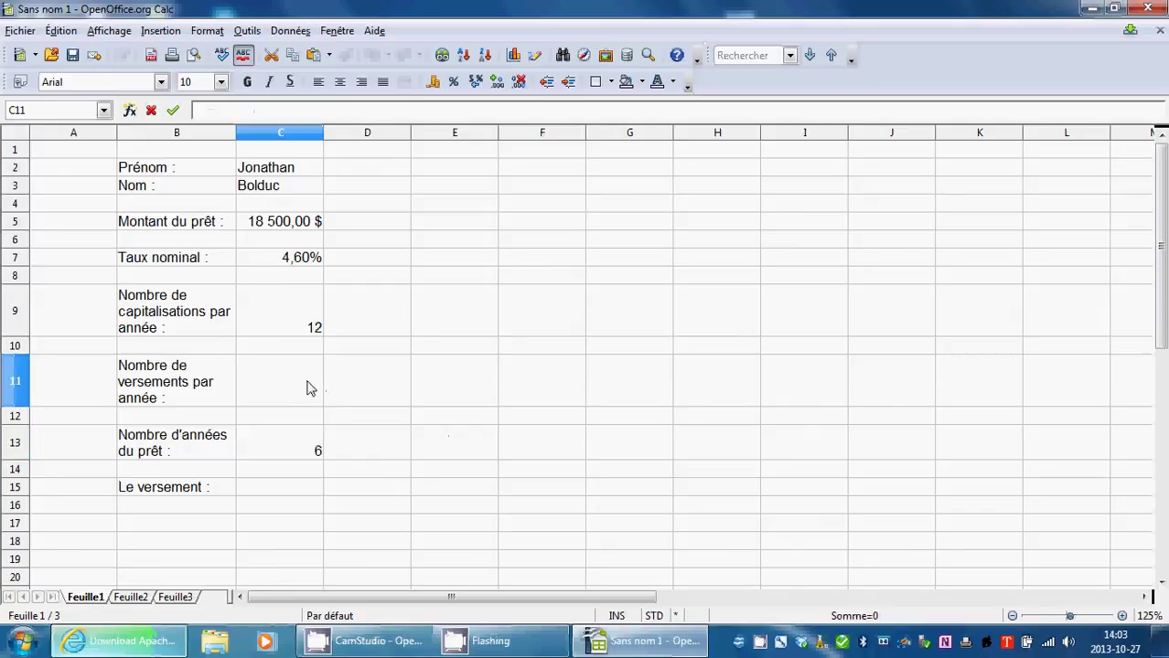
pyautogui.write('12')
pyautogui.click(407, 523)
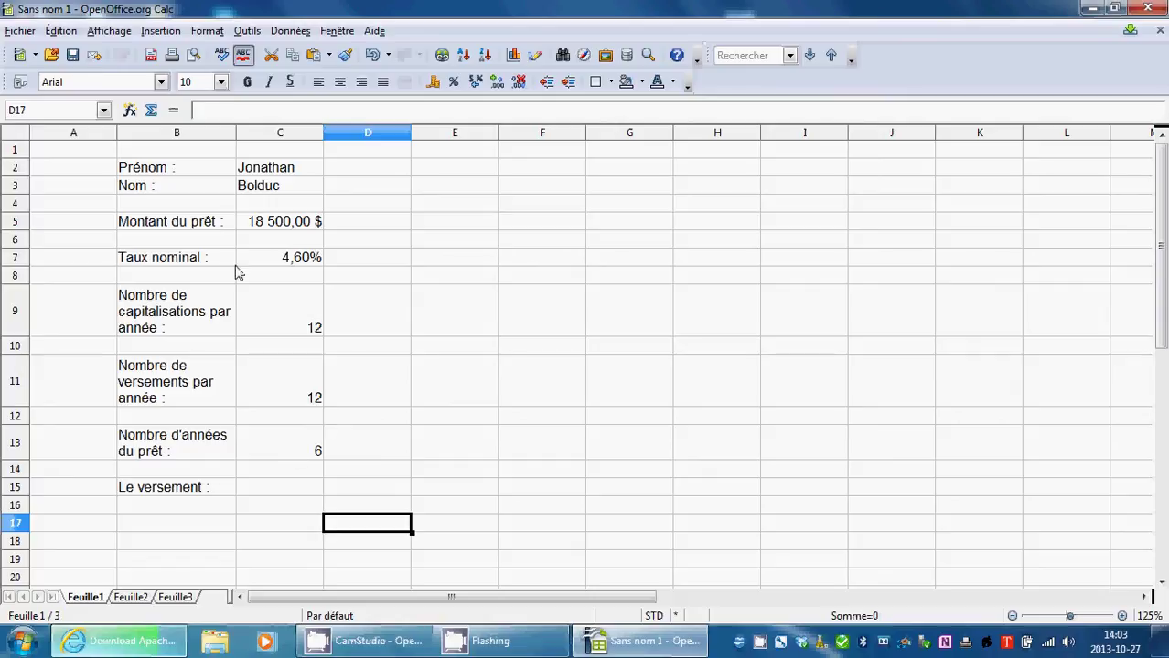
# Centre-align the values in C2:C15 and select cell C15.
pyautogui.moveTo(264, 168); pyautogui.dragTo(308, 489)
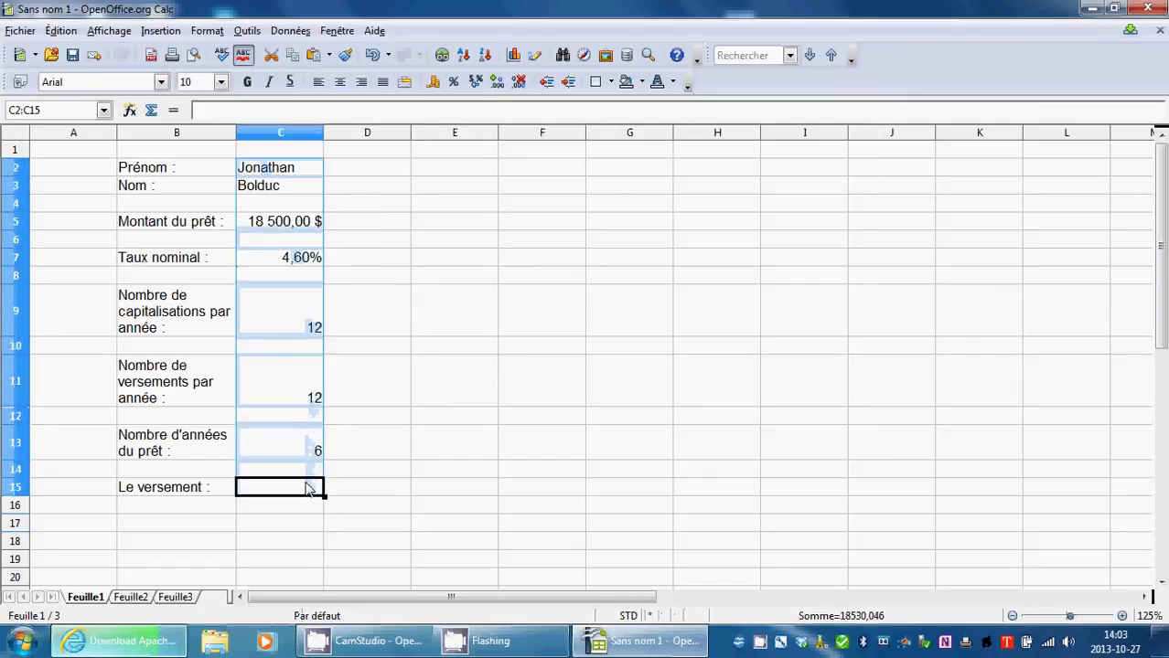
pyautogui.click(339, 81)
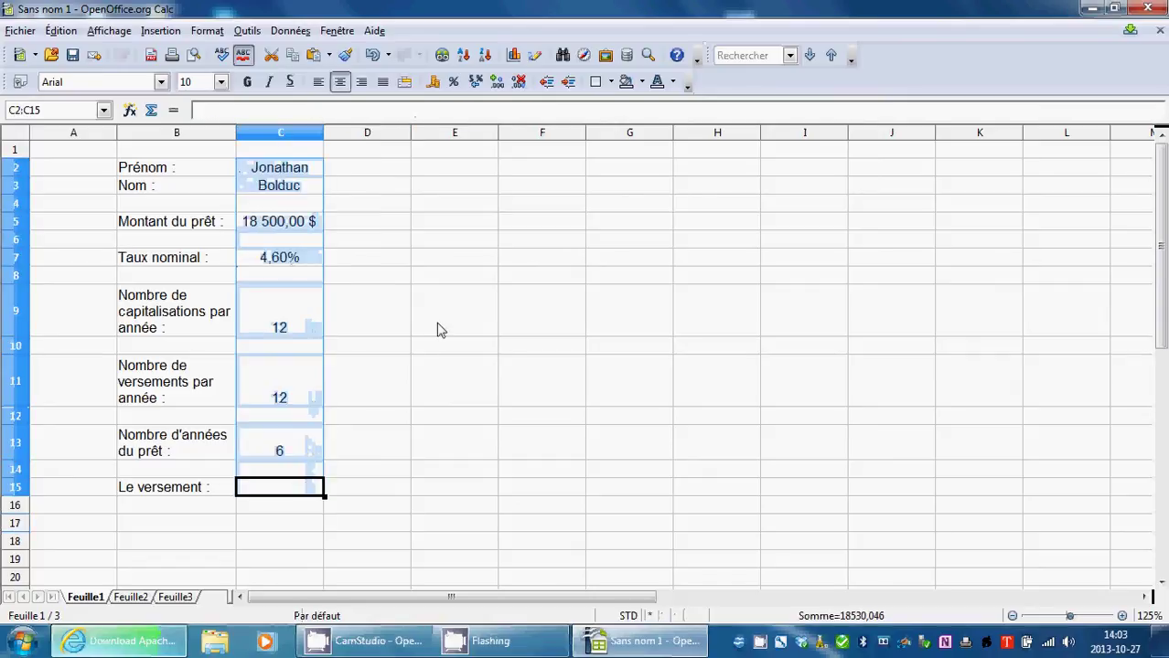
pyautogui.click(437, 330)
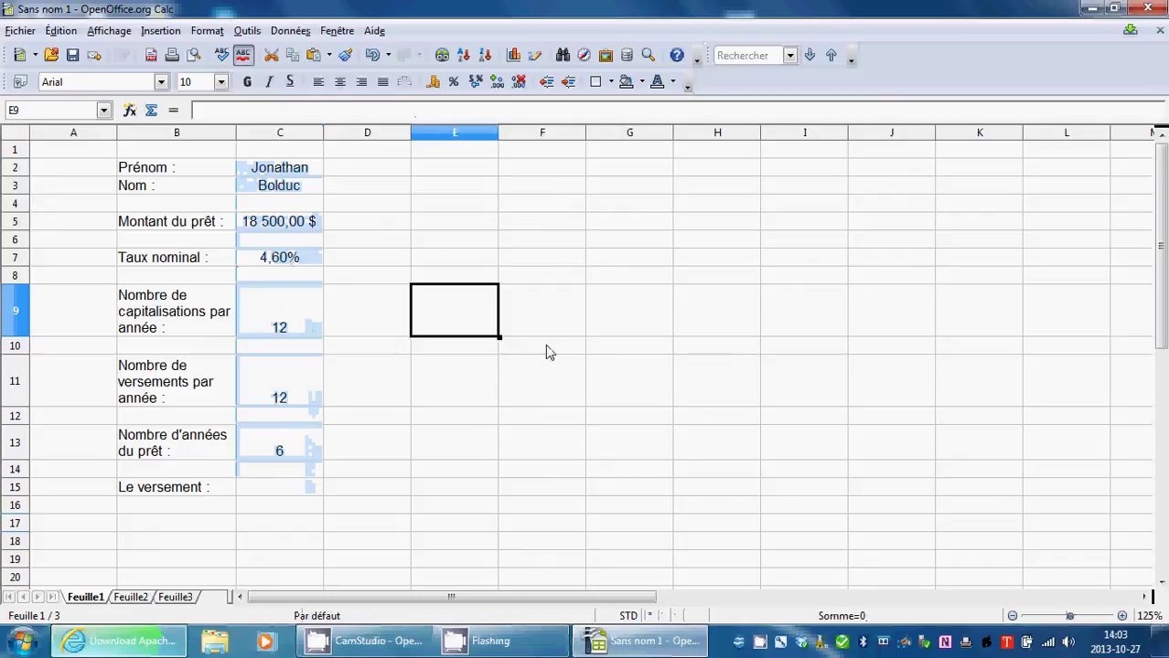
pyautogui.click(306, 489)
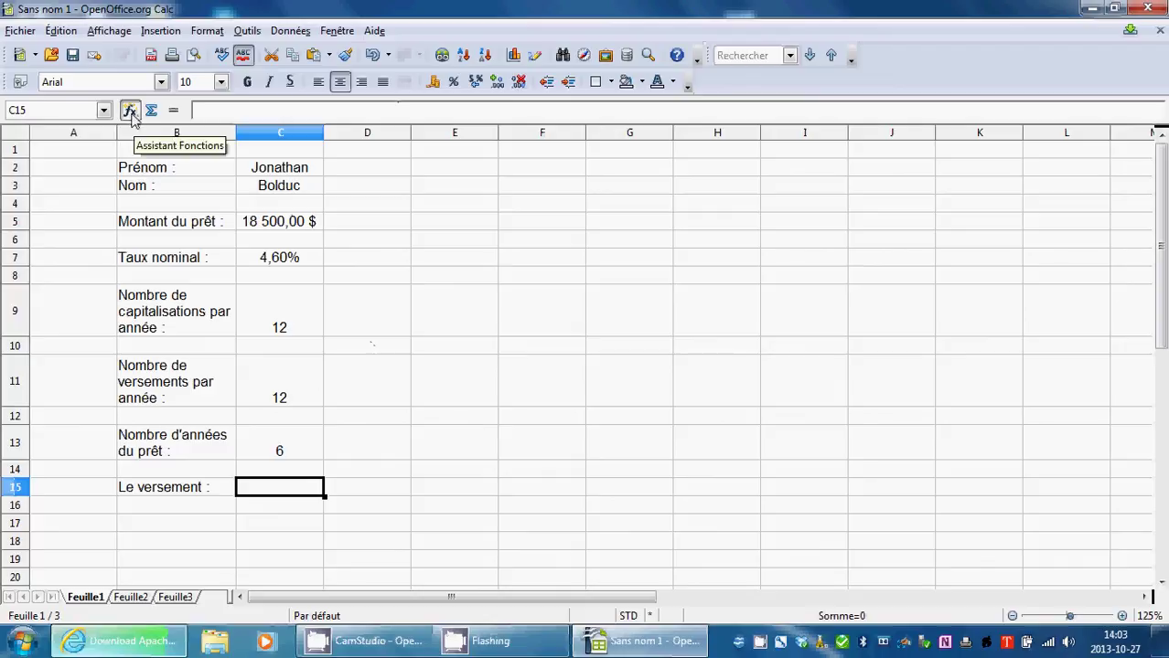
# Insert the VPM function from the Financier category using the Function Wizard.
pyautogui.click(130, 111)
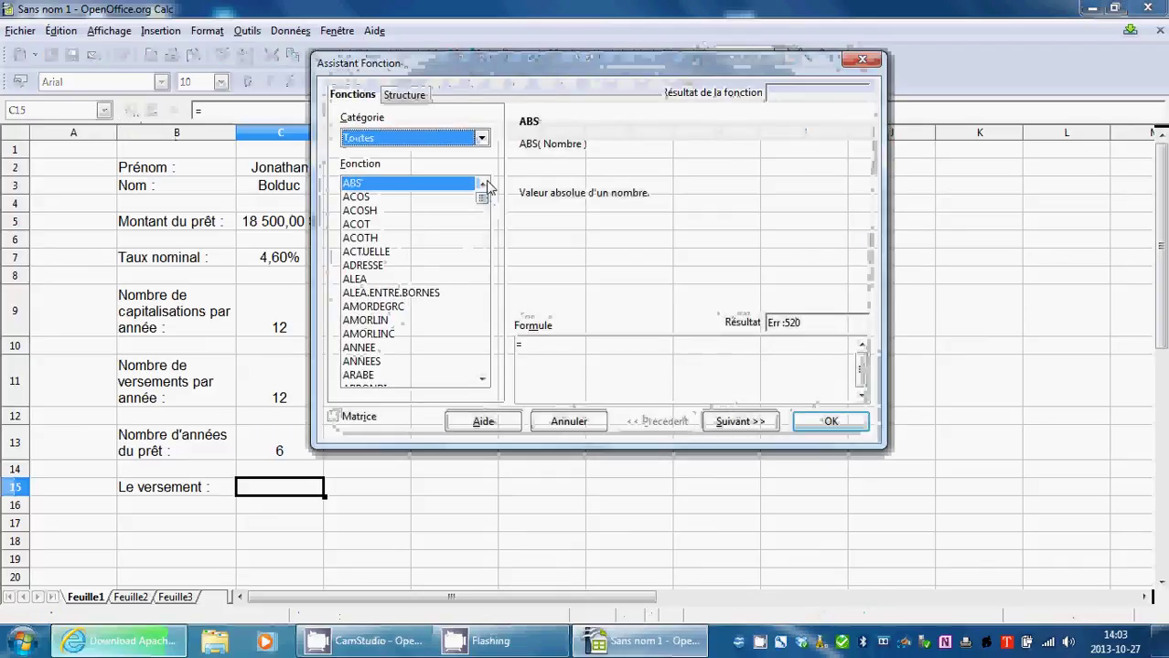
pyautogui.click(482, 138)
pyautogui.click(471, 193)
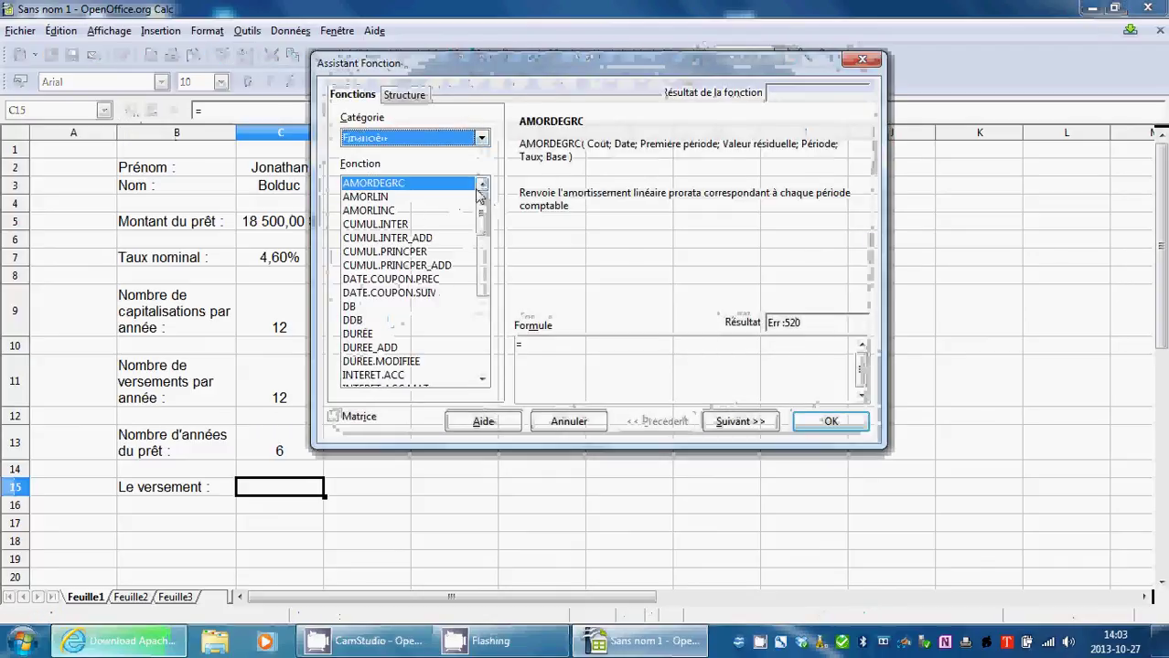
pyautogui.scroll(-1, 487, 224)
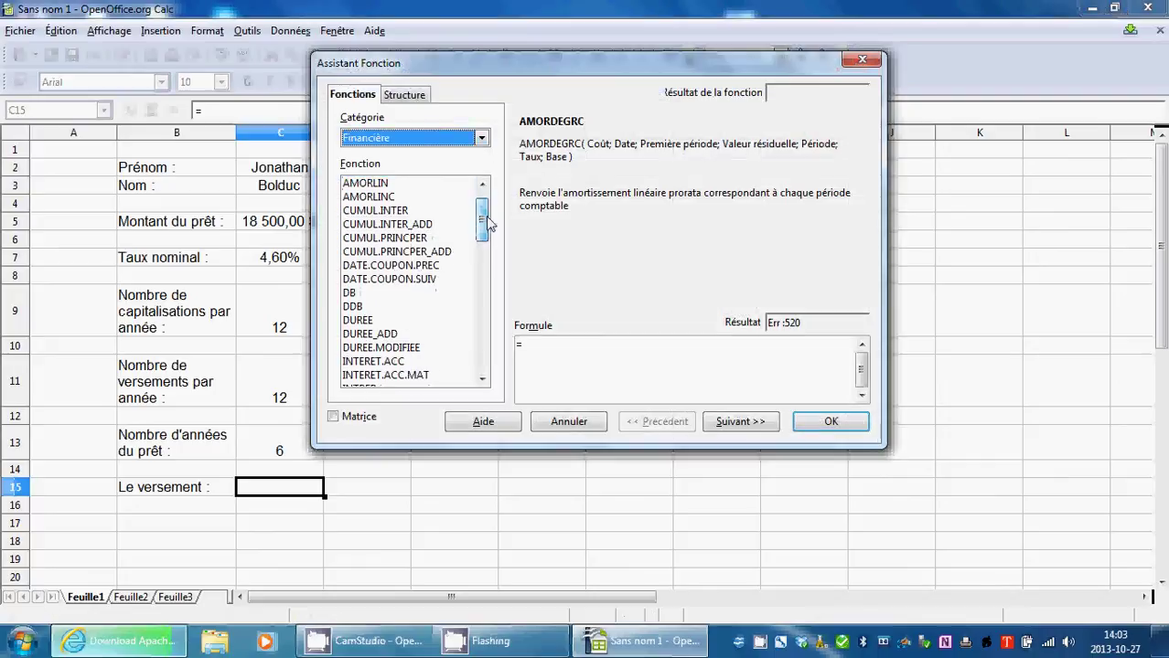
pyautogui.moveTo(487, 224); pyautogui.dragTo(482, 343)
pyautogui.click(359, 374)
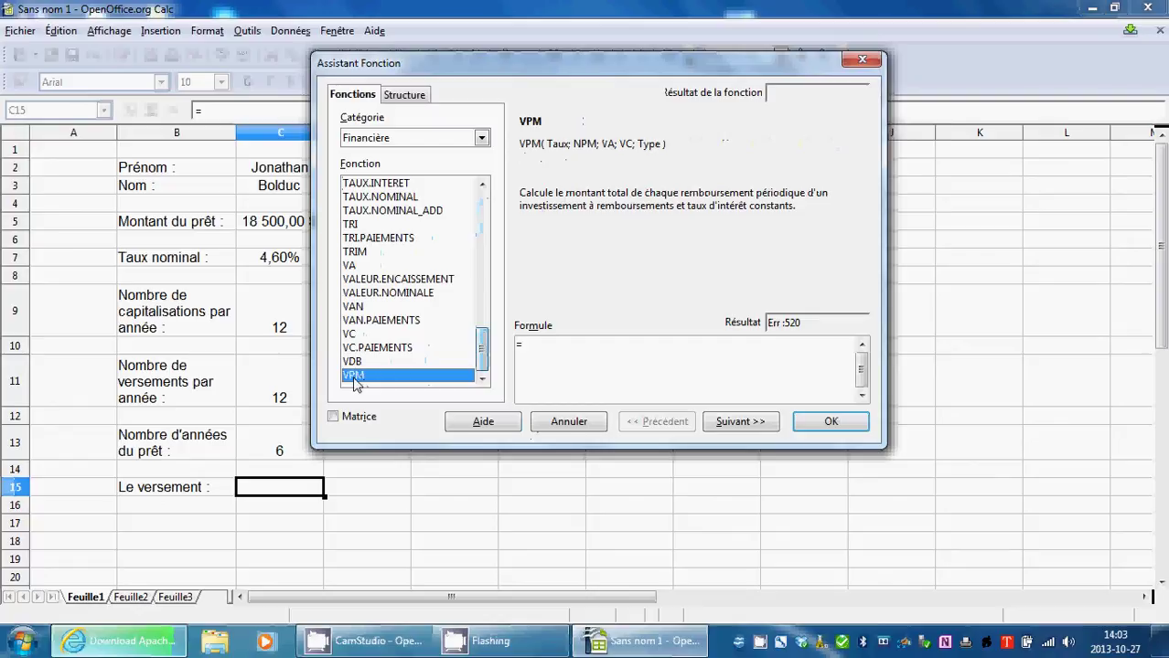
pyautogui.doubleClick(355, 377)
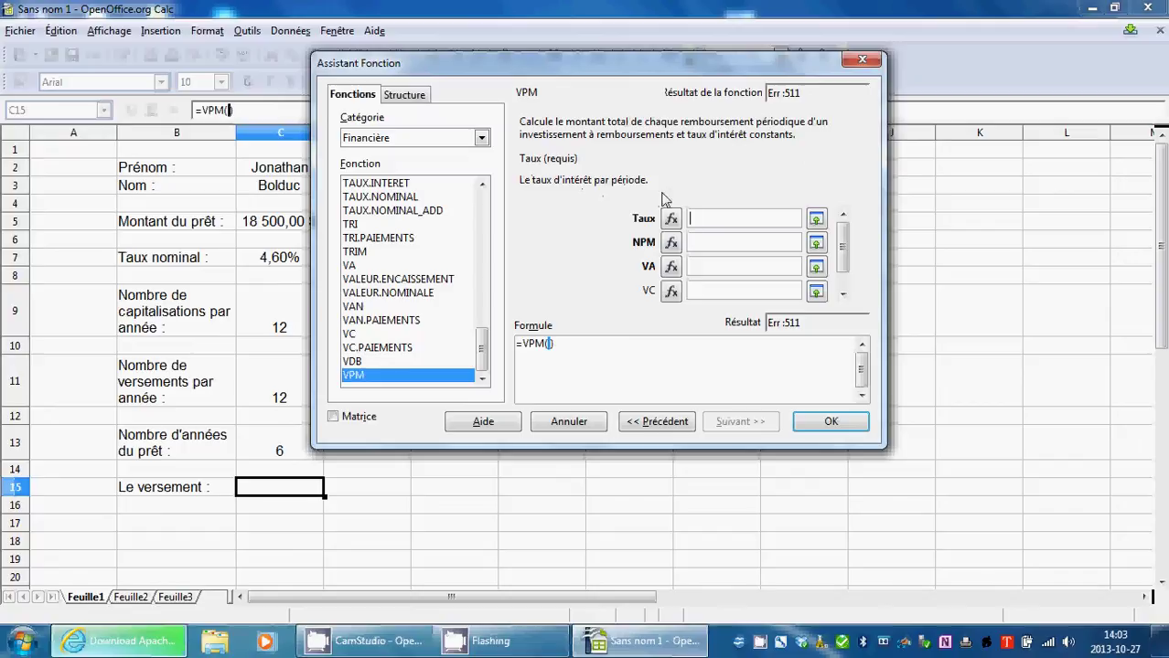
# Set the VPM Taux argument to cell C7 by picking it on the sheet.
pyautogui.click(816, 220)
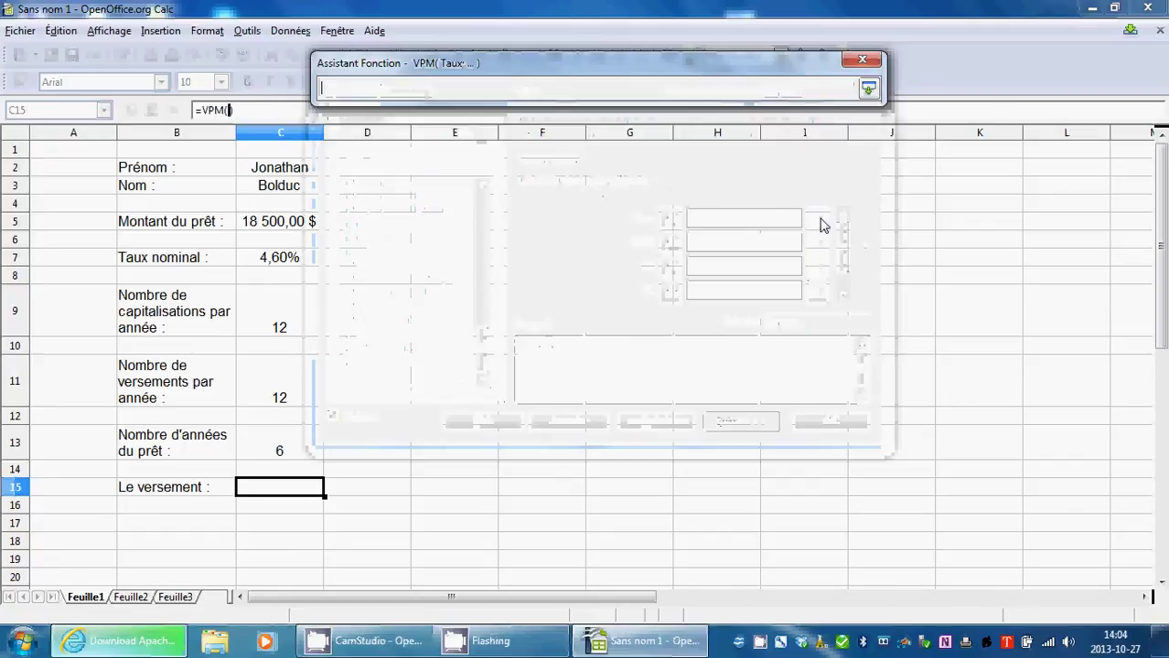
pyautogui.click(281, 258)
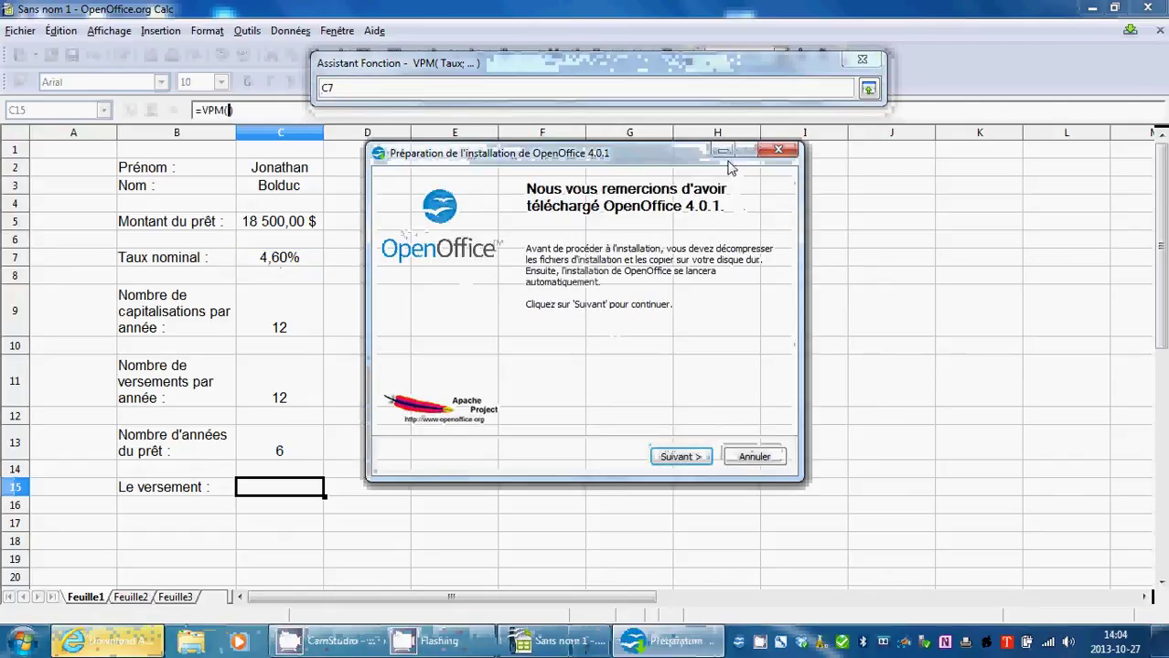
# Cancel the OpenOffice 4.0.1 installer preparation and confirm quitting it.
pyautogui.click(752, 457)
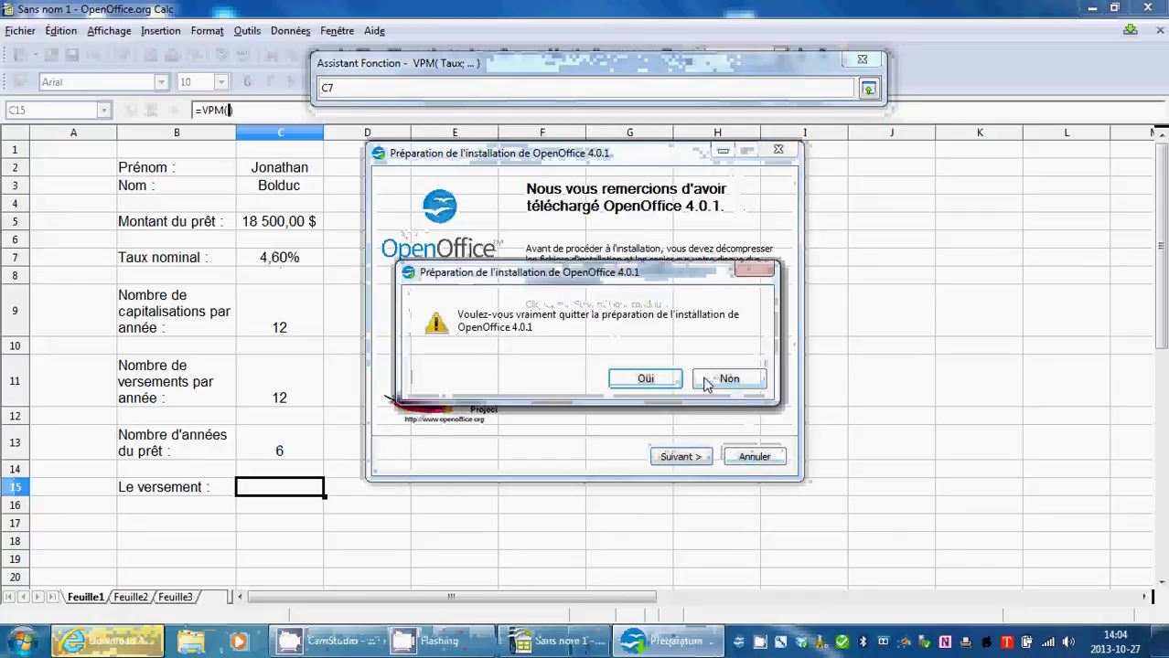
pyautogui.click(645, 378)
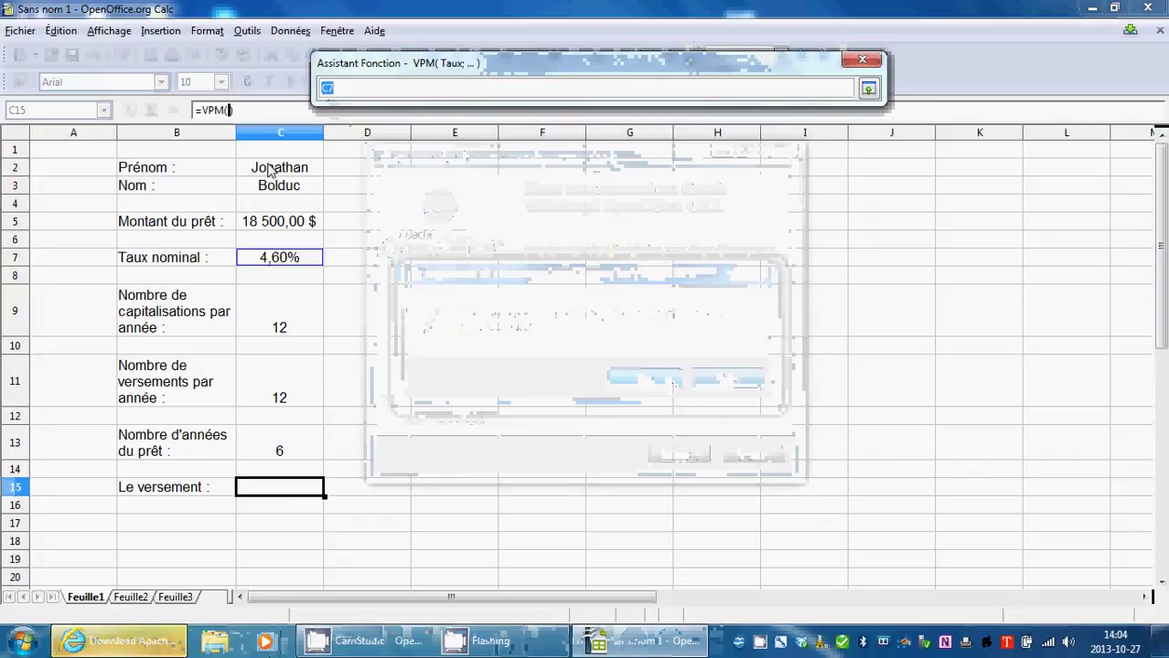
# Divide the VPM rate argument by C9 so Taux reads C7/C9.
pyautogui.click(362, 90)
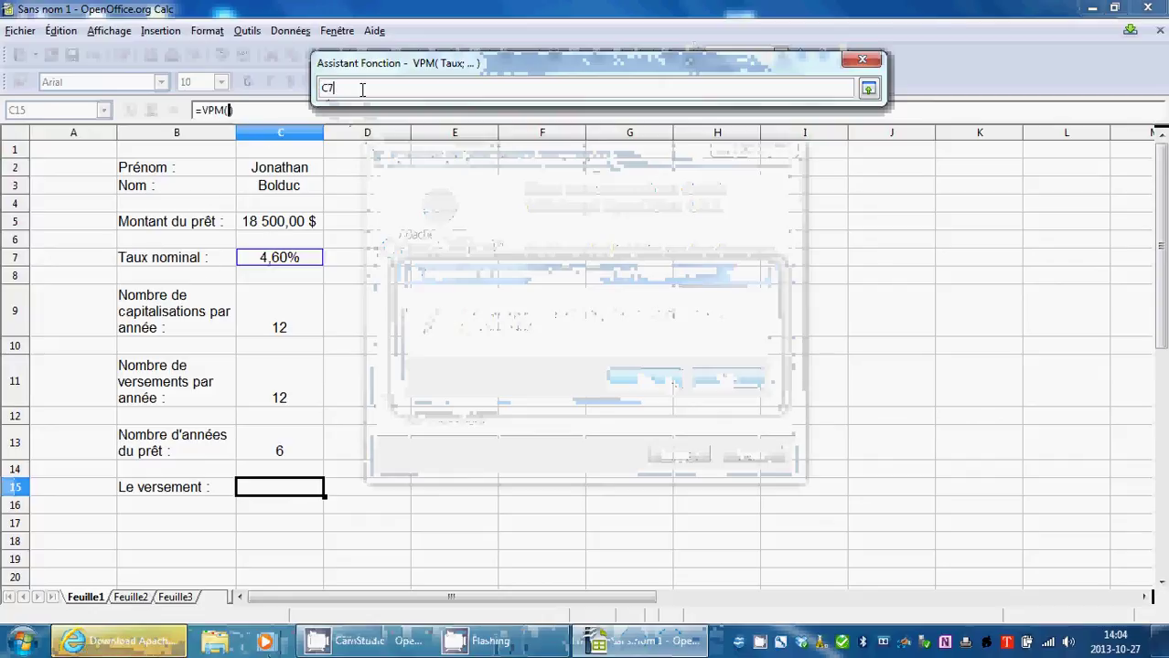
pyautogui.write('/')
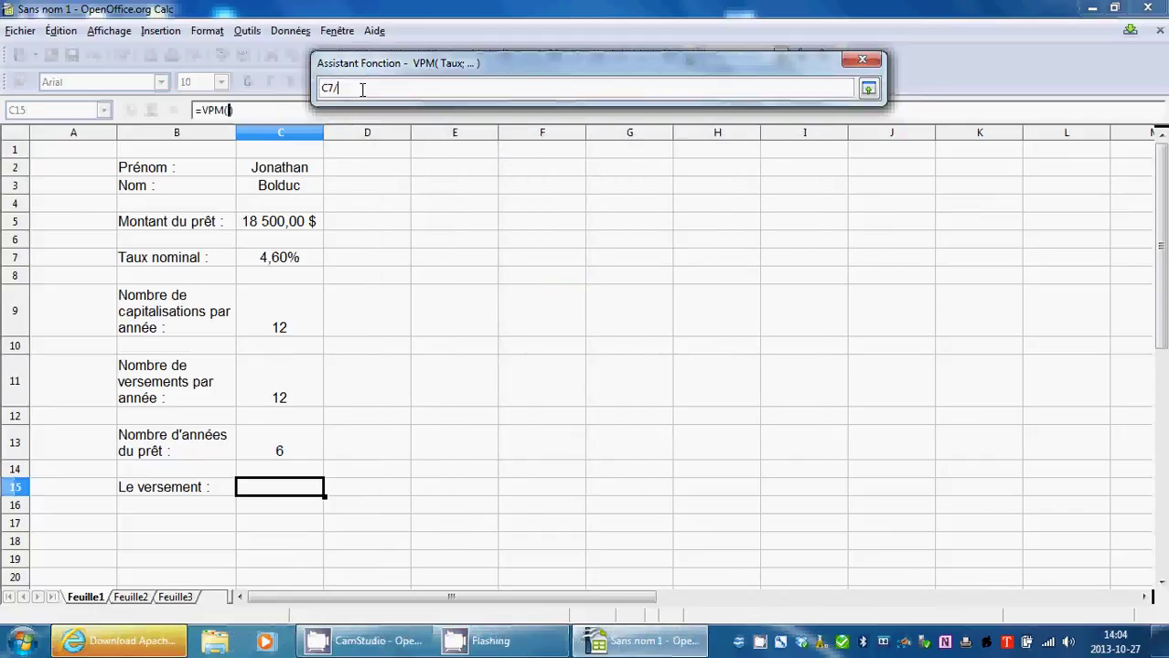
pyautogui.click(279, 326)
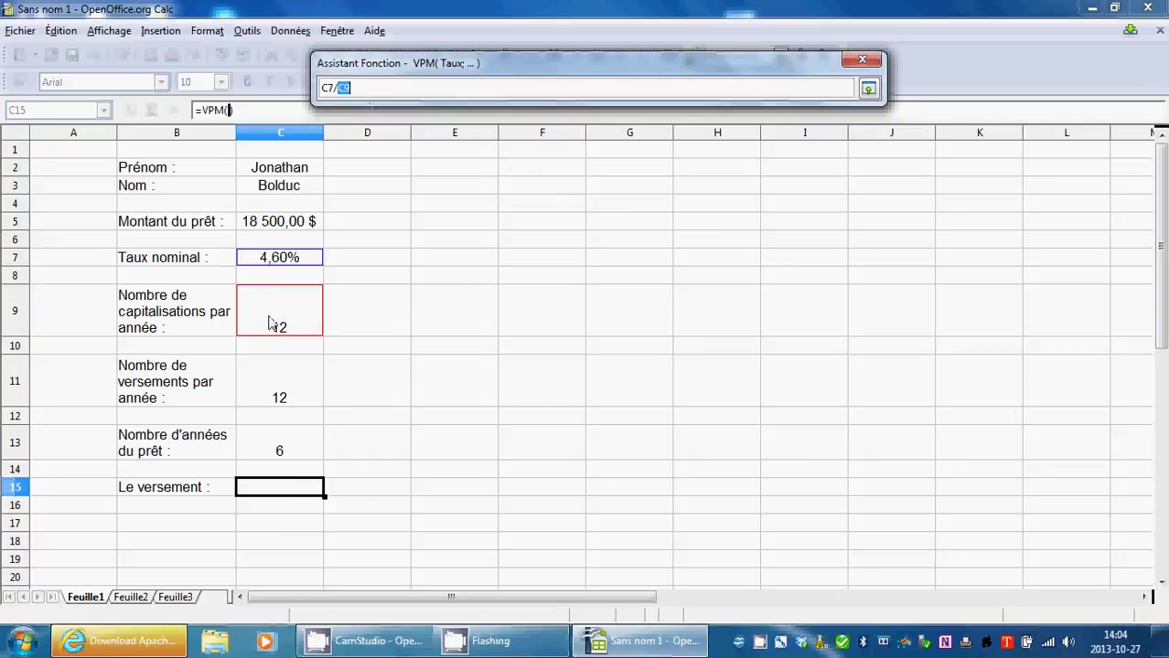
pyautogui.click(869, 89)
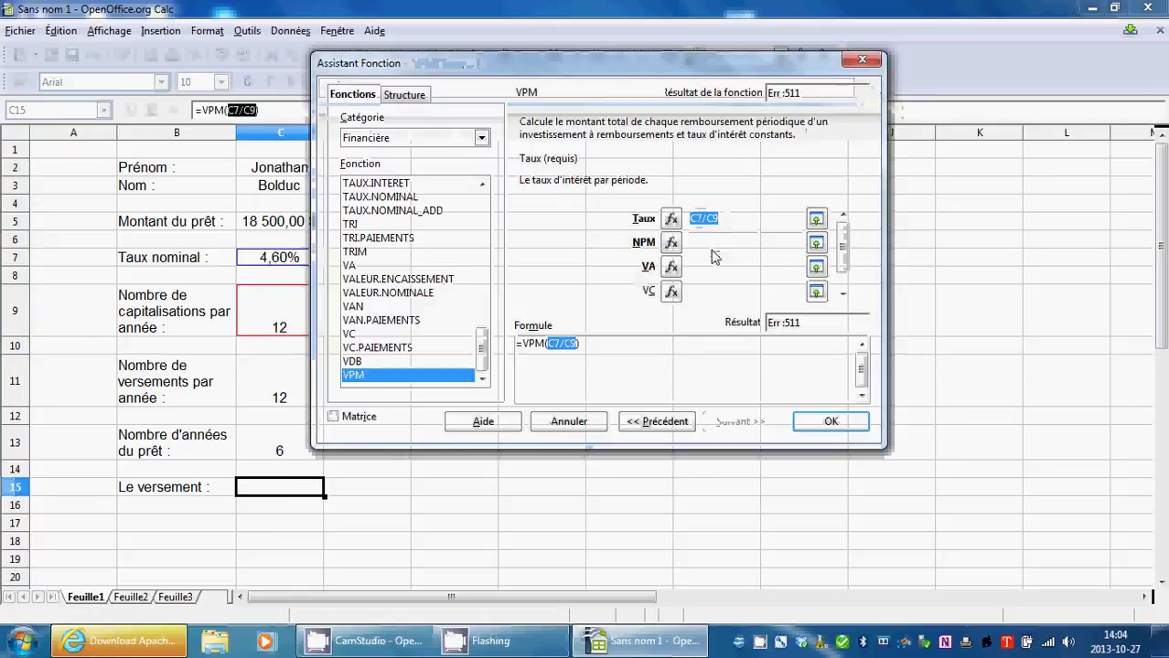
# Set the VPM NPM argument to C11*C13 by picking both cells.
pyautogui.press('Tab')
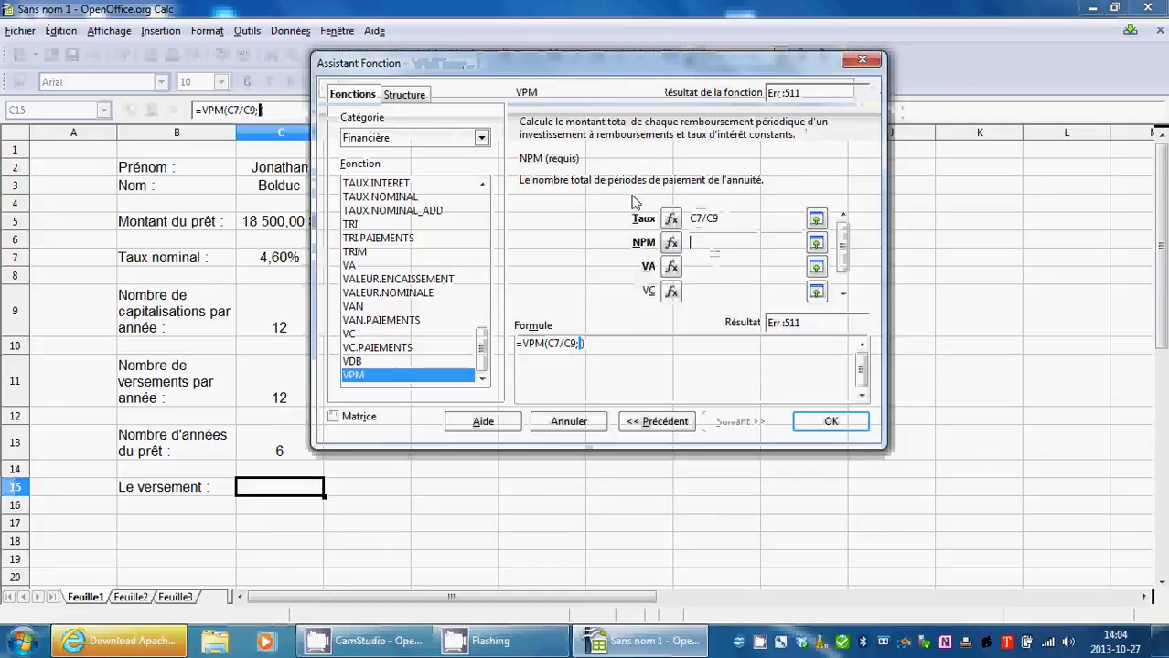
pyautogui.click(816, 245)
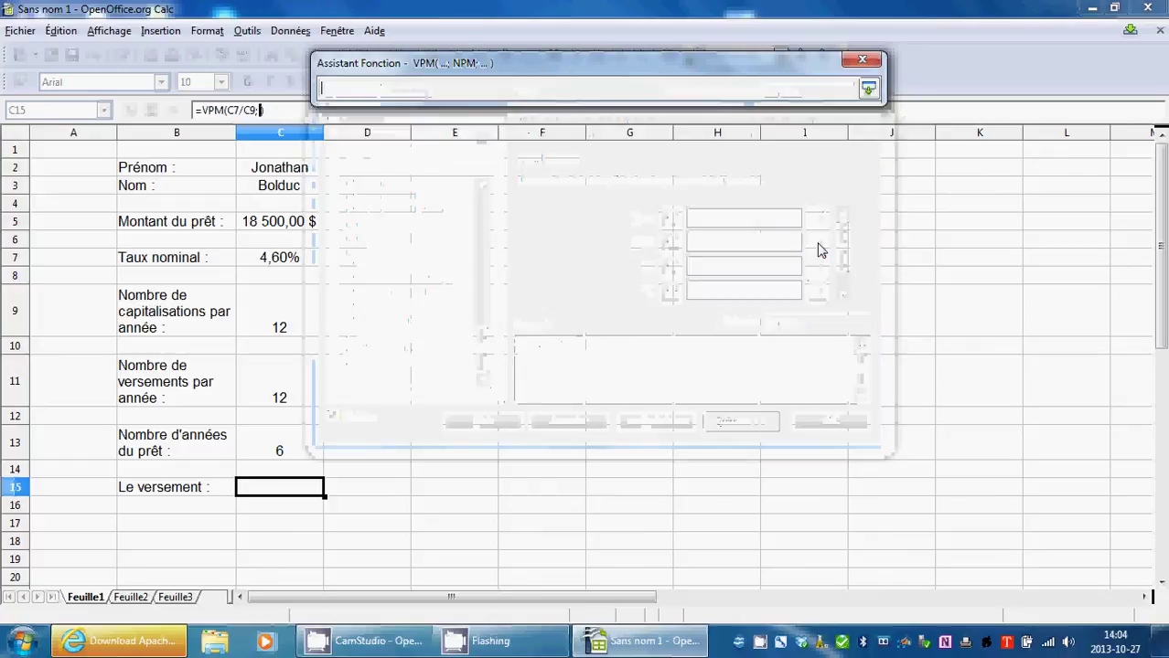
pyautogui.click(293, 399)
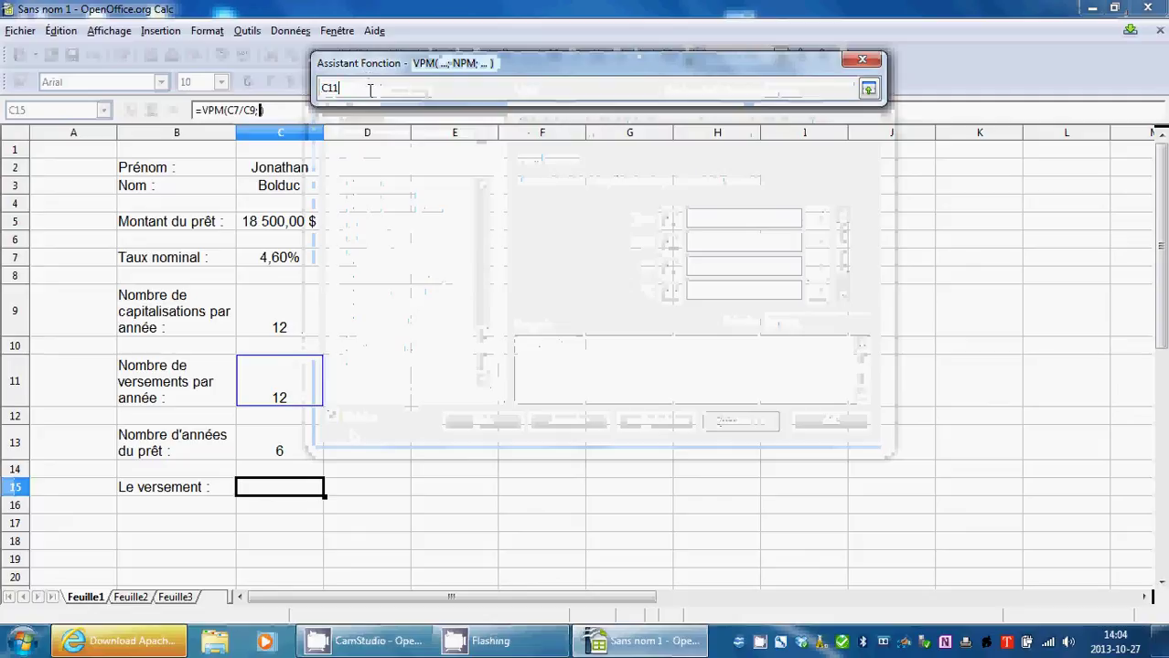
pyautogui.write('*')
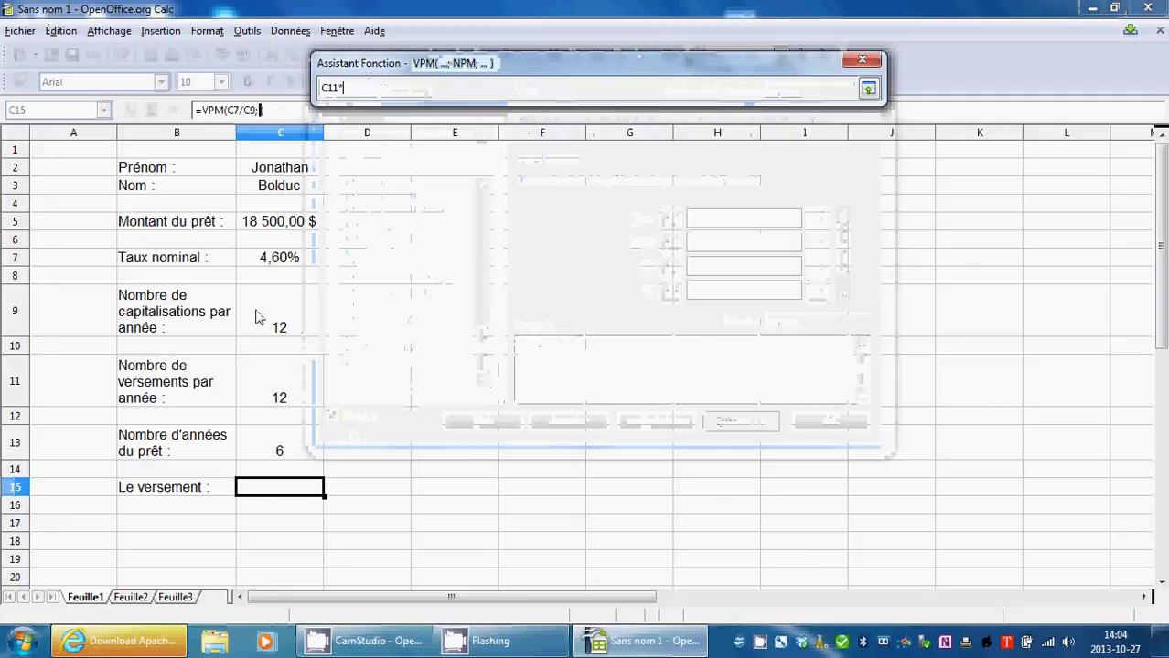
pyautogui.click(287, 449)
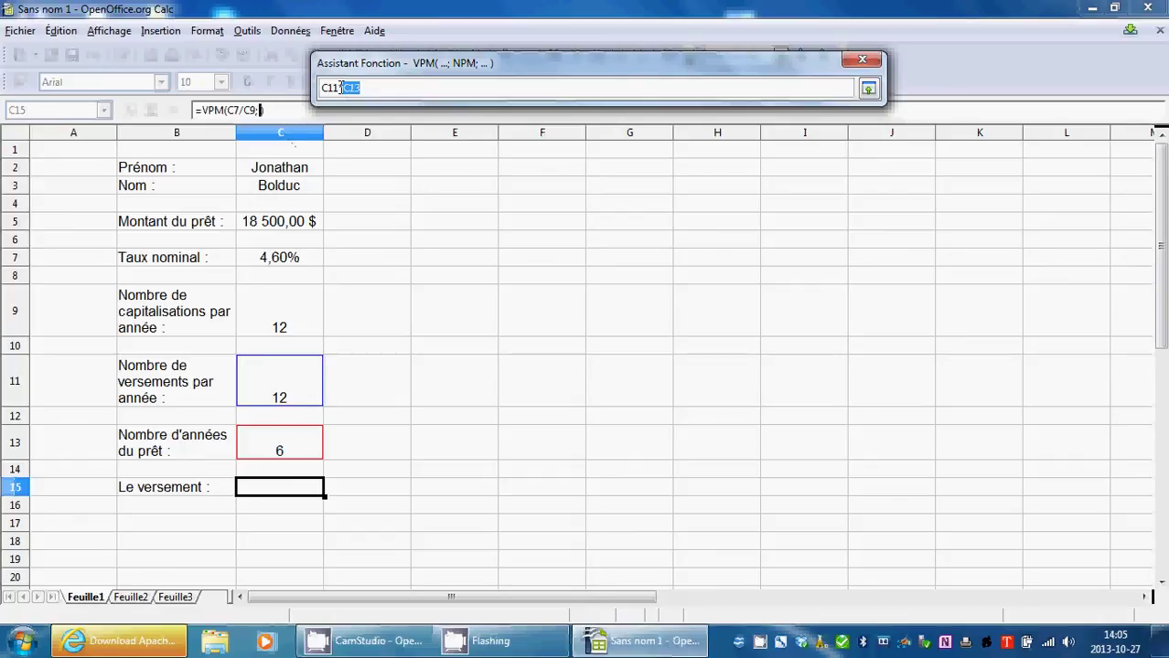
pyautogui.click(341, 87)
pyautogui.click(868, 89)
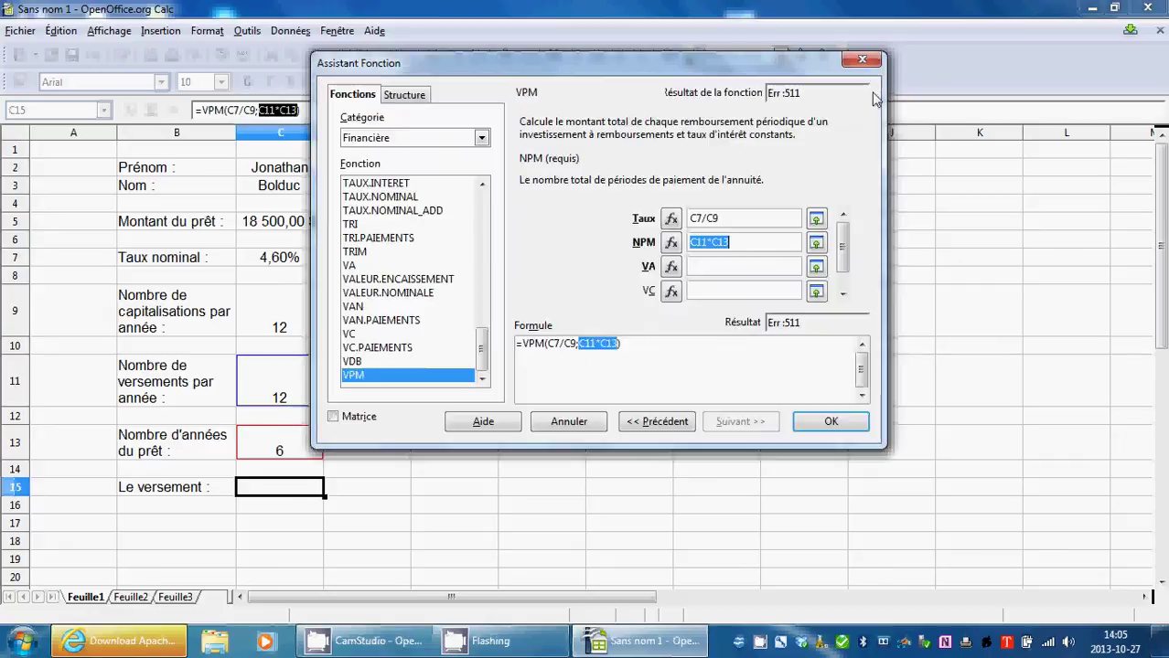
# Set VA to C5, VC and Type to 0, and finish =VPM(C7/C9;C11*C13;C5;0;0).
pyautogui.click(720, 267)
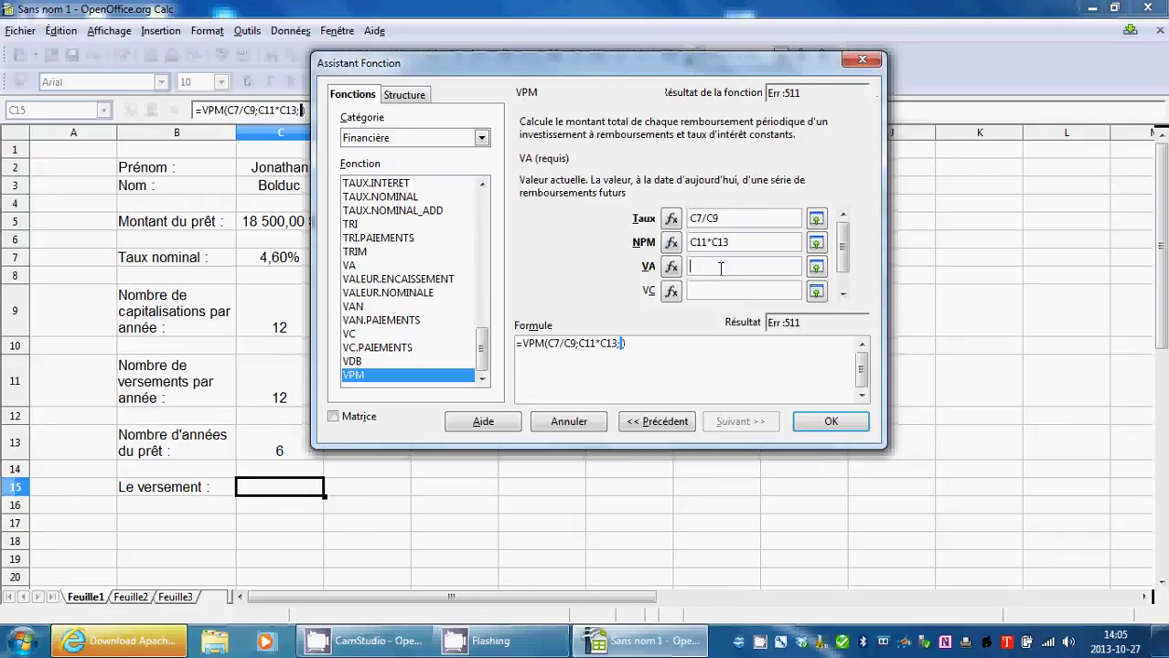
pyautogui.click(816, 269)
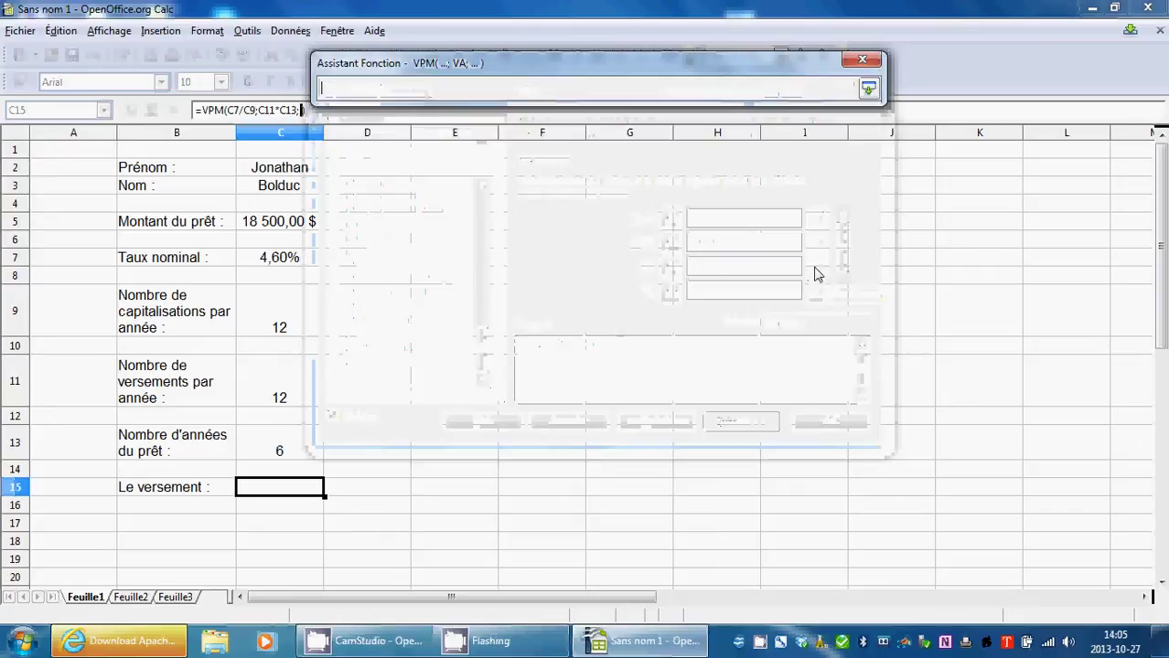
pyautogui.click(266, 225)
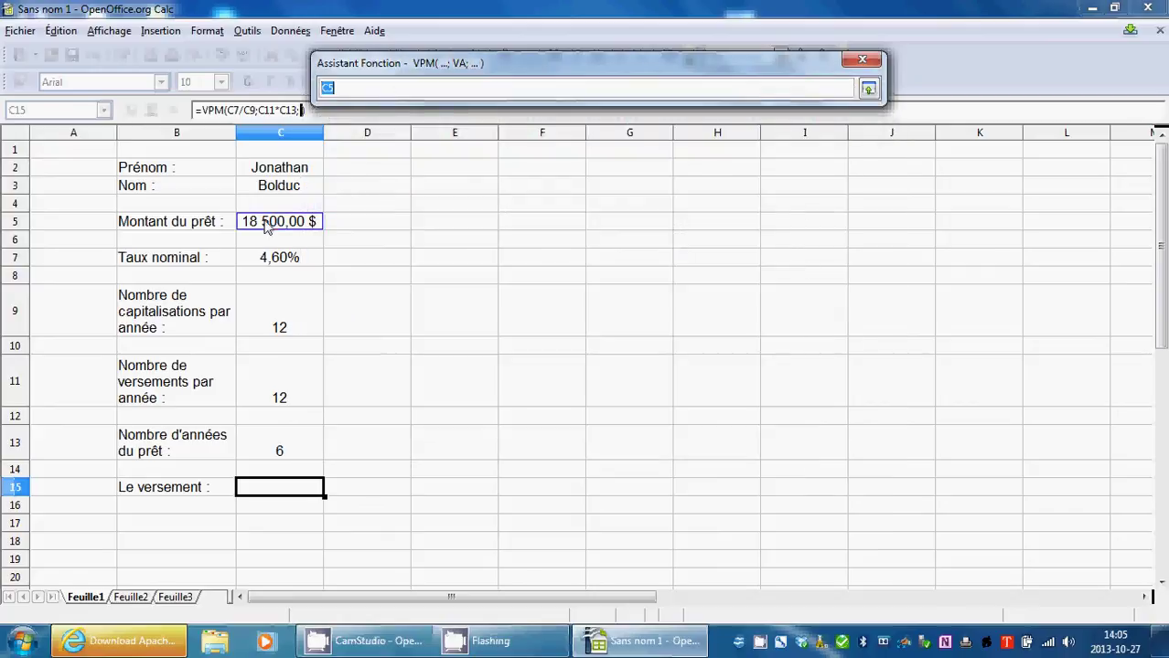
pyautogui.click(869, 89)
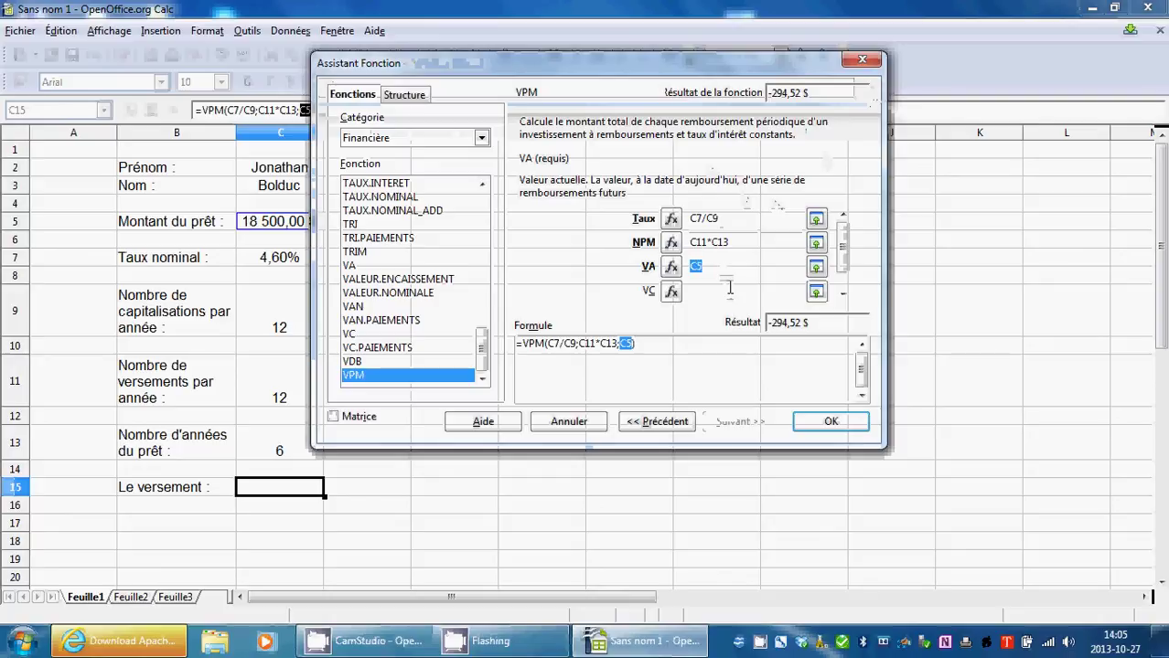
pyautogui.click(729, 289)
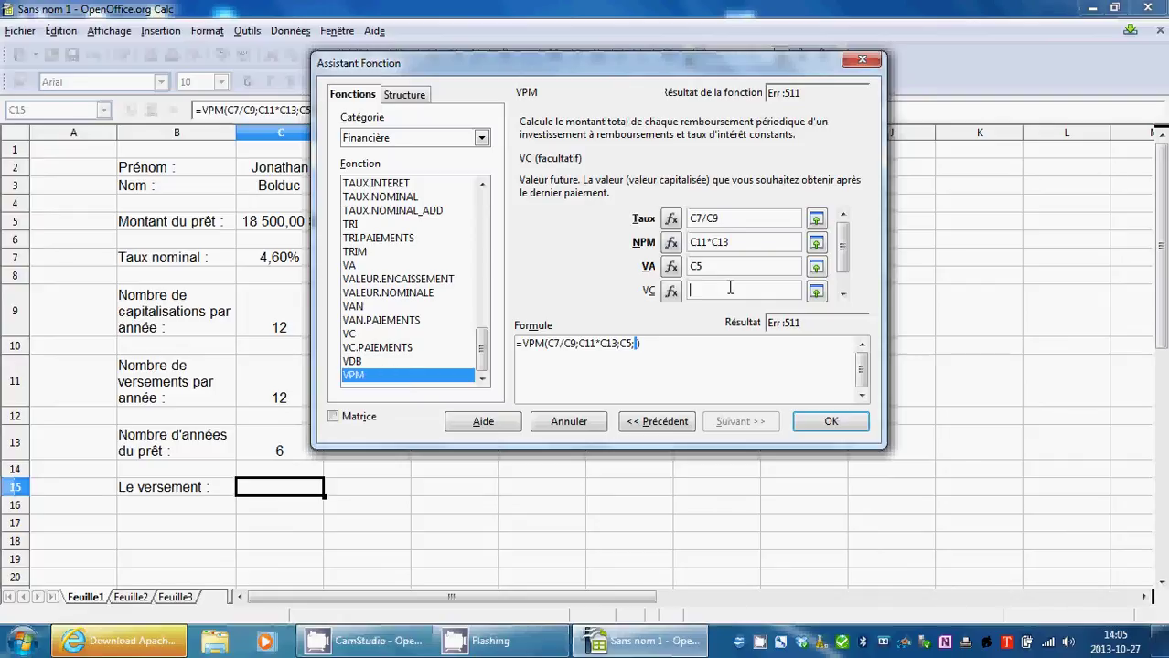
pyautogui.write('0')
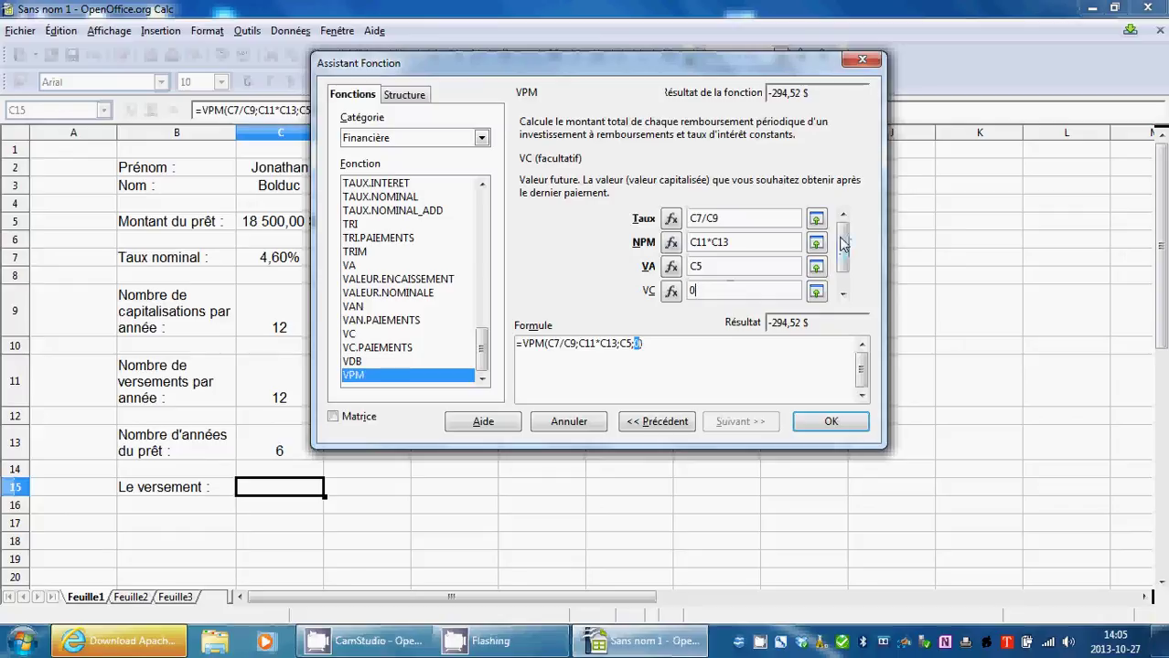
pyautogui.scroll(-1, 842, 243)
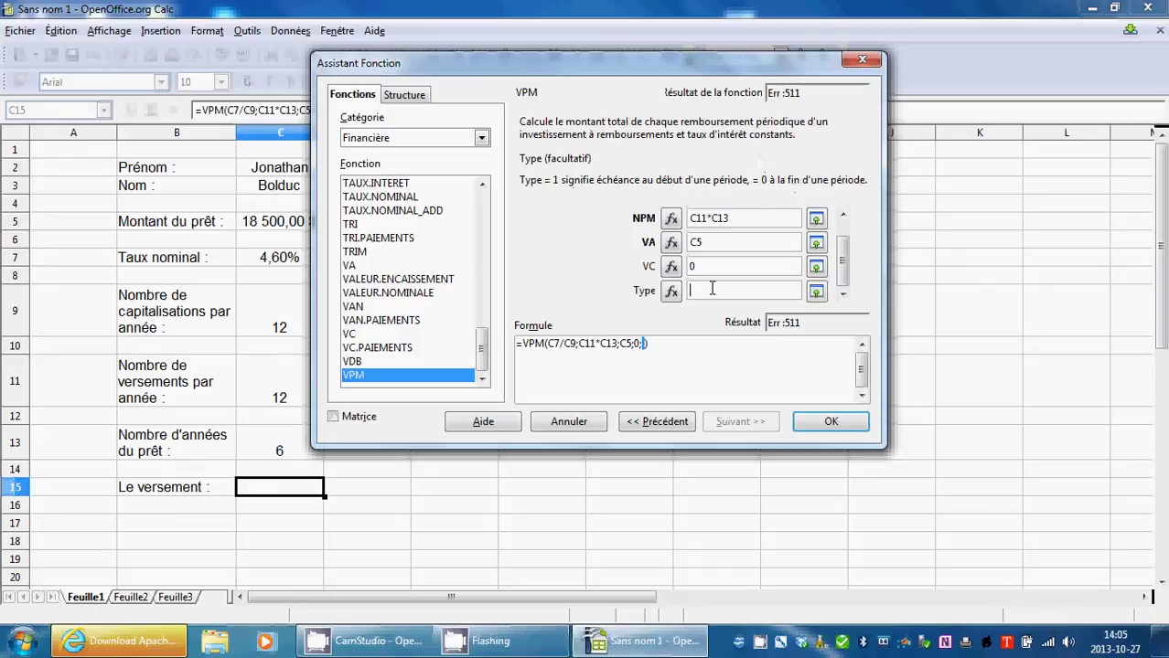
pyautogui.write('0')
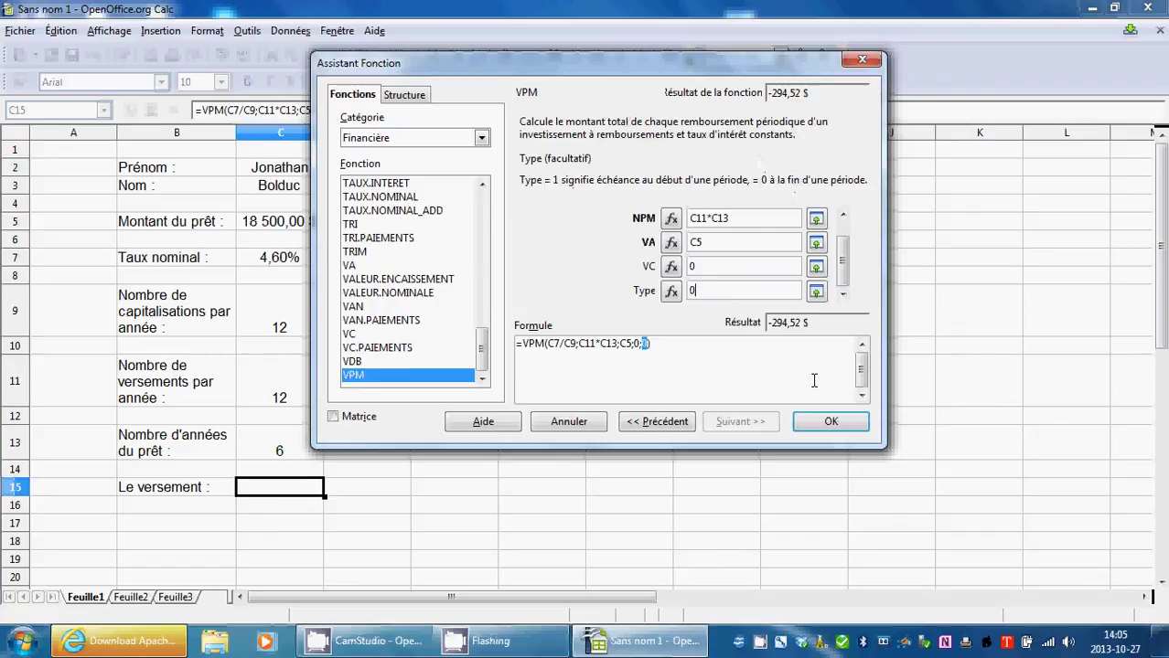
pyautogui.click(830, 422)
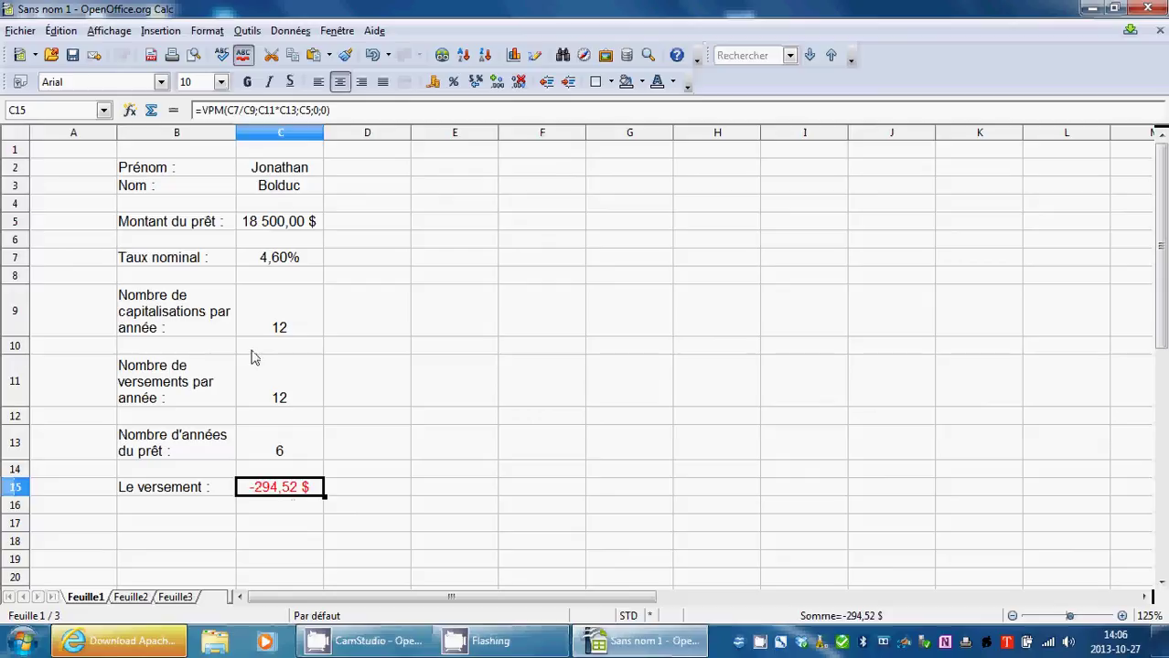
# Negate C15 to =-VPM(C7/C9;C11*C13;C5;0;0) so the payment shows 294,52 $.
pyautogui.click(203, 110)
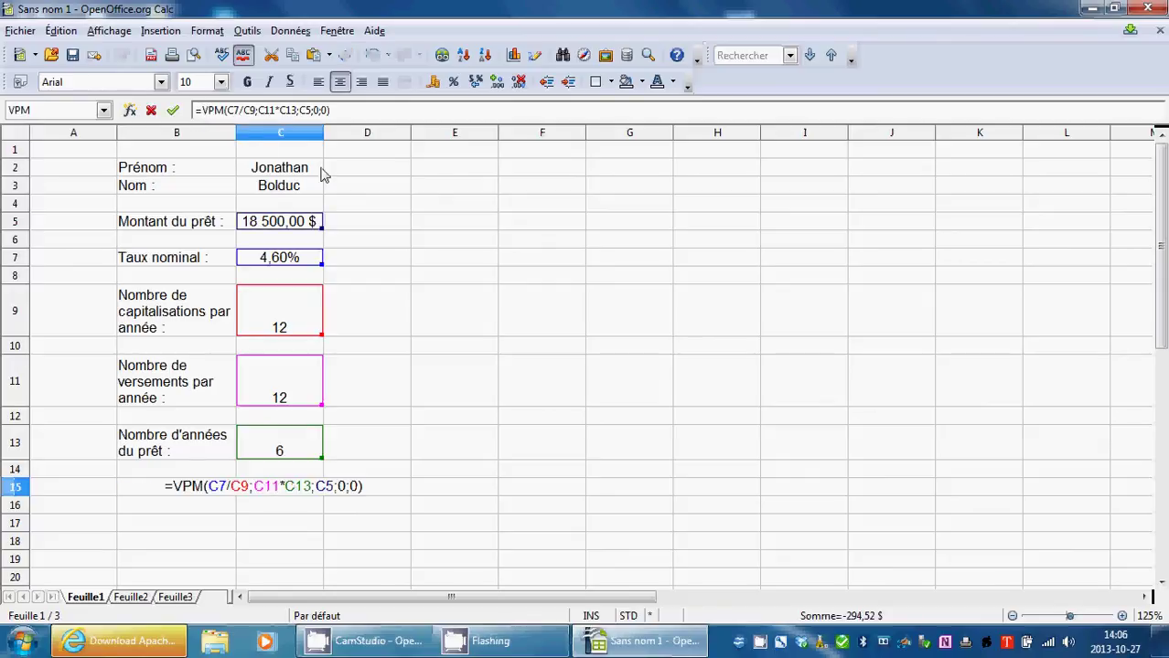
pyautogui.write('-')
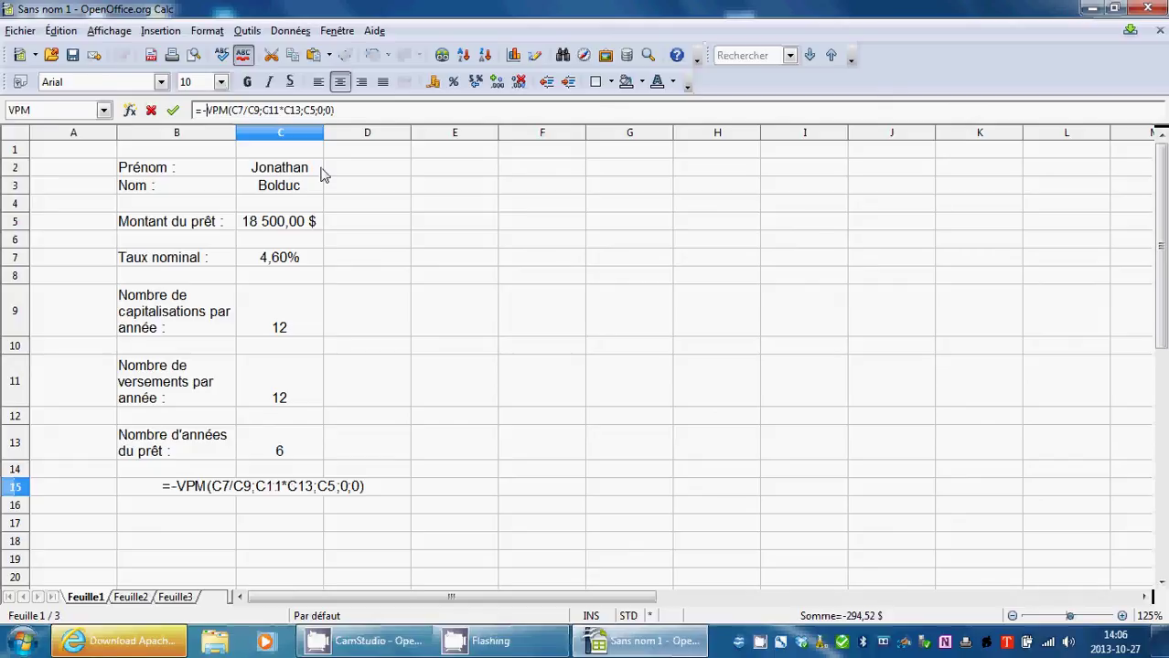
pyautogui.click(173, 110)
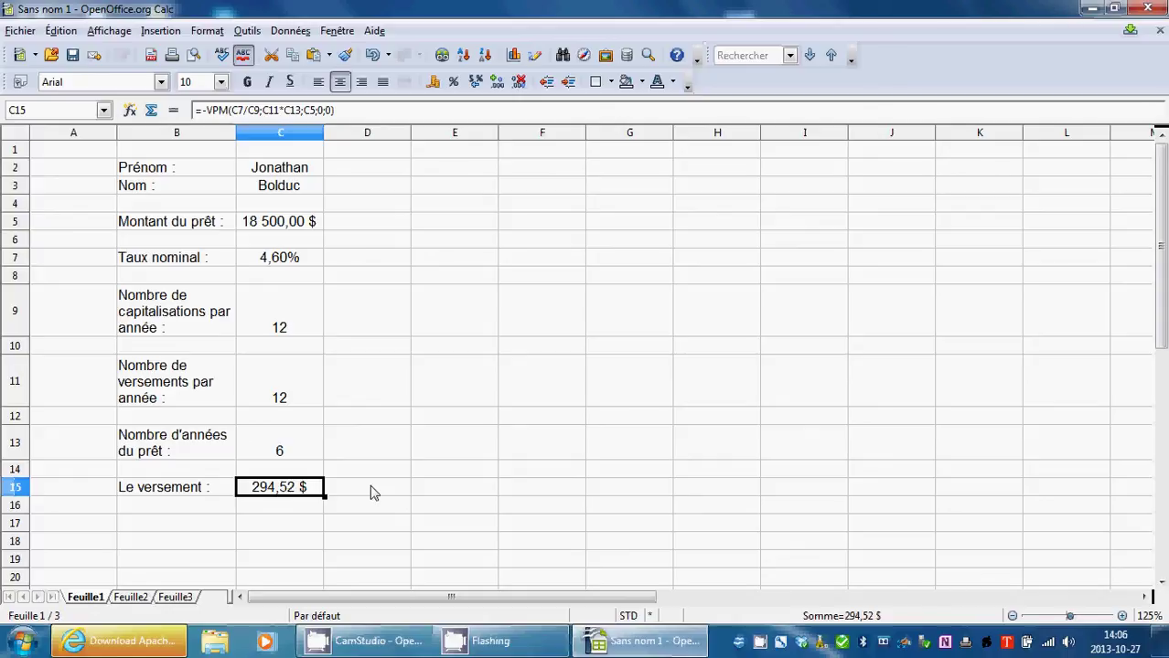
# Enter the headers No, Versement and the misspelled Itérêts in A17:C17.
pyautogui.scroll(-7, 374, 476)
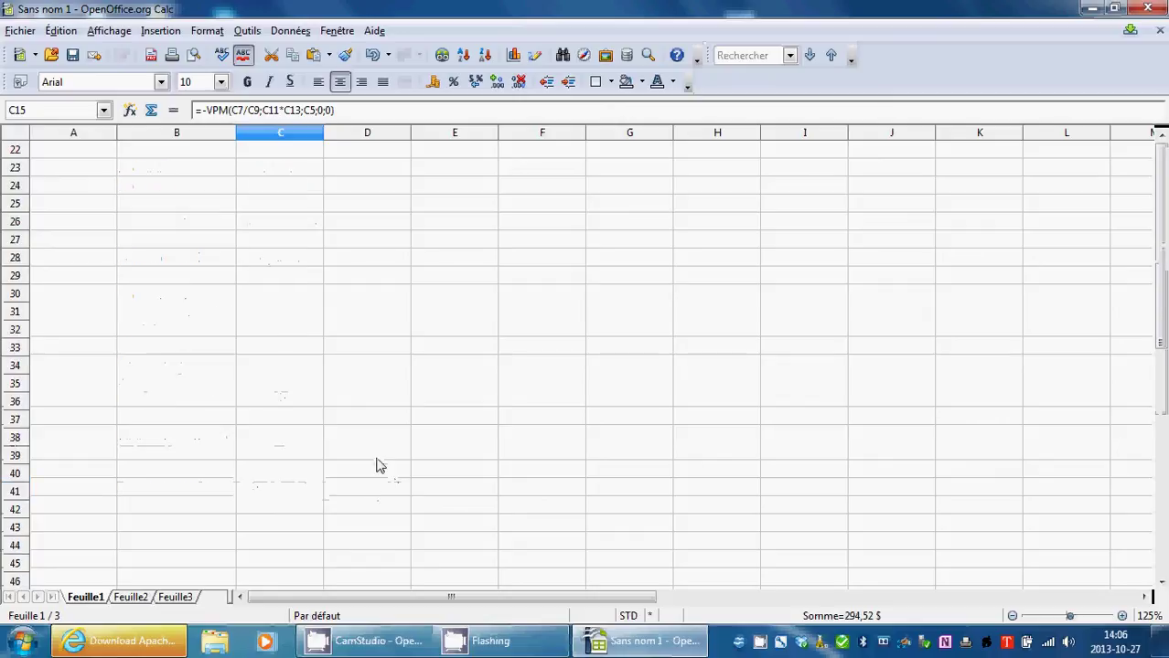
pyautogui.scroll(5, 227, 347)
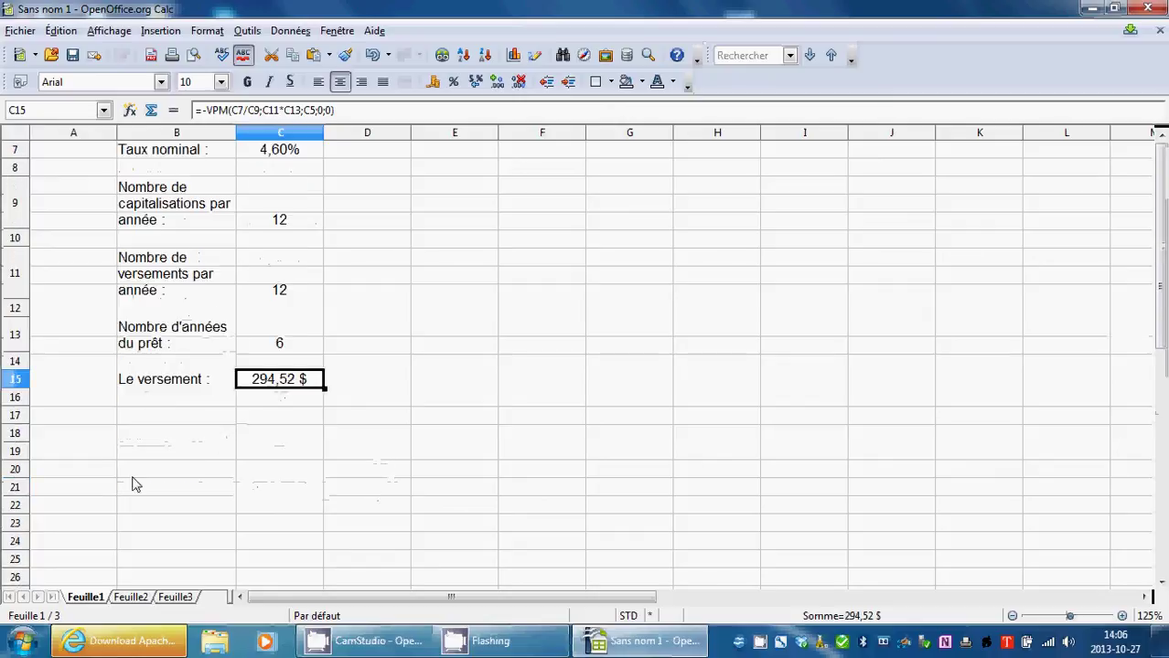
pyautogui.click(81, 417)
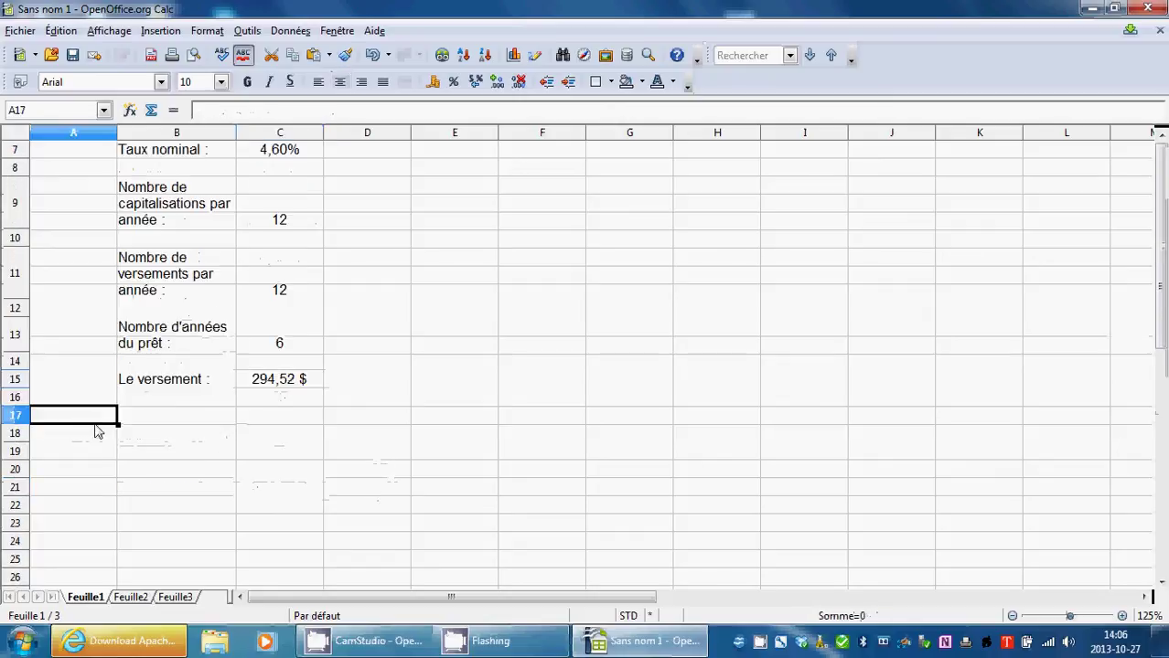
pyautogui.write('nb')
pyautogui.press('BackSpace')
pyautogui.press('BackSpace')
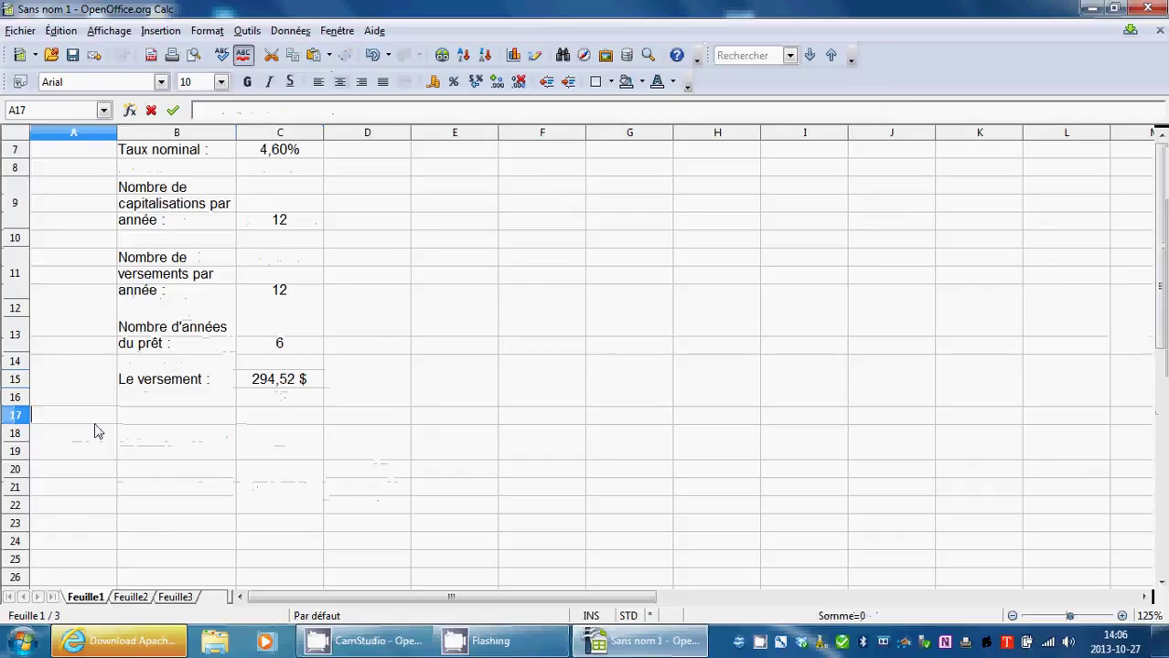
pyautogui.write('No')
pyautogui.click(195, 418)
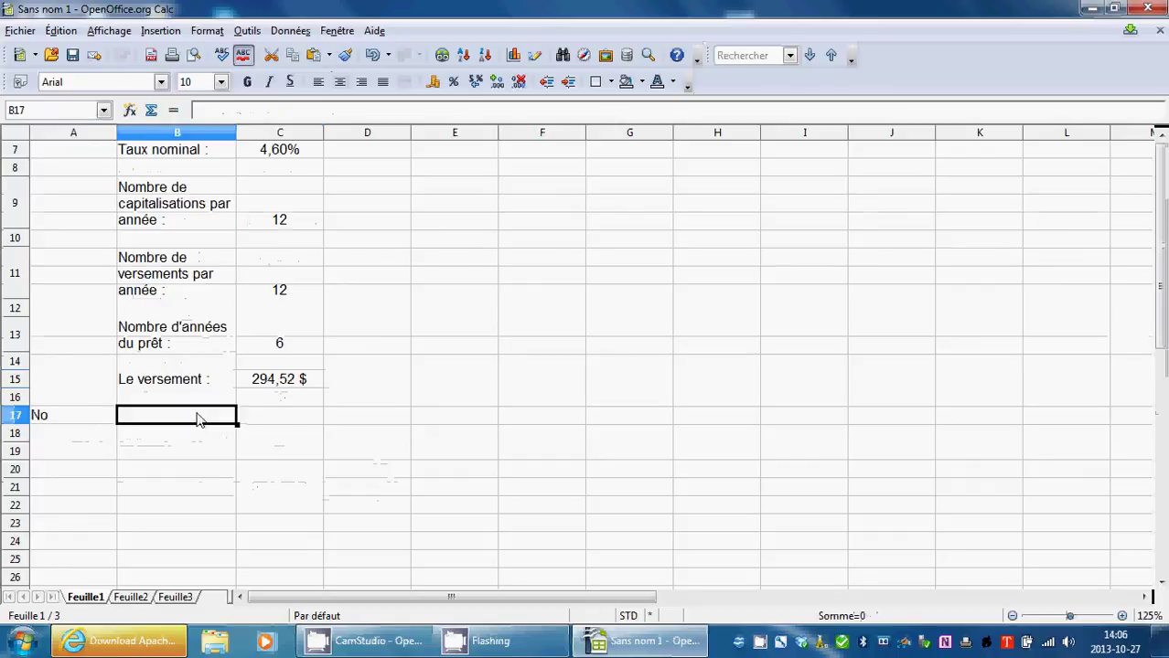
pyautogui.doubleClick(195, 418)
pyautogui.write('Ve')
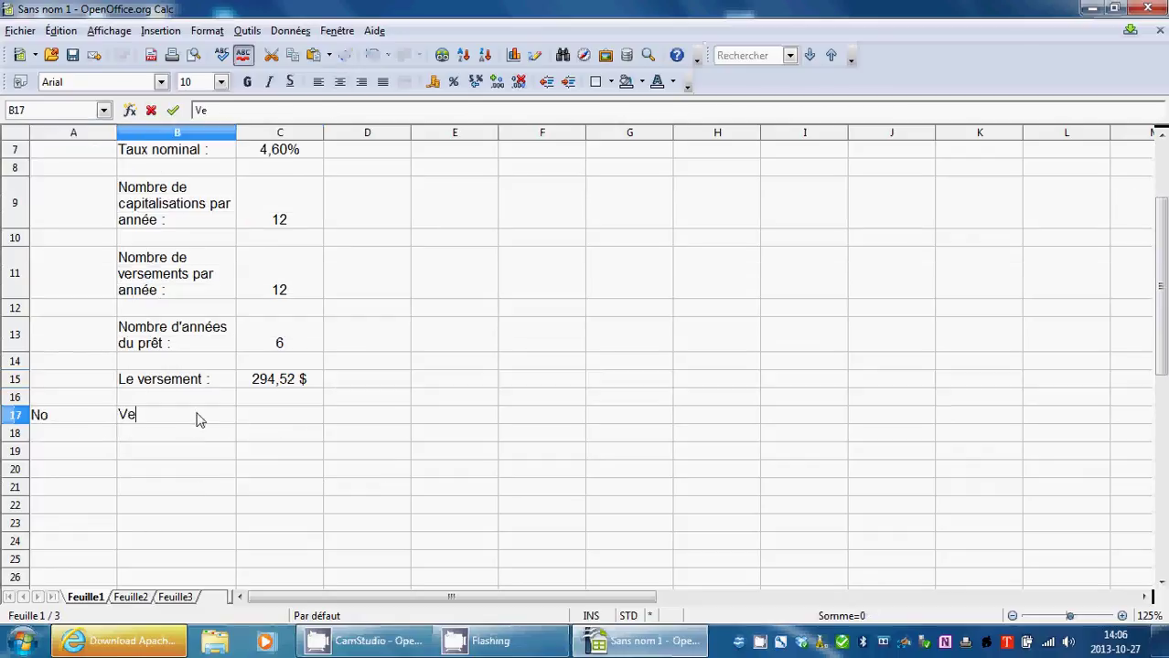
pyautogui.write('rsement')
pyautogui.press('Tab')
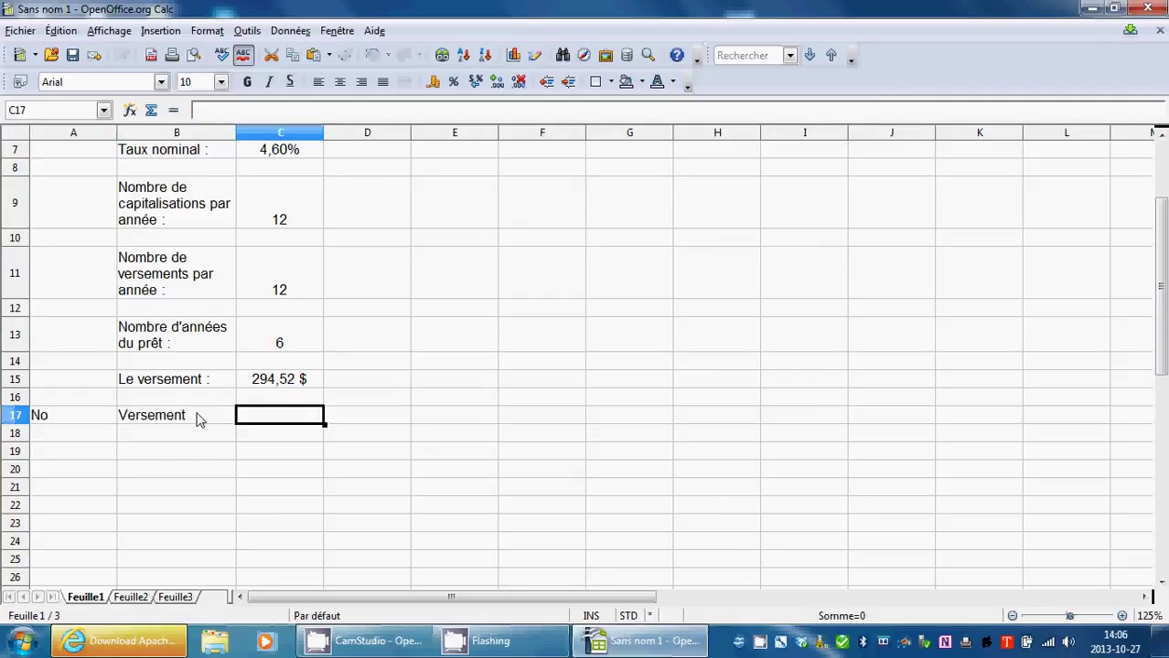
pyautogui.write('I')
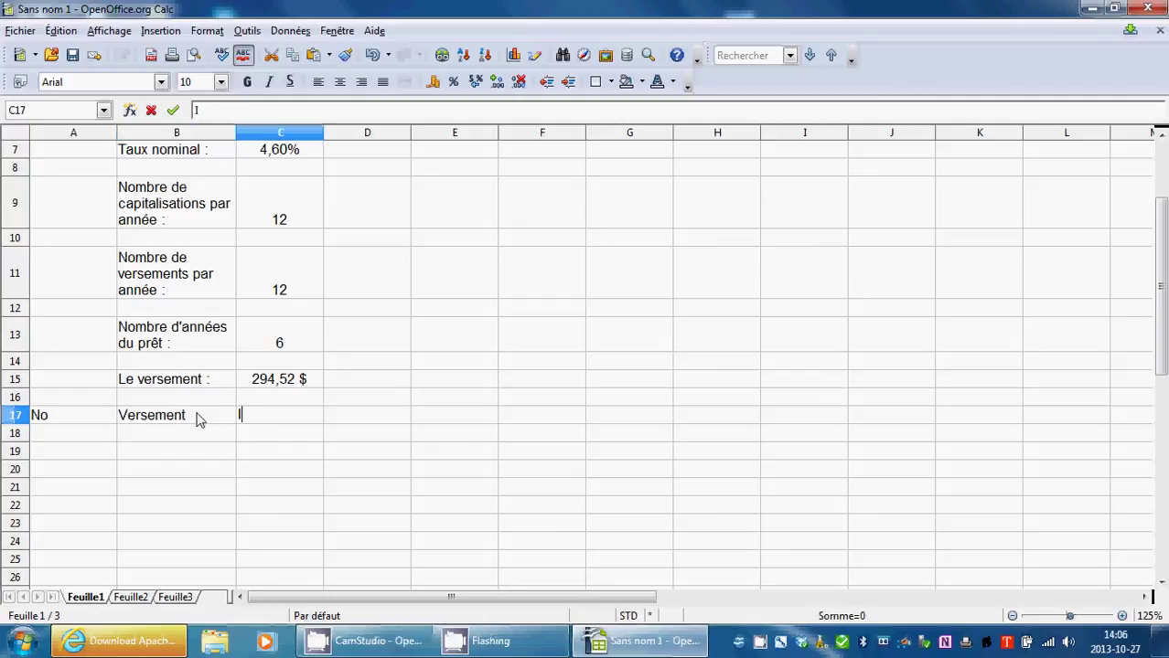
pyautogui.write('térêts')
pyautogui.press('Tab')
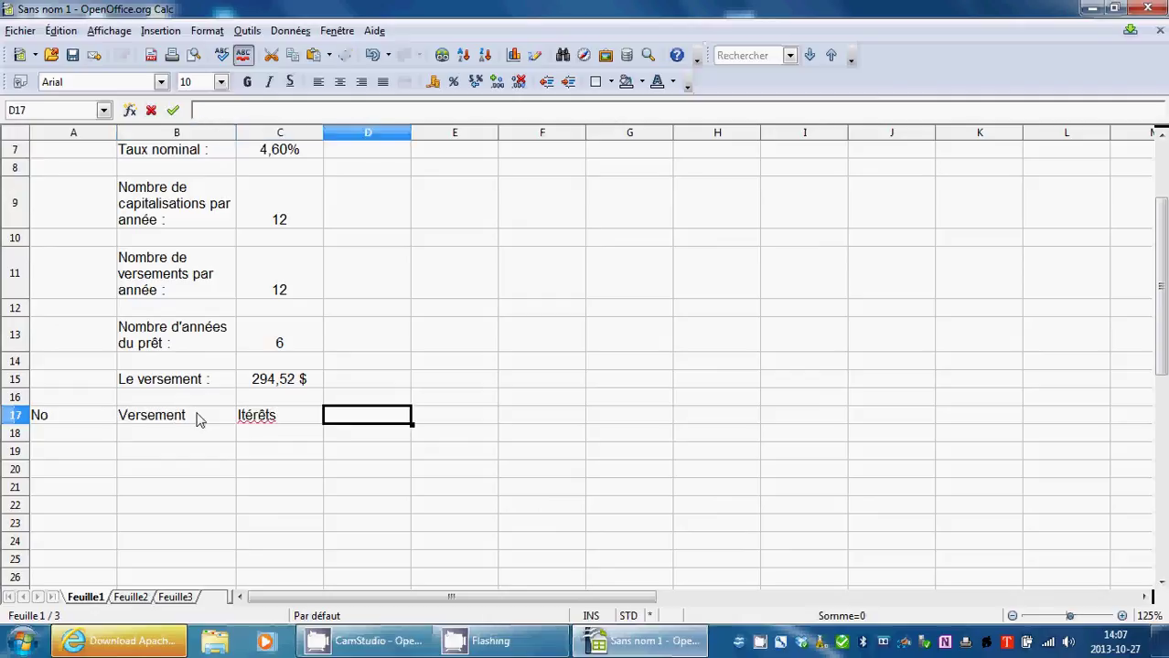
# Correct C17 to Intérêts, add Amortissements in a widened column D and Solde in E17.
pyautogui.click(264, 423)
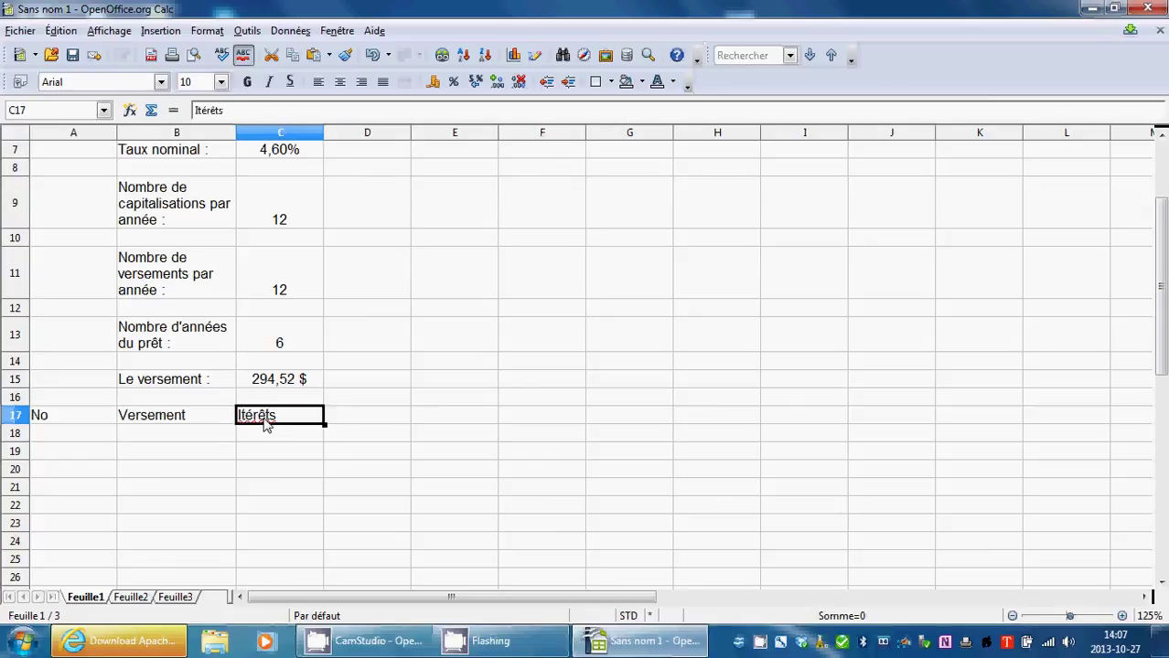
pyautogui.doubleClick(256, 414)
pyautogui.click(242, 416)
pyautogui.write('n')
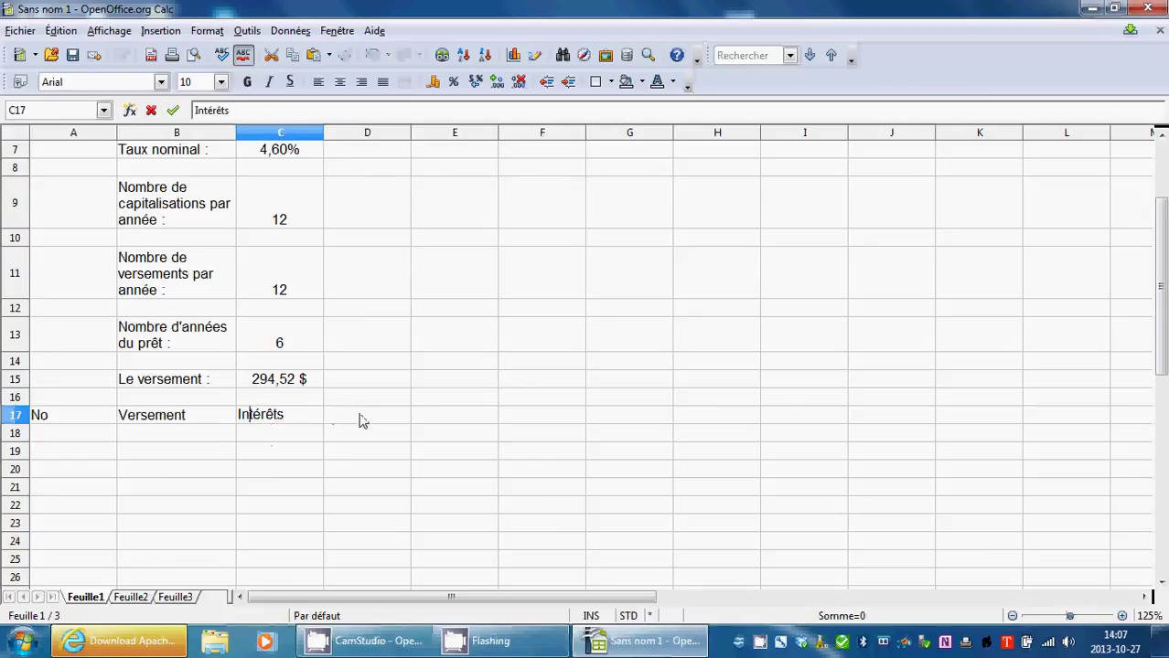
pyautogui.click(360, 417)
pyautogui.doubleClick(364, 421)
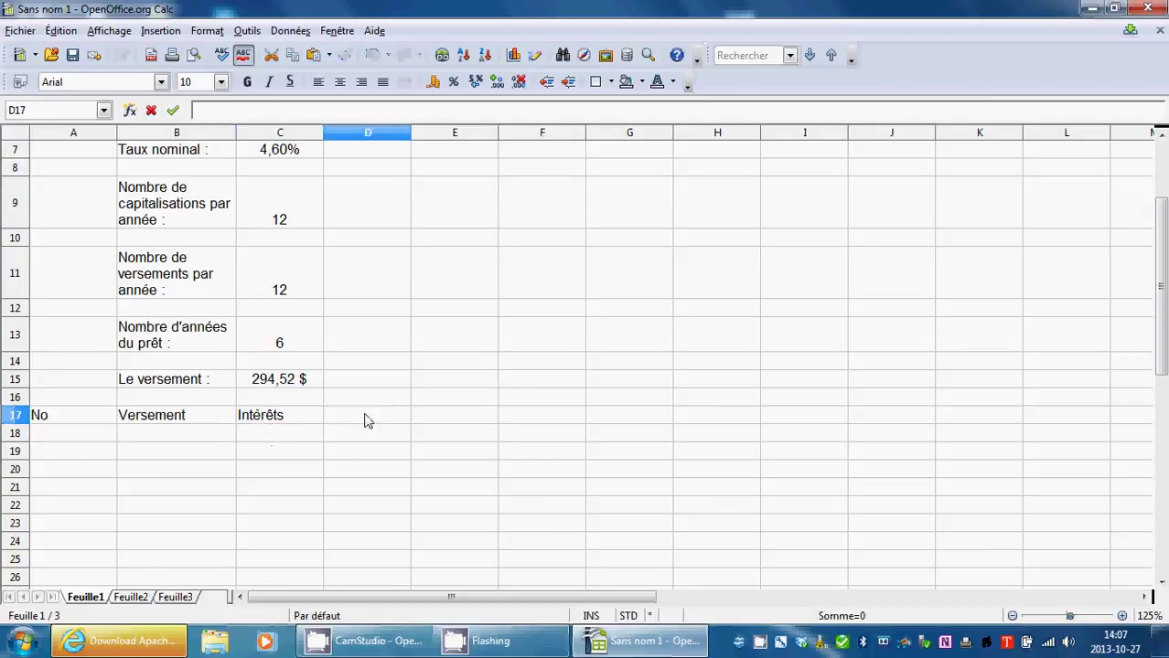
pyautogui.write('Amortissements')
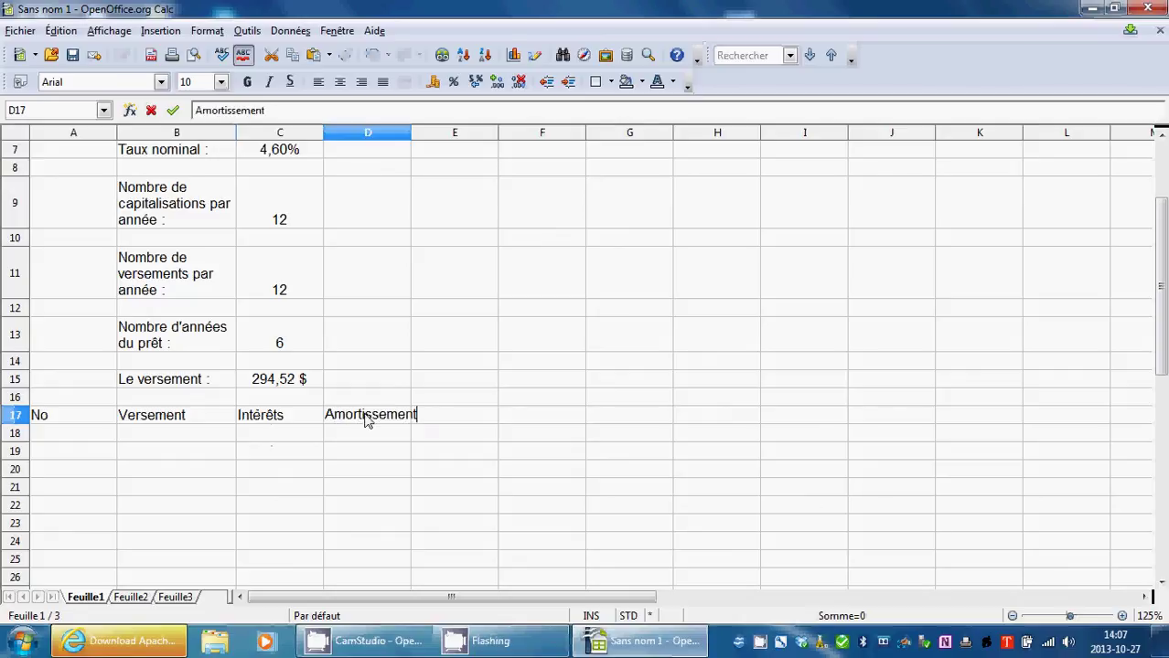
pyautogui.click(517, 328)
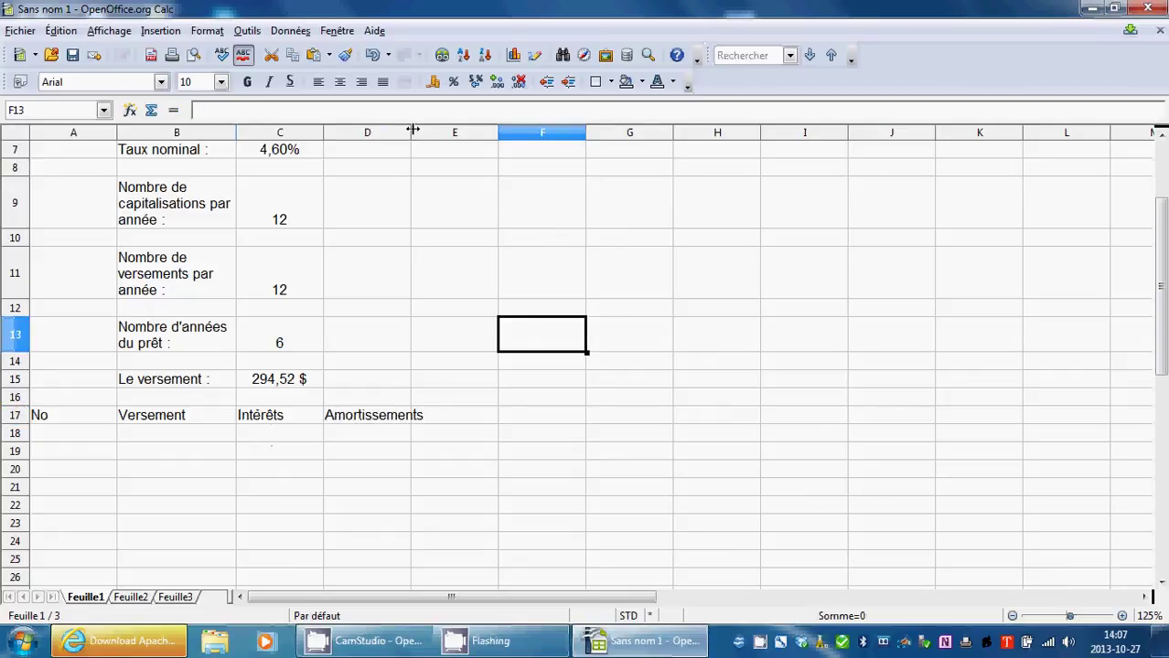
pyautogui.moveTo(411, 125); pyautogui.dragTo(442, 127)
pyautogui.doubleClick(472, 423)
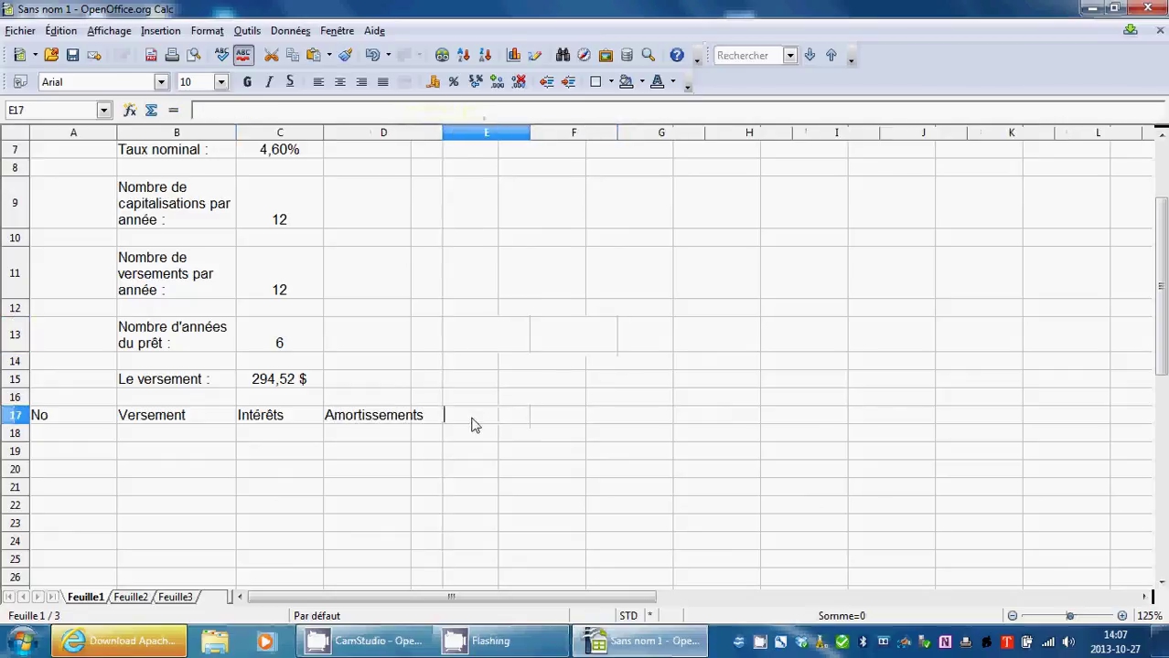
pyautogui.write('Solde')
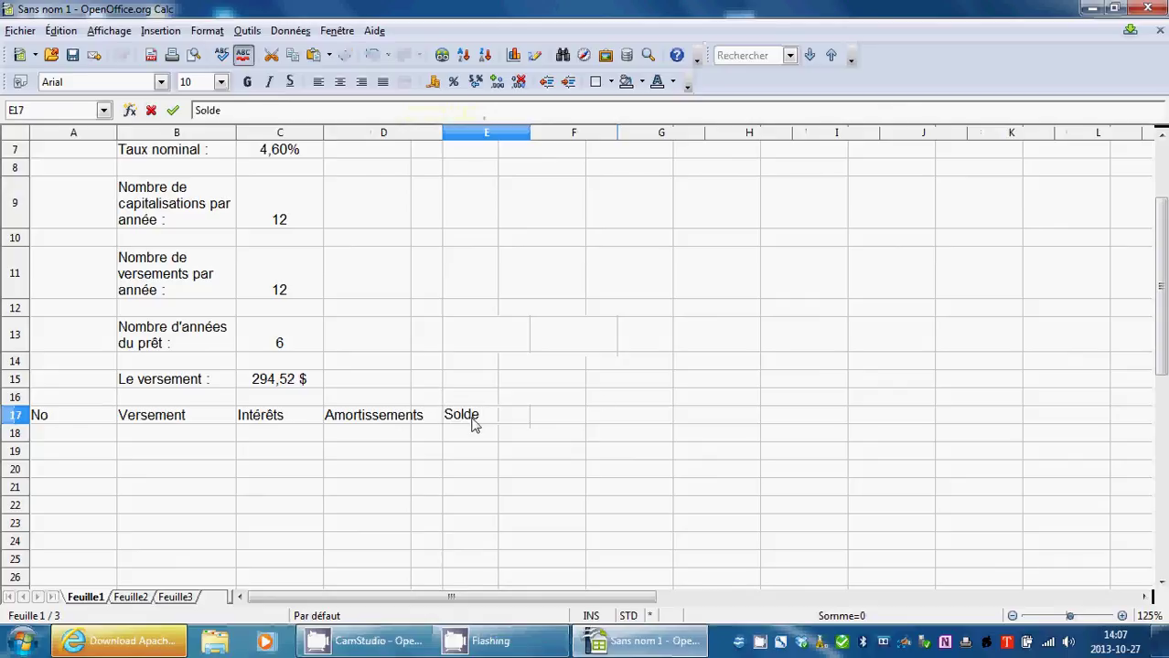
pyautogui.click(631, 370)
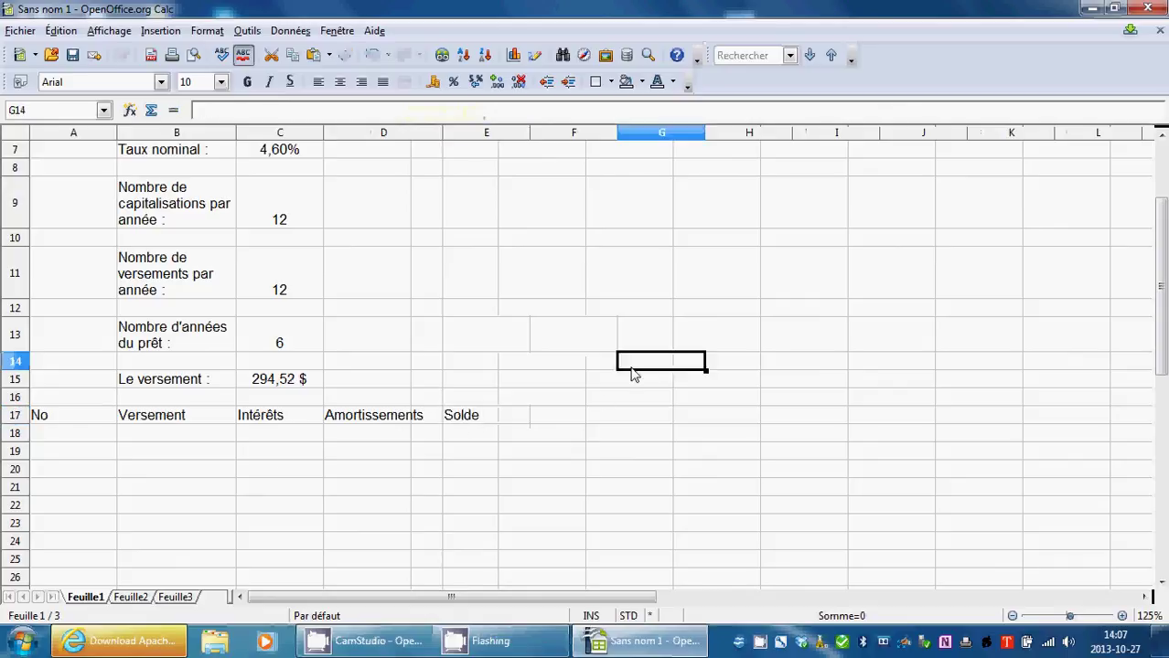
pyautogui.moveTo(73, 419); pyautogui.dragTo(466, 422)
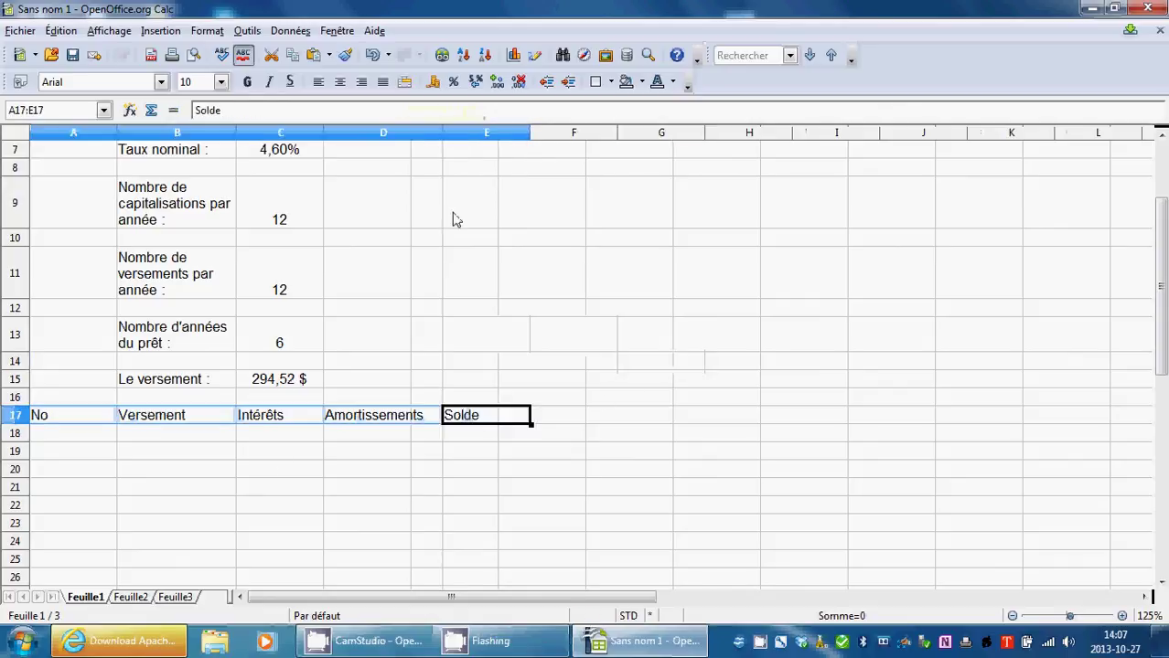
# Centre-align the headers No through Solde in A17:E17.
pyautogui.click(340, 81)
pyautogui.click(640, 336)
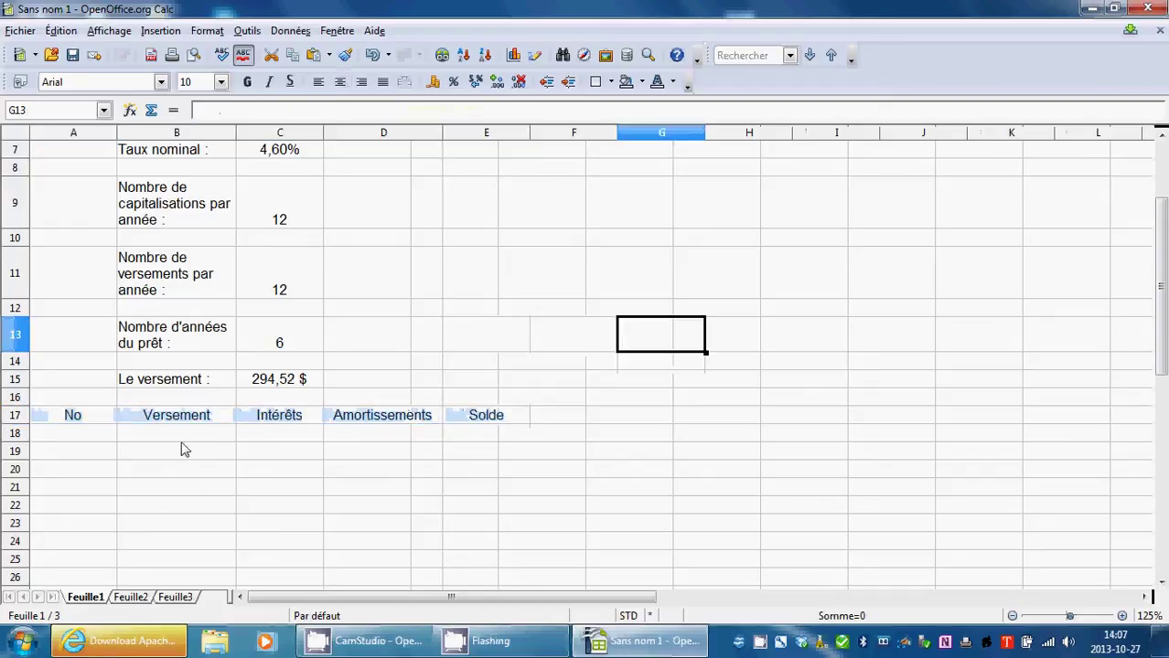
pyautogui.click(87, 438)
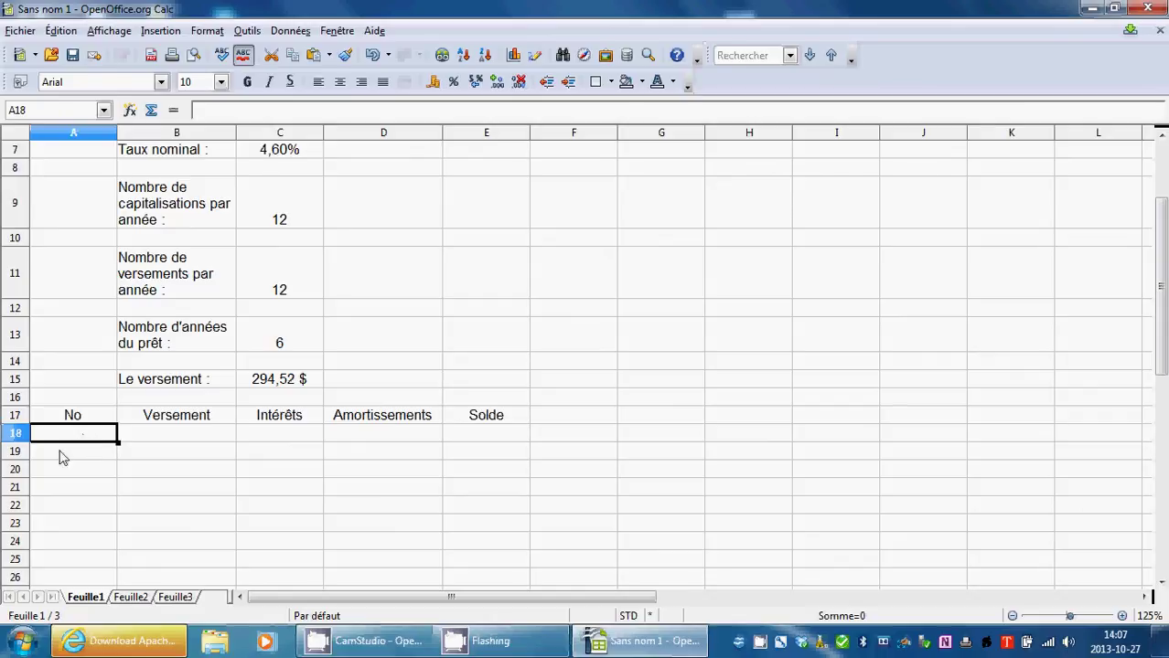
# Number the first payment 1 in A19 and enter =A19+1 in A20, showing 2.
pyautogui.click(60, 458)
pyautogui.doubleClick(60, 454)
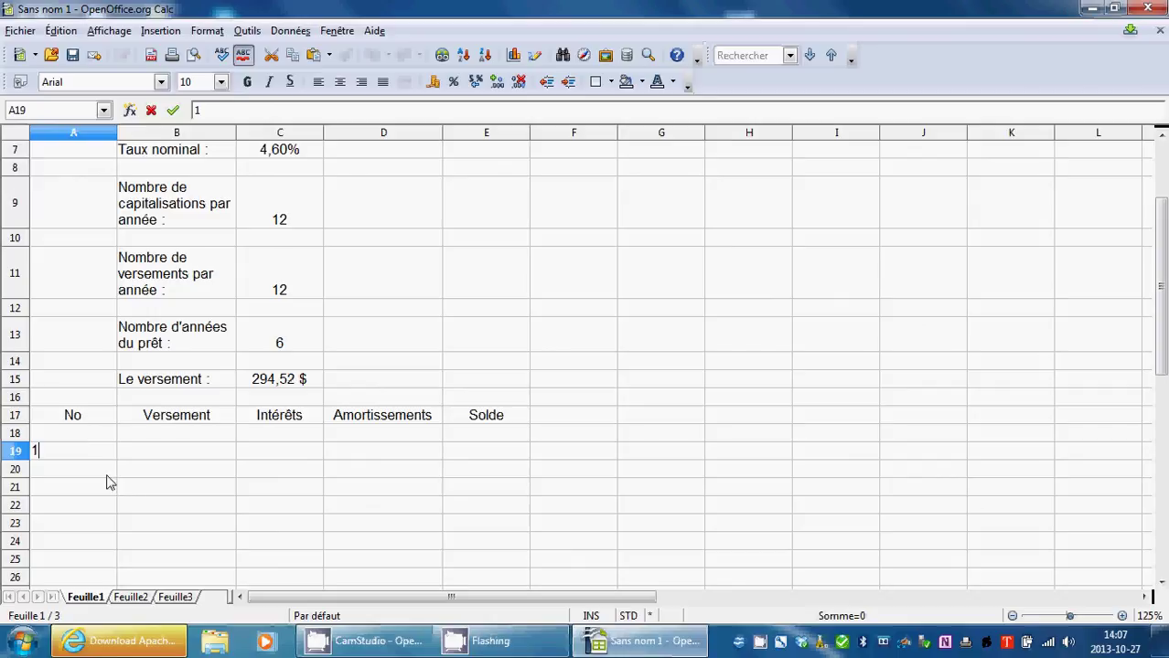
pyautogui.press('Return')
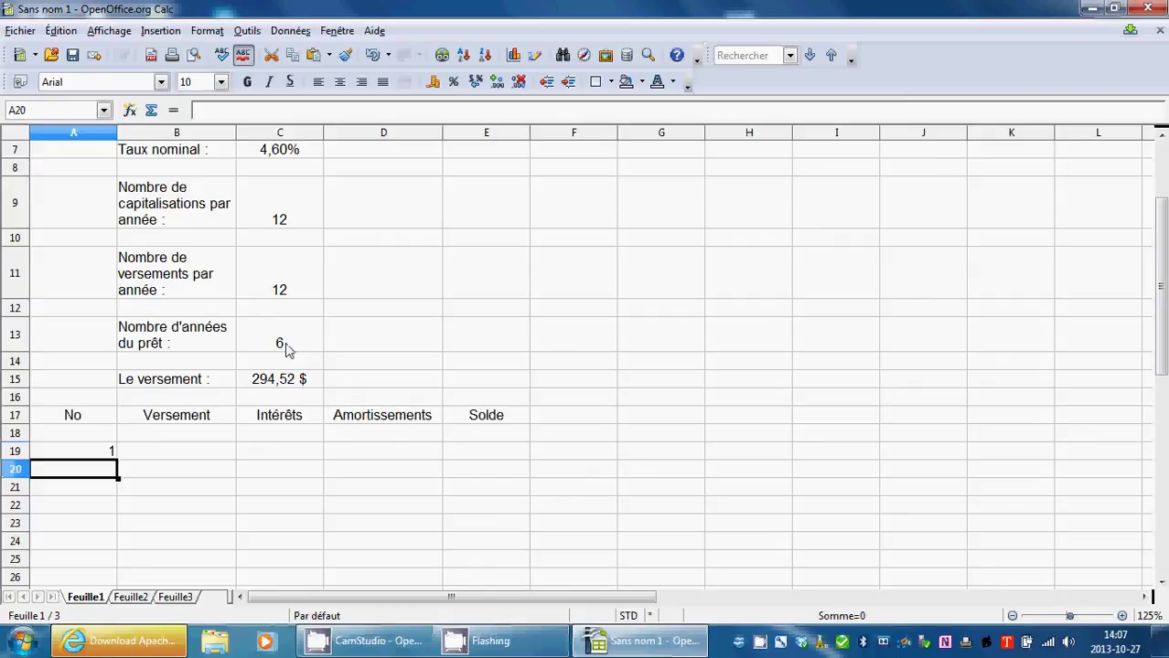
pyautogui.click(84, 452)
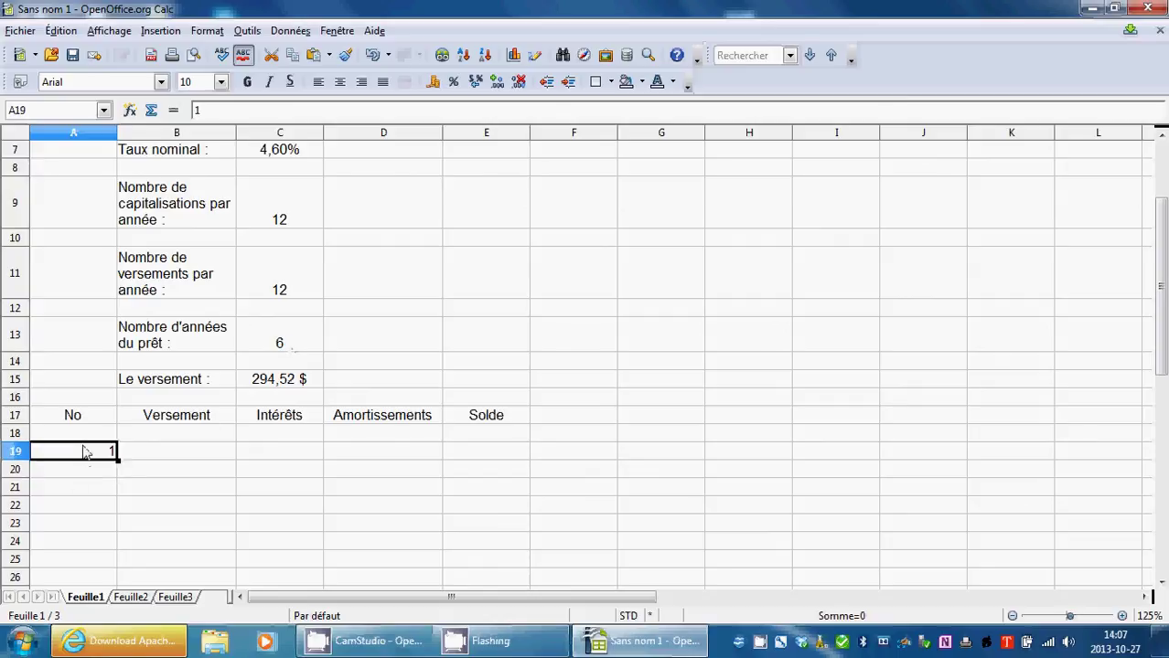
pyautogui.click(105, 475)
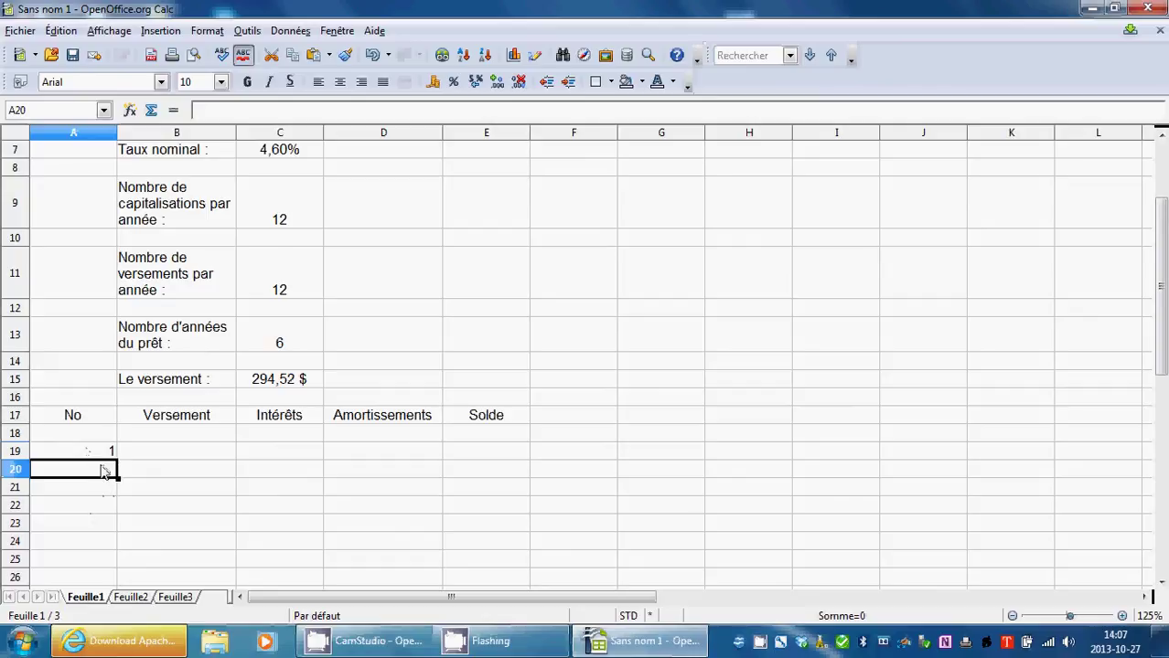
pyautogui.click(89, 458)
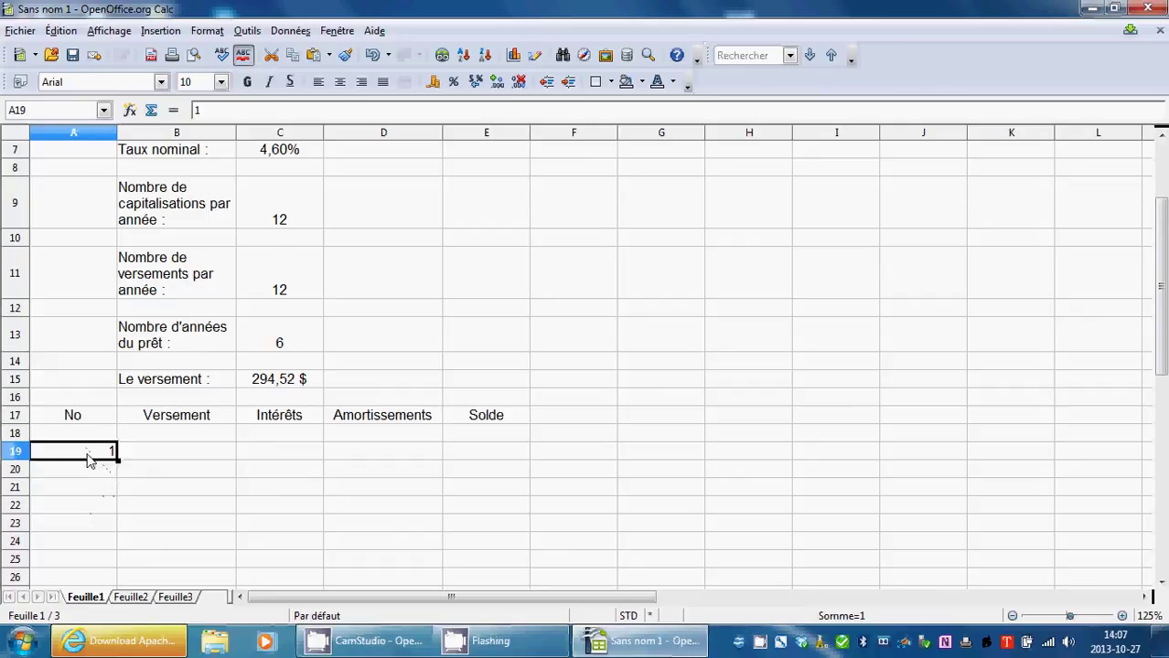
pyautogui.click(106, 474)
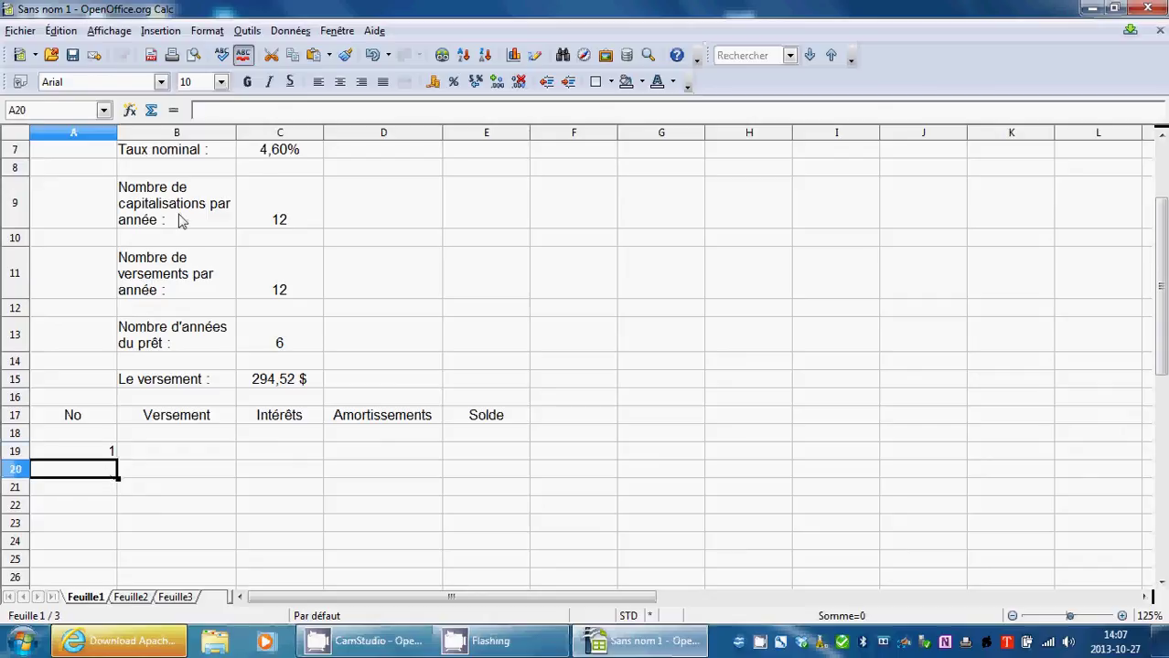
pyautogui.click(173, 110)
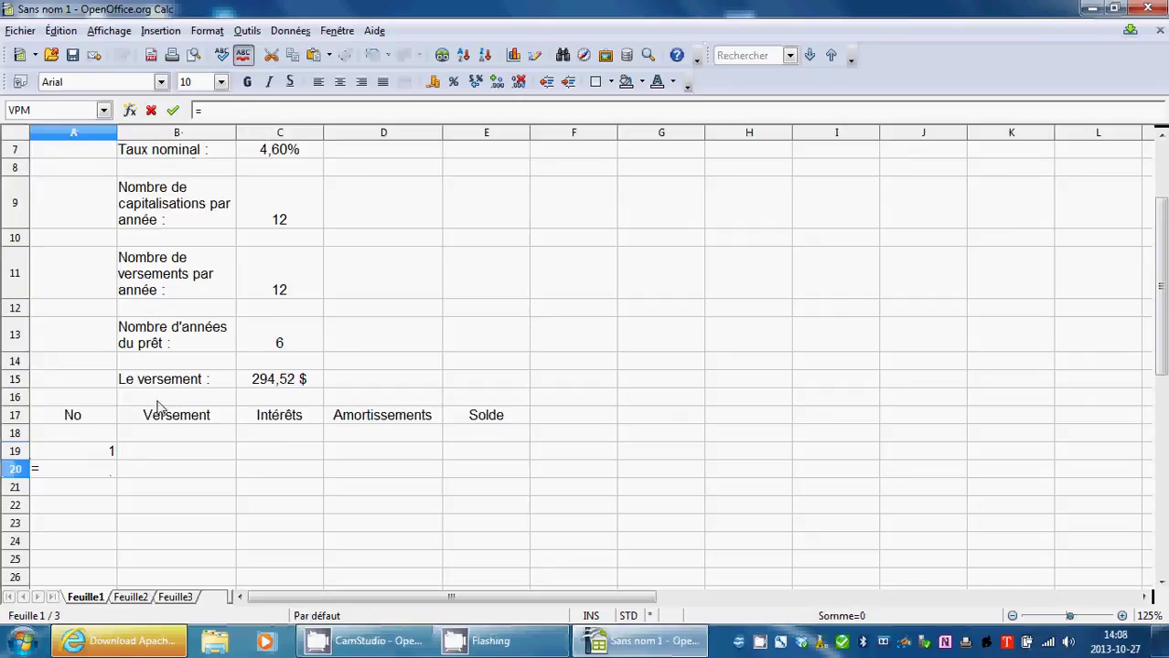
pyautogui.click(94, 453)
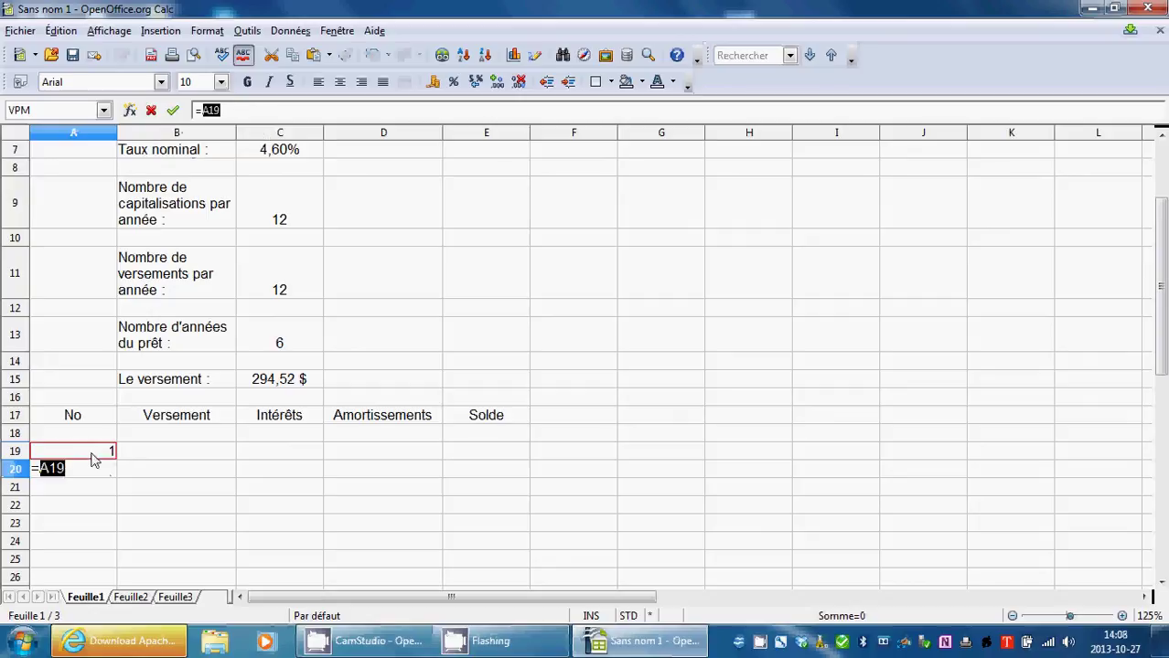
pyautogui.click(241, 111)
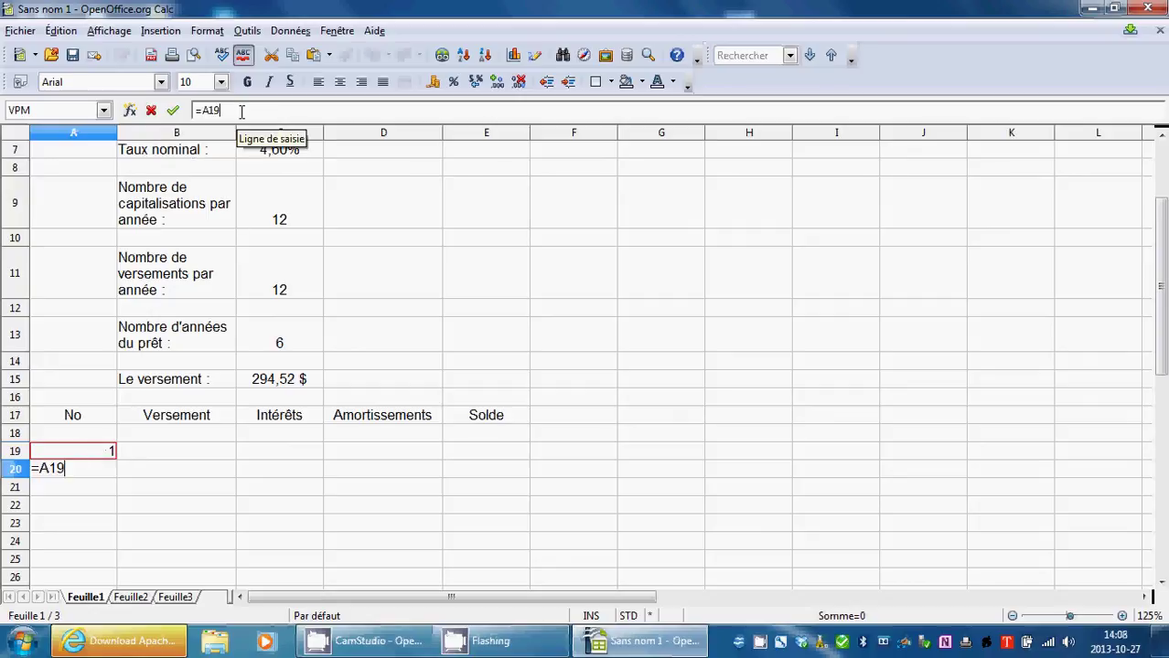
pyautogui.write('+1')
pyautogui.click(173, 111)
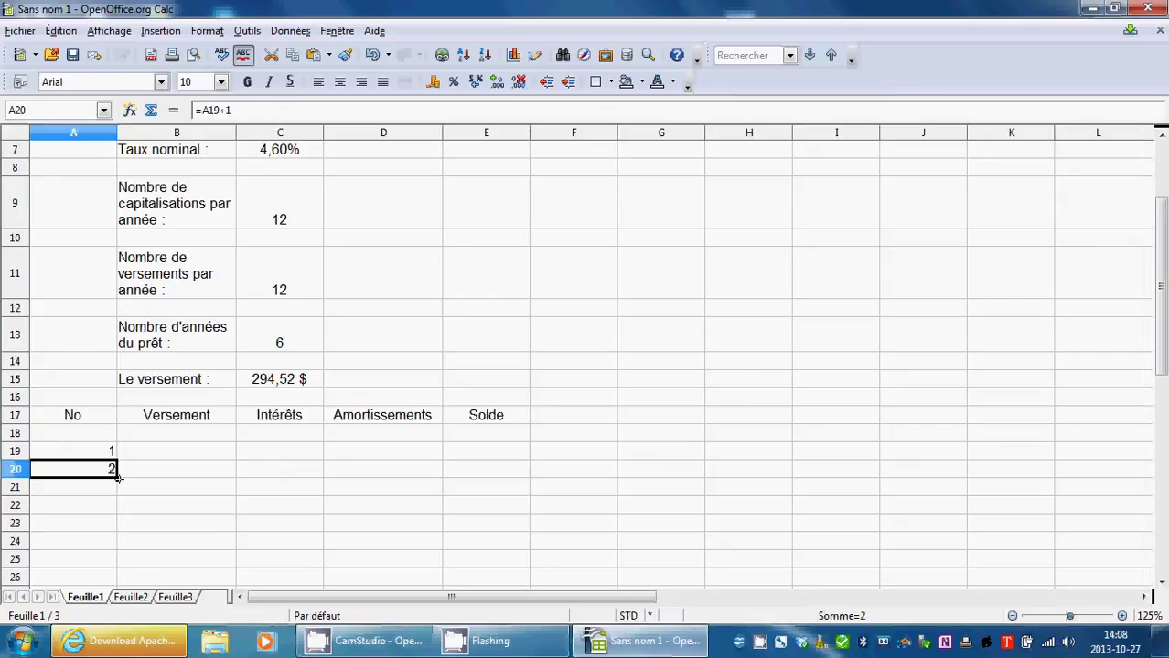
# Fill the payment numbers down column A from 1 in A19 to 72 in A90.
pyautogui.moveTo(118, 482); pyautogui.dragTo(119, 488)
pyautogui.moveTo(115, 498); pyautogui.dragTo(115, 498)
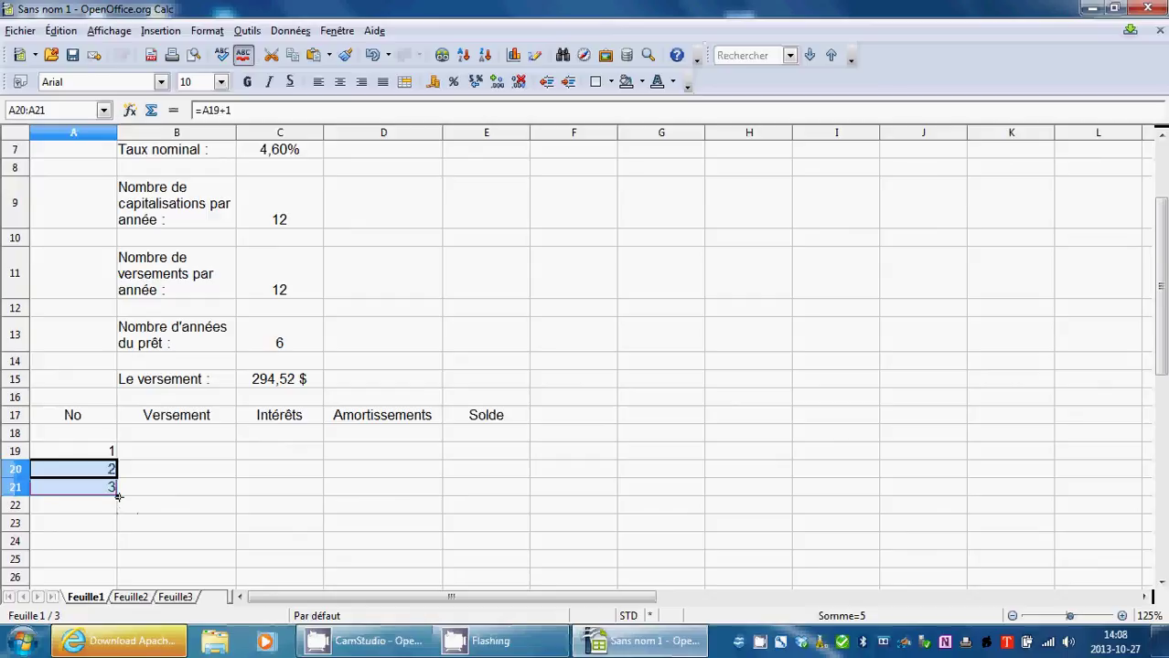
pyautogui.moveTo(118, 501); pyautogui.dragTo(117, 528)
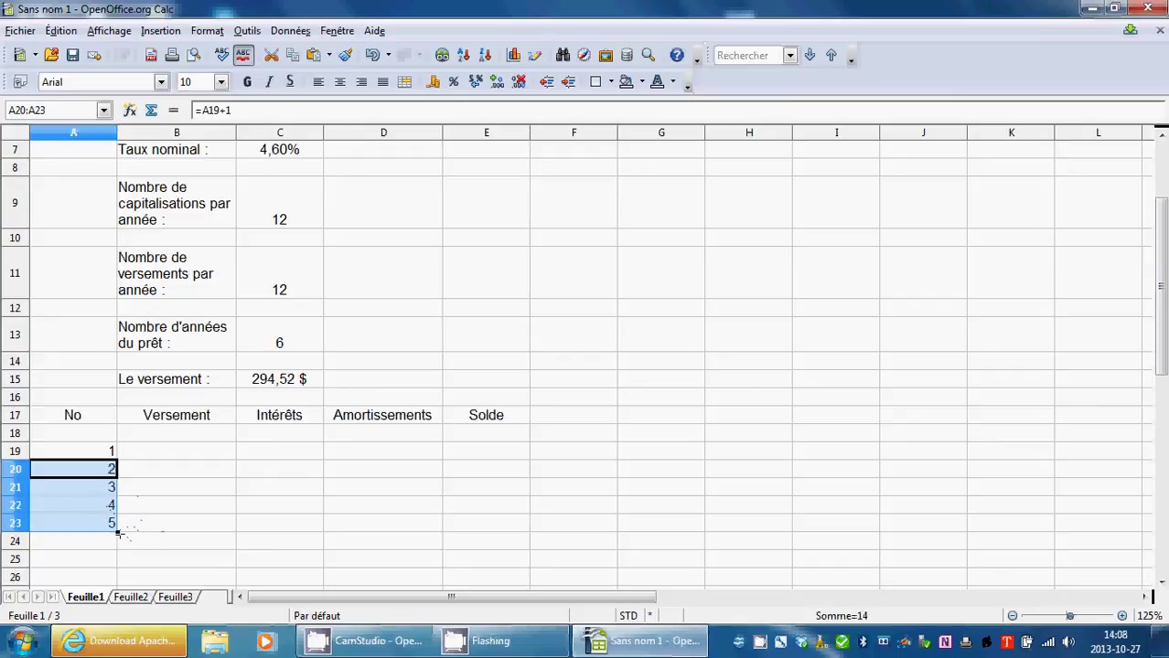
pyautogui.moveTo(117, 534); pyautogui.dragTo(91, 539)
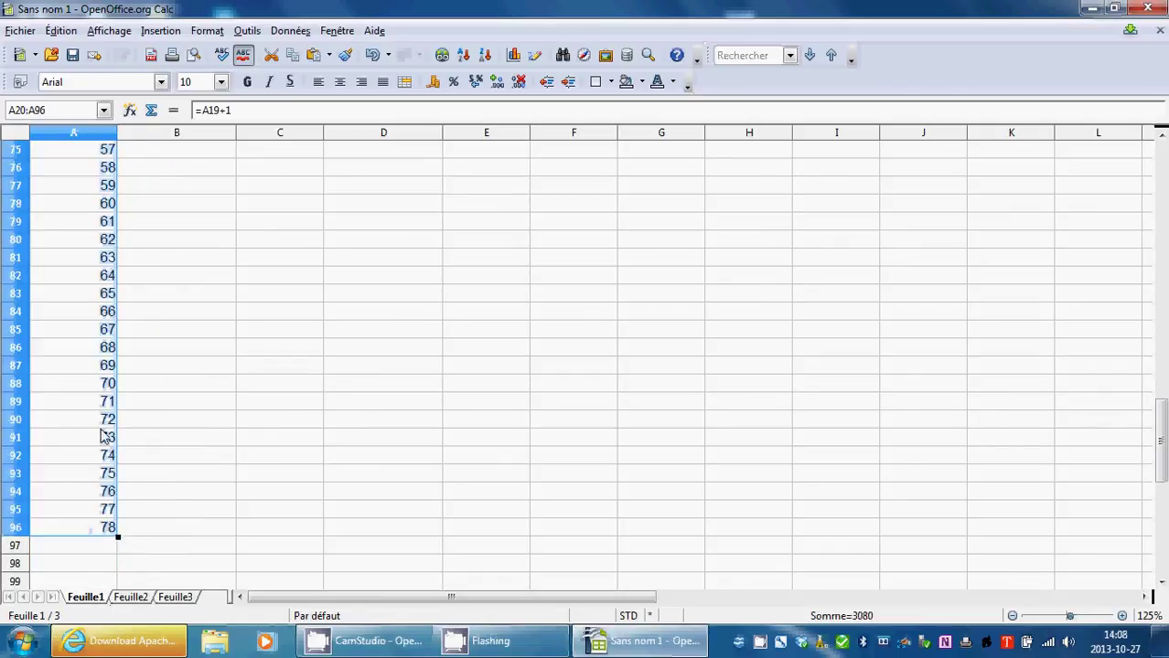
pyautogui.moveTo(117, 538); pyautogui.dragTo(118, 428)
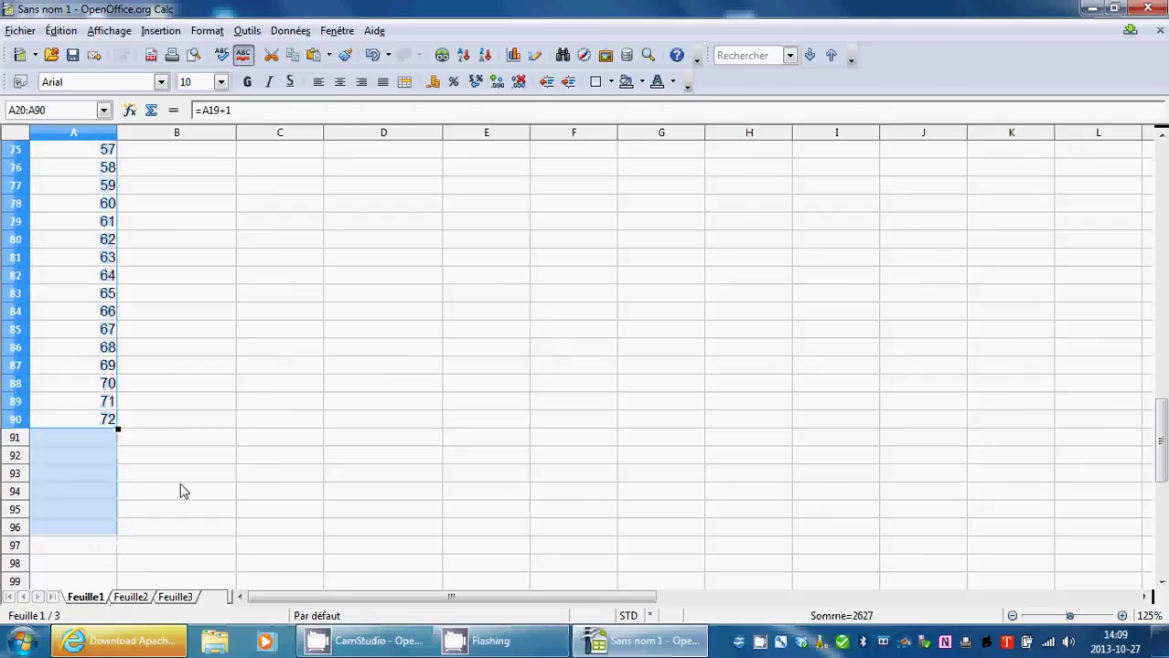
pyautogui.click(184, 481)
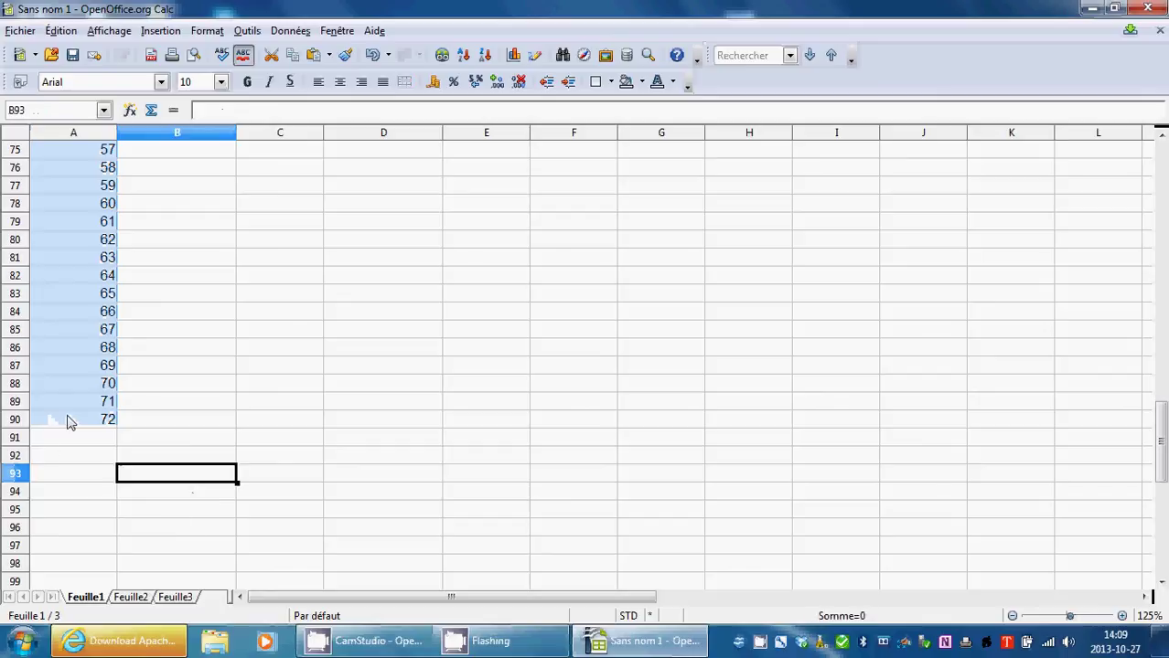
pyautogui.scroll(20, 114, 427)
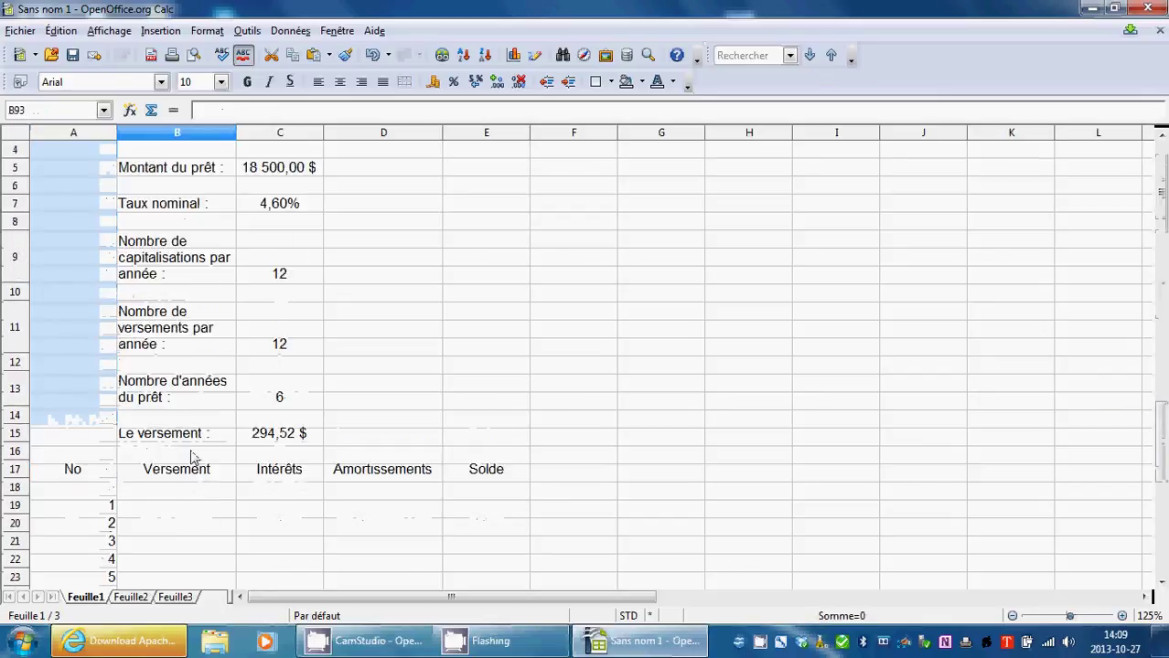
pyautogui.scroll(-20, 194, 455)
pyautogui.scroll(10, 194, 456)
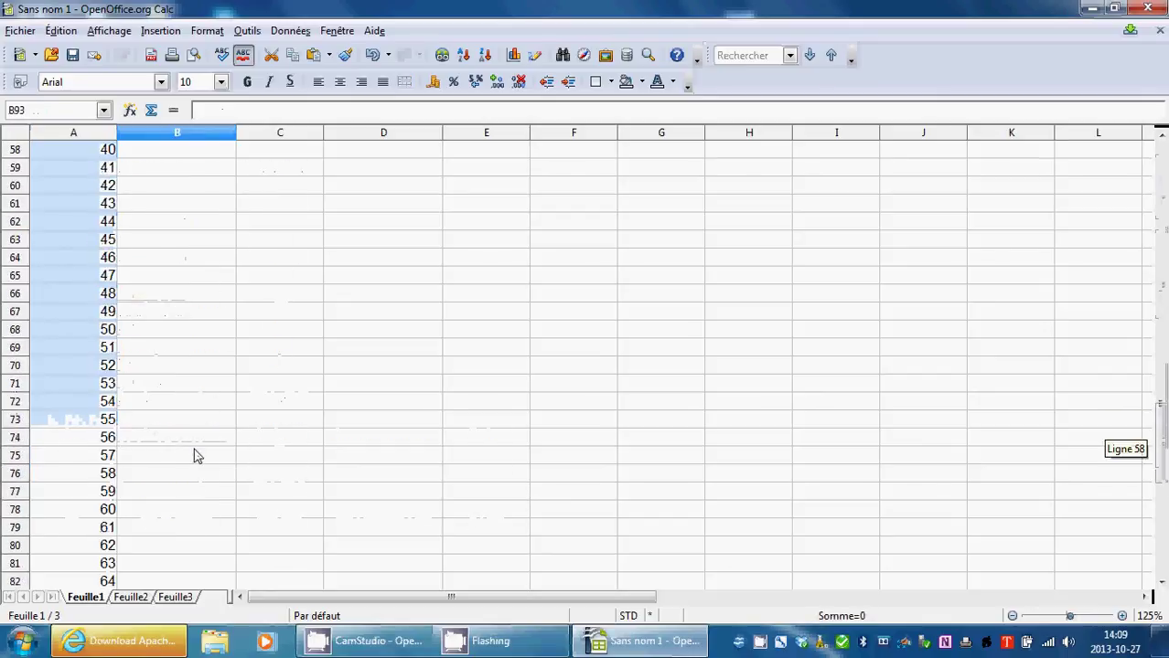
pyautogui.scroll(19, 194, 455)
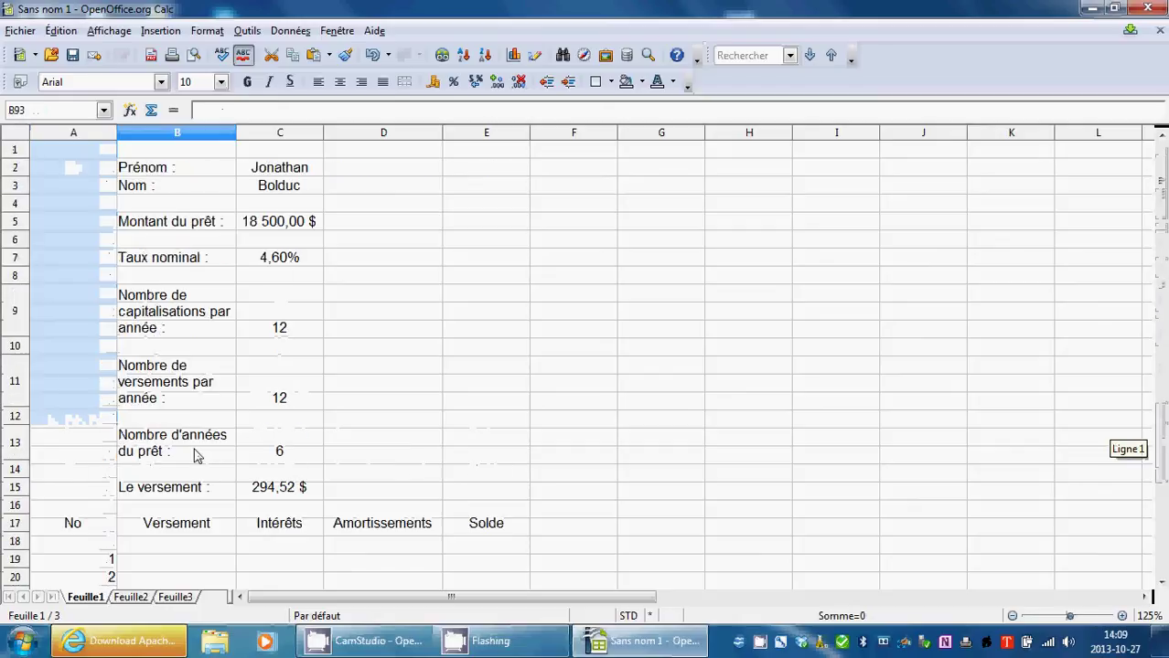
pyautogui.scroll(-4, 194, 455)
pyautogui.scroll(1, 208, 457)
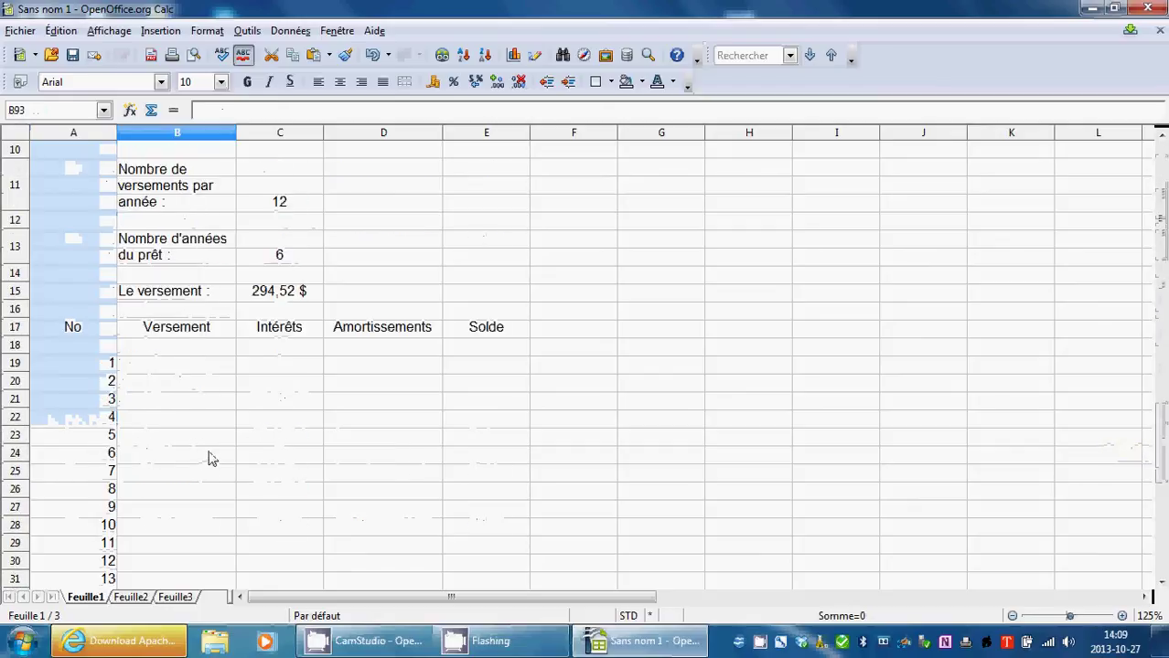
pyautogui.scroll(1, 208, 457)
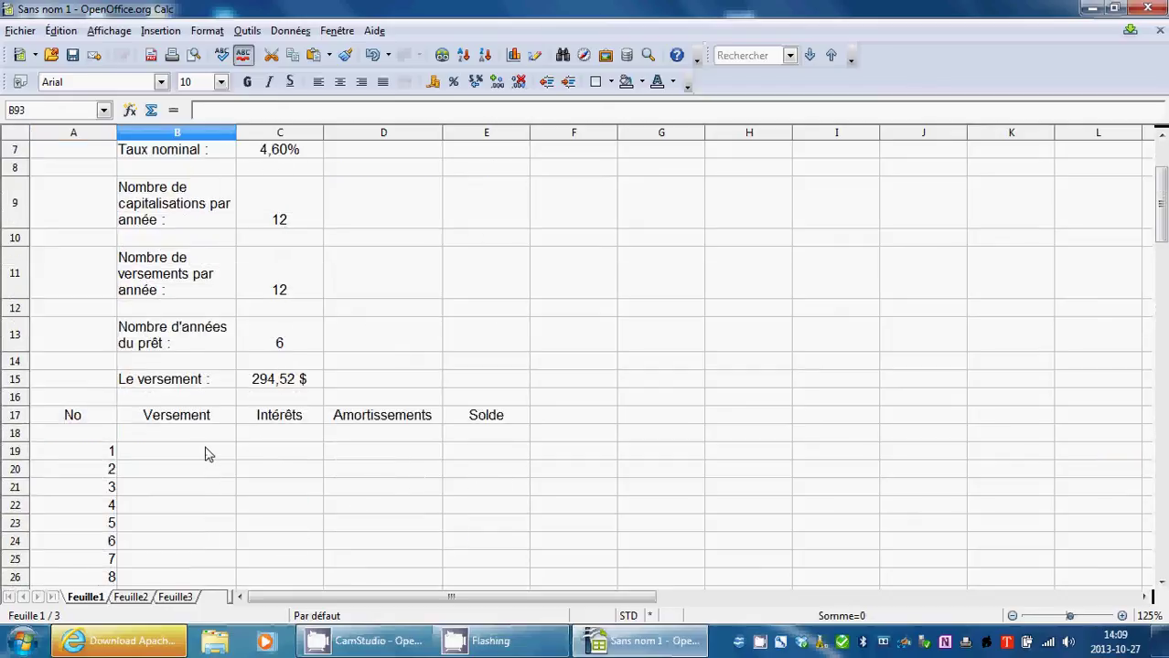
# Enter =C15 in B19 so it shows the 294,52 $ payment.
pyautogui.click(206, 453)
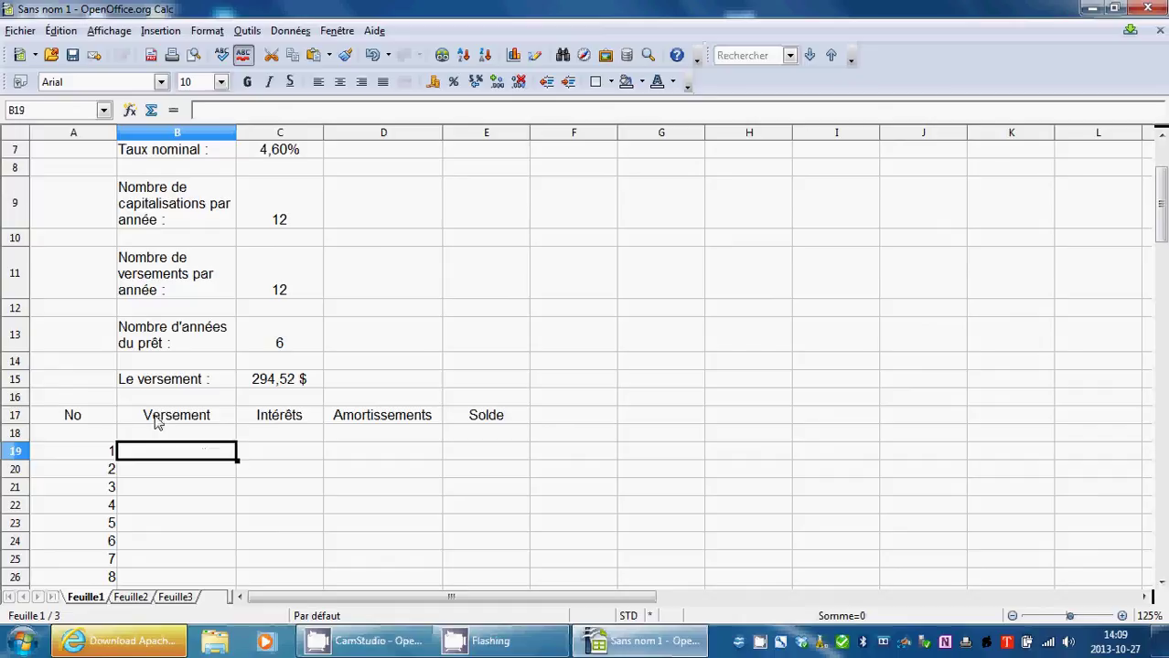
pyautogui.click(267, 384)
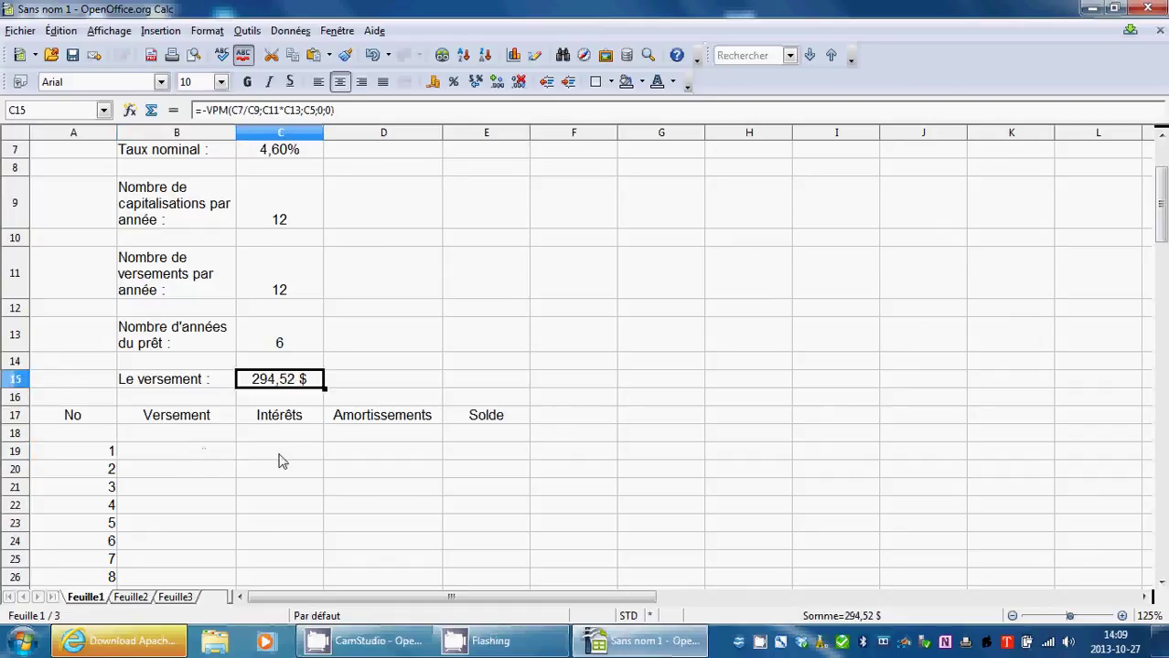
pyautogui.click(208, 452)
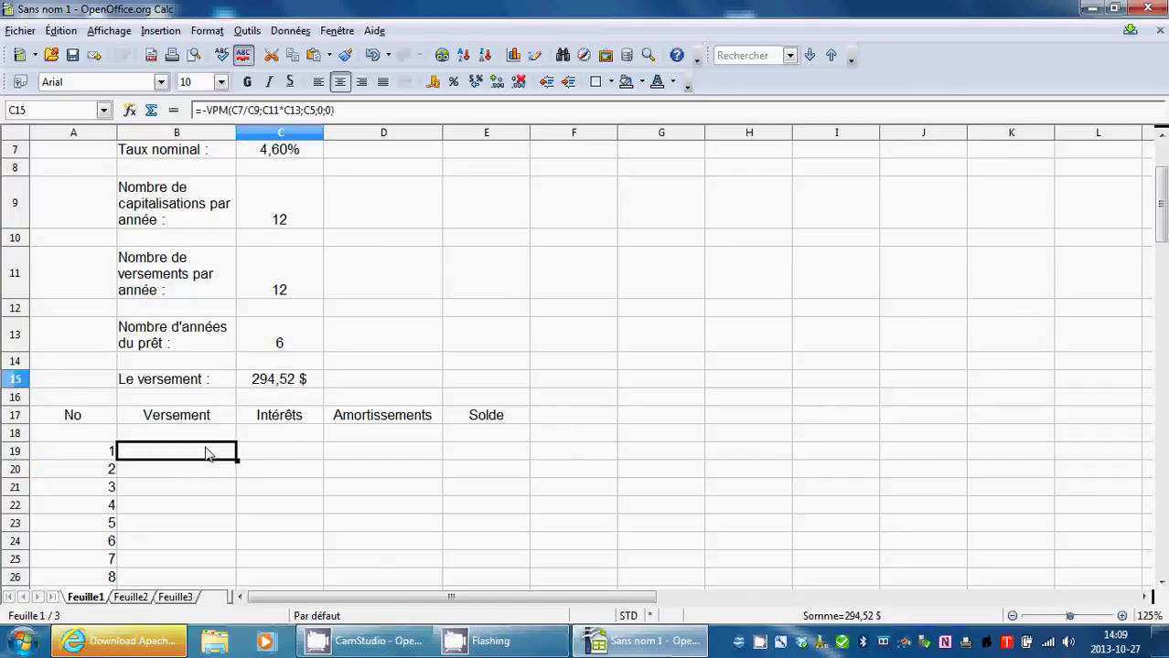
pyautogui.click(174, 111)
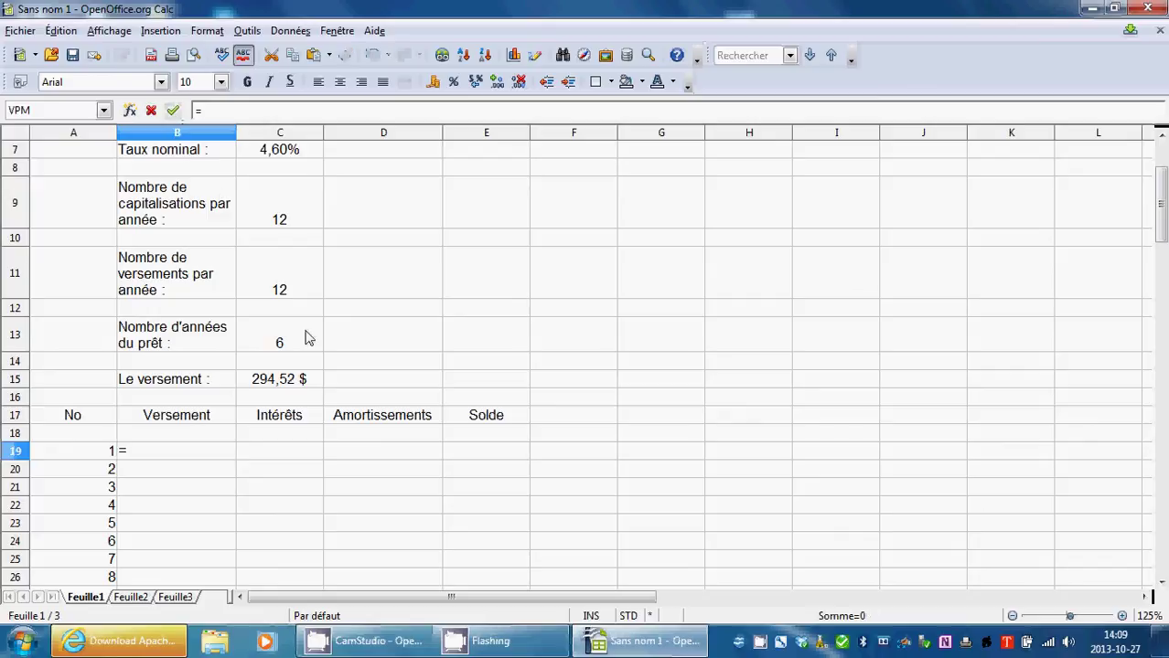
pyautogui.click(283, 384)
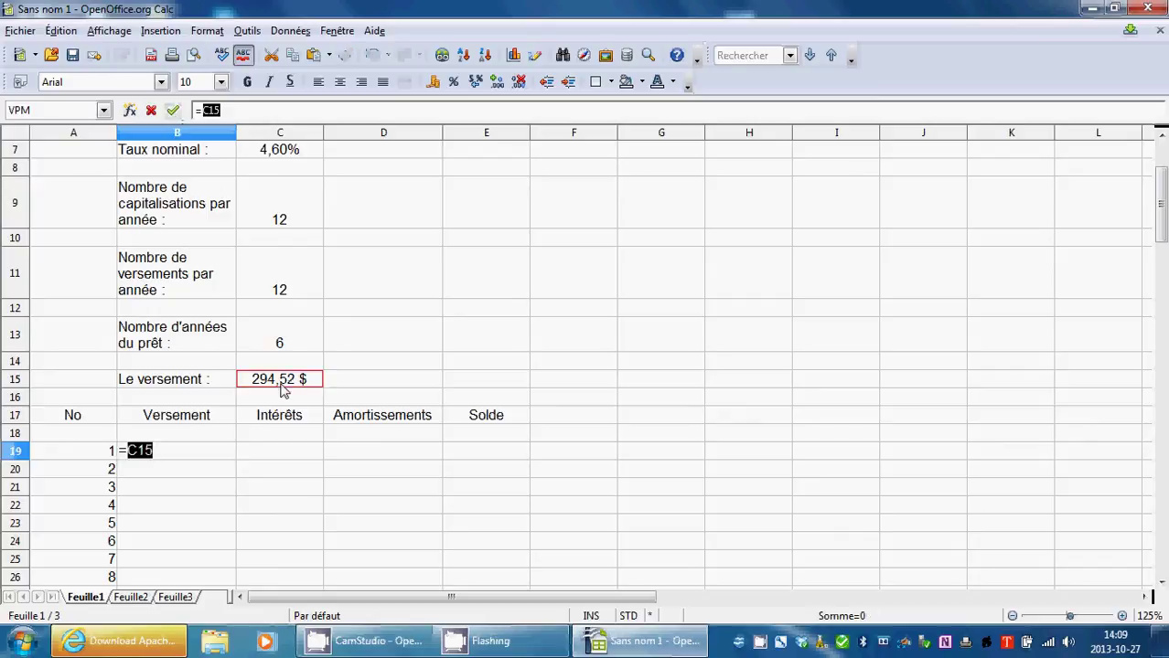
pyautogui.click(173, 111)
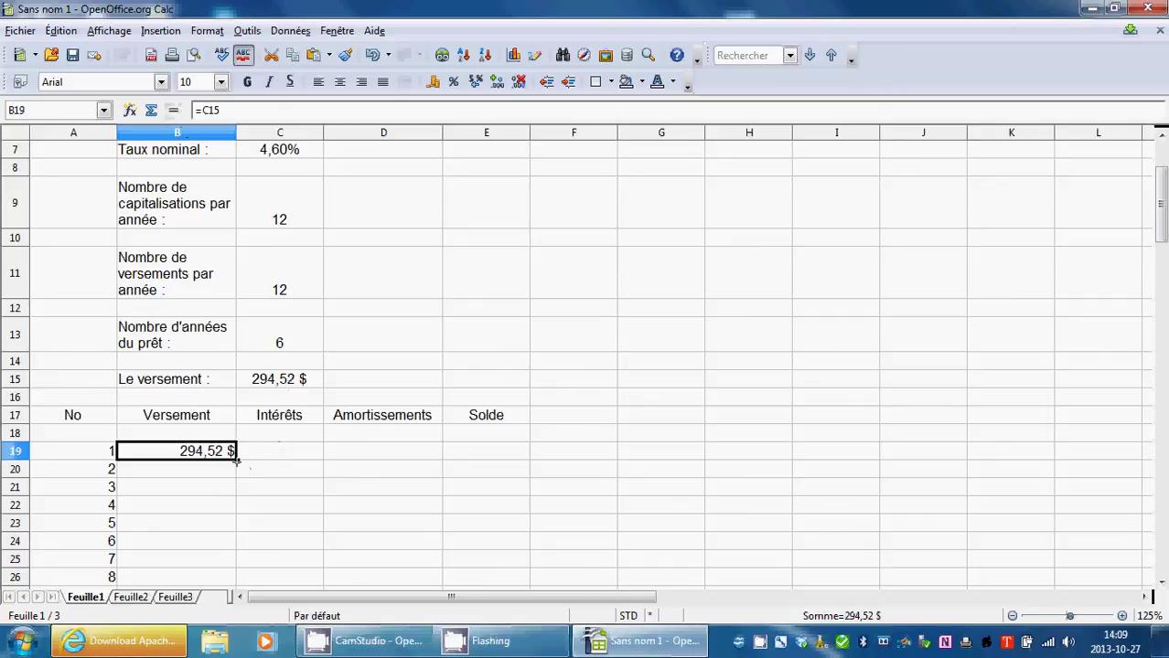
# Try filling B19's formula down to B23, then remove the wrong copies.
pyautogui.moveTo(235, 462); pyautogui.dragTo(236, 473)
pyautogui.moveTo(235, 476); pyautogui.dragTo(235, 476)
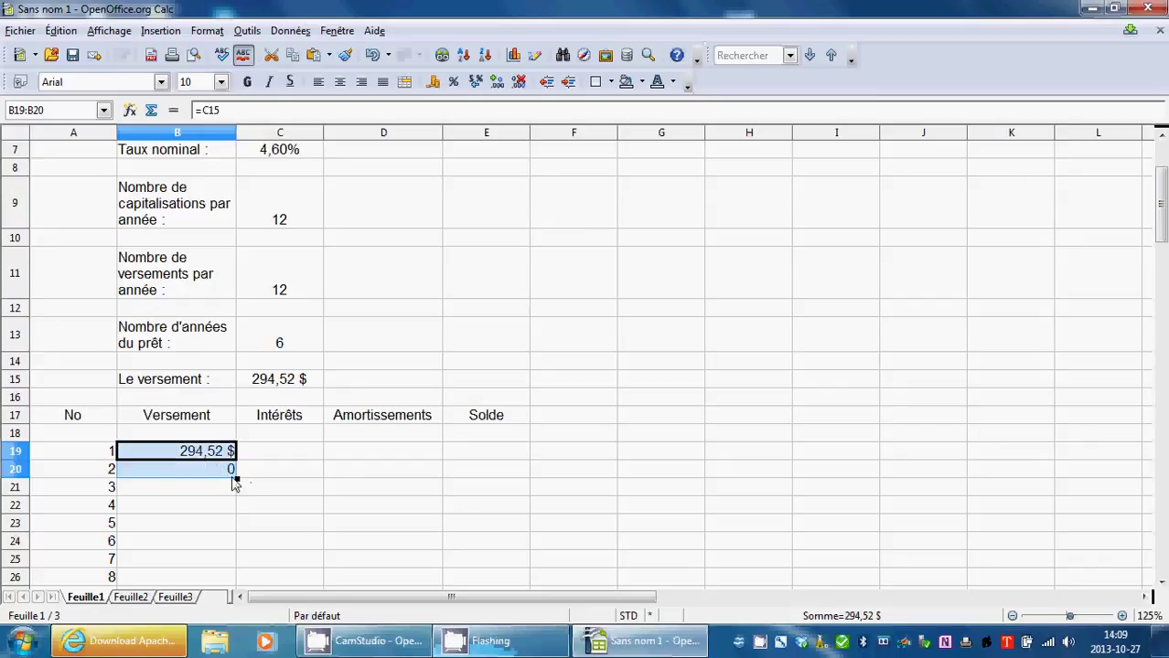
pyautogui.moveTo(236, 477); pyautogui.dragTo(237, 534)
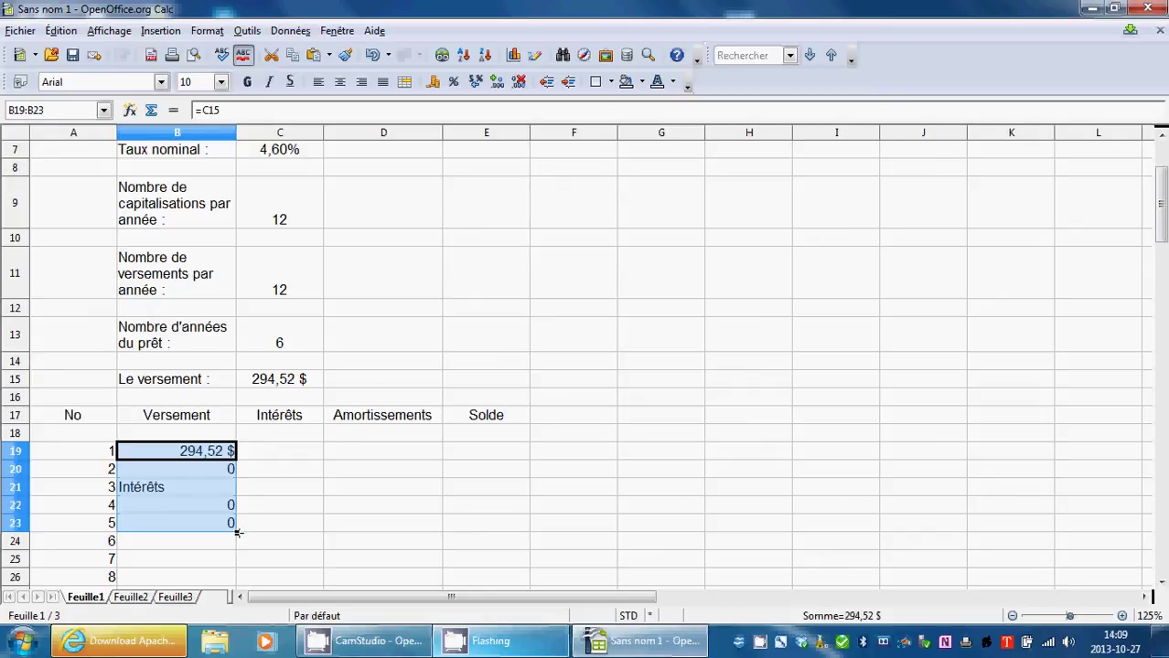
pyautogui.moveTo(236, 532); pyautogui.dragTo(232, 461)
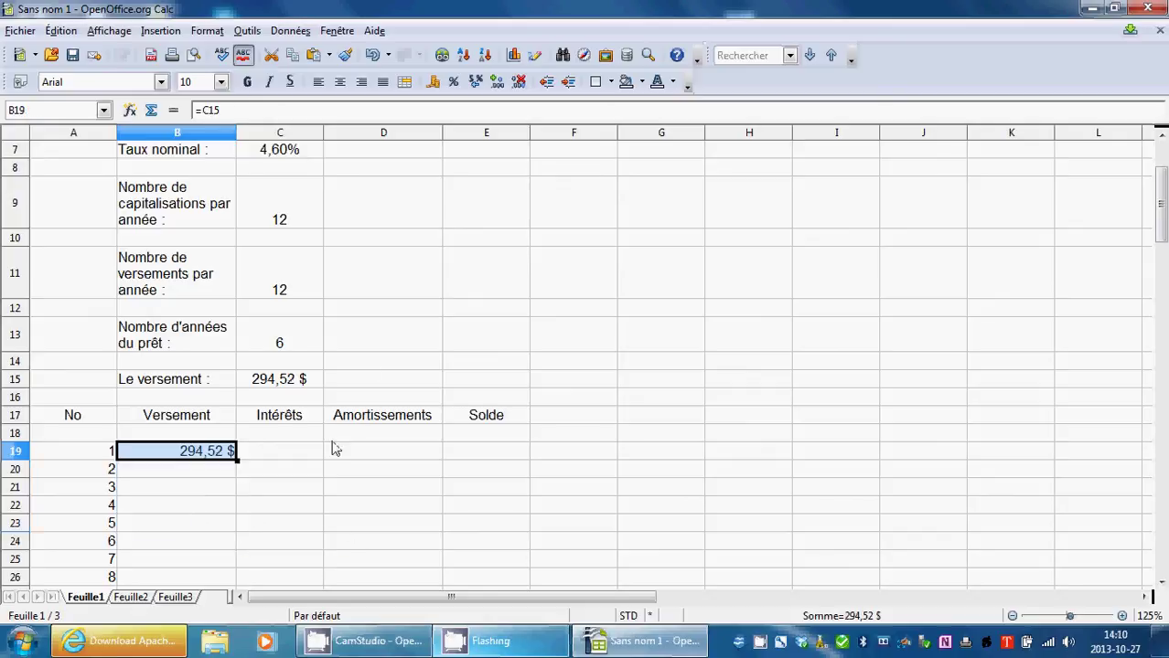
# Change B19's formula to the absolute reference =$C$15.
pyautogui.click(199, 110)
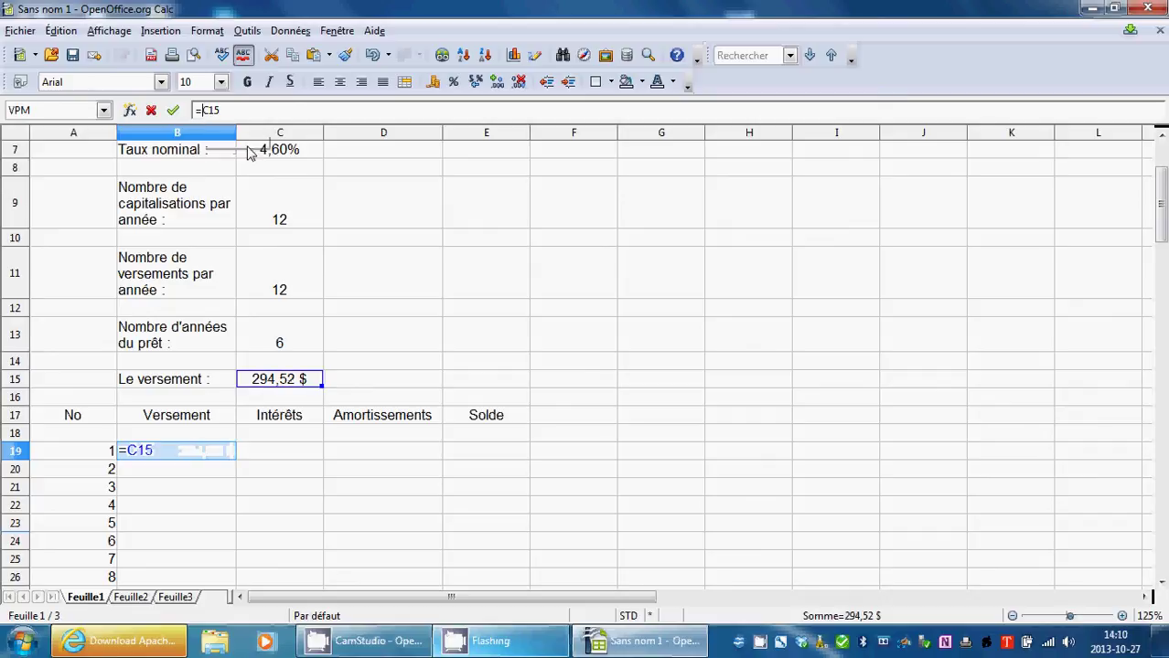
pyautogui.press('Home')
pyautogui.press('Right')
pyautogui.write('$')
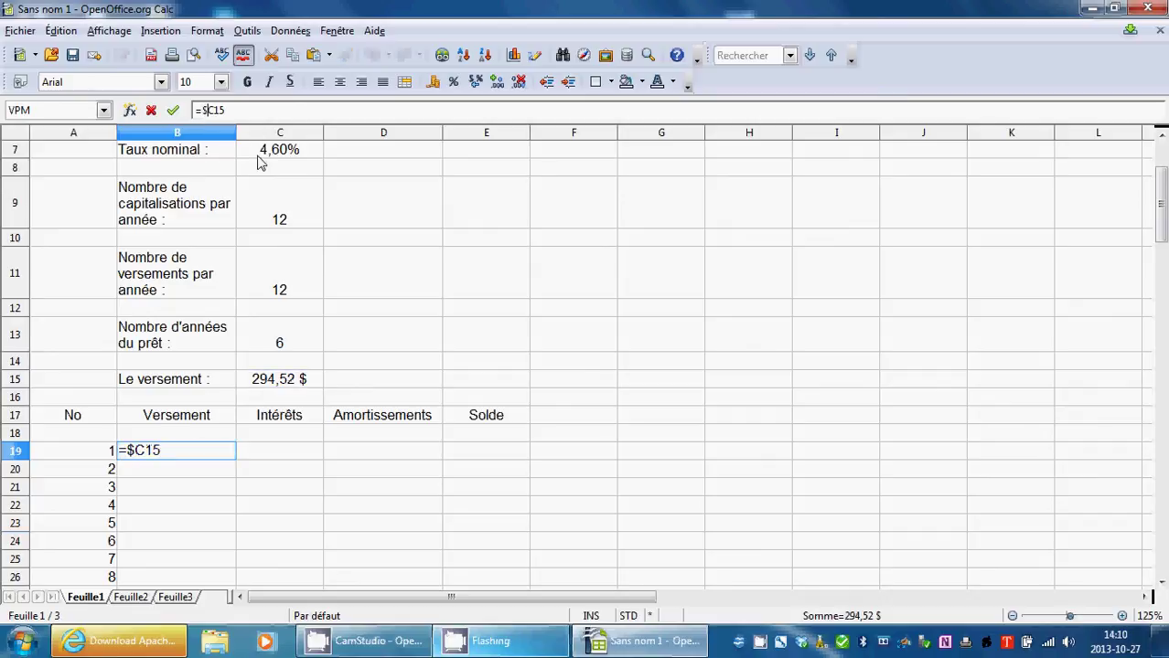
pyautogui.click(246, 111)
pyautogui.write('$')
pyautogui.press('BackSpace')
pyautogui.press('Left')
pyautogui.press('Left')
pyautogui.write('$')
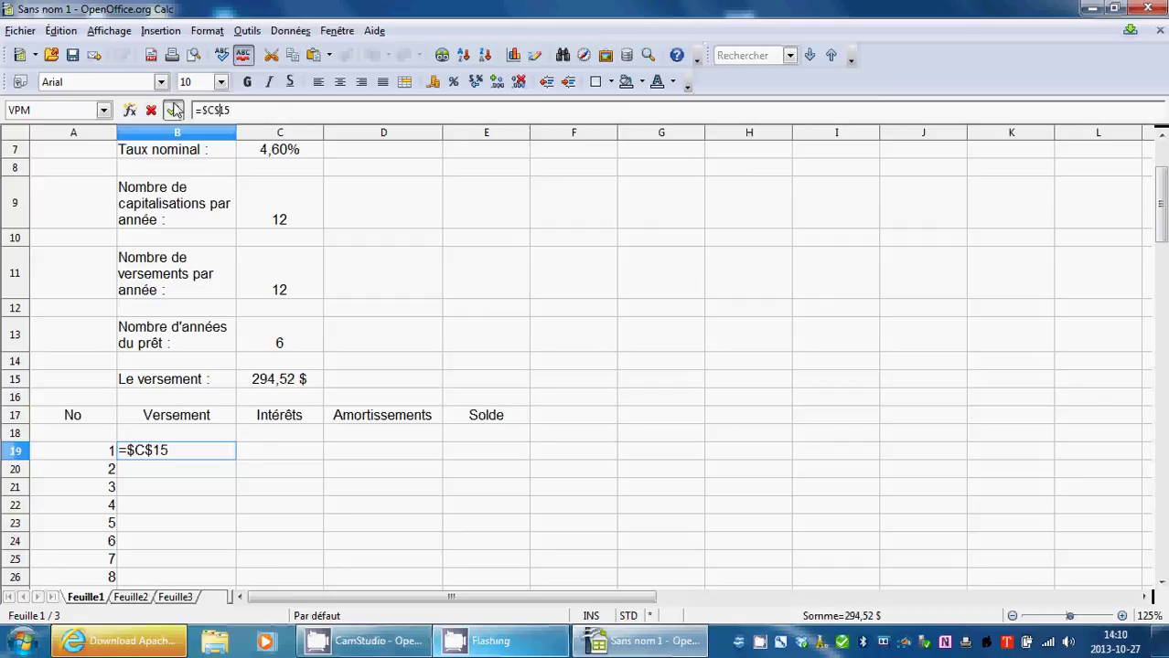
pyautogui.click(173, 110)
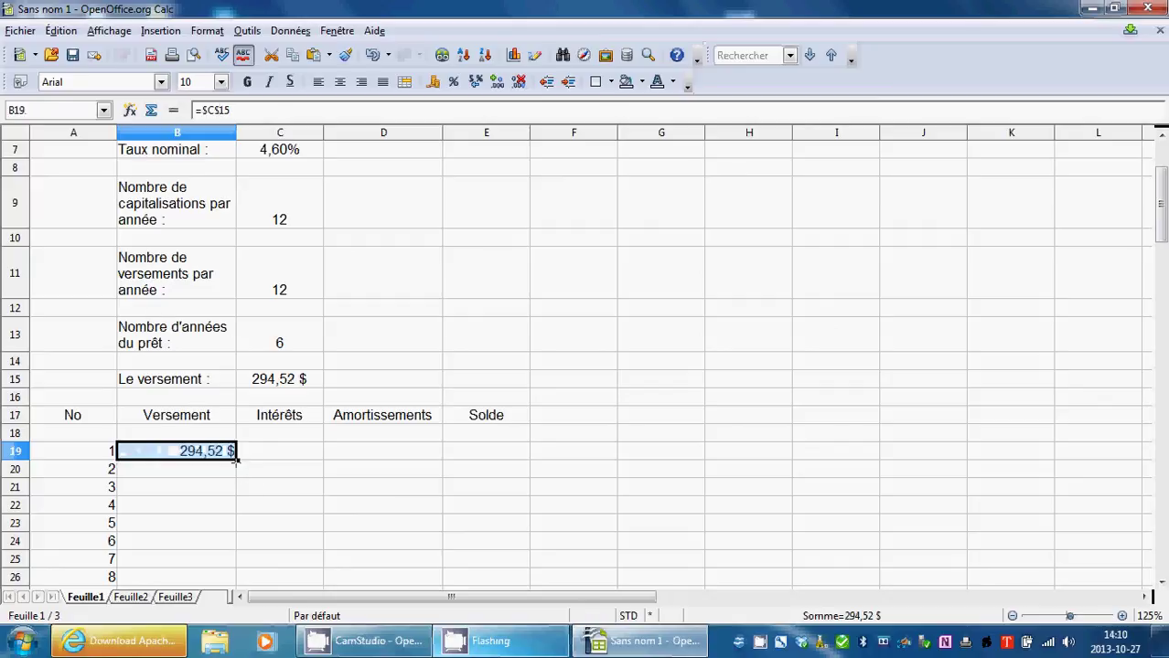
# Fill =$C$15 from B19 down to B90, showing 294,52 $ for all 72 payments.
pyautogui.moveTo(237, 459); pyautogui.dragTo(232, 482)
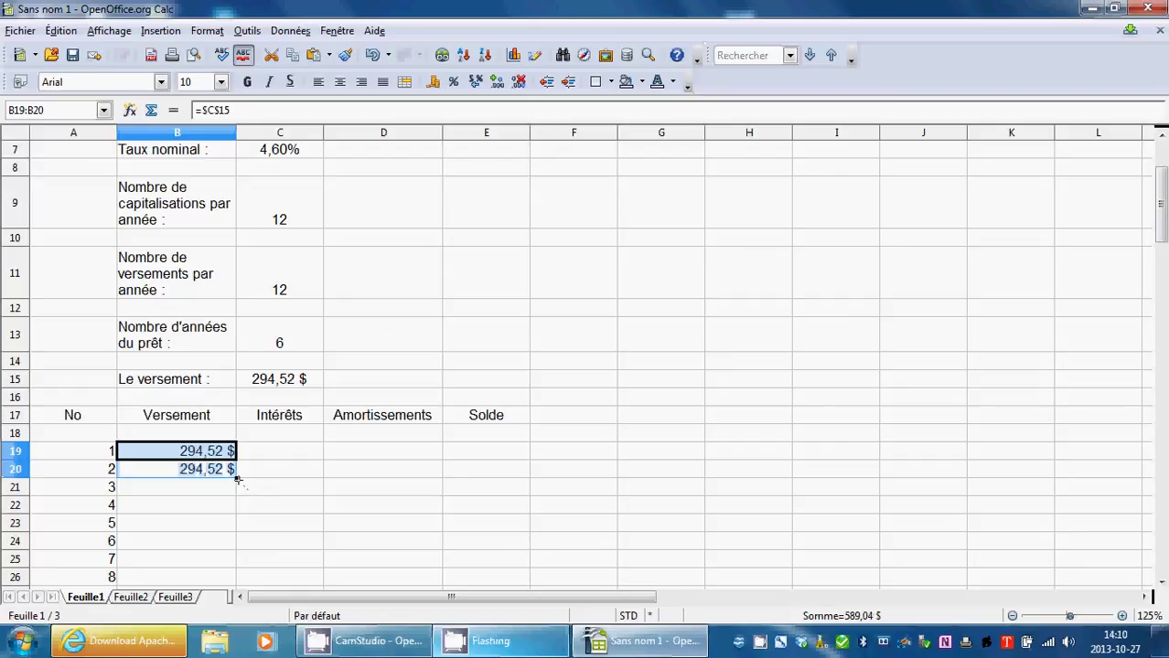
pyautogui.moveTo(236, 476)
pyautogui.mouseDown()
pyautogui.moveTo(227, 532)
pyautogui.moveTo(250, 588)
pyautogui.moveTo(235, 482)
pyautogui.mouseUp()
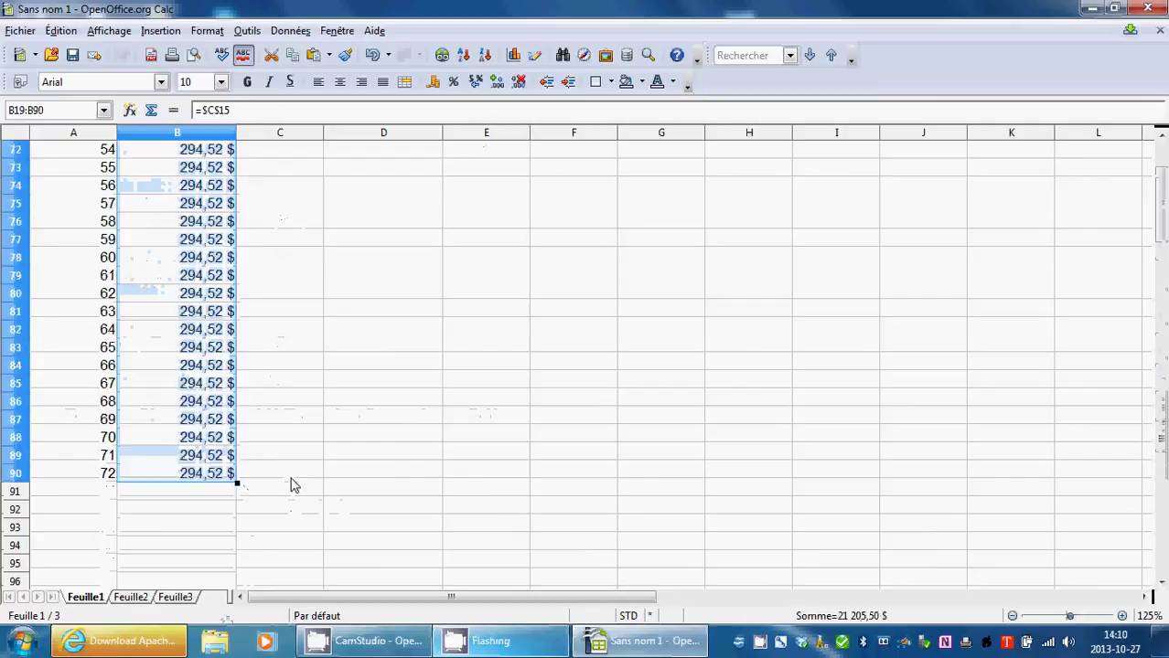
pyautogui.scroll(20, 291, 484)
pyautogui.scroll(-9, 293, 483)
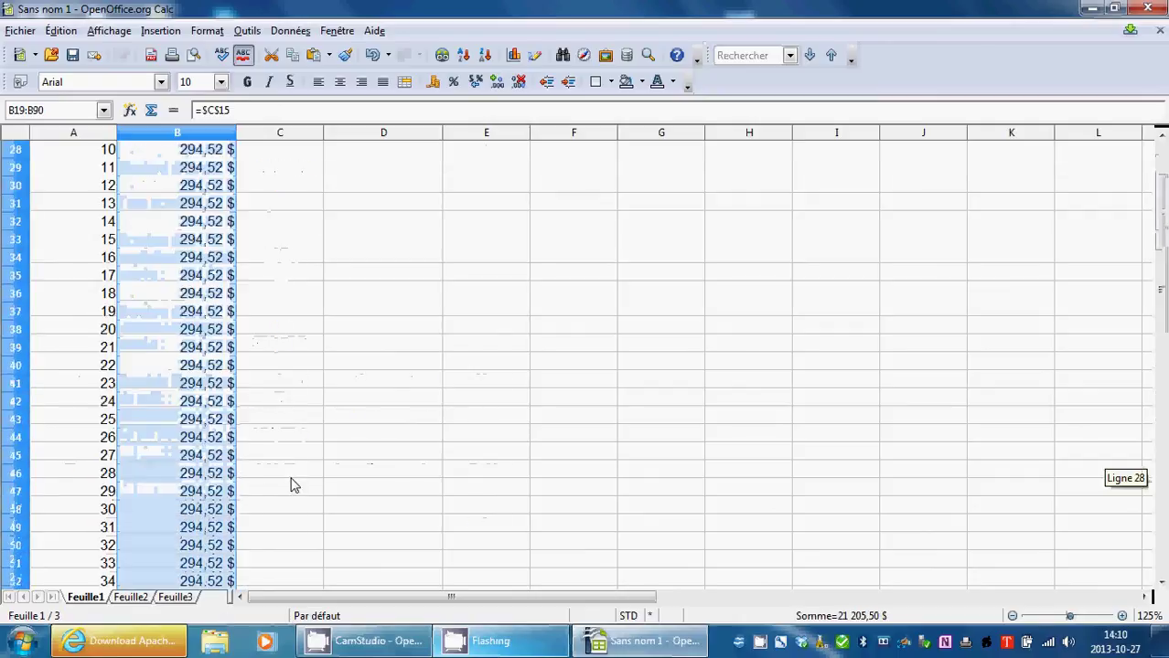
pyautogui.scroll(3, 313, 437)
pyautogui.scroll(6, 313, 437)
pyautogui.scroll(-3, 312, 440)
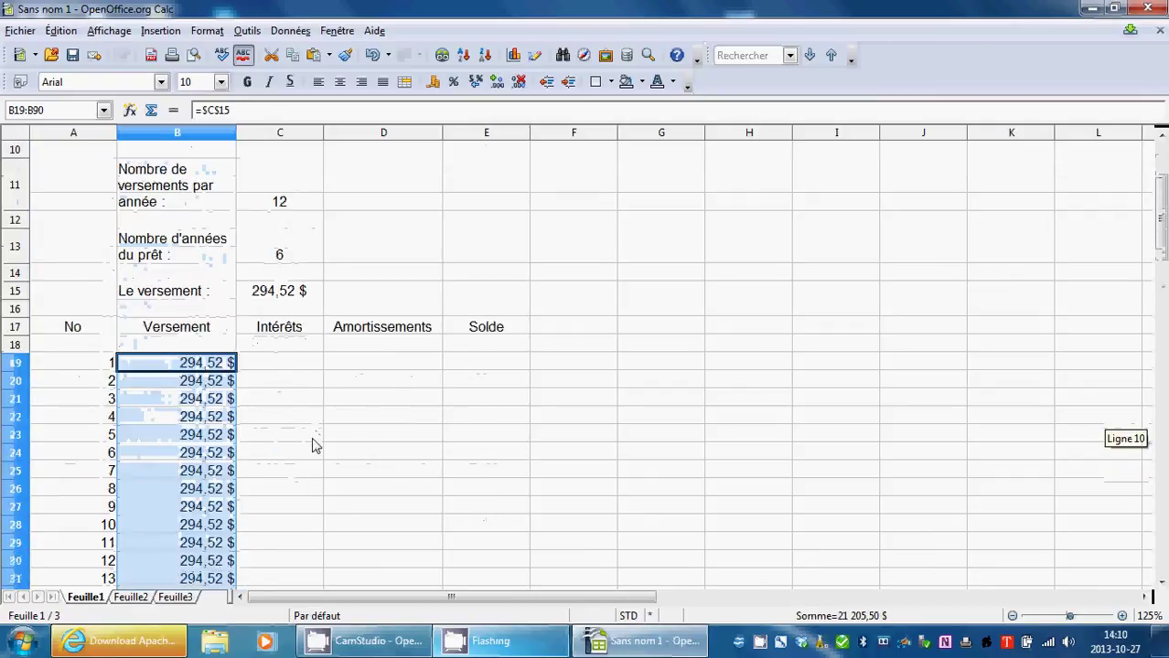
pyautogui.click(365, 416)
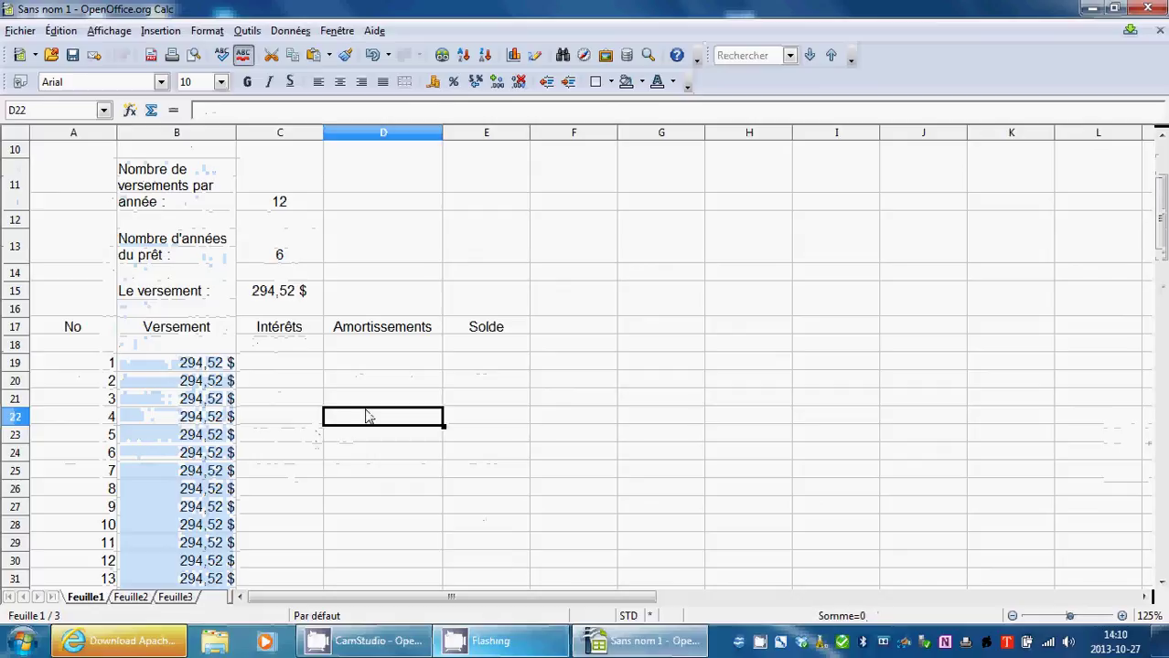
# Enter =C5 in E18 so the opening balance shows 18 500,00 $.
pyautogui.click(305, 368)
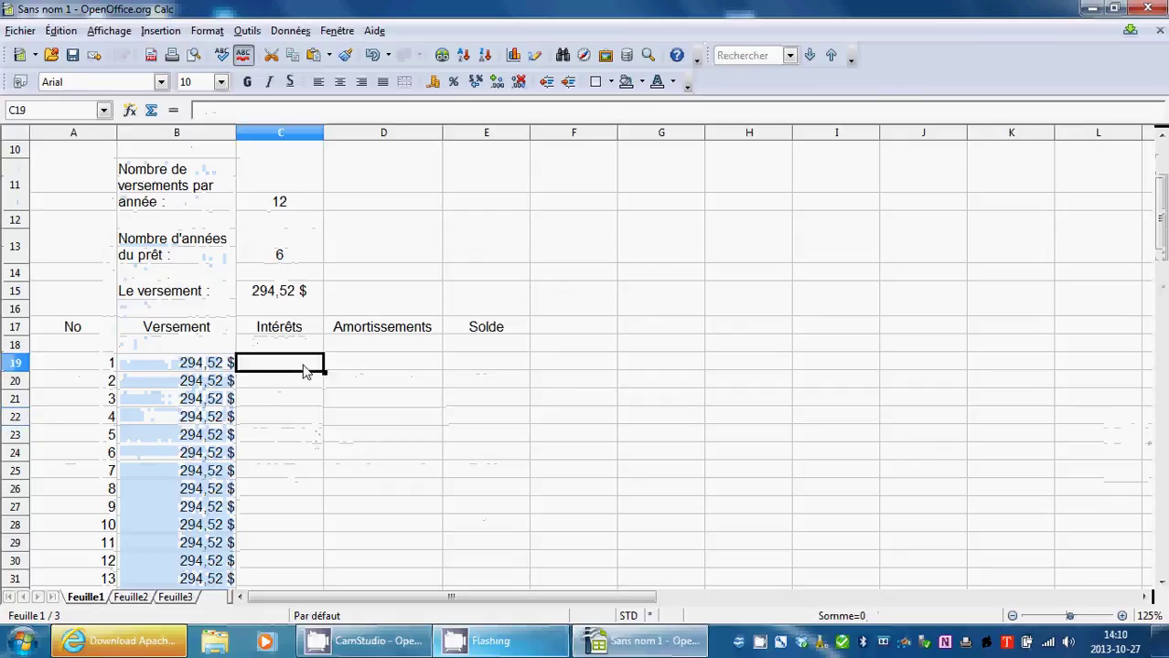
pyautogui.scroll(3, 304, 368)
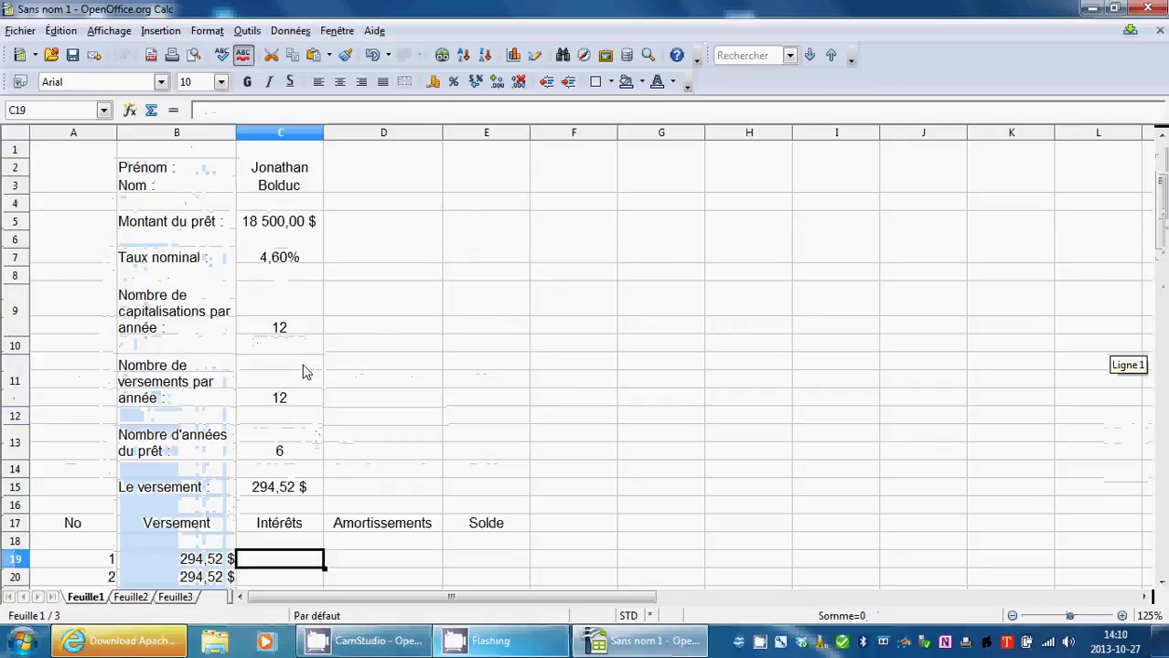
pyautogui.click(481, 544)
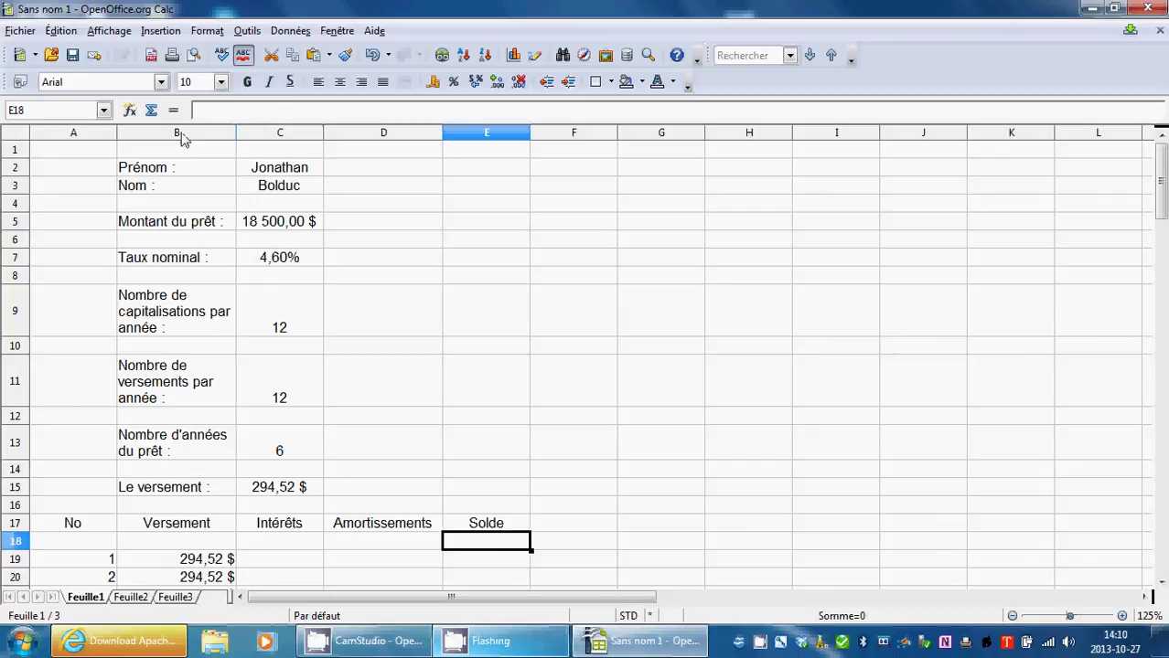
pyautogui.write('=')
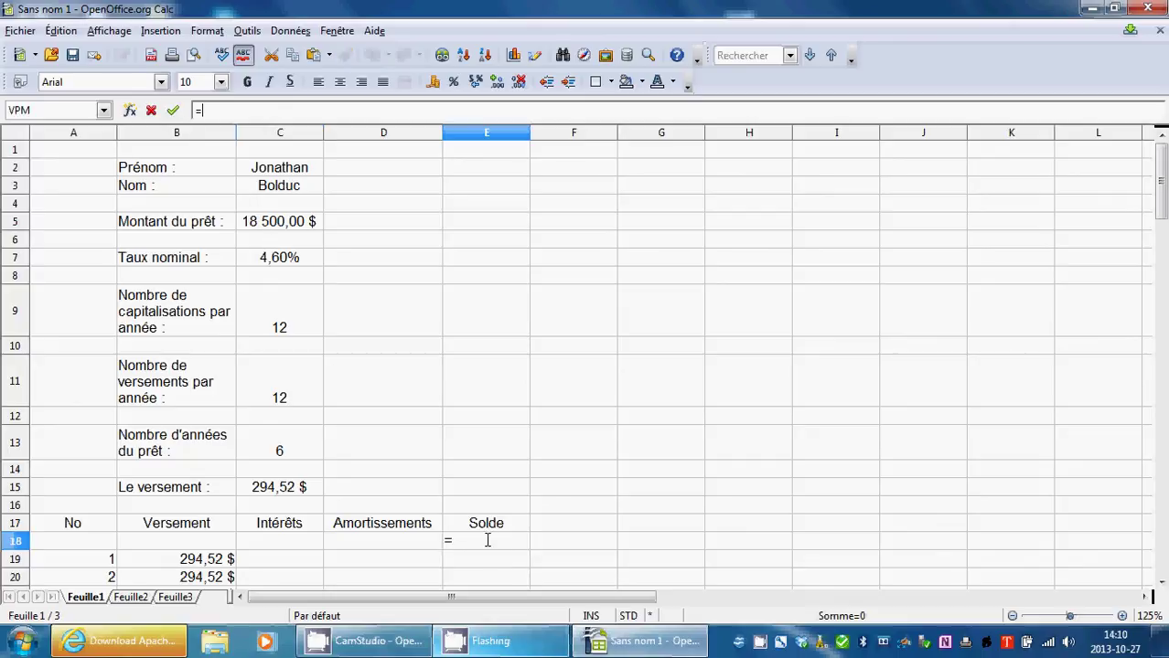
pyautogui.click(282, 225)
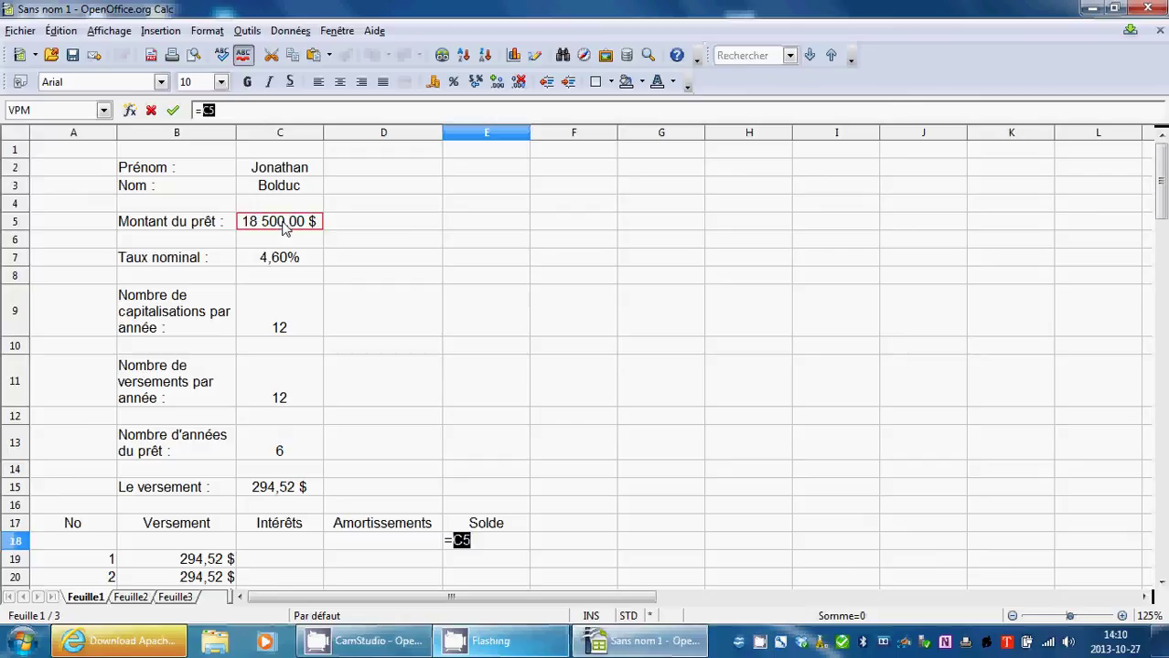
pyautogui.click(178, 112)
# Check the opening balance formula in E18 alongside cells B18 and C18.
pyautogui.scroll(-5, 467, 350)
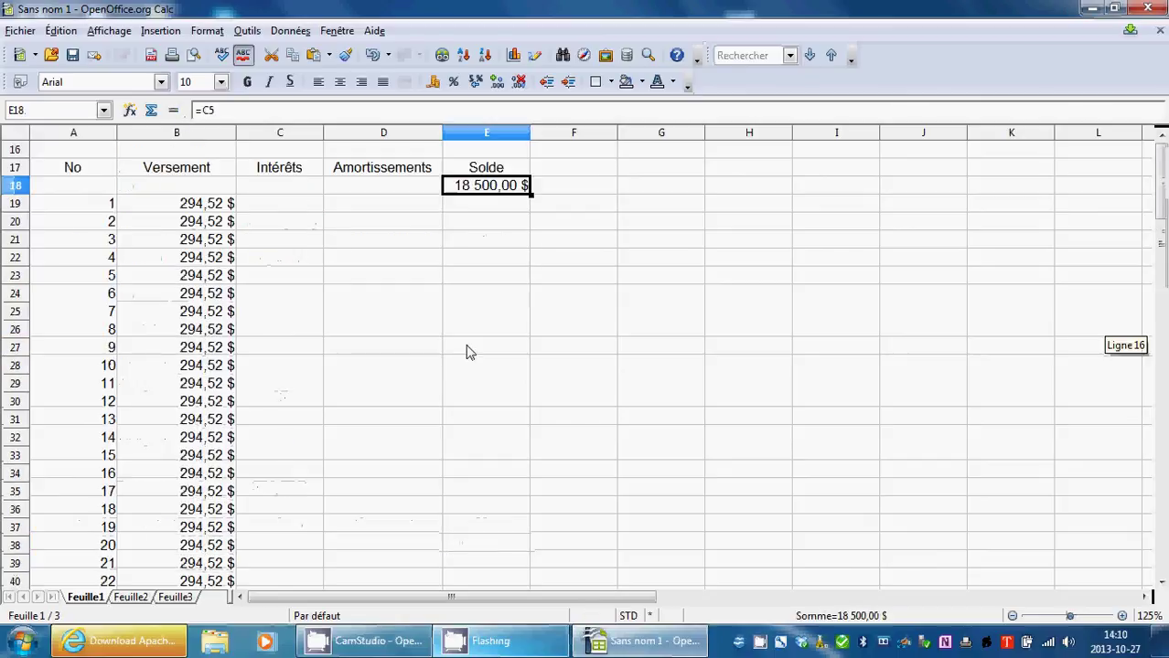
pyautogui.scroll(4, 452, 405)
pyautogui.moveTo(80, 486)
pyautogui.mouseDown()
pyautogui.moveTo(391, 488)
pyautogui.moveTo(86, 489)
pyautogui.mouseUp()
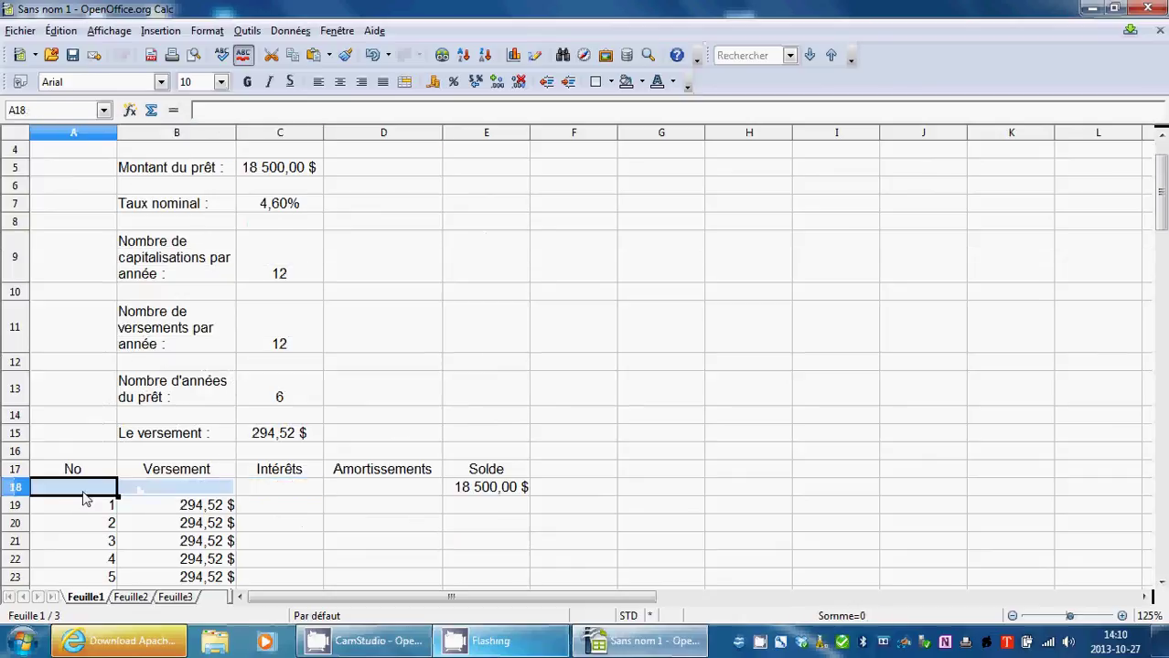
pyautogui.click(172, 494)
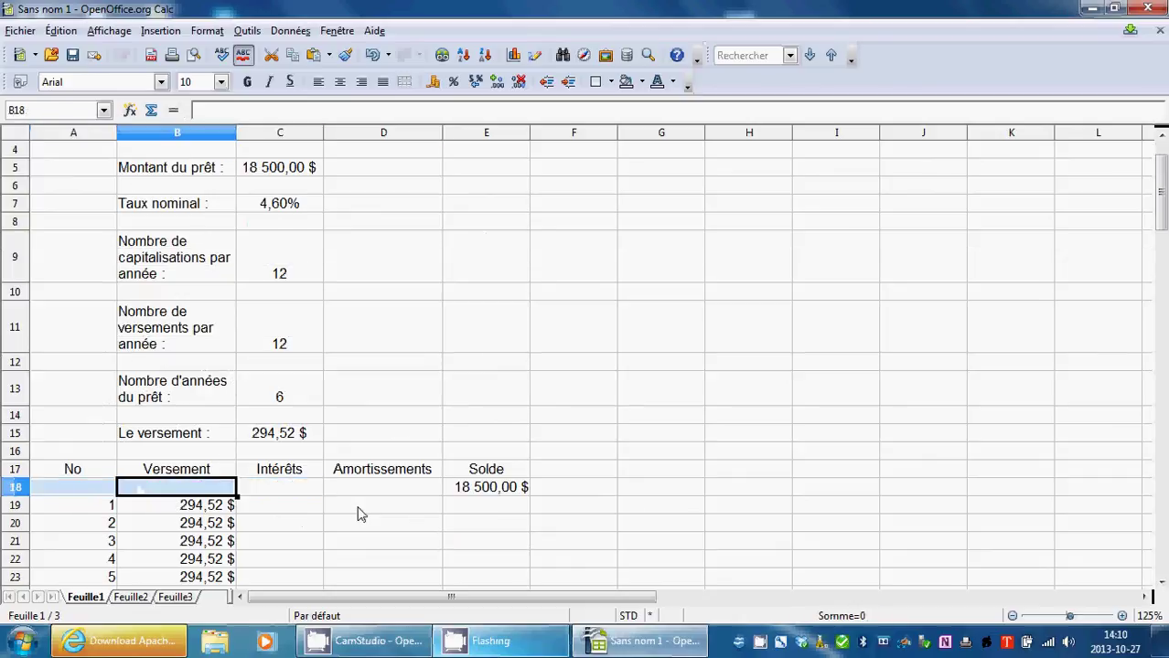
pyautogui.click(316, 492)
pyautogui.click(479, 492)
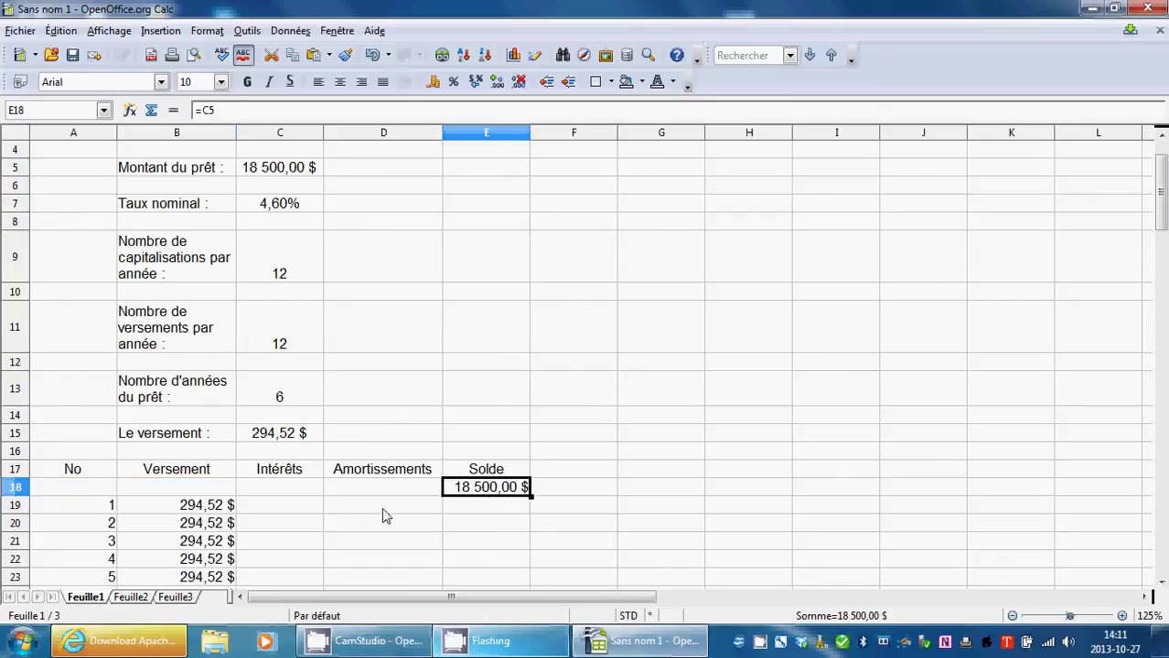
# Review the nominal rate in C7, the capitalisations in C9 and E18's formula.
pyautogui.click(283, 504)
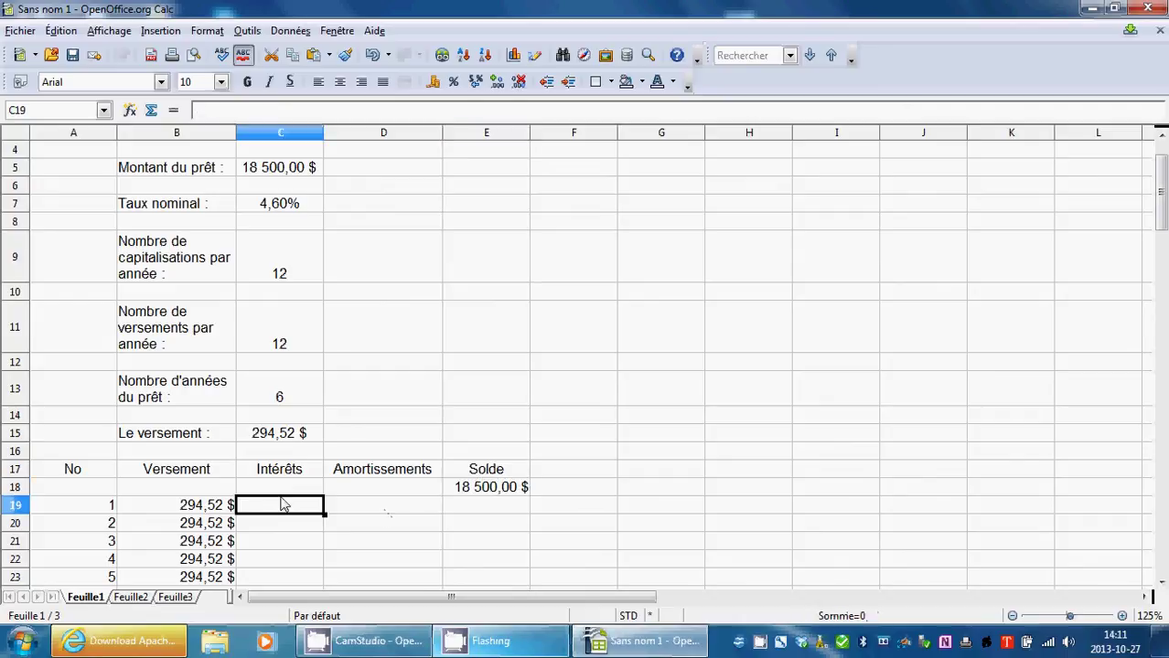
pyautogui.click(290, 209)
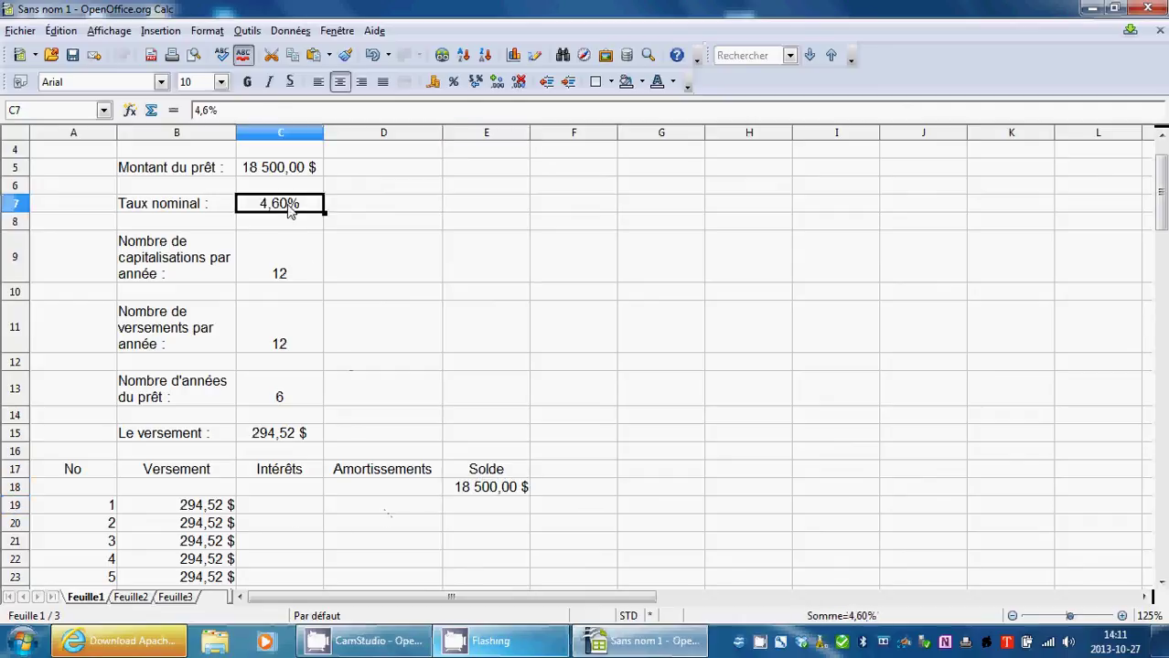
pyautogui.click(289, 276)
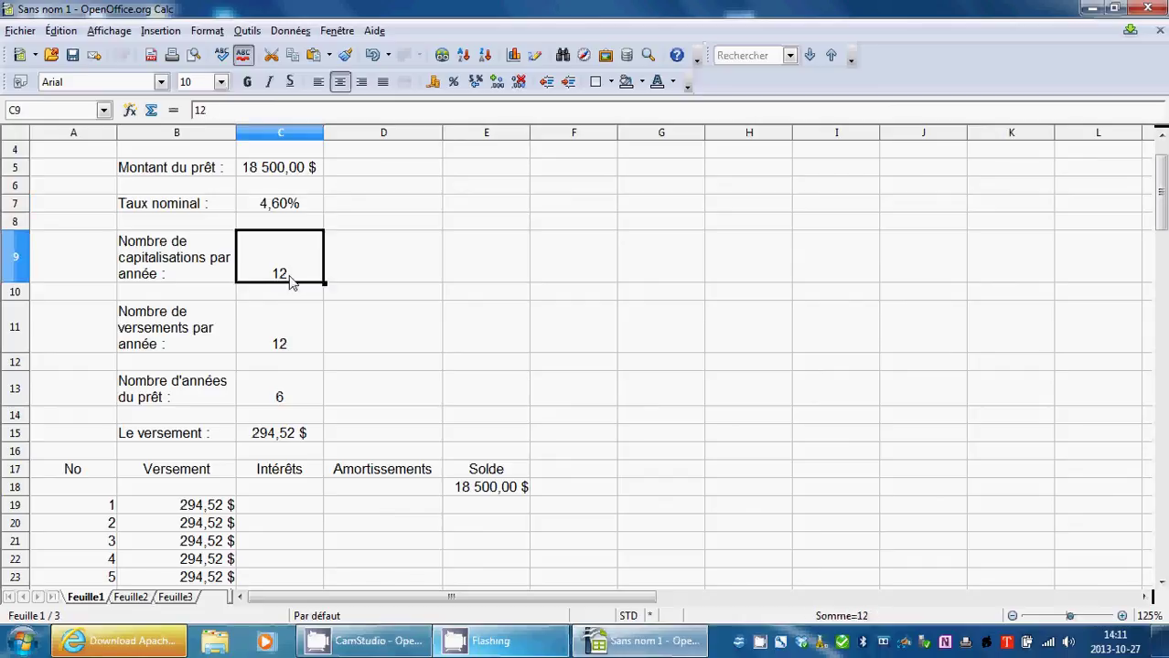
pyautogui.click(284, 199)
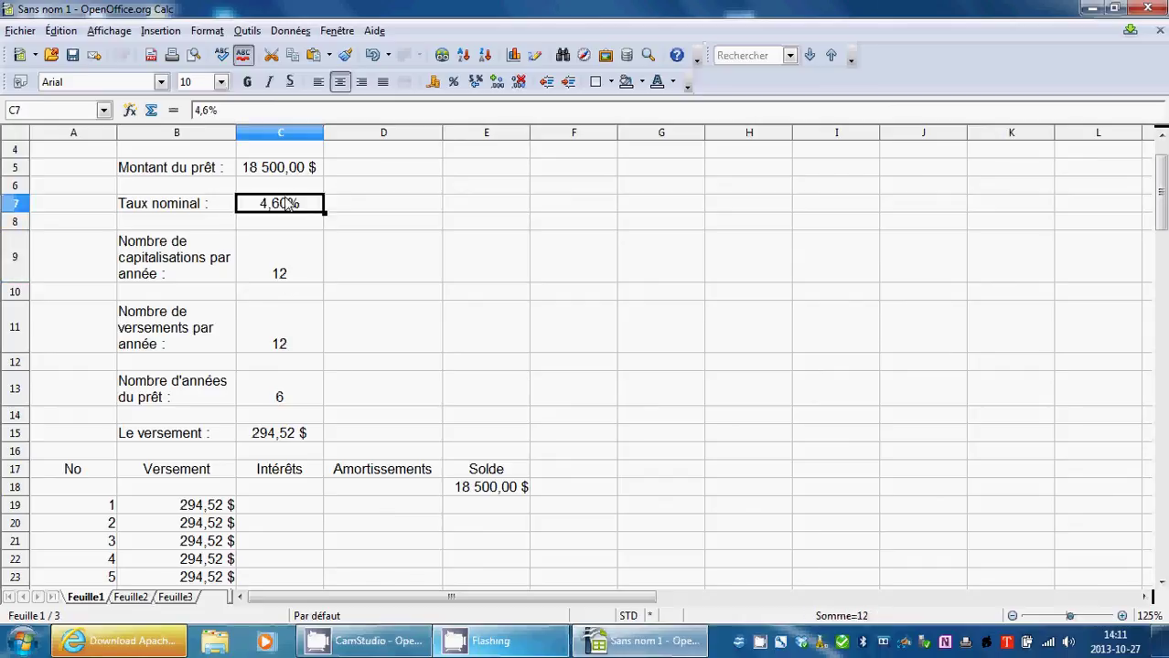
pyautogui.click(291, 273)
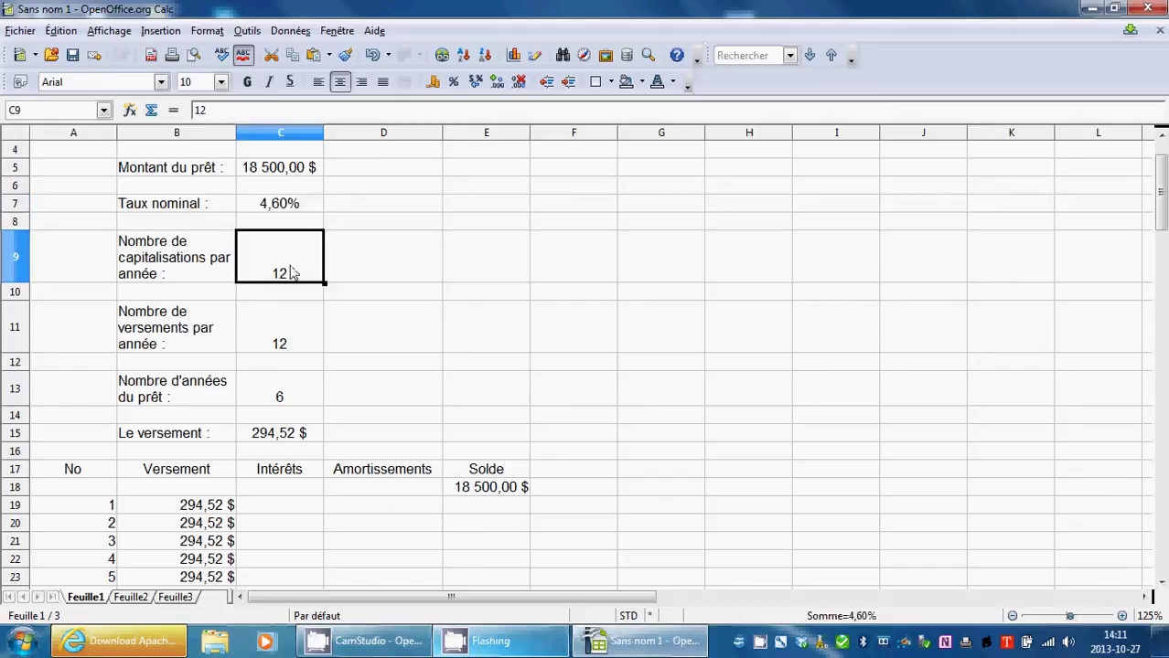
pyautogui.click(504, 492)
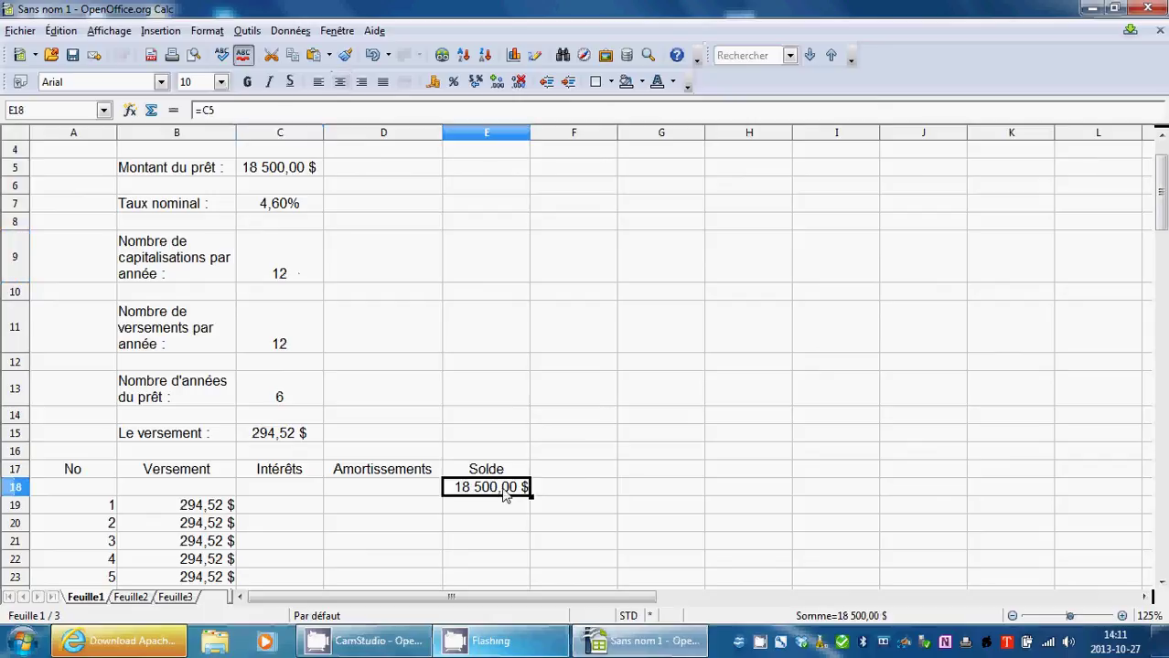
pyautogui.click(308, 509)
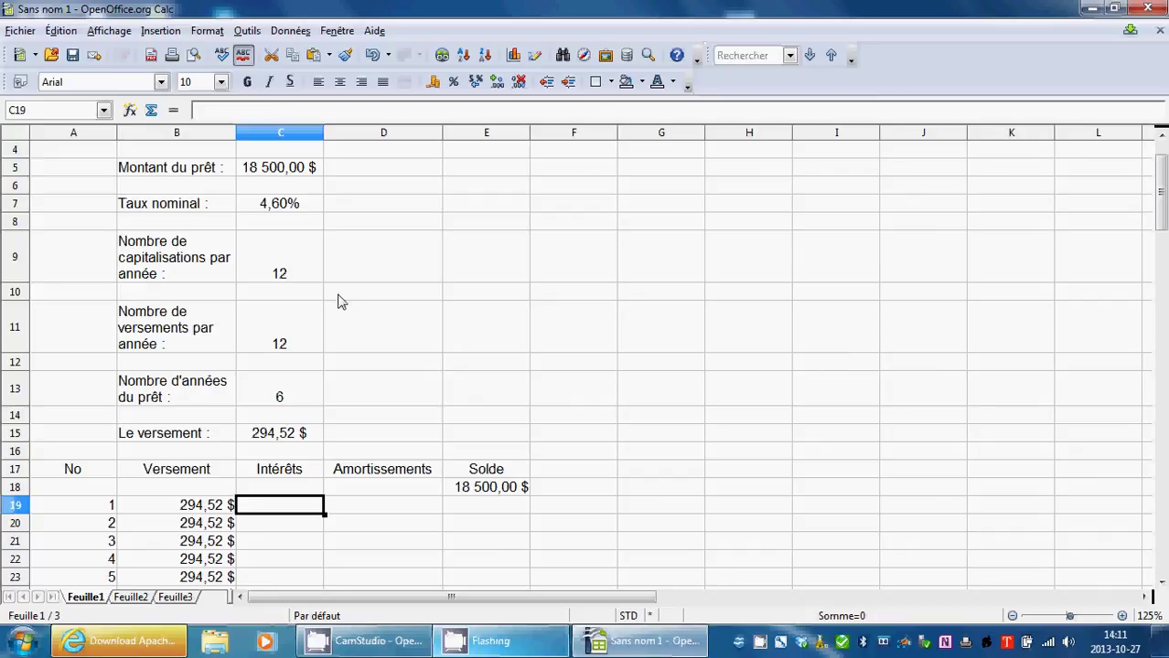
# Begin C19's interest formula as the nominal rate C7 divided by capitalisations C9.
pyautogui.write('=')
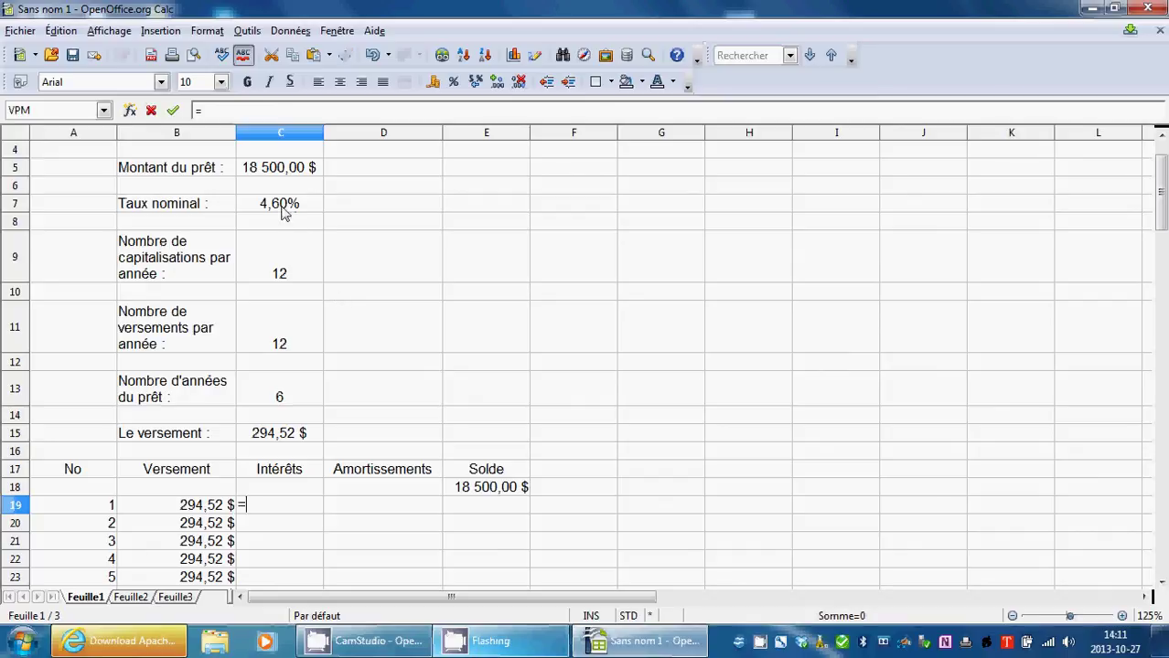
pyautogui.click(283, 210)
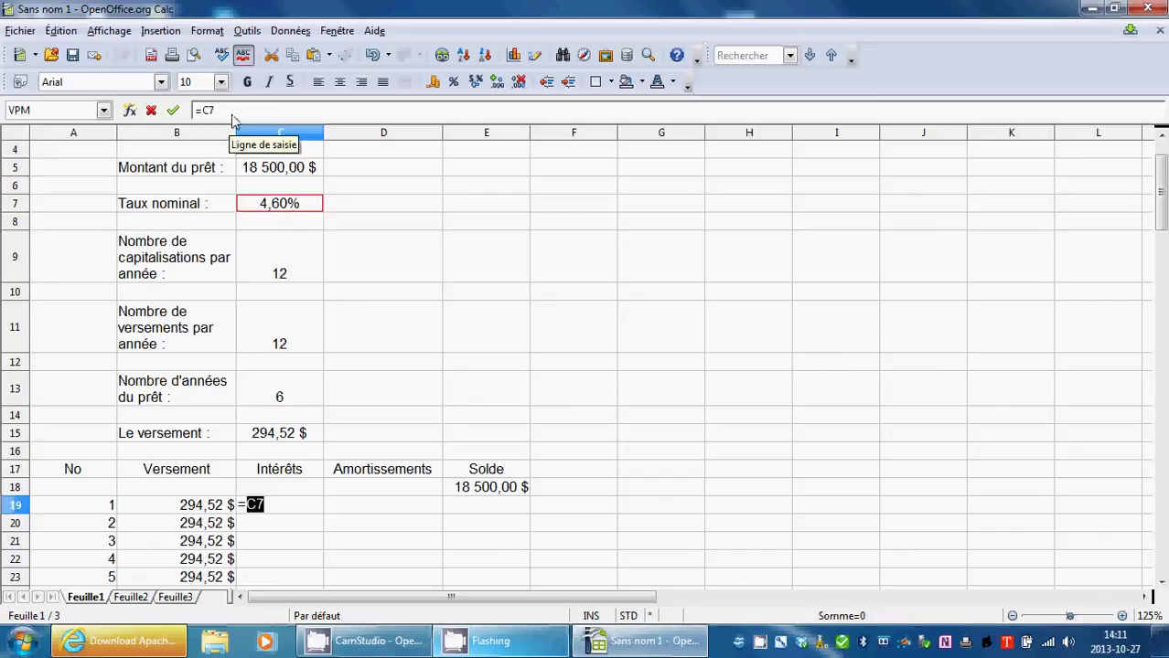
pyautogui.click(236, 111)
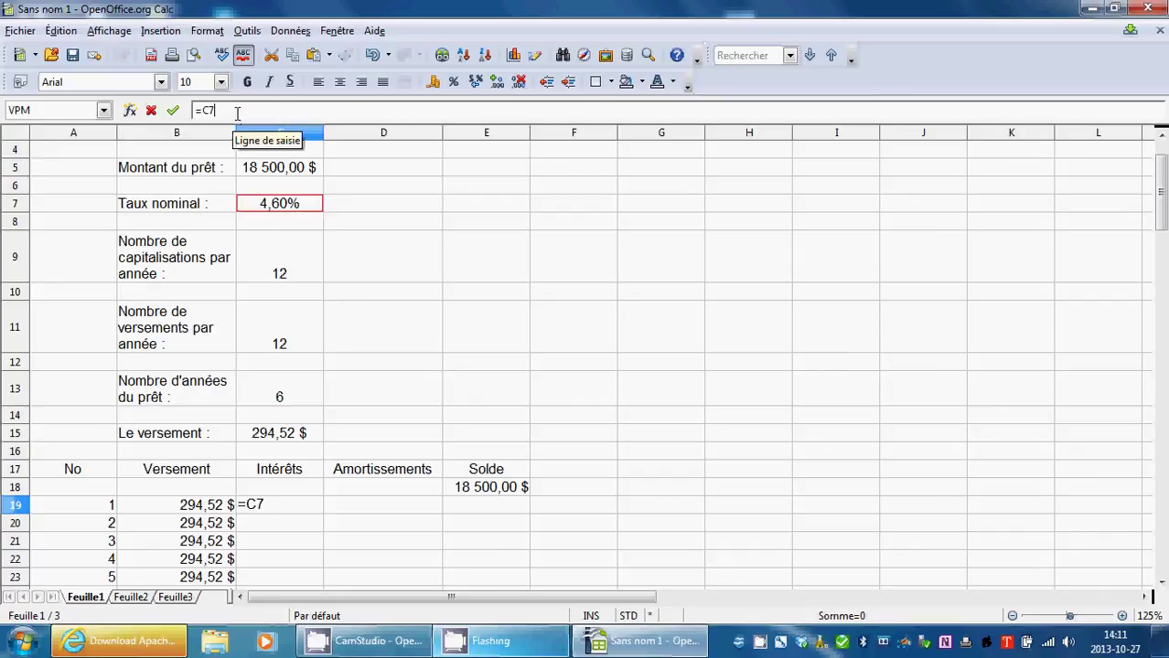
pyautogui.write('/')
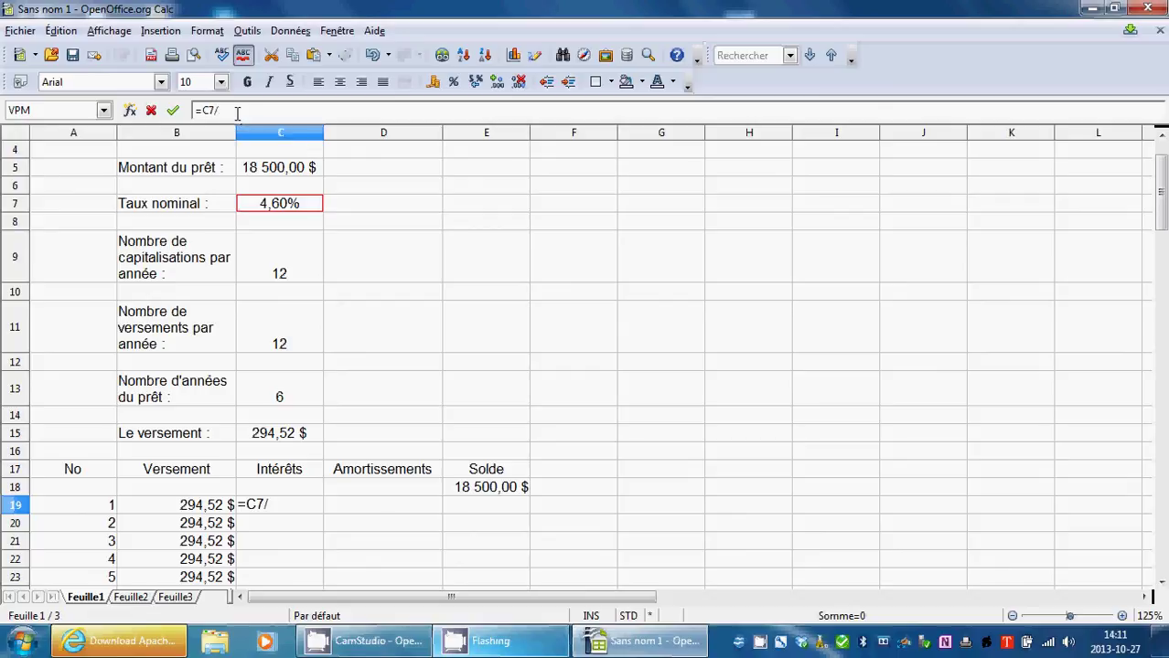
pyautogui.click(290, 268)
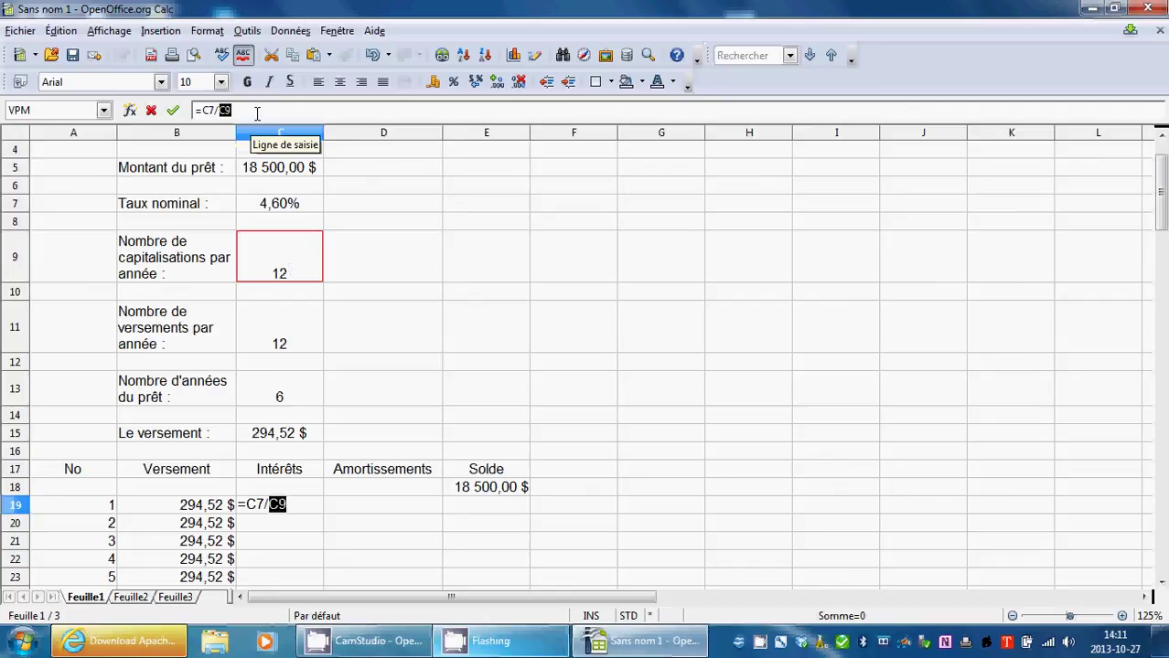
pyautogui.click(257, 111)
pyautogui.write(')')
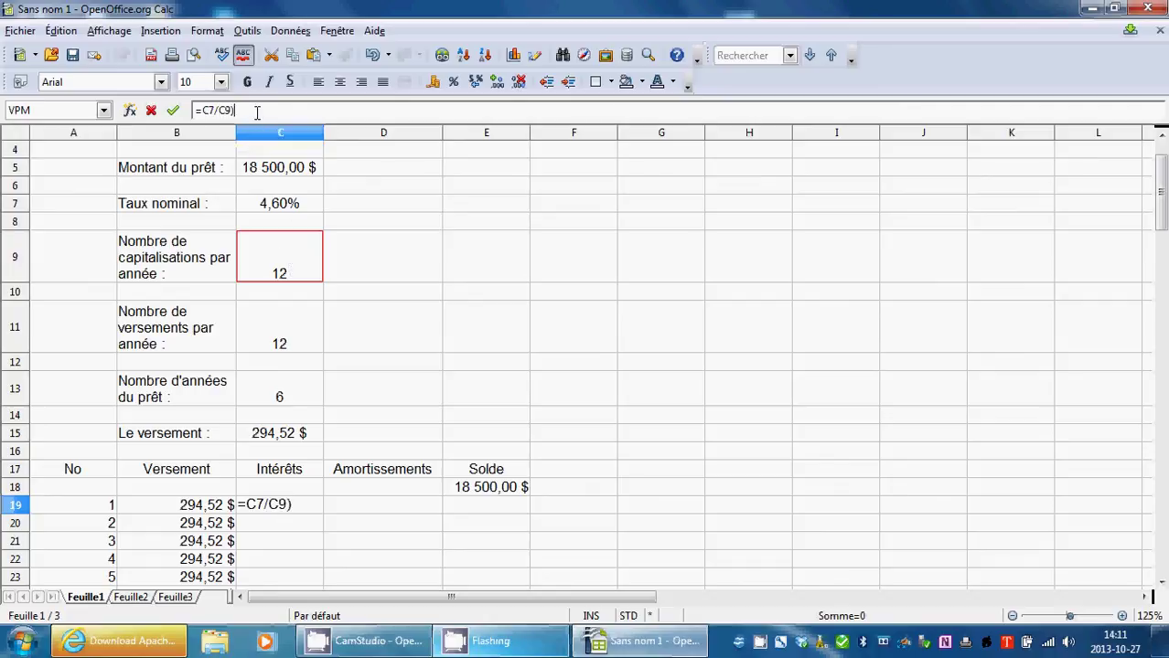
# Bracket the rate and multiply by E18, completing =(C7/C9)*E18 for 70,92 $.
pyautogui.press('Left')
pyautogui.press('Left')
pyautogui.write('(')
pyautogui.press('Right')
pyautogui.press('Right')
pyautogui.press('Right')
pyautogui.press('Right')
pyautogui.press('Right')
pyautogui.press('Right')
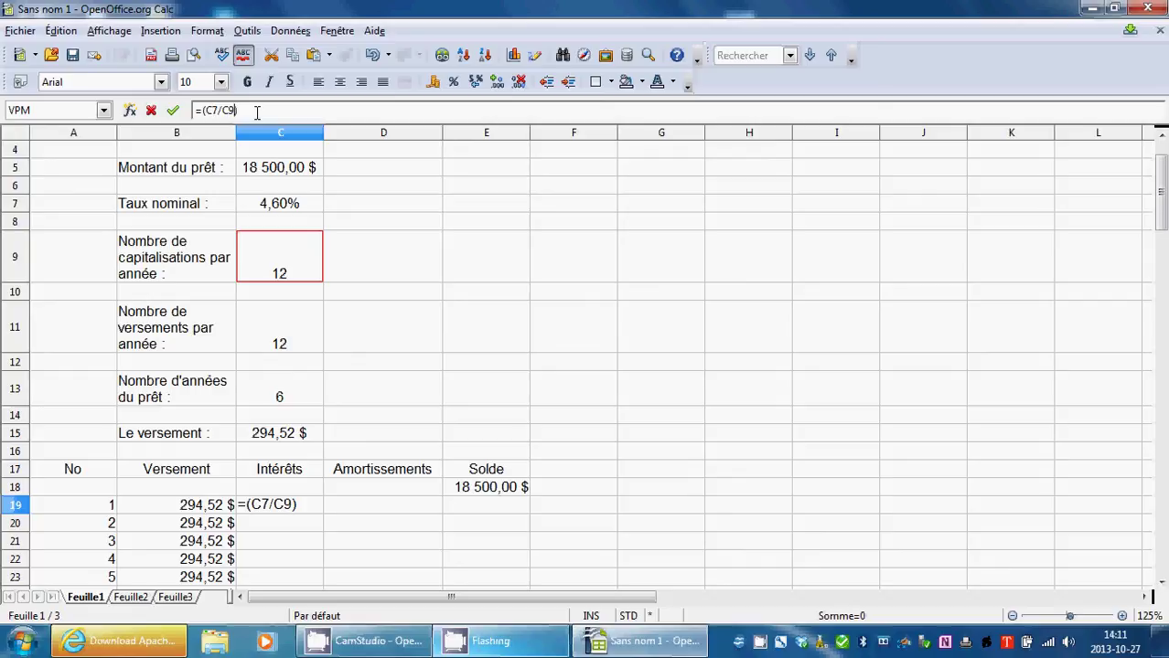
pyautogui.write('*')
pyautogui.click(475, 496)
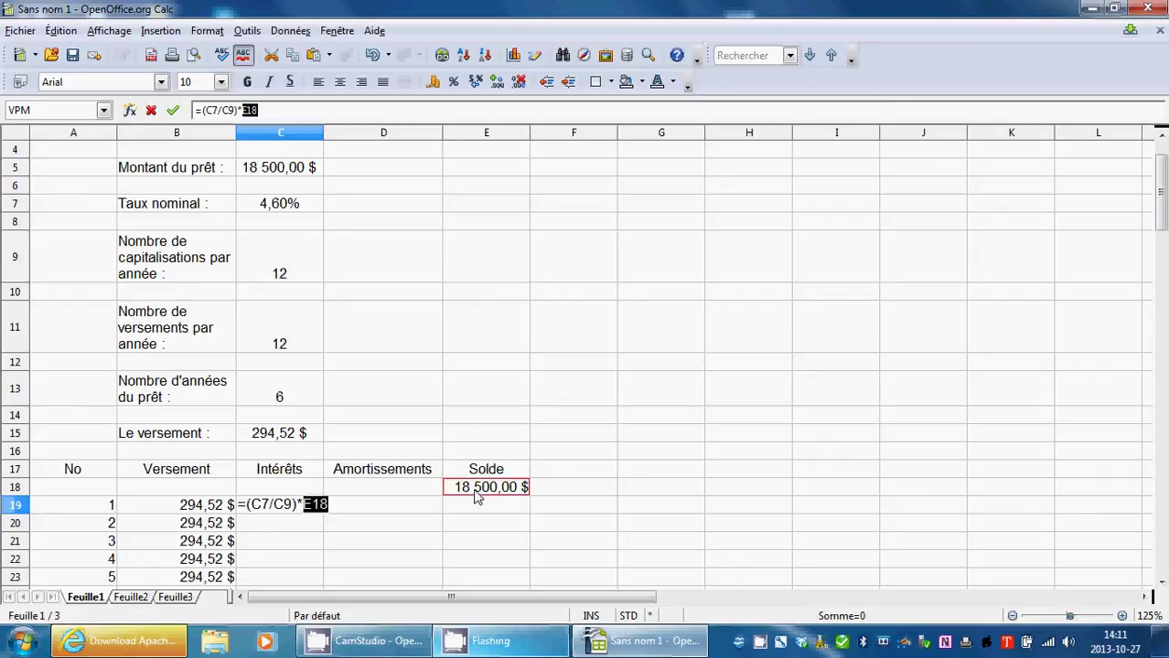
pyautogui.click(173, 111)
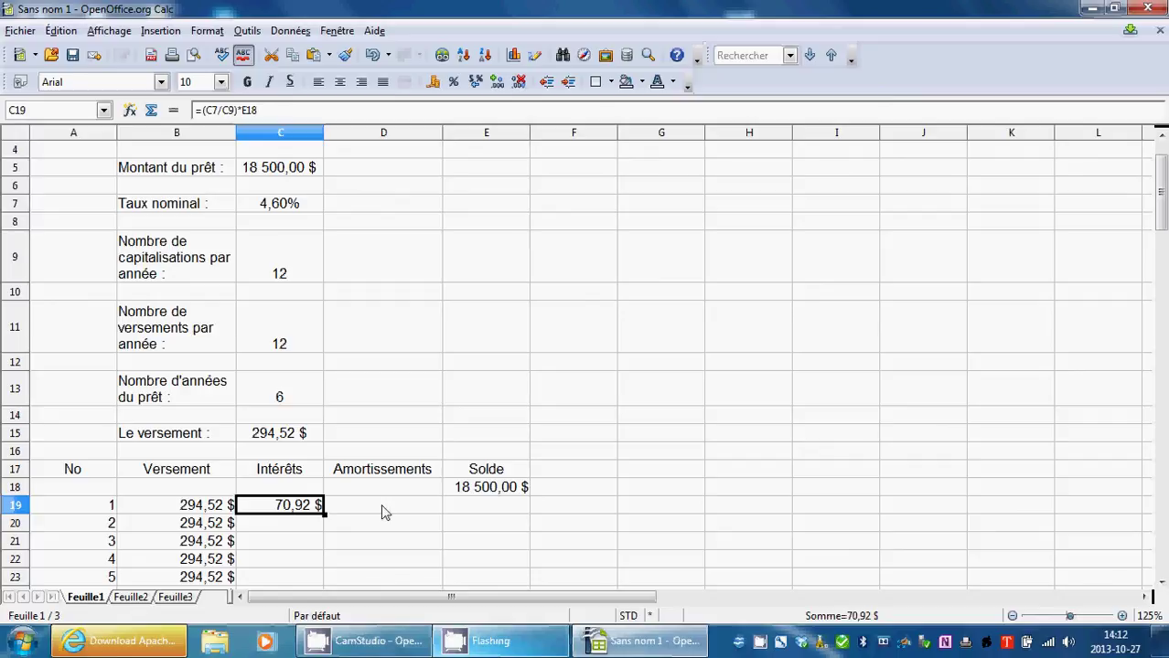
pyautogui.click(382, 512)
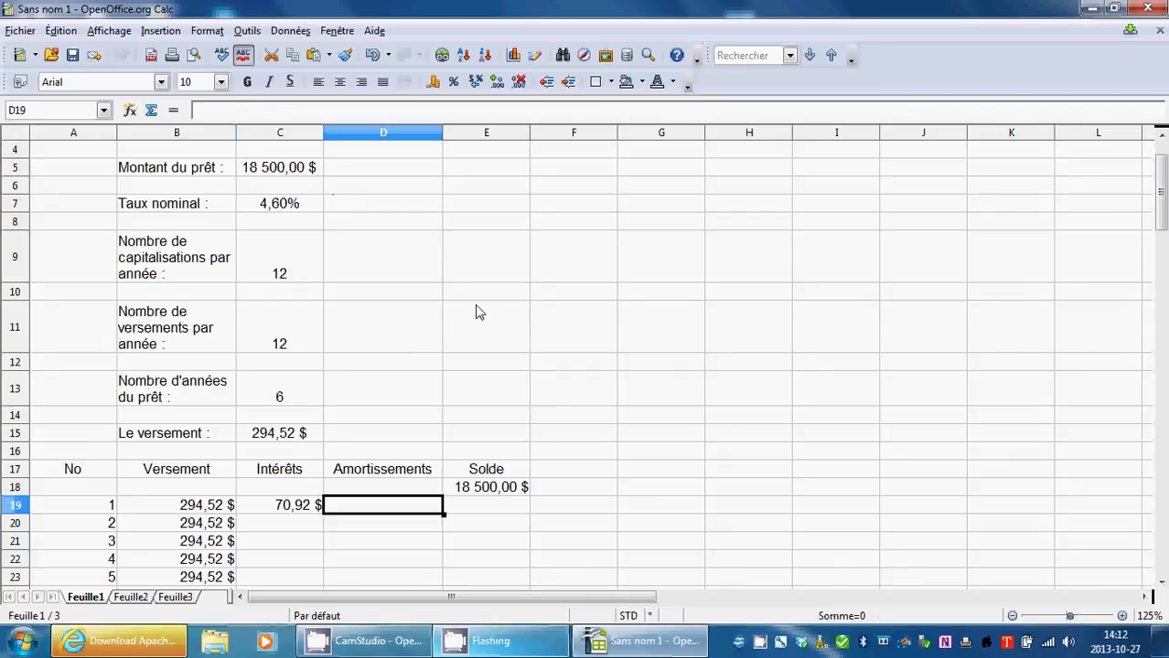
pyautogui.click(172, 110)
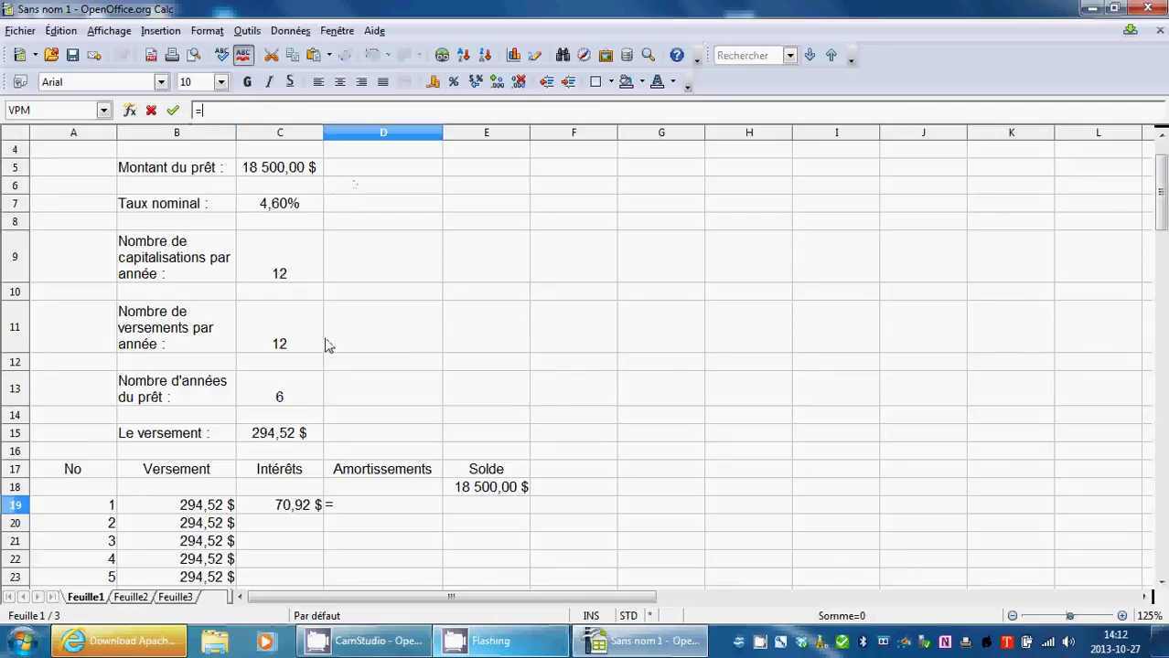
pyautogui.click(191, 511)
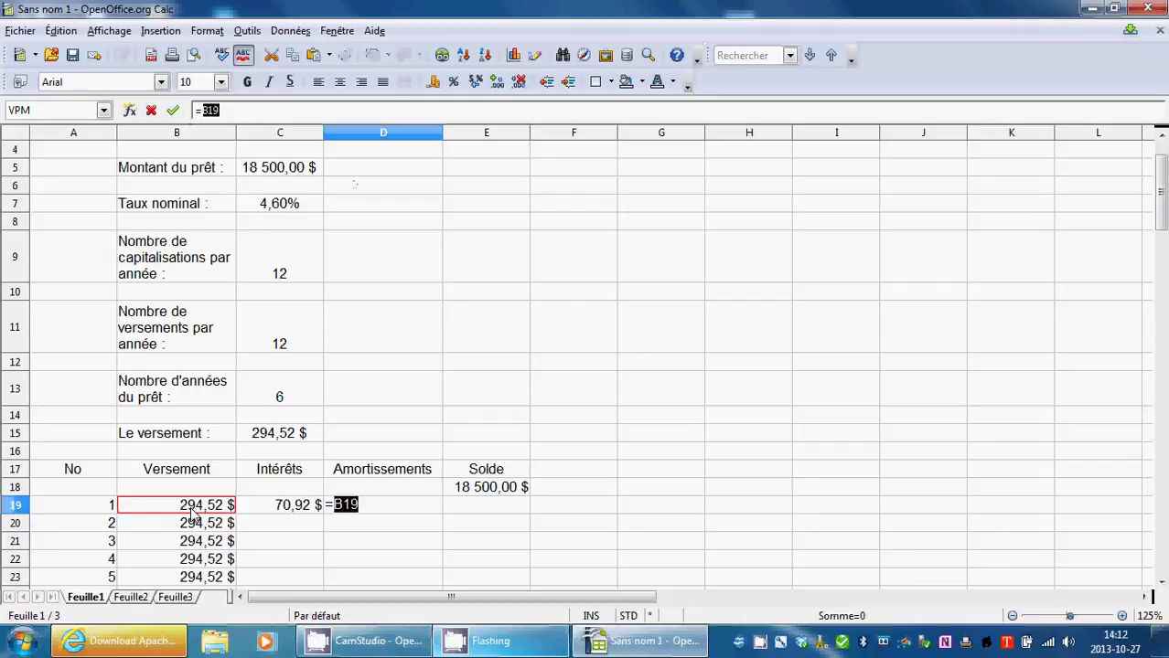
pyautogui.write('-')
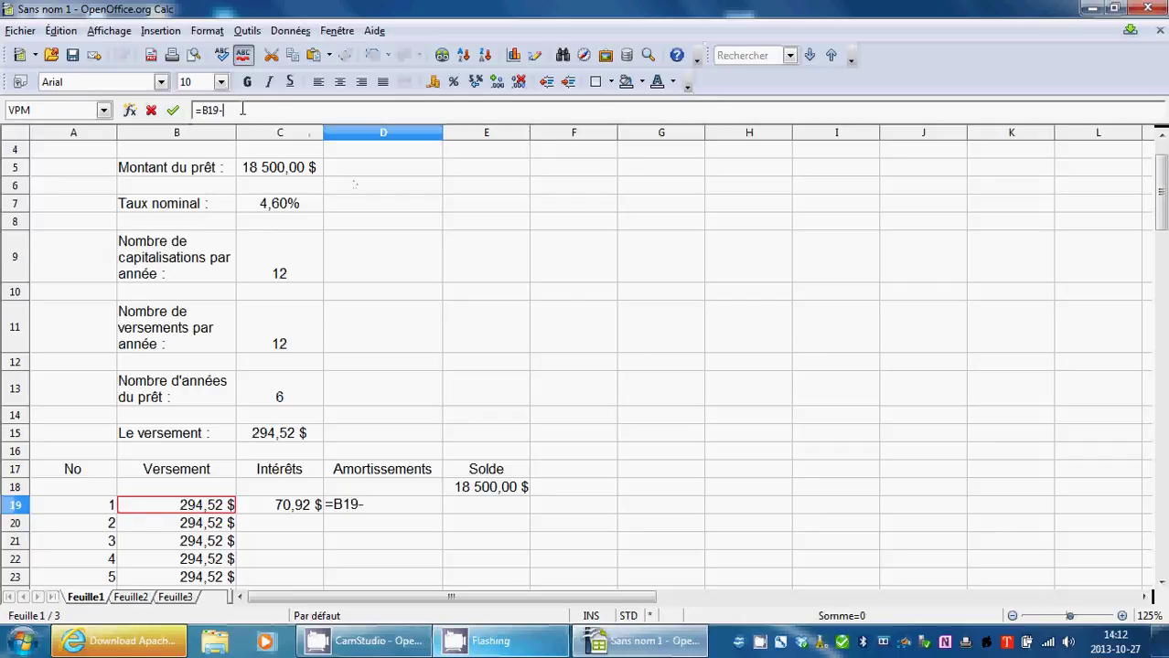
pyautogui.click(288, 509)
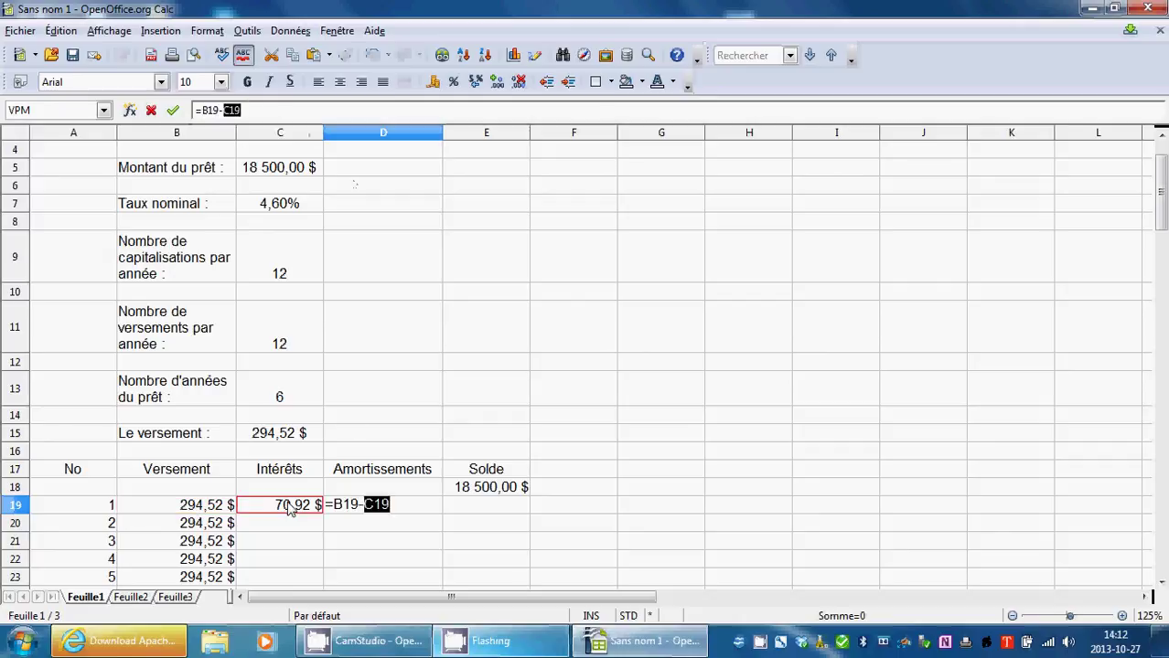
pyautogui.click(173, 110)
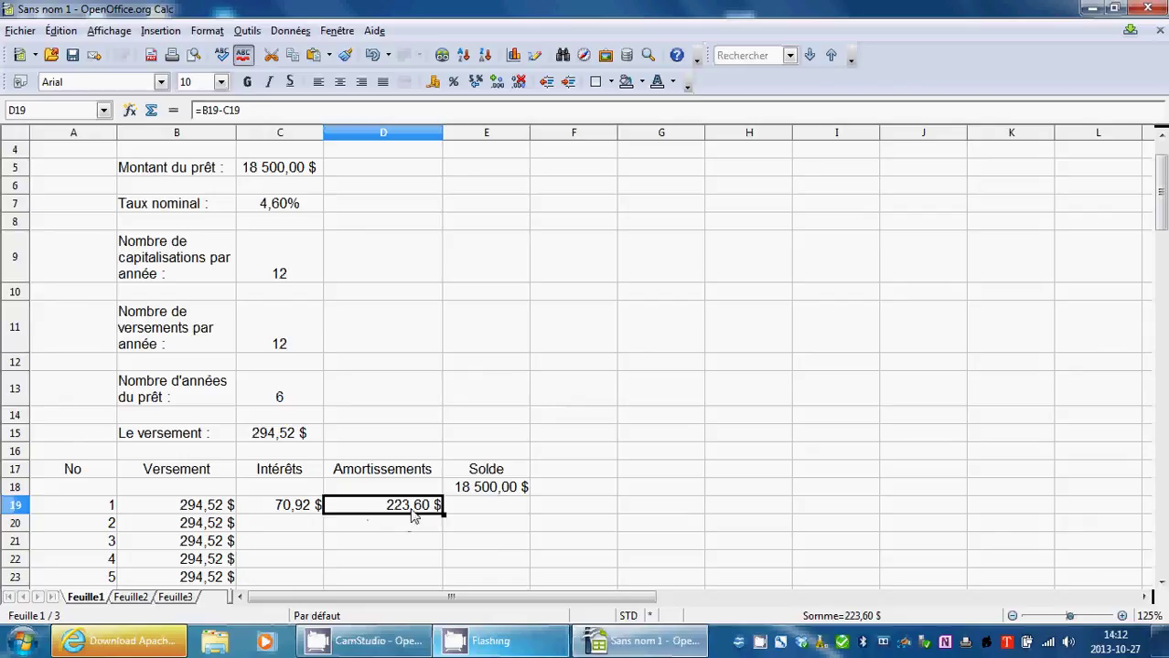
pyautogui.scroll(-3, 414, 516)
pyautogui.scroll(4, 412, 393)
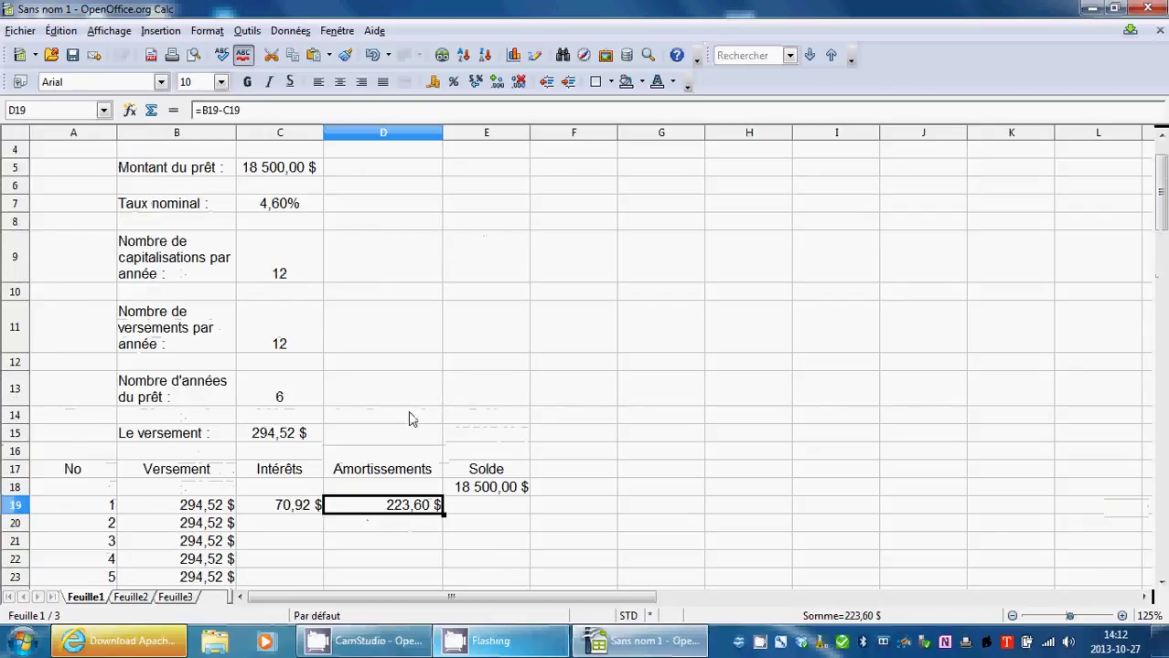
pyautogui.scroll(-4, 430, 439)
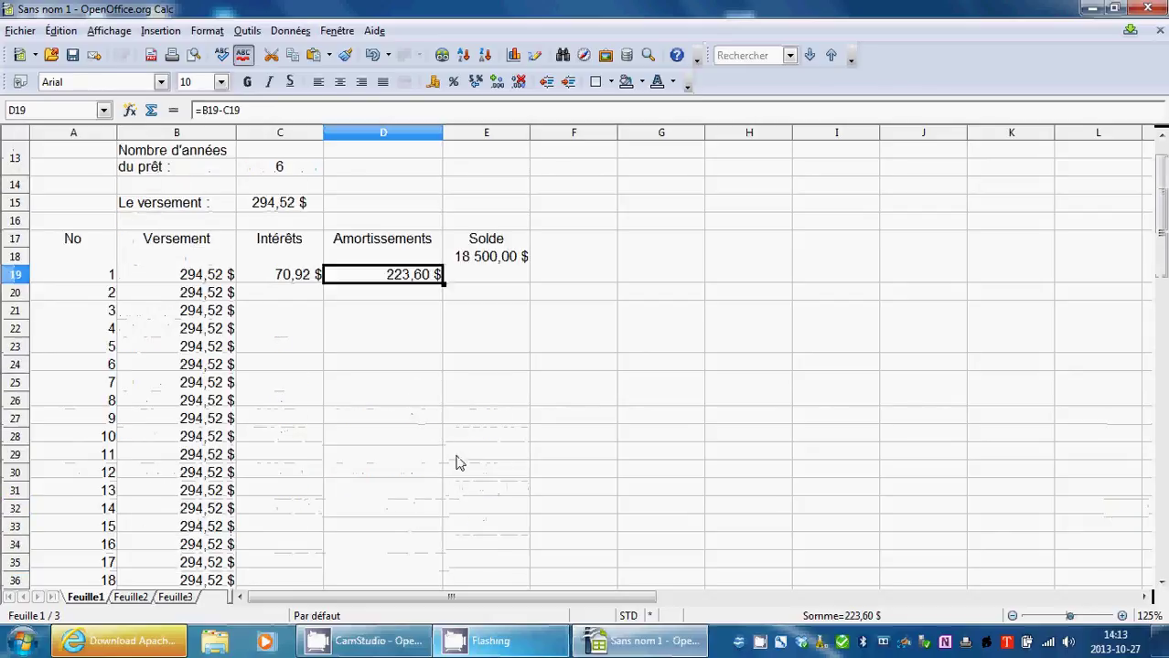
pyautogui.click(488, 266)
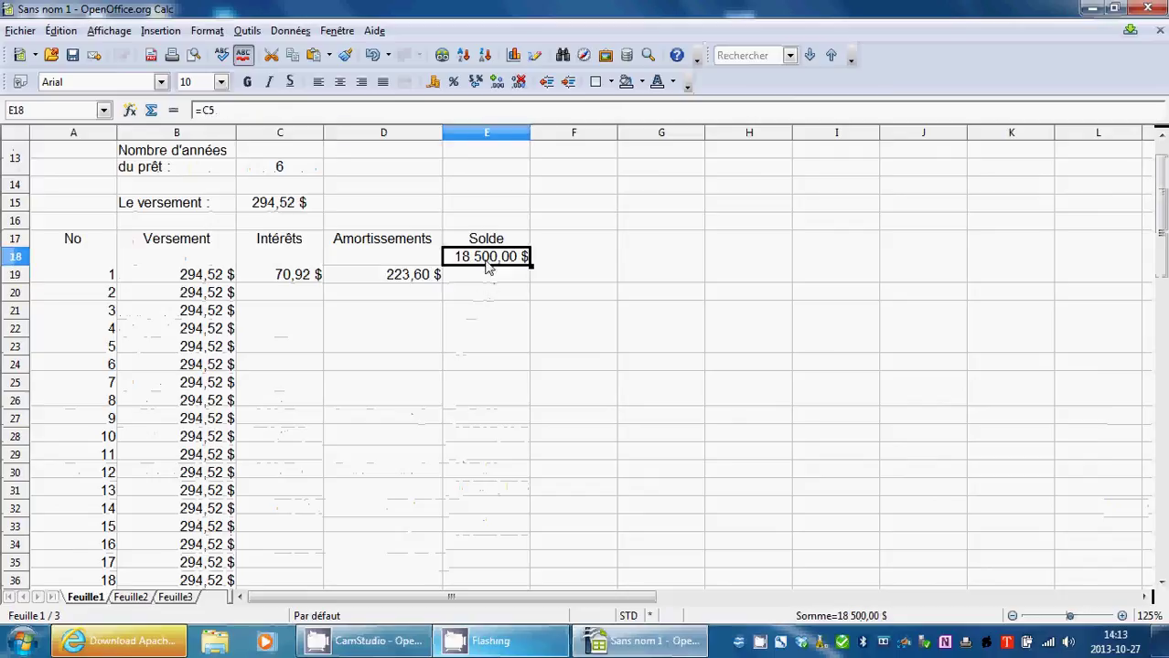
pyautogui.click(506, 283)
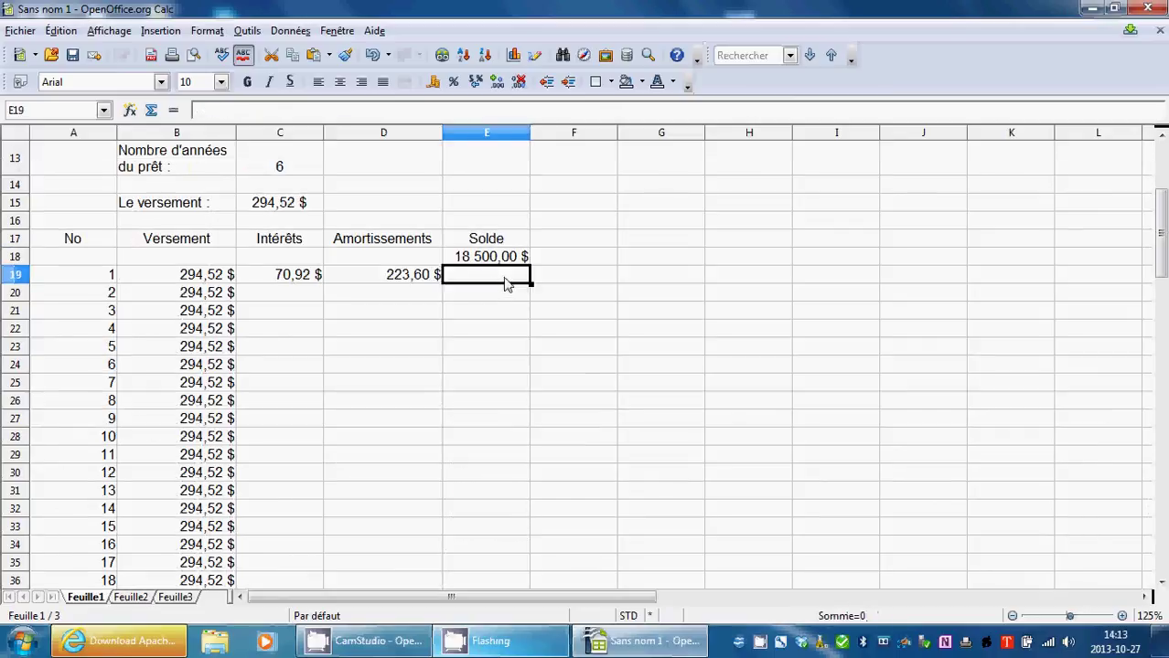
# Enter =E18-D19 in E19, giving a first balance of 18 276,40 $.
pyautogui.click(173, 110)
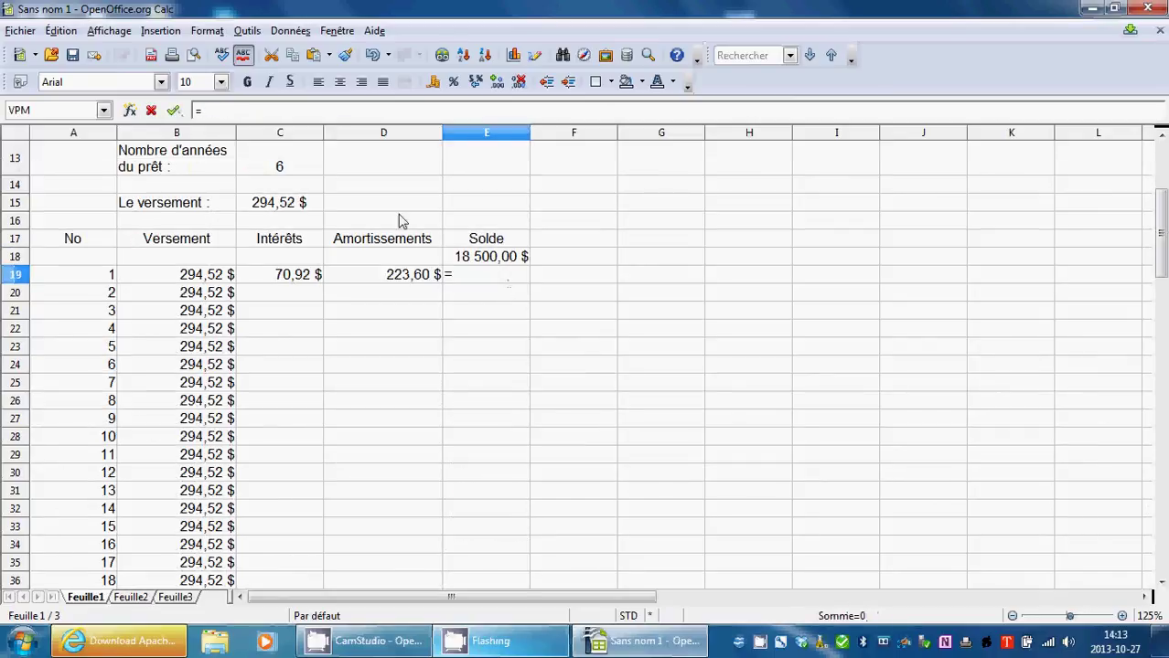
pyautogui.click(475, 262)
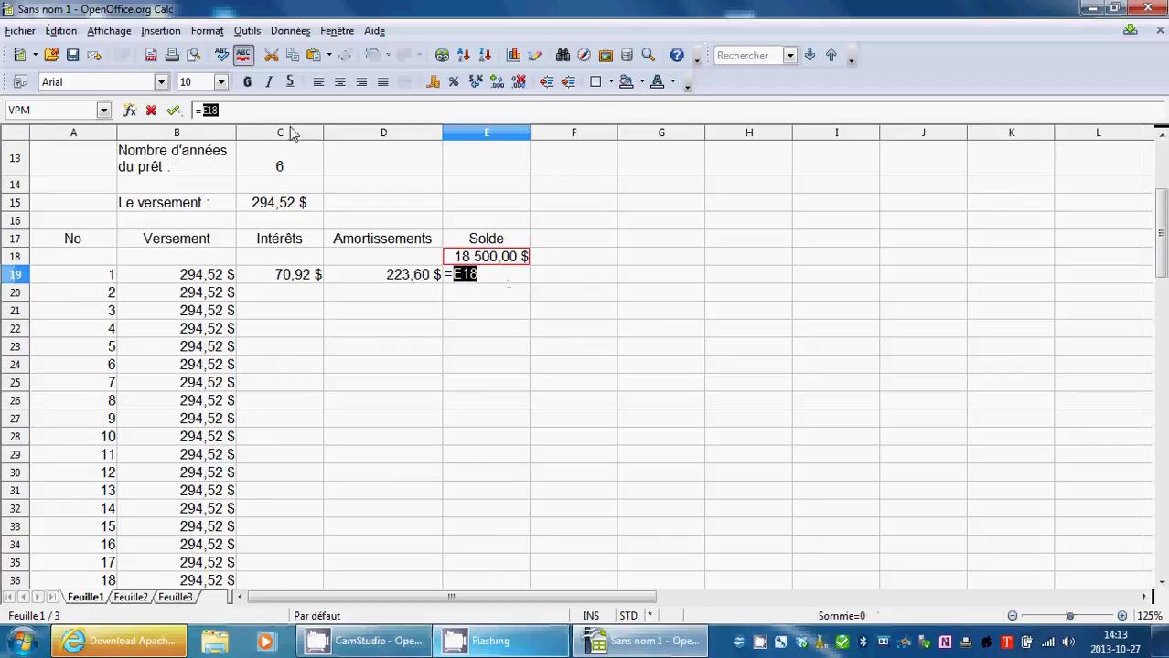
pyautogui.click(252, 109)
pyautogui.write('-')
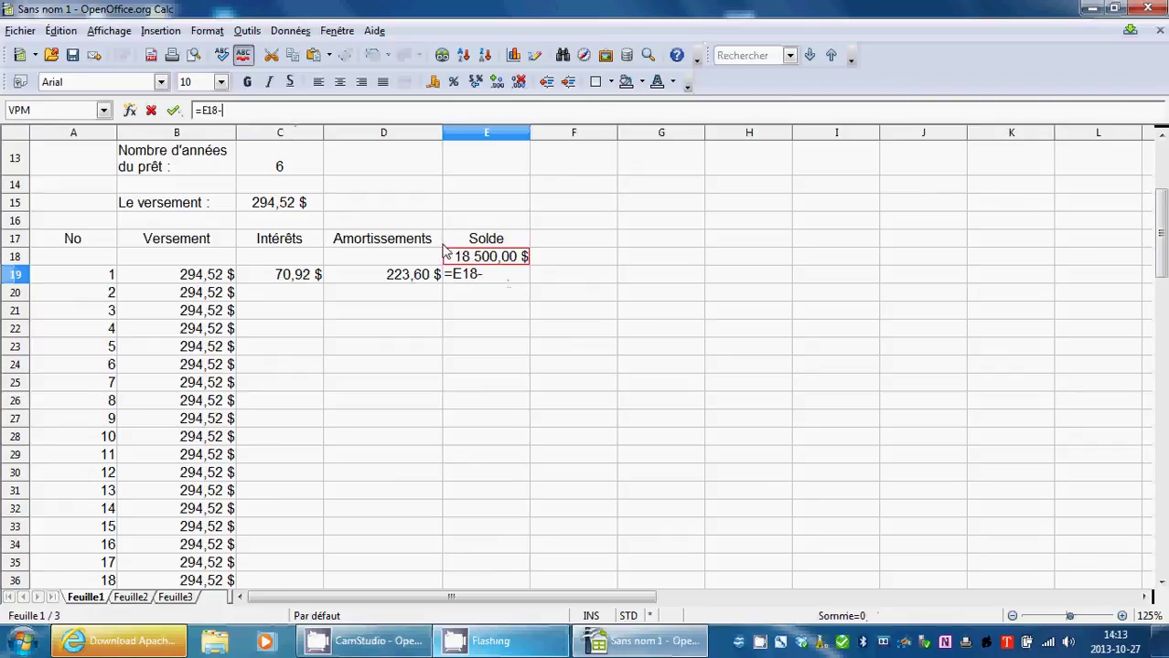
pyautogui.click(408, 276)
pyautogui.click(173, 109)
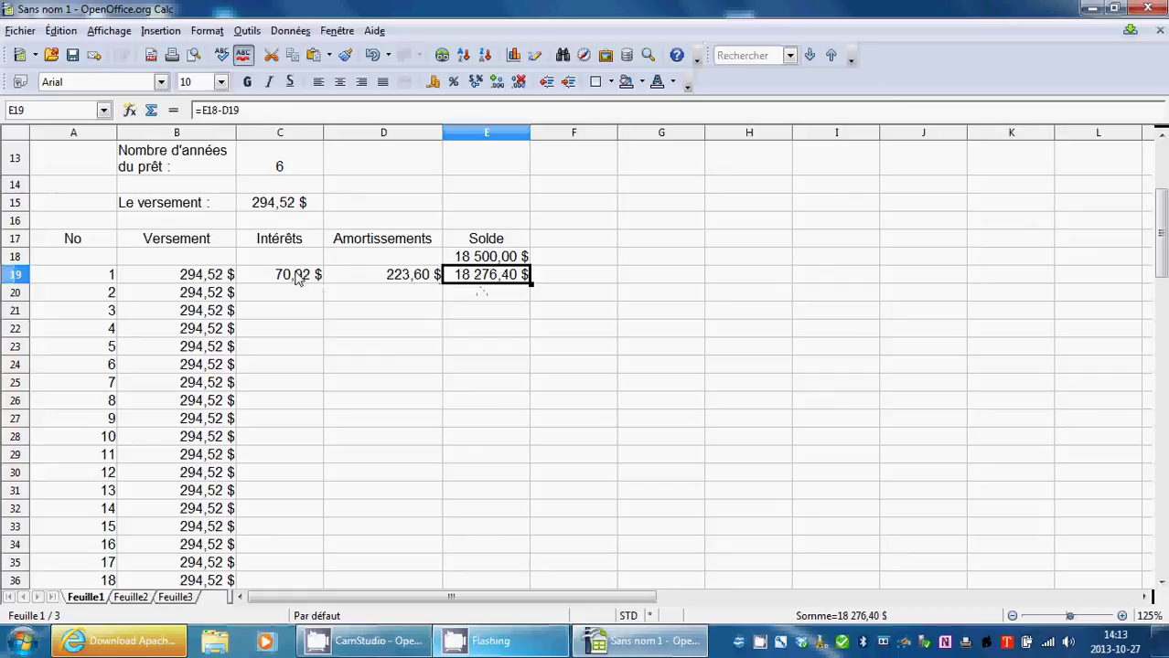
# Select the first payment row's formulas in C19:E19.
pyautogui.click(295, 278)
pyautogui.keyDown('shift'); pyautogui.click(405, 285); pyautogui.keyUp('shift')
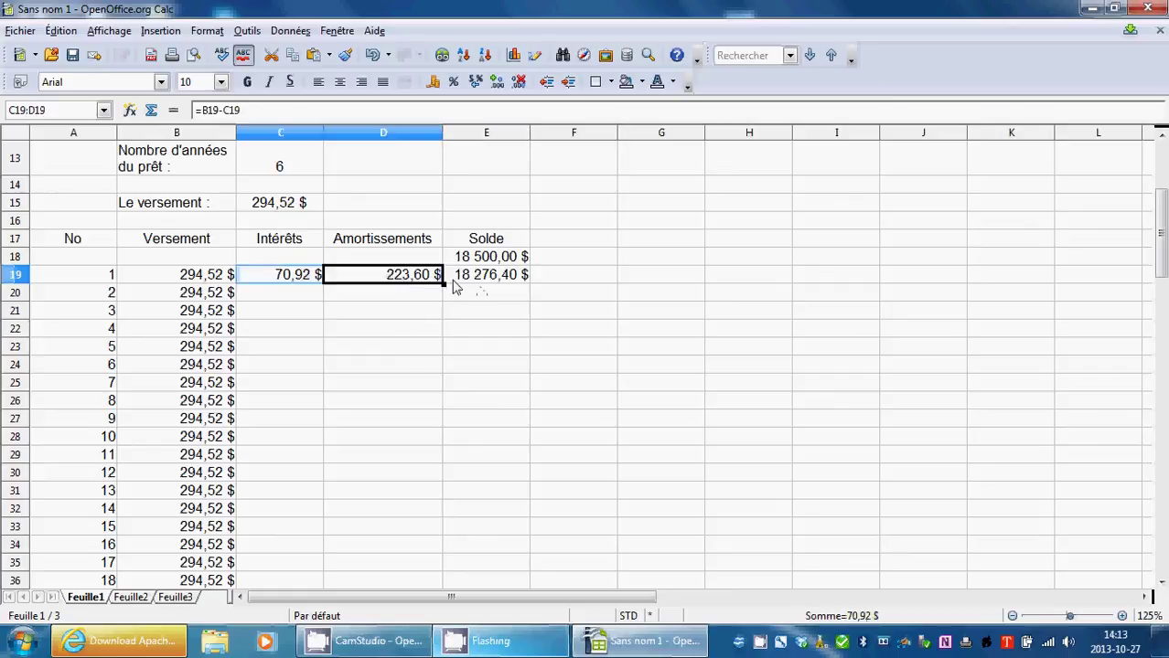
pyautogui.keyDown('shift'); pyautogui.click(499, 284); pyautogui.keyUp('shift')
pyautogui.click(425, 329)
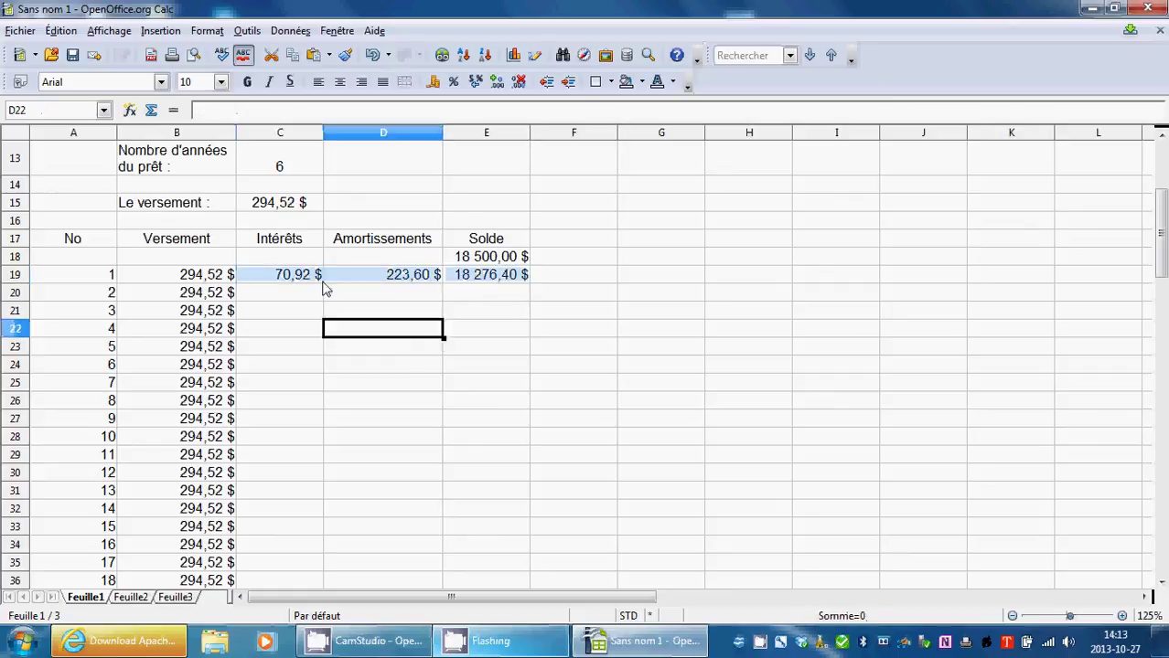
pyautogui.click(299, 279)
pyautogui.keyDown('shift'); pyautogui.click(375, 274); pyautogui.keyUp('shift')
pyautogui.keyDown('shift'); pyautogui.click(484, 281); pyautogui.keyUp('shift')
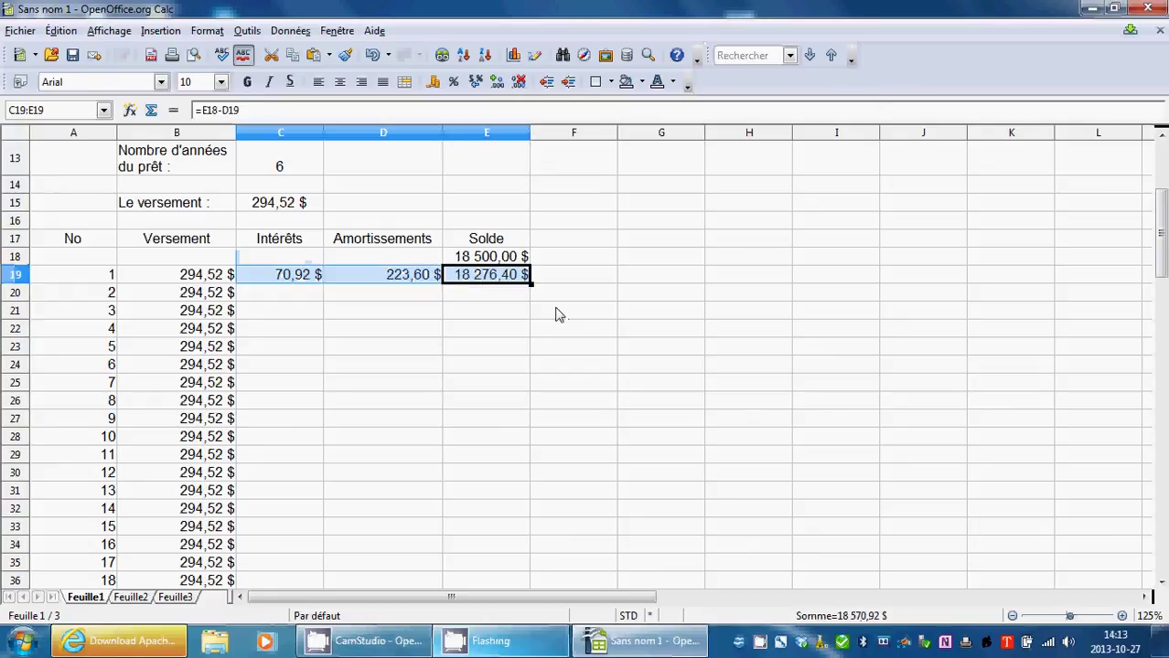
# Fill C19:E19 down to row 90 and inspect C19's =(C7/C9)*E18 amid #DIV/0! errors.
pyautogui.moveTo(530, 284); pyautogui.dragTo(505, 404)
pyautogui.scroll(20, 649, 394)
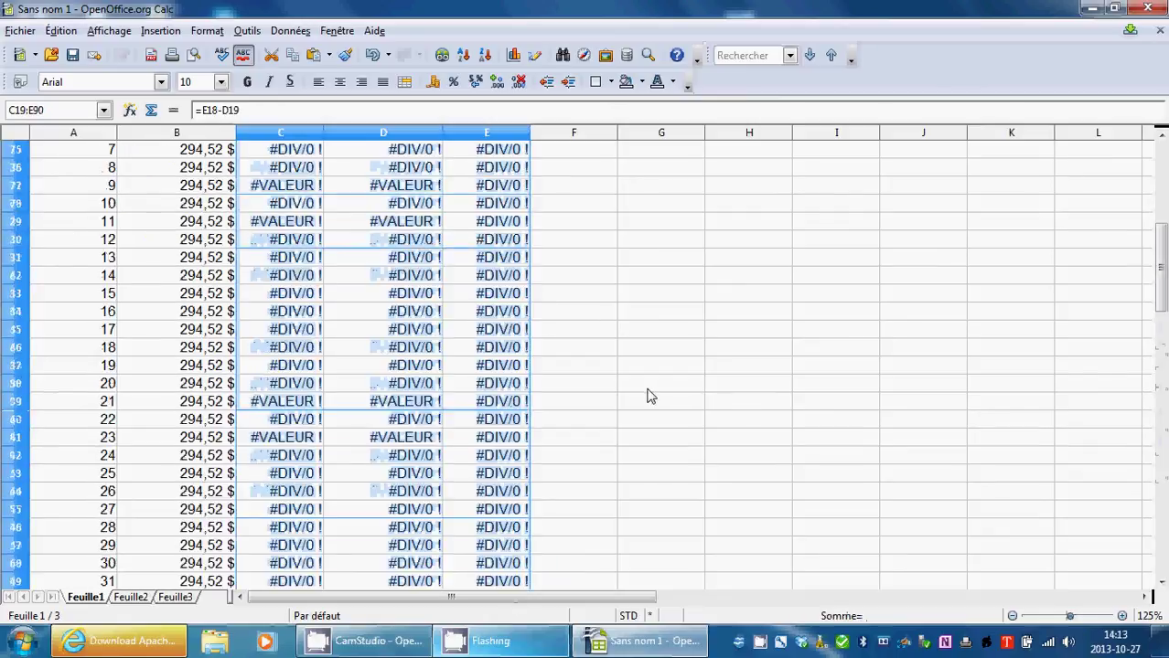
pyautogui.scroll(-7, 632, 427)
pyautogui.scroll(4, 629, 432)
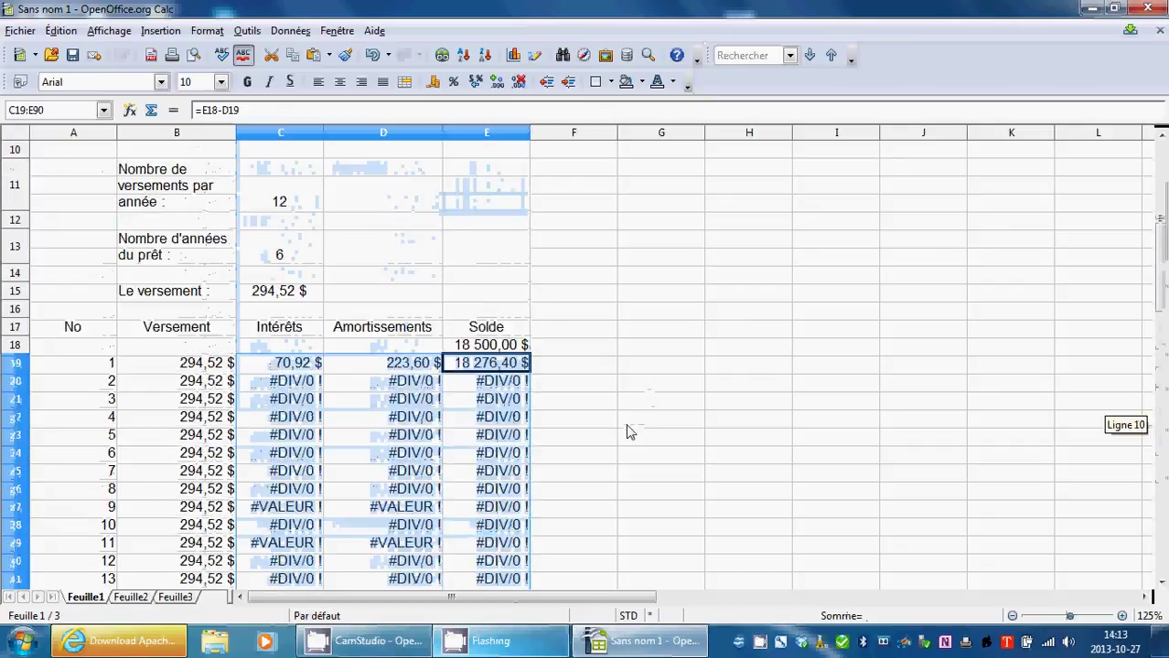
pyautogui.click(641, 397)
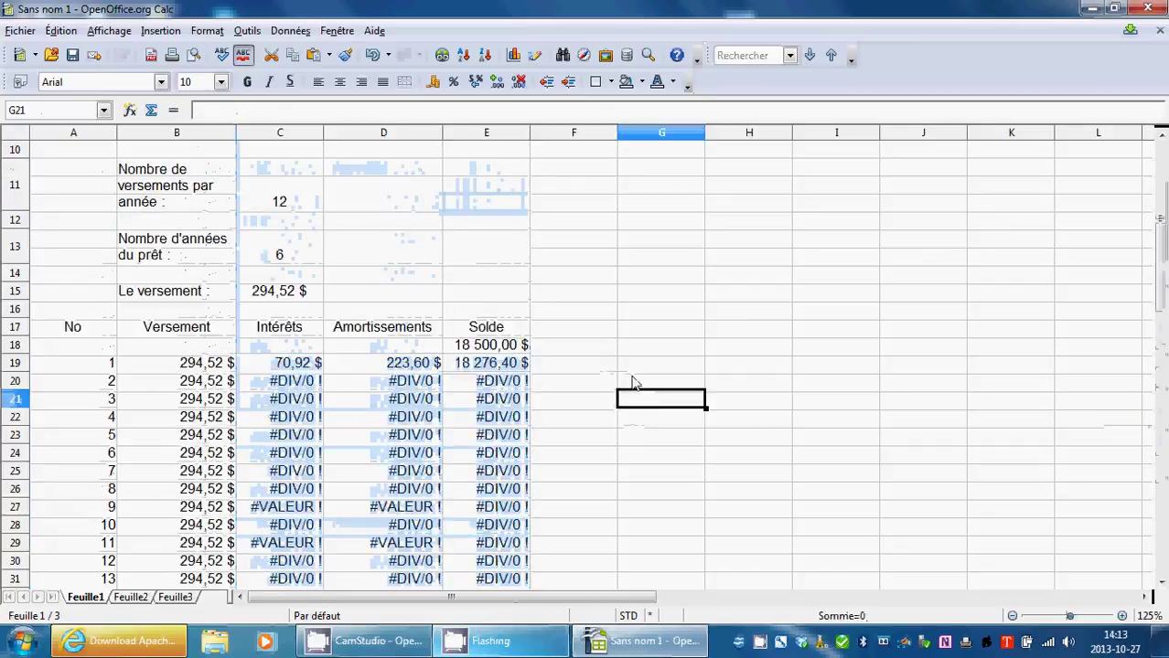
pyautogui.click(294, 363)
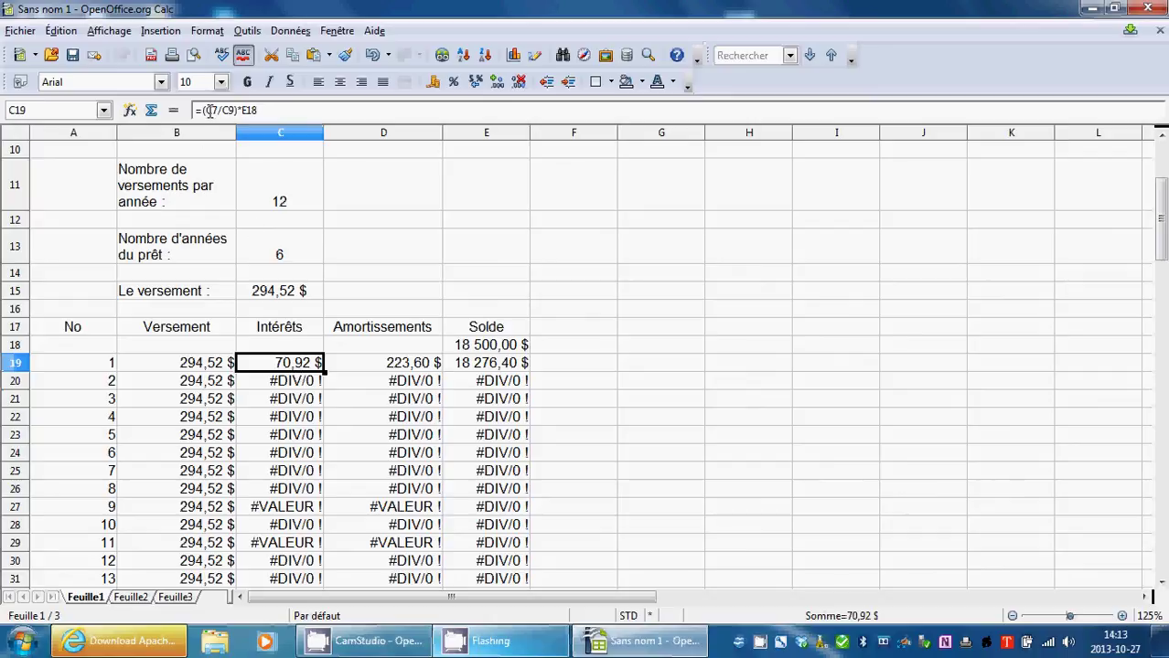
pyautogui.scroll(3, 356, 261)
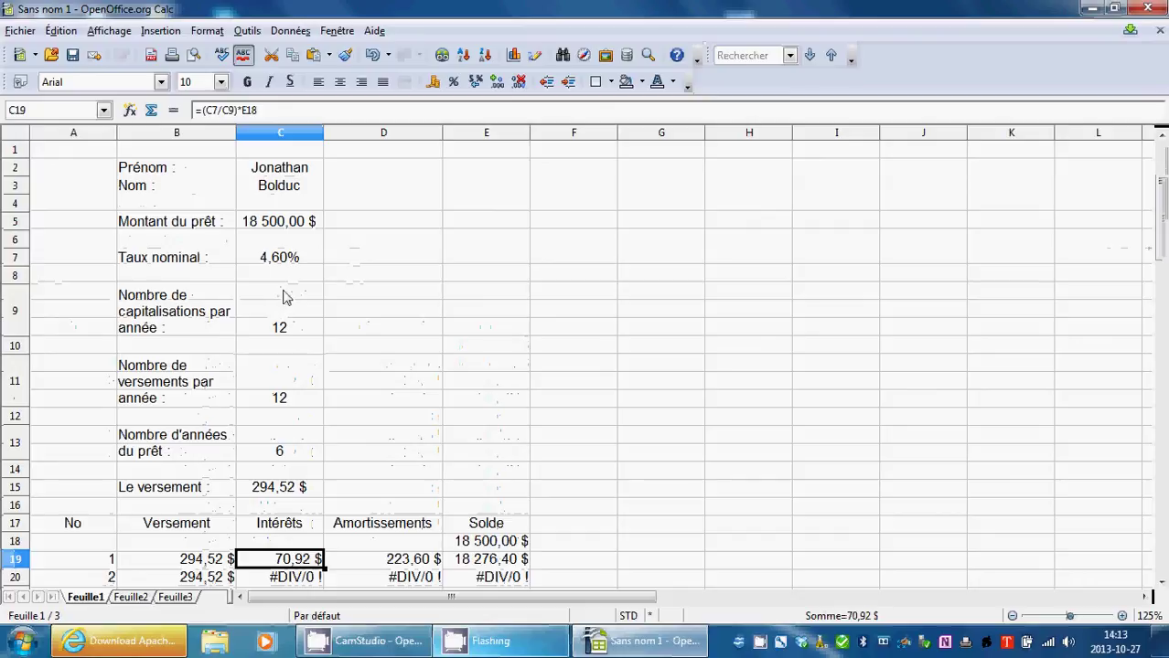
pyautogui.click(206, 111)
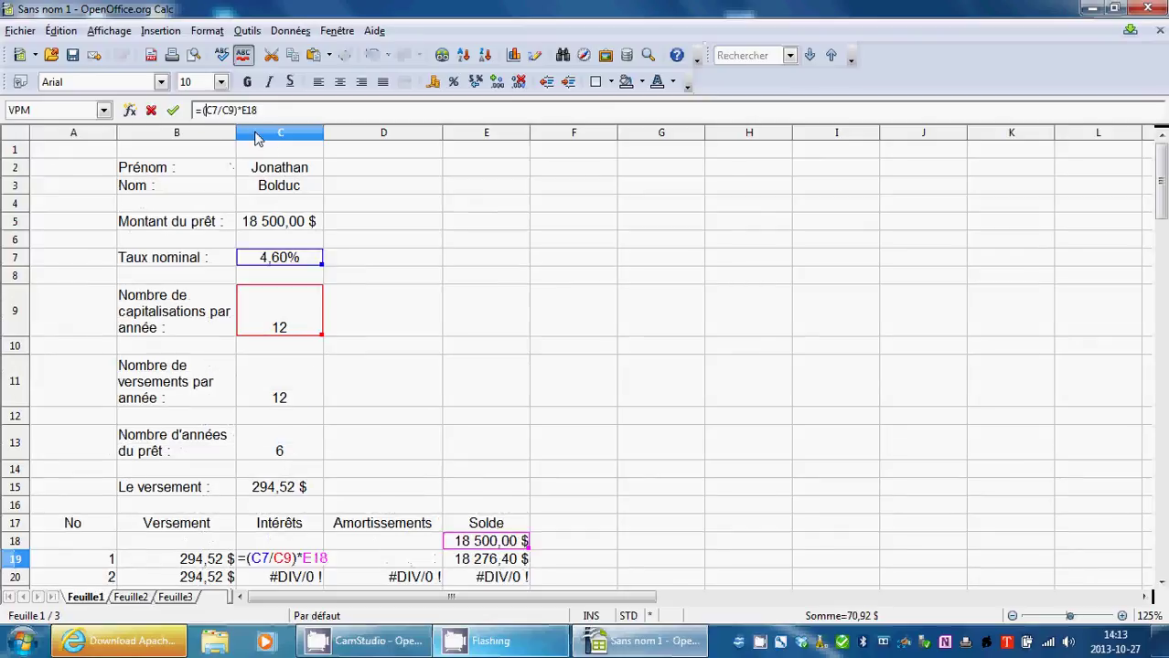
pyautogui.write('$')
pyautogui.press('Right')
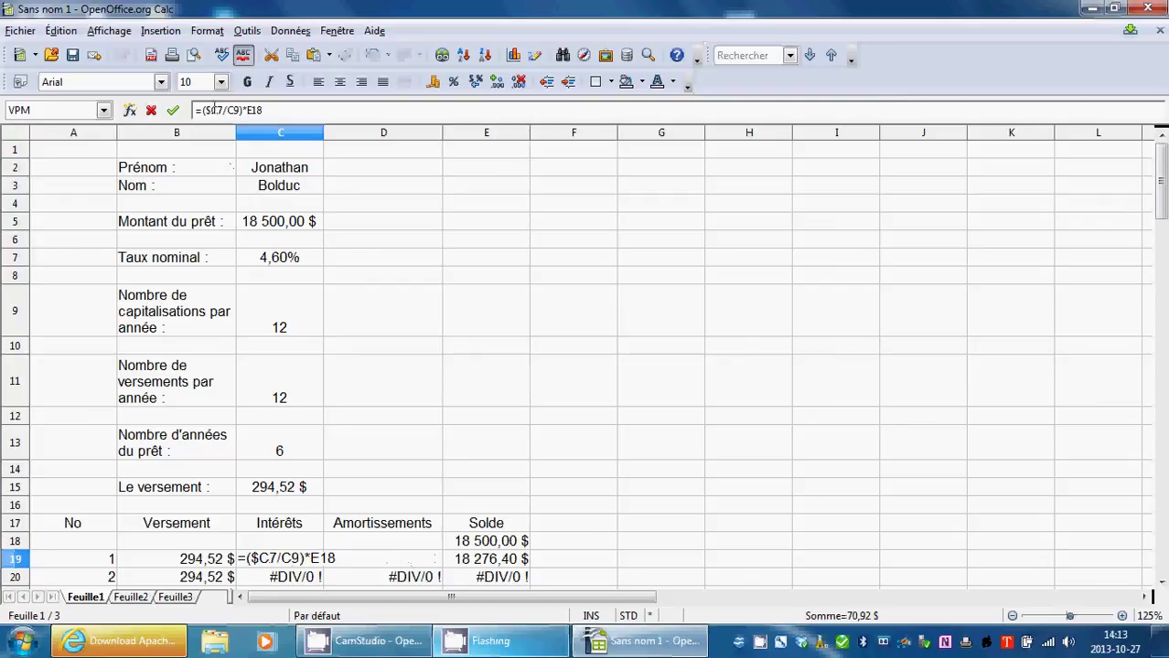
pyautogui.write('$')
pyautogui.press('Right')
pyautogui.press('Right')
pyautogui.press('Right')
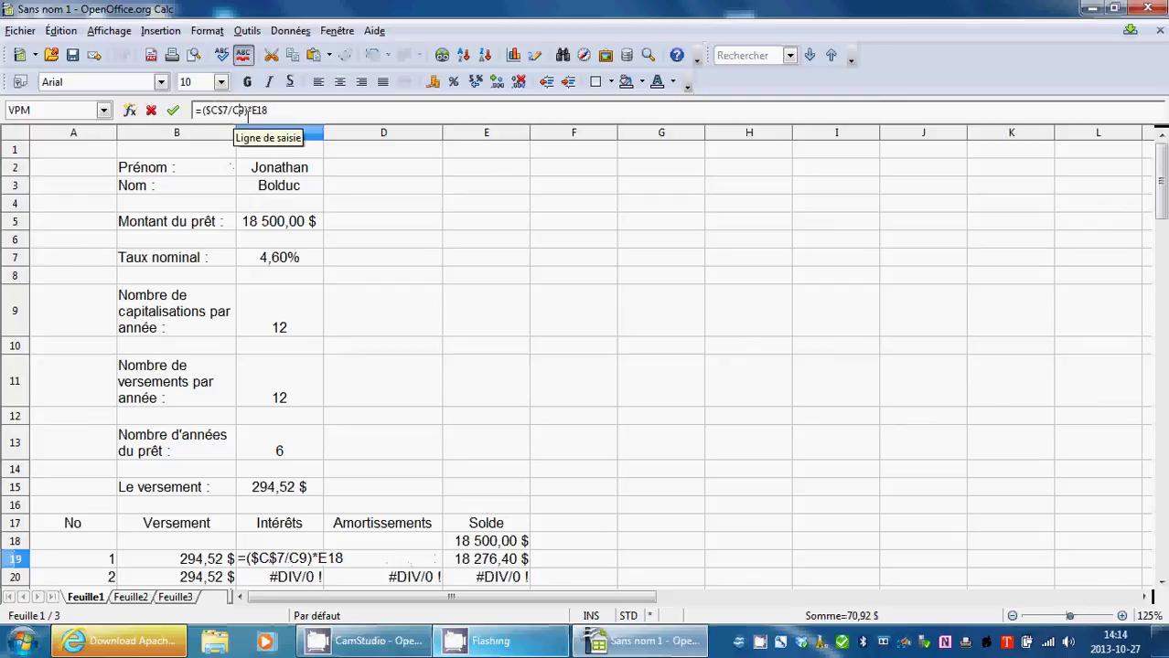
pyautogui.write('$C')
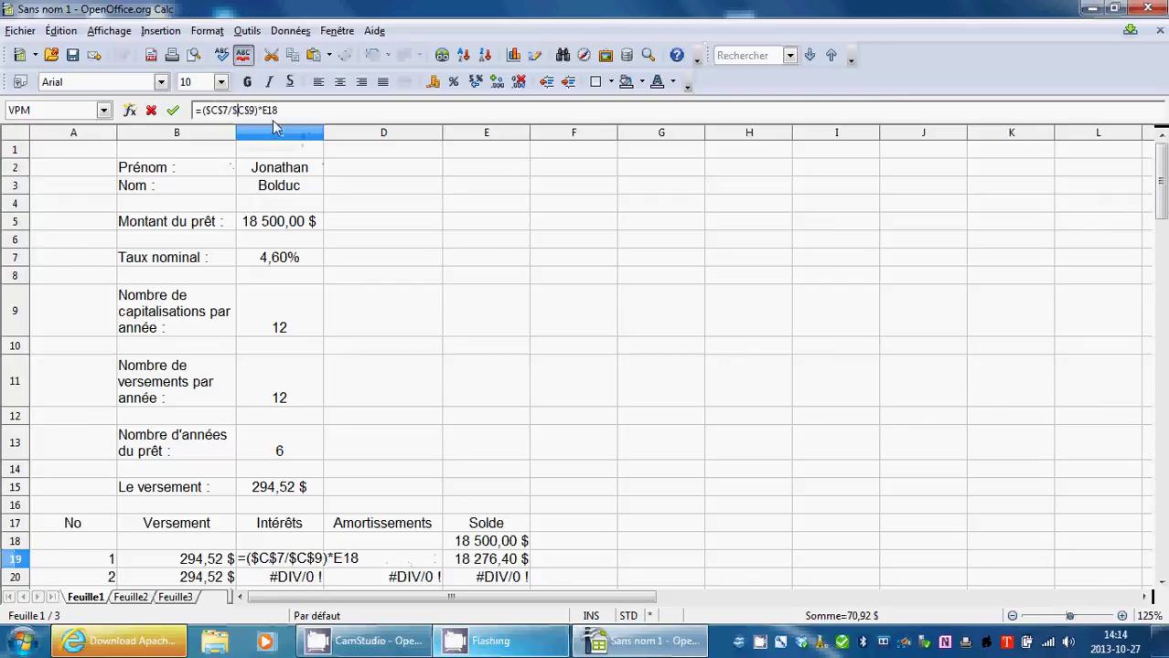
pyautogui.write('$')
pyautogui.click(173, 110)
pyautogui.scroll(-4, 368, 263)
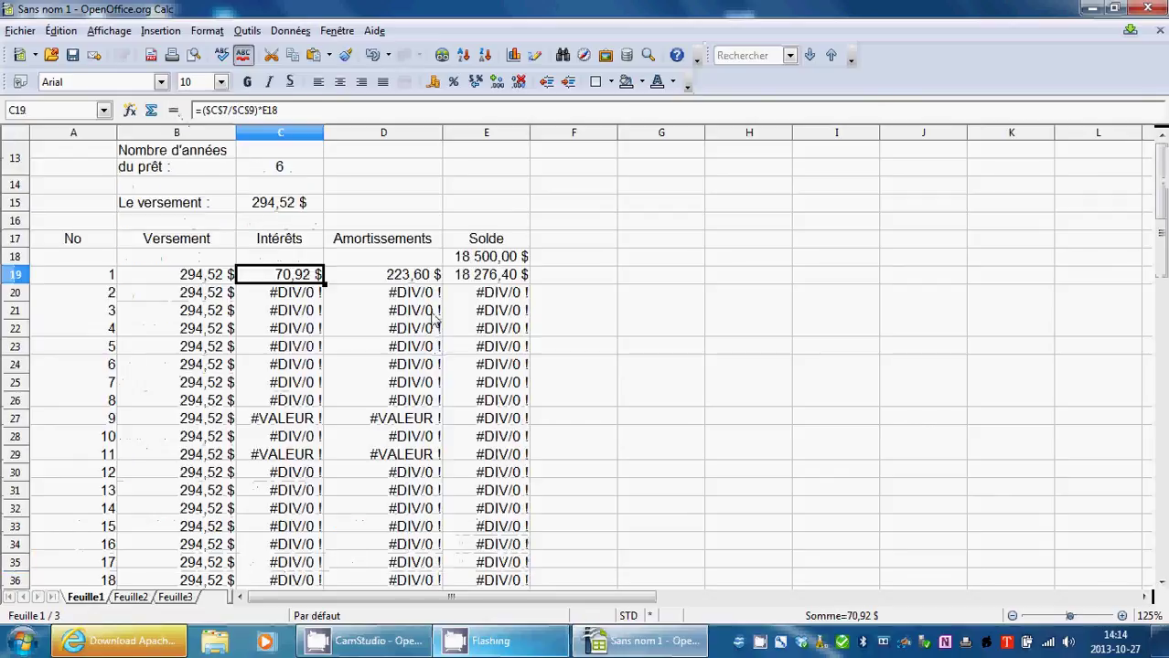
pyautogui.click(392, 277)
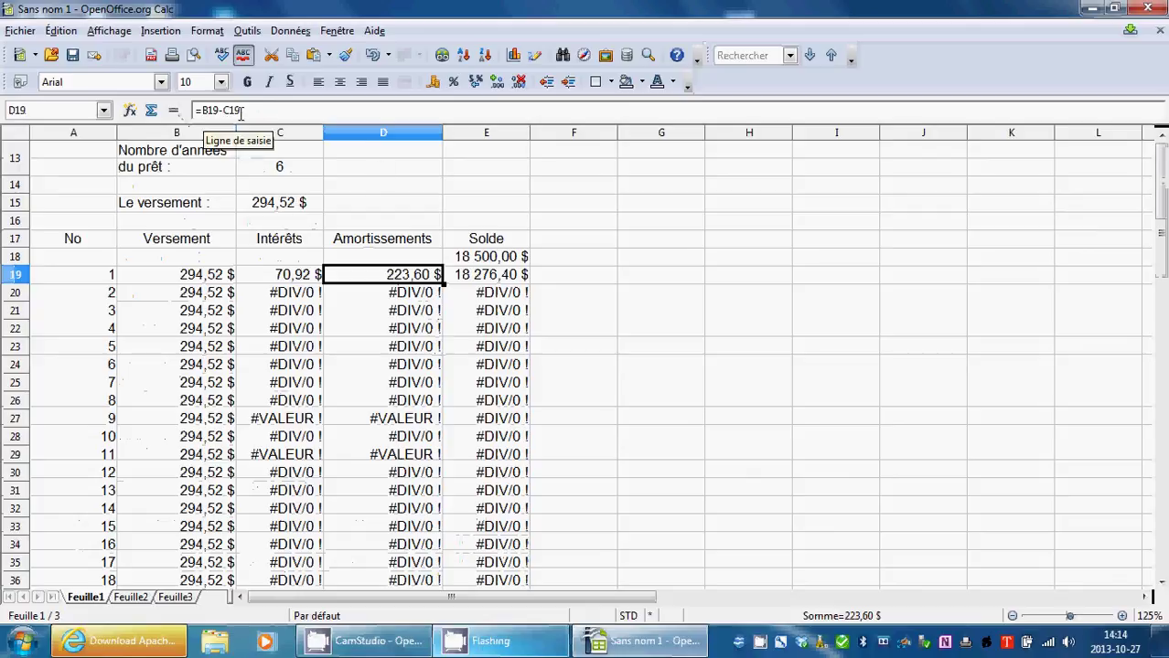
pyautogui.click(486, 277)
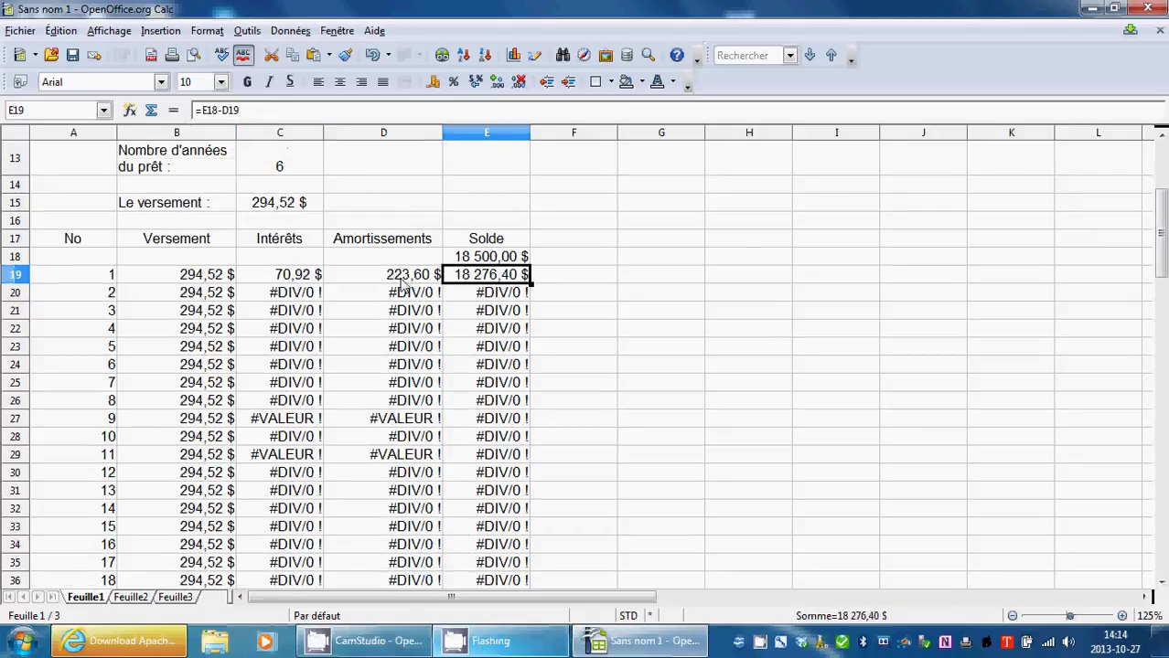
pyautogui.click(311, 277)
pyautogui.moveTo(315, 277); pyautogui.dragTo(485, 239)
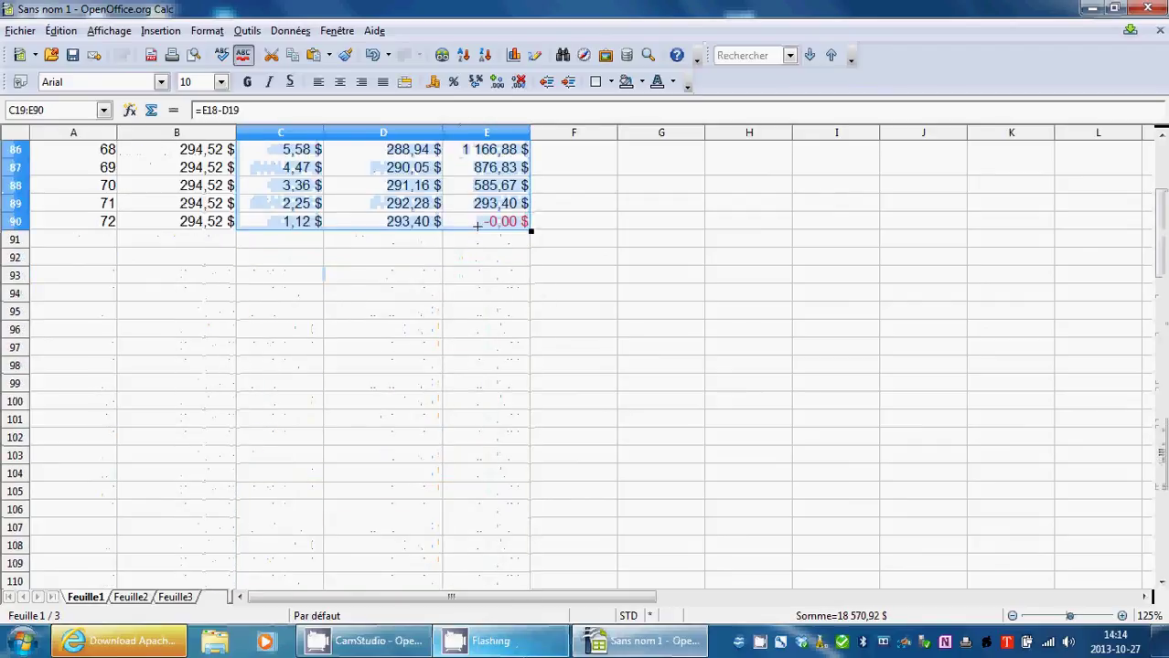
pyautogui.scroll(19, 540, 329)
pyautogui.scroll(10, 557, 347)
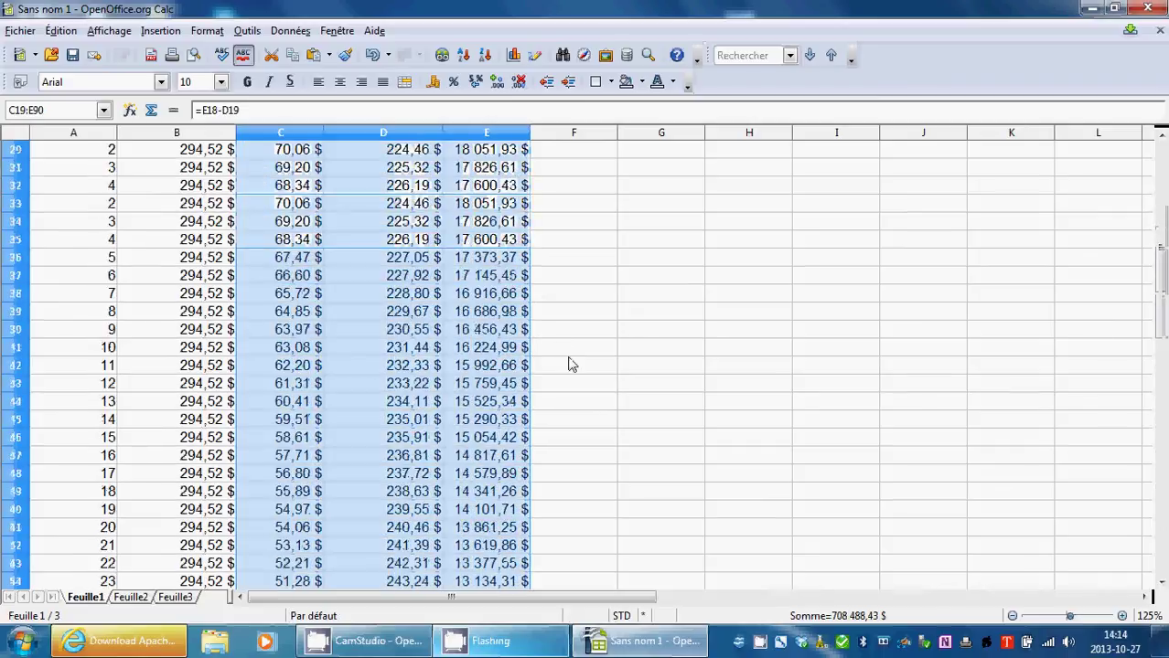
pyautogui.scroll(-4, 603, 393)
pyautogui.click(668, 355)
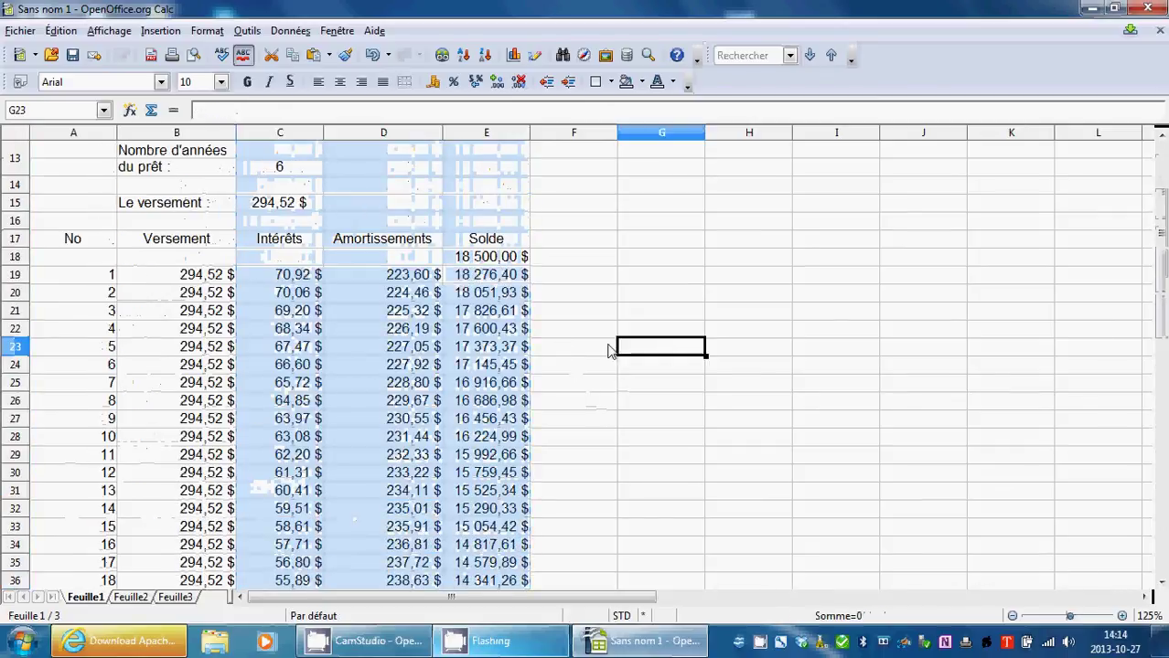
pyautogui.scroll(1, 589, 361)
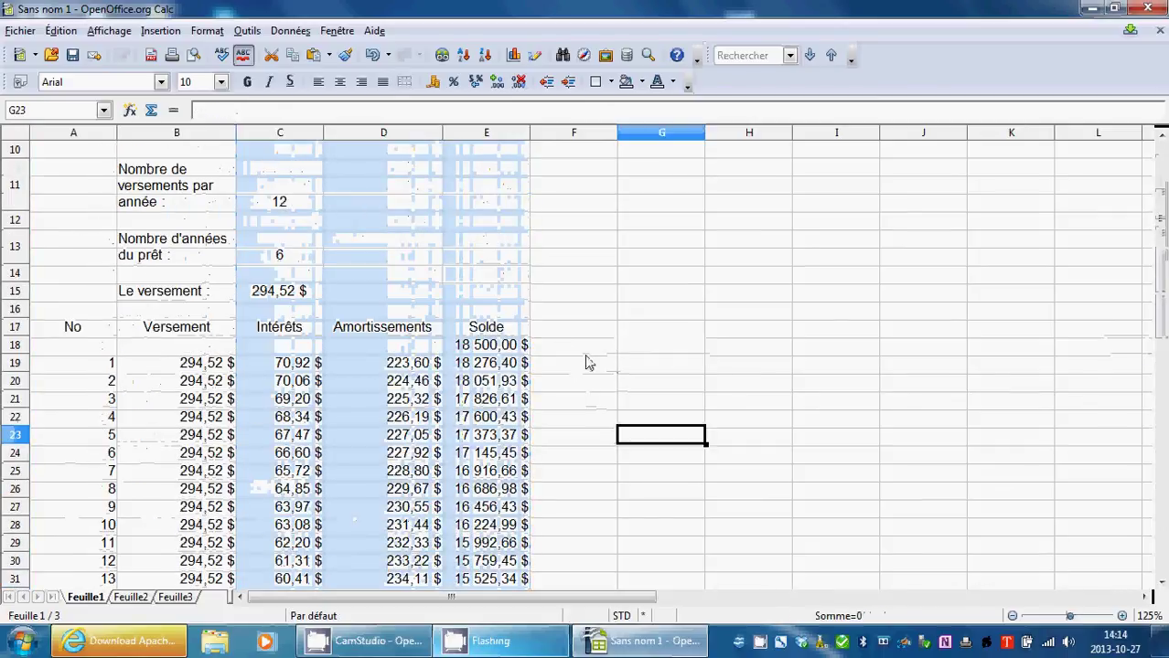
pyautogui.click(302, 364)
pyautogui.click(430, 365)
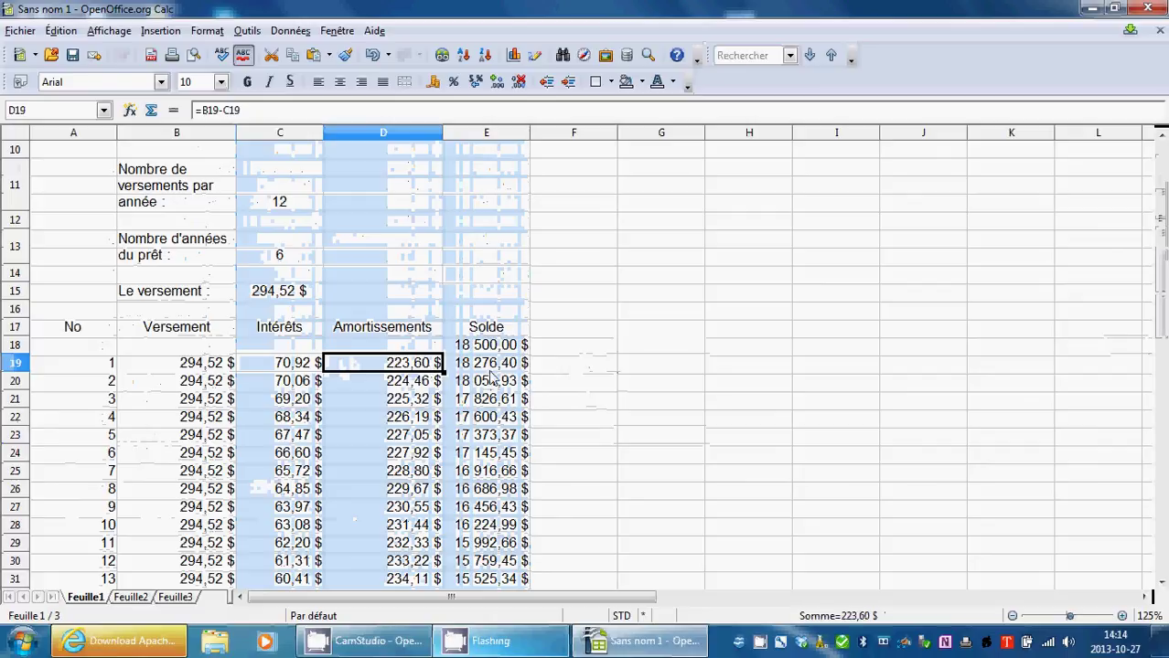
pyautogui.click(491, 371)
pyautogui.scroll(-12, 553, 458)
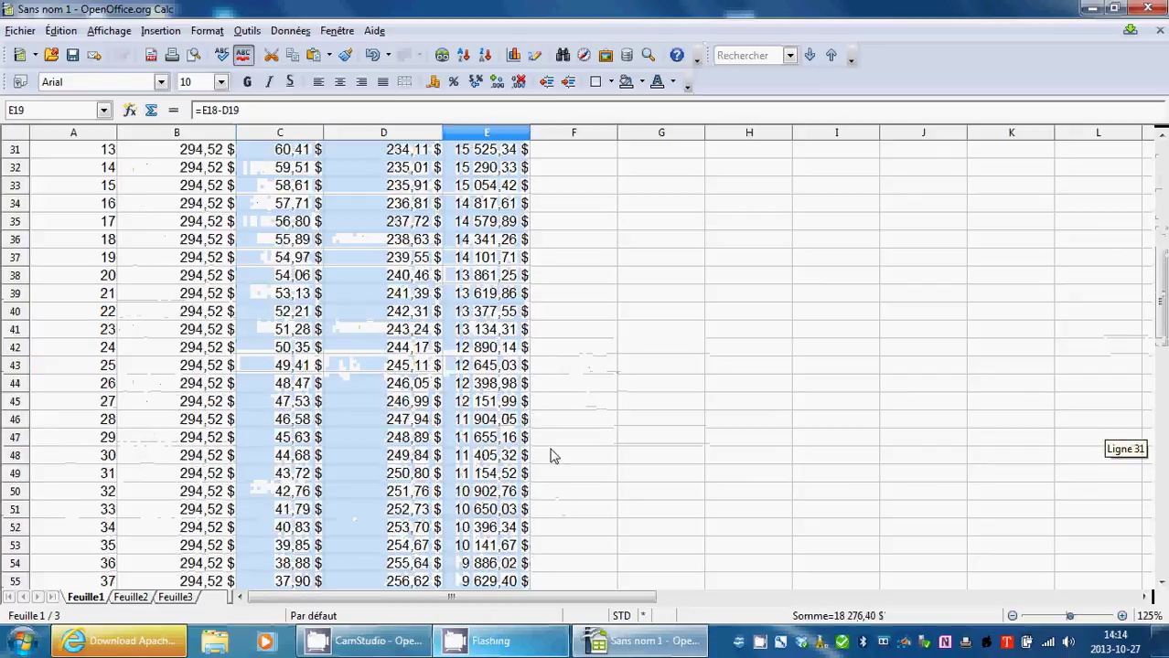
pyautogui.scroll(12, 550, 419)
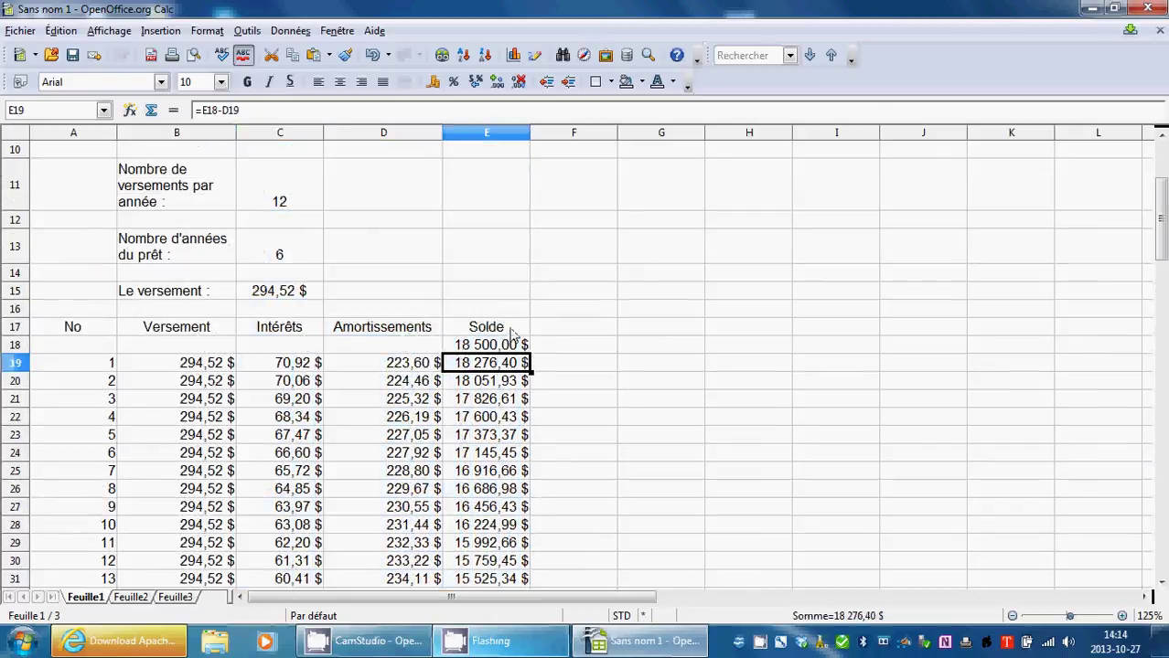
pyautogui.click(508, 326)
pyautogui.click(508, 380)
pyautogui.scroll(-16, 535, 442)
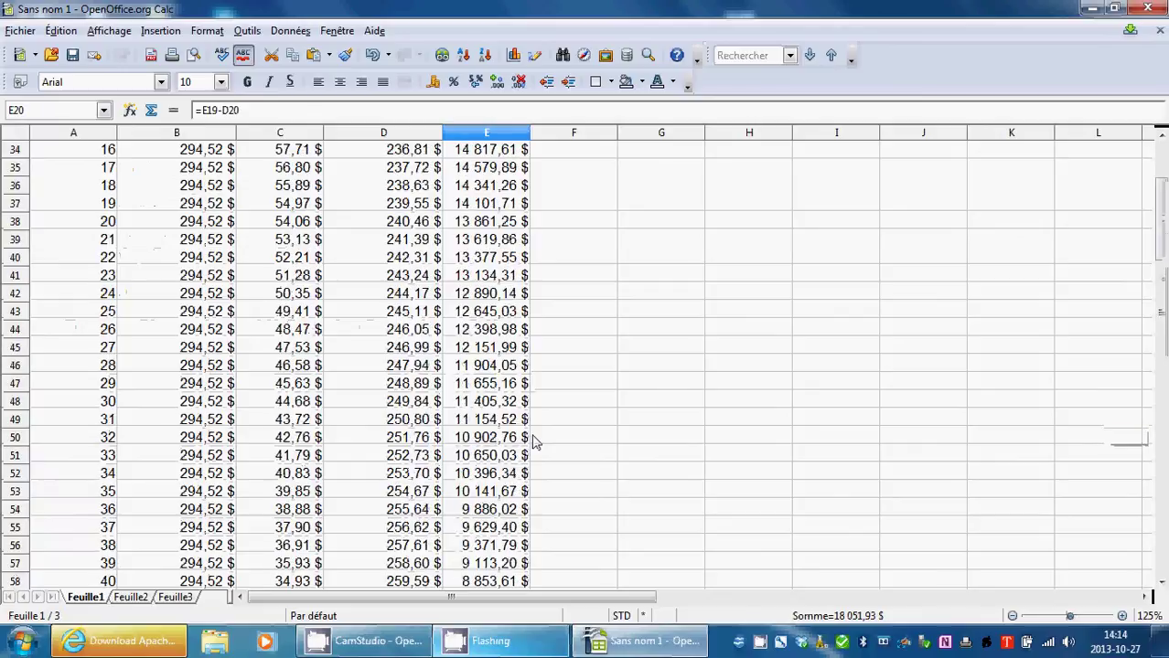
pyautogui.scroll(-7, 535, 439)
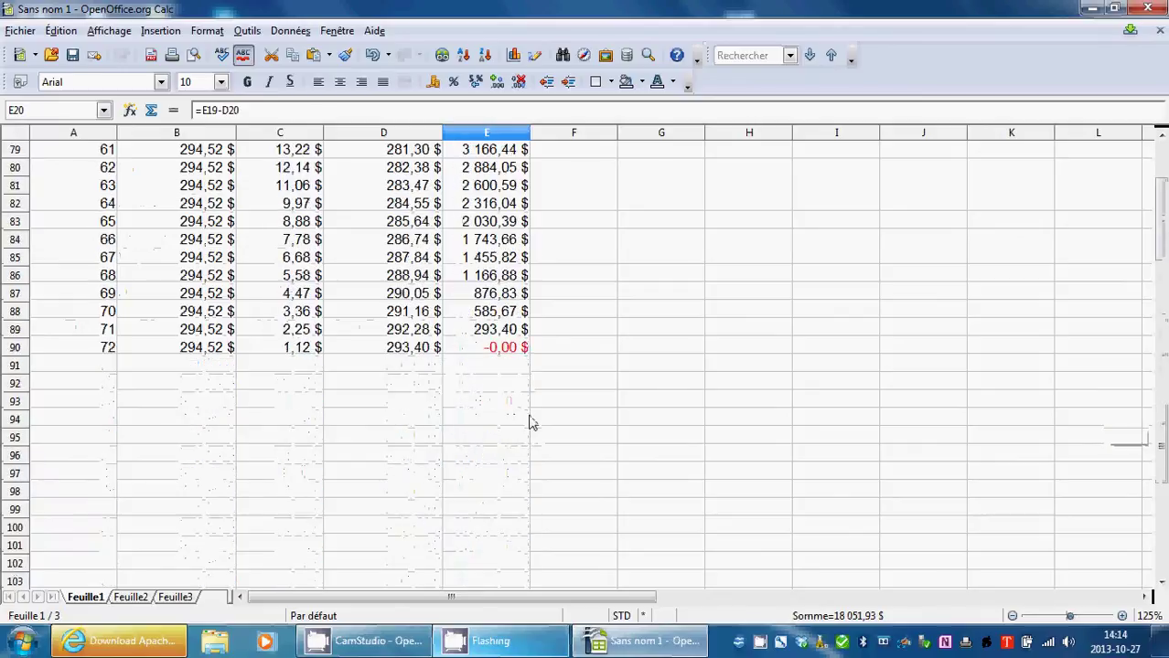
pyautogui.click(515, 353)
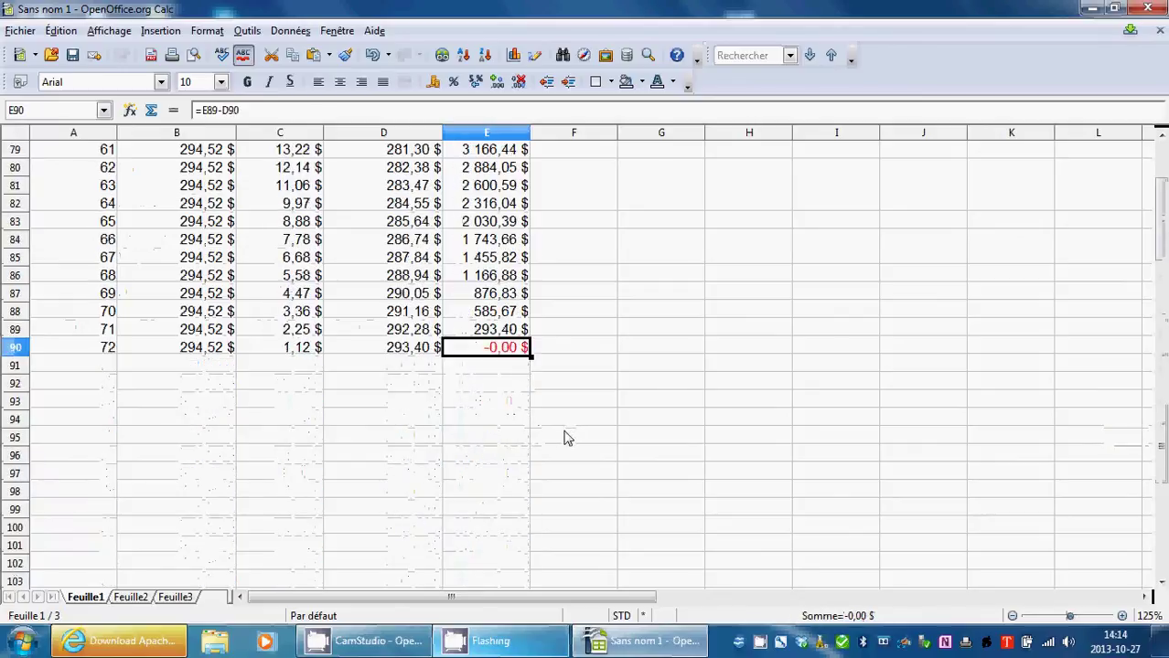
pyautogui.scroll(20, 564, 439)
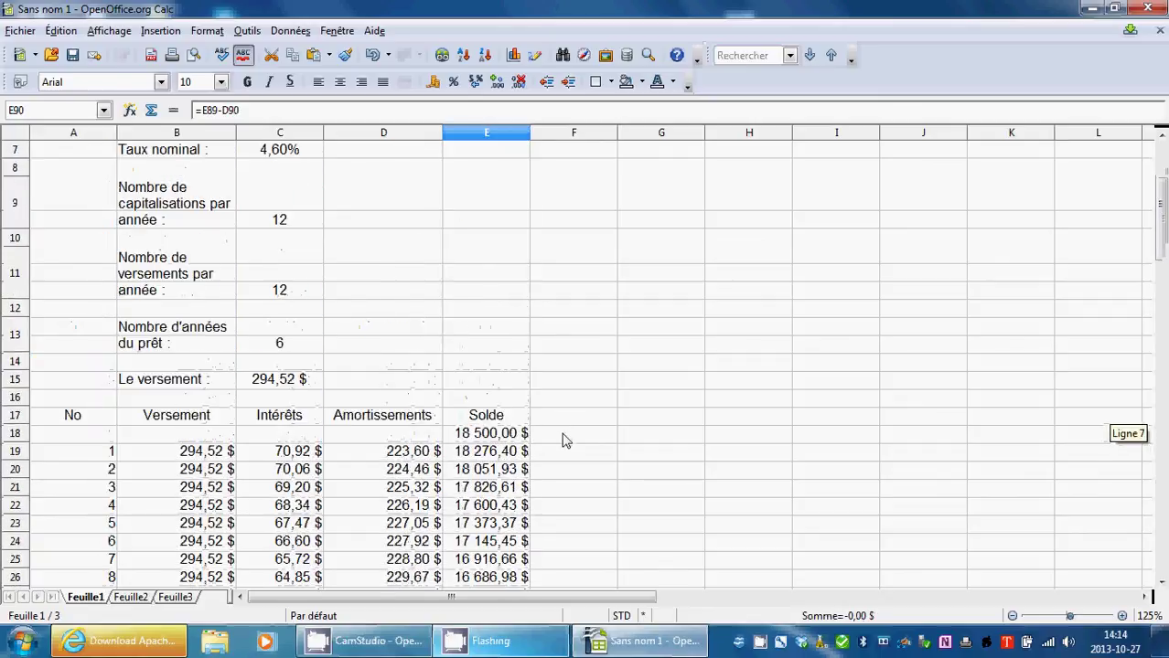
pyautogui.scroll(2, 564, 440)
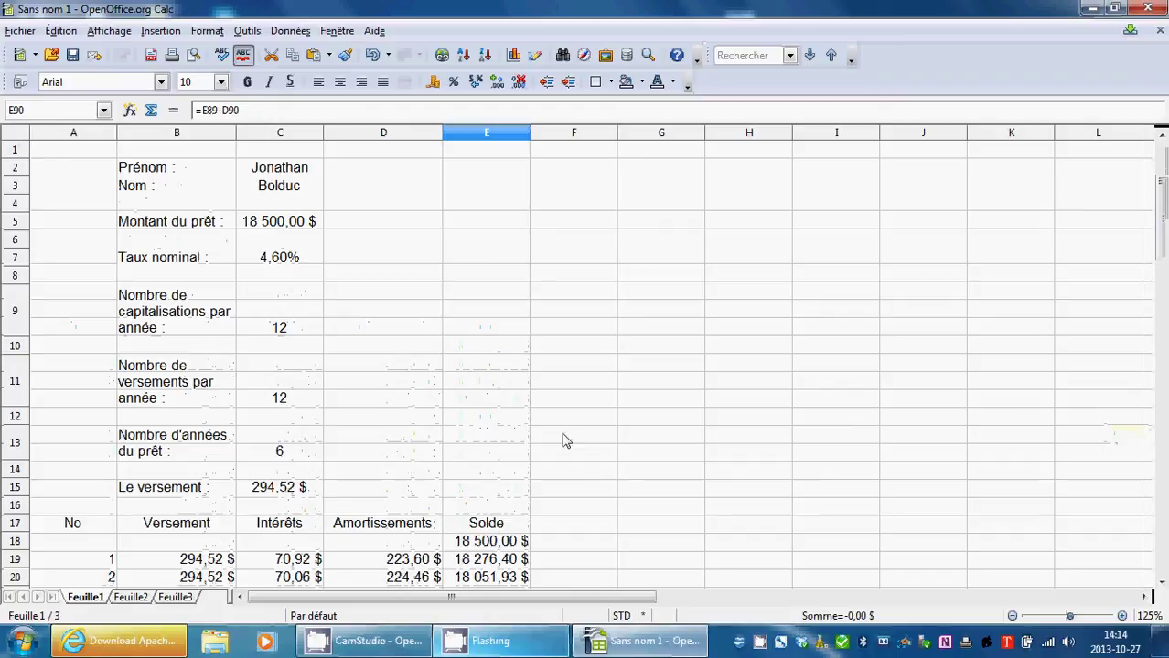
# Change capitalisations per year in C9 from 12 to 2, making the payment 528,25 $.
pyautogui.click(288, 395)
pyautogui.click(300, 336)
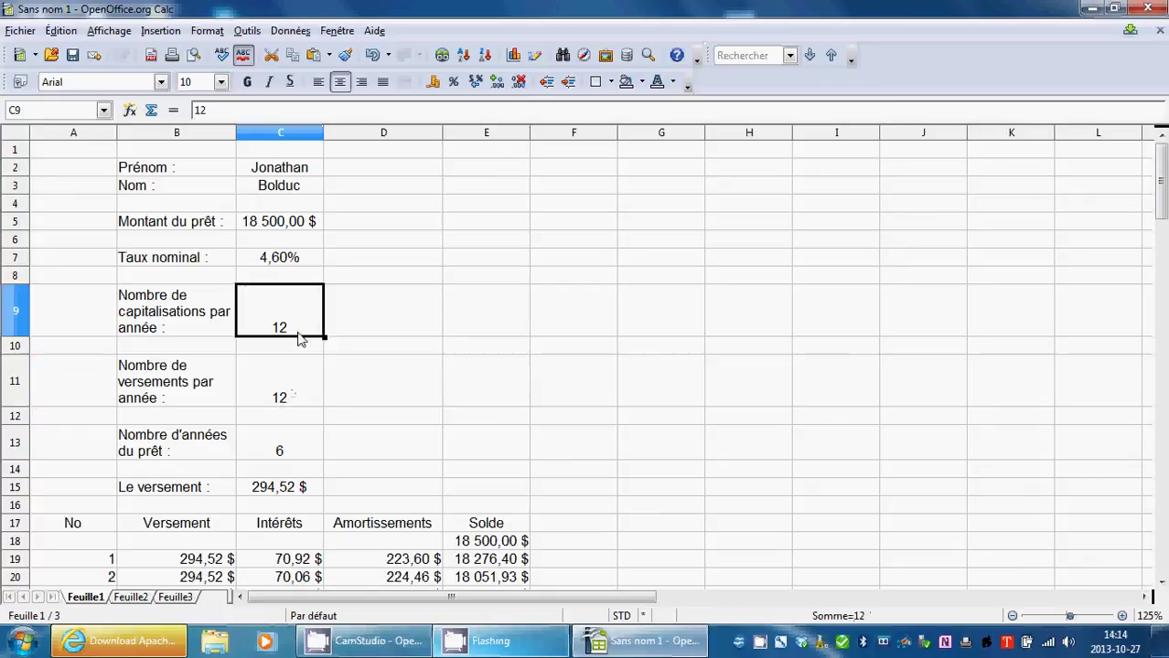
pyautogui.doubleClick(301, 335)
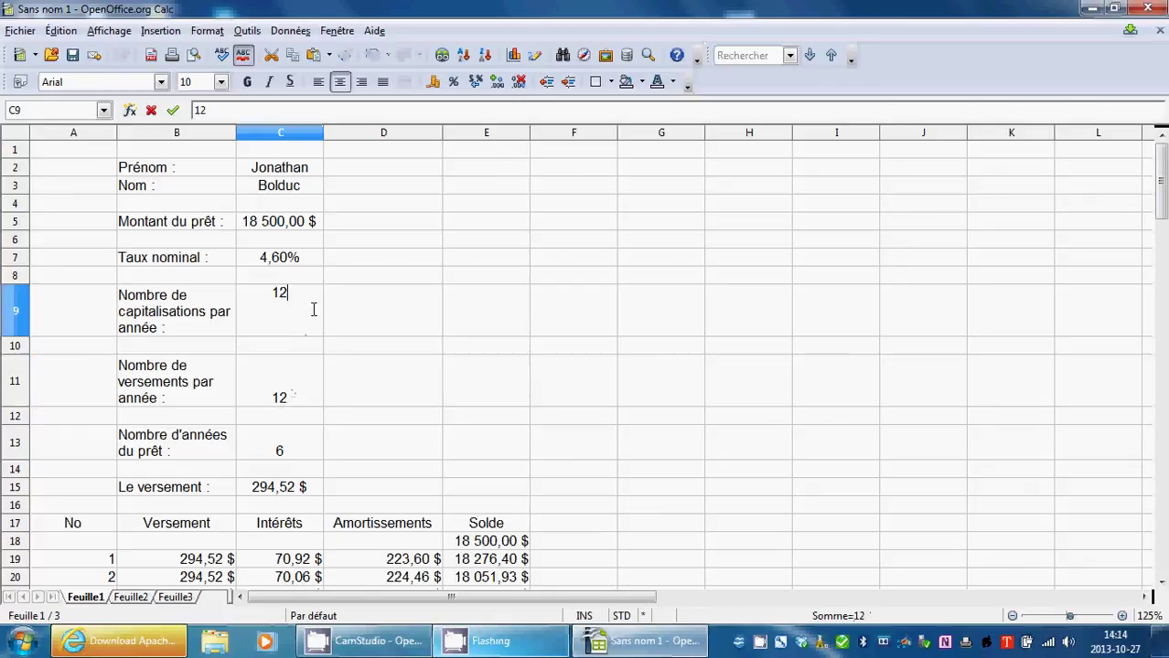
pyautogui.press('BackSpace')
pyautogui.press('BackSpace')
pyautogui.write('2')
pyautogui.click(263, 386)
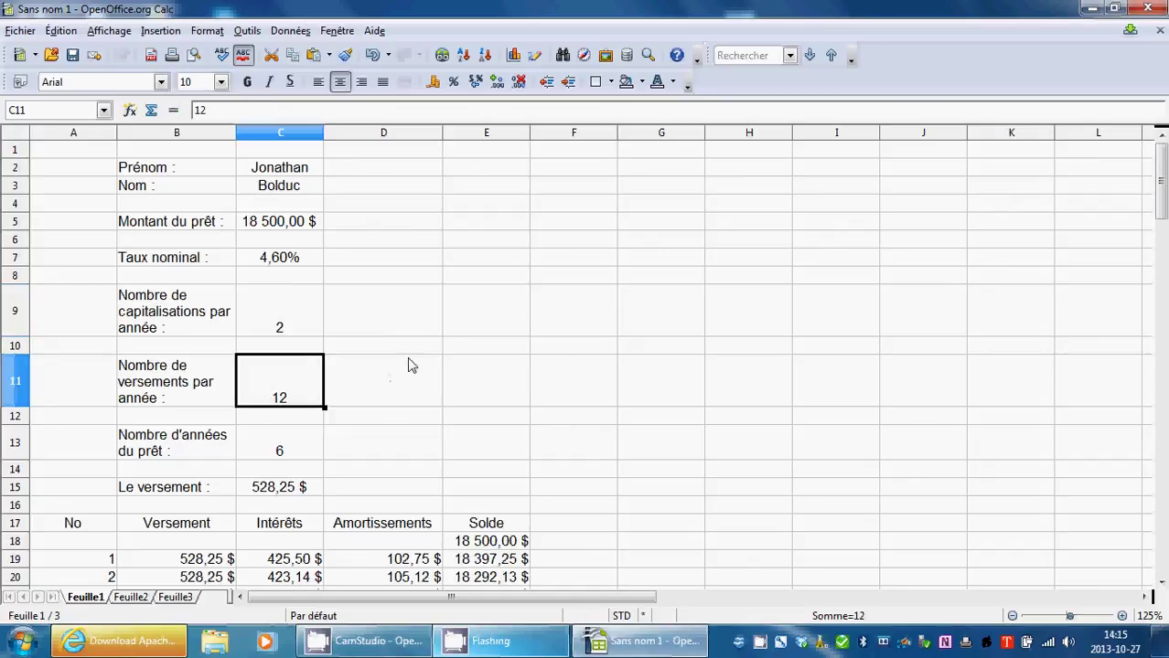
# Type the label 'Taux périodique équivalent :' into cell E2.
pyautogui.doubleClick(569, 172)
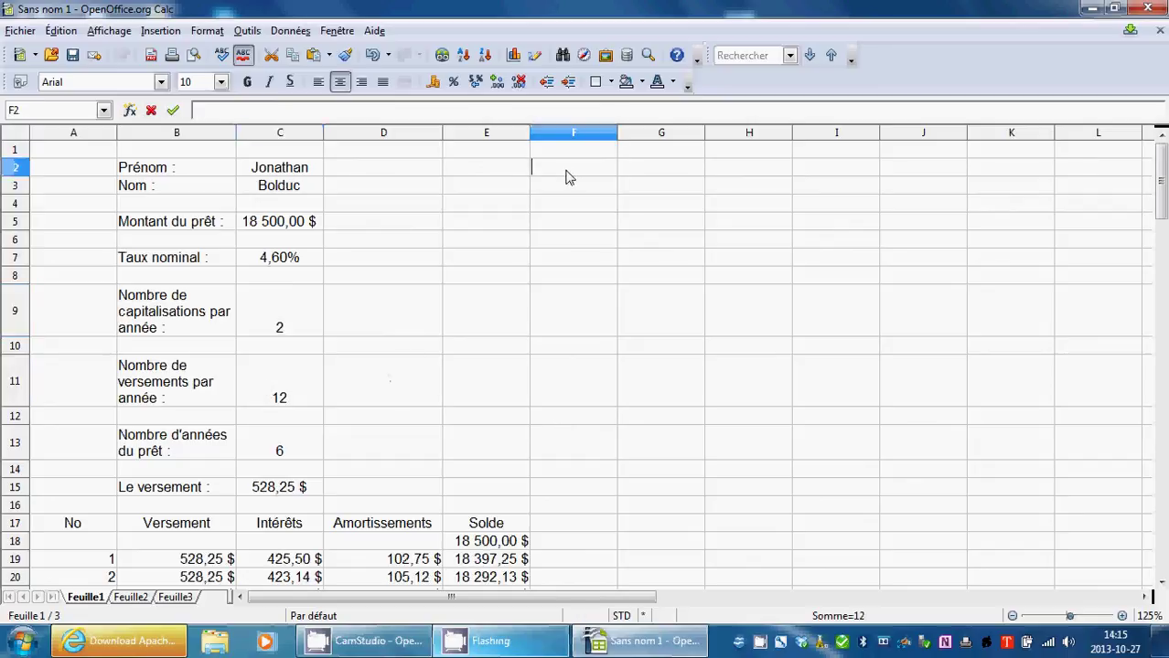
pyautogui.doubleClick(471, 174)
pyautogui.press('Escape')
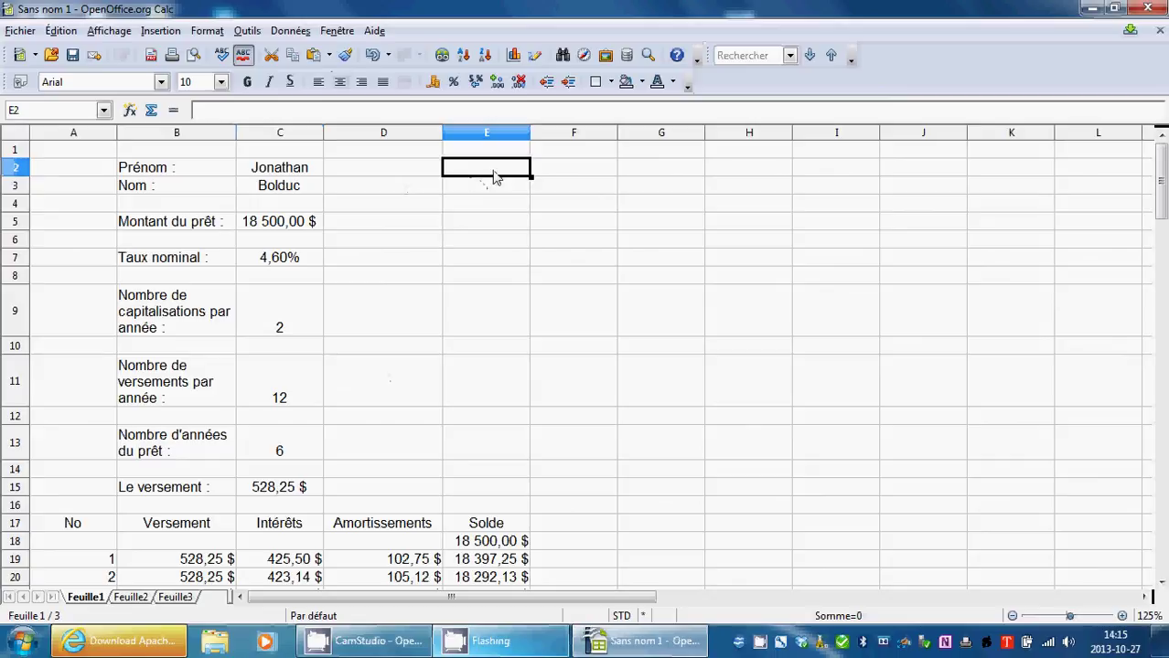
pyautogui.doubleClick(493, 178)
pyautogui.write('T')
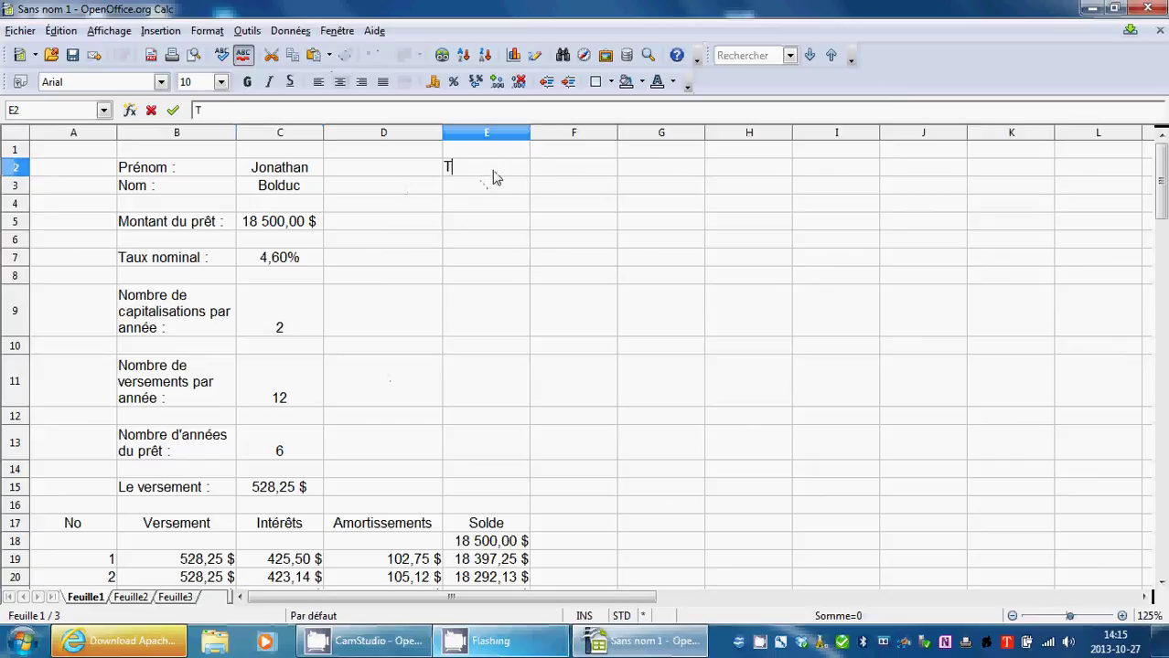
pyautogui.write('aux péri')
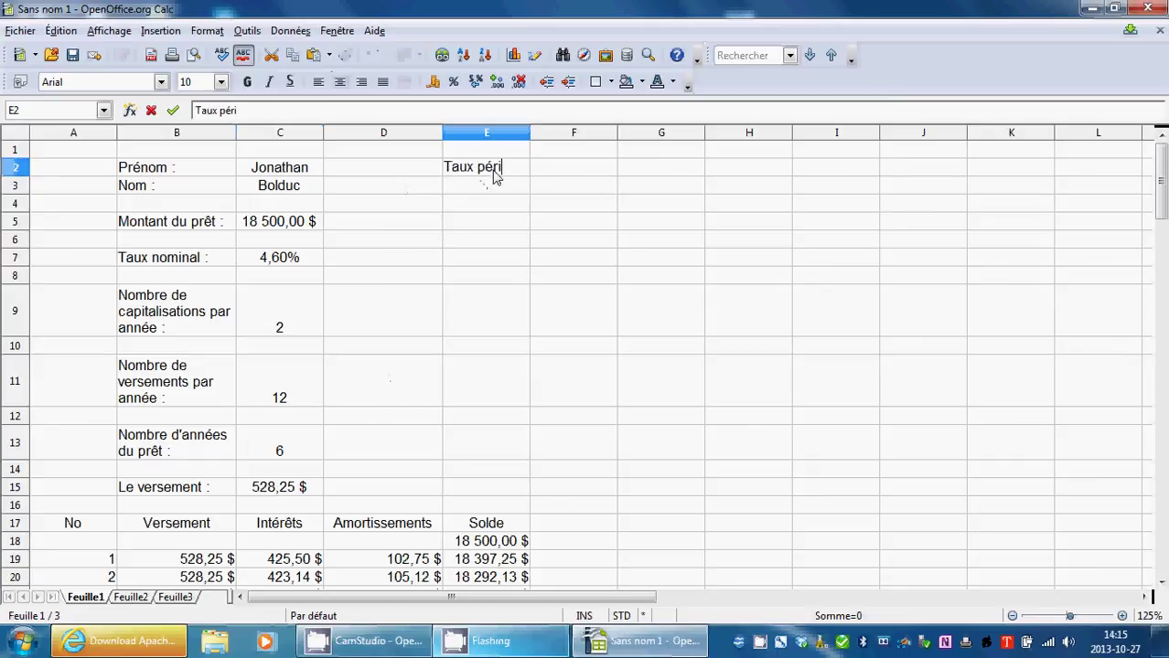
pyautogui.write('odique é')
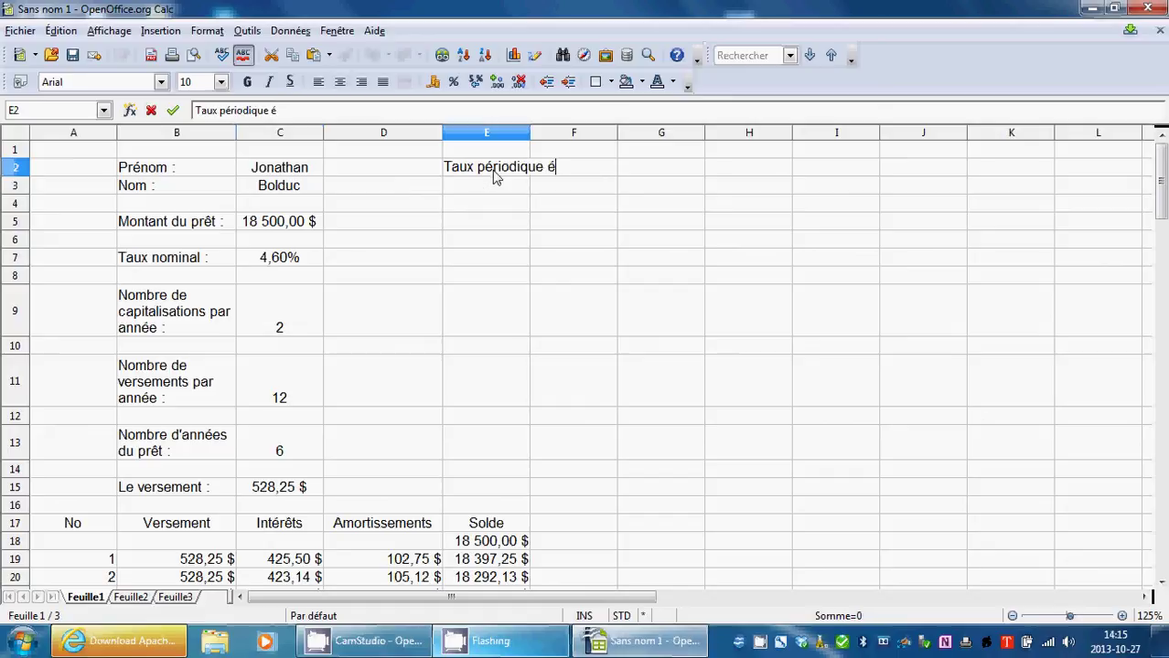
pyautogui.press('Tab')
pyautogui.write('u')
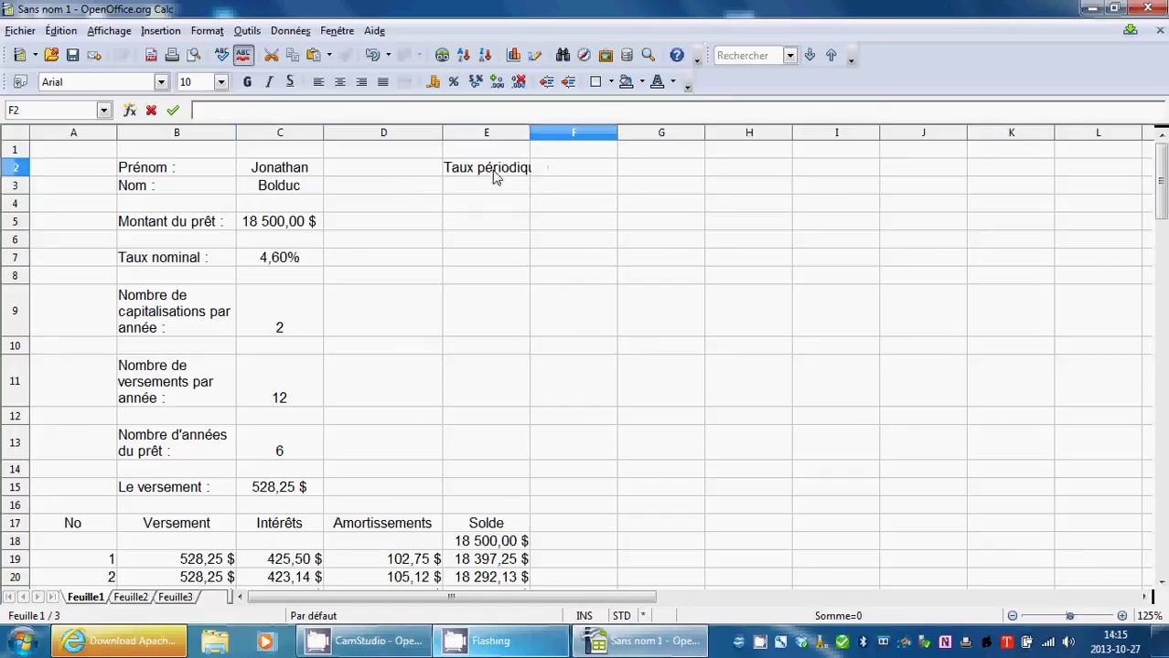
pyautogui.click(520, 165)
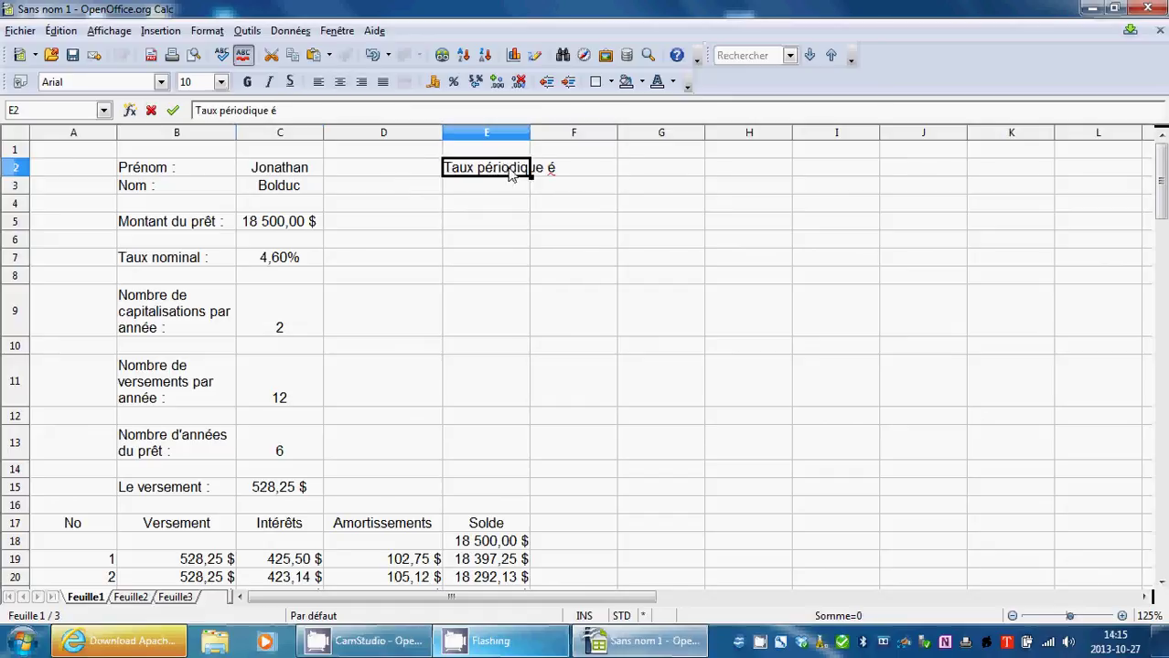
pyautogui.doubleClick(512, 167)
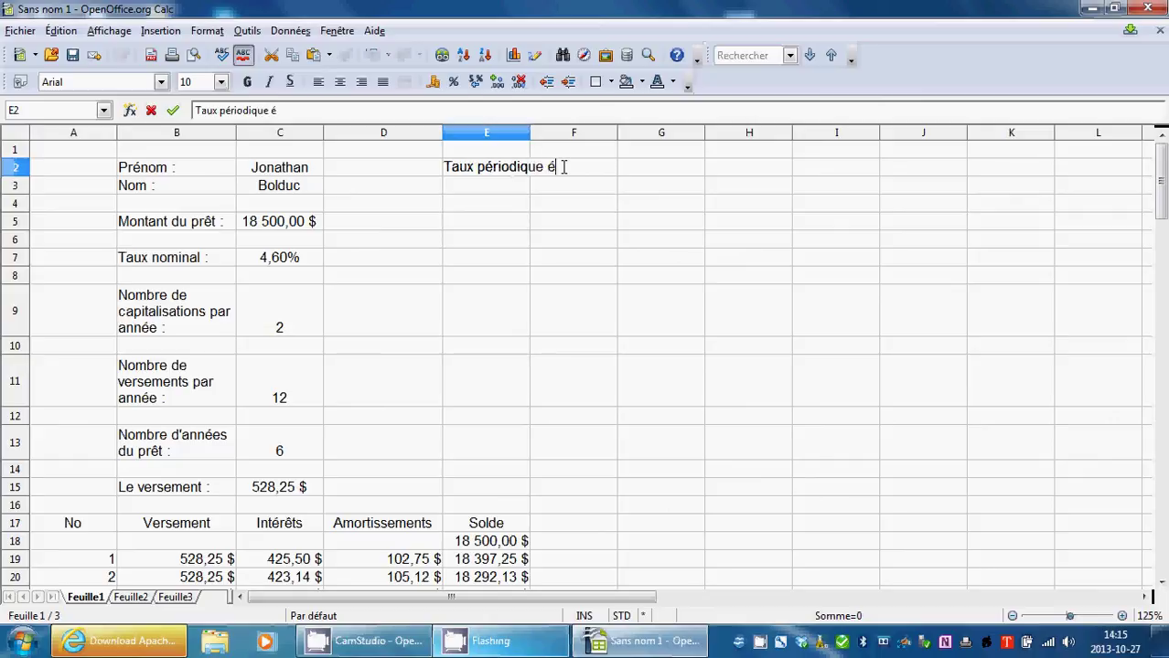
pyautogui.write('quivalent :')
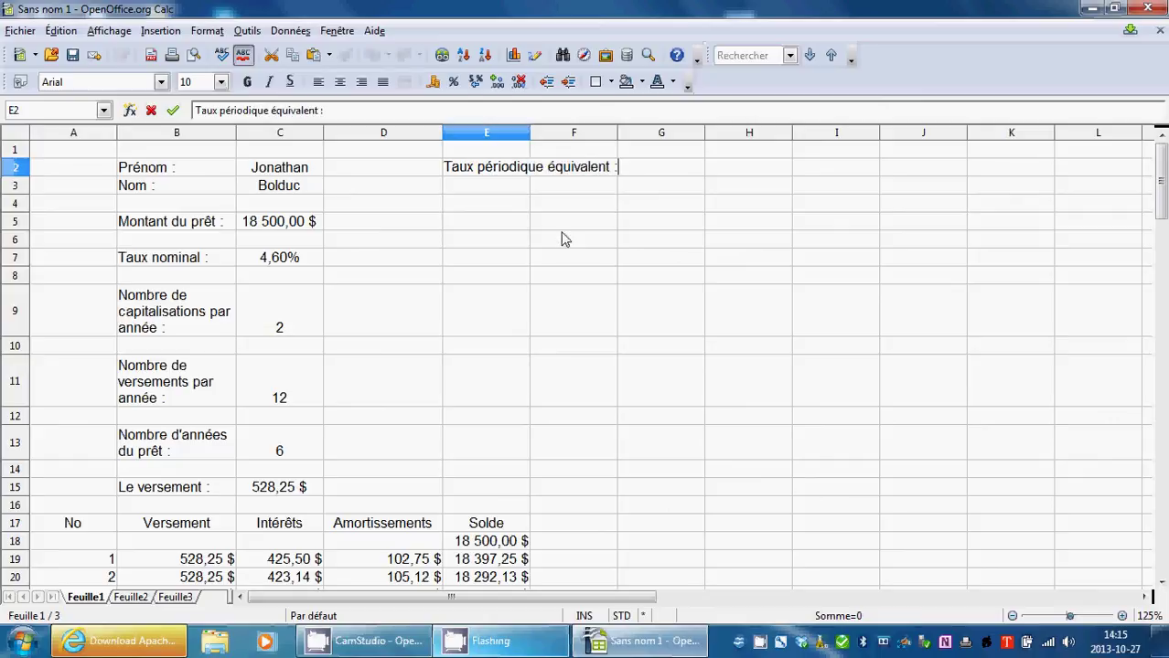
pyautogui.click(562, 240)
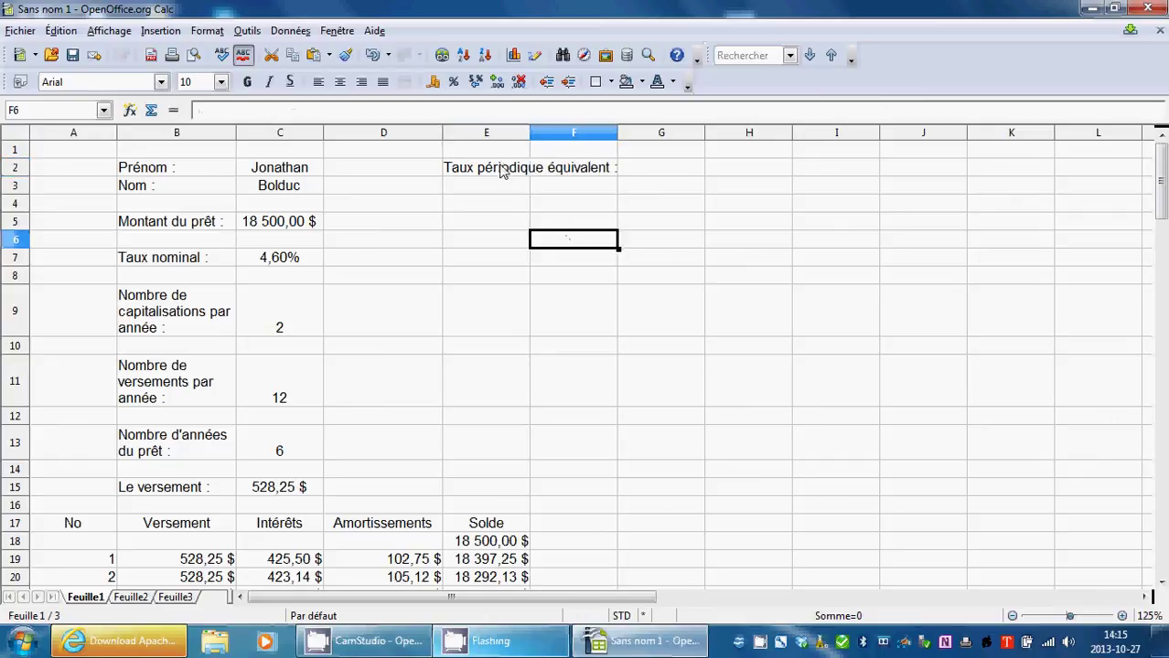
pyautogui.click(495, 171)
# Turn on automatic text wrapping for the E2 label and check column E's width.
pyautogui.rightClick(497, 174)
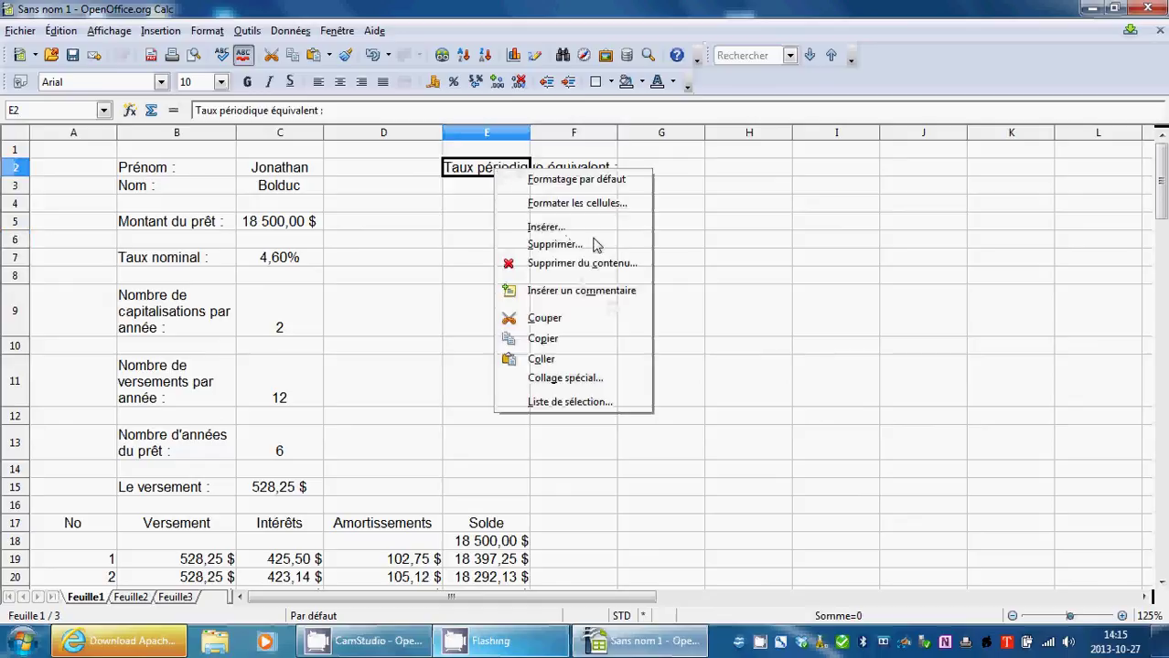
pyautogui.click(576, 204)
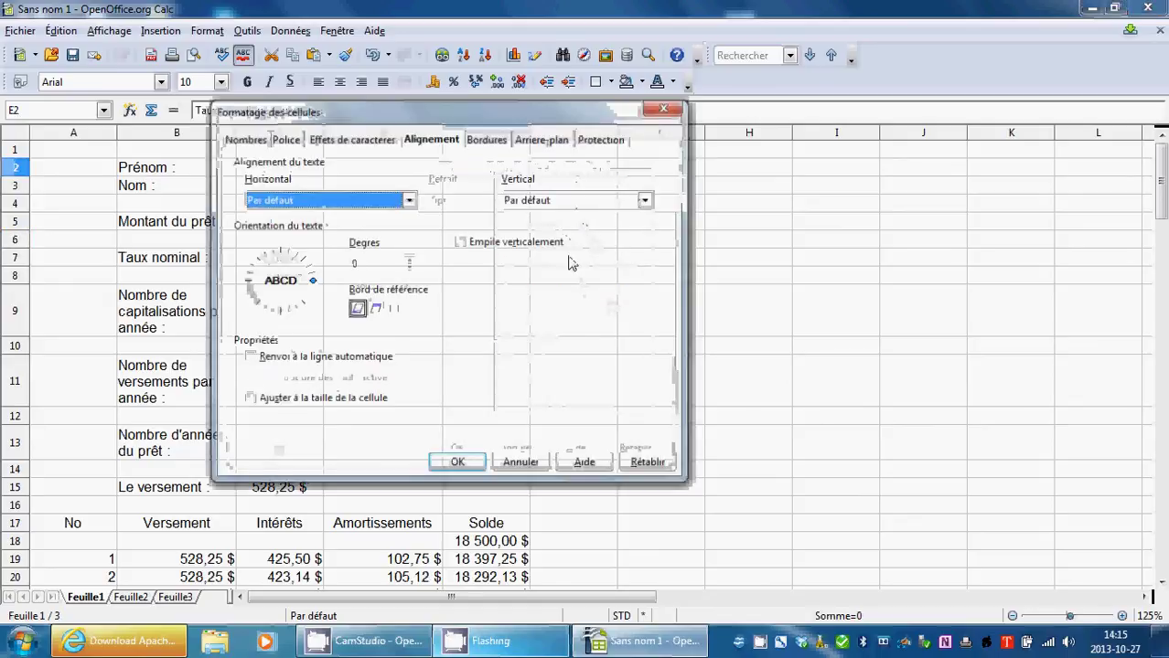
pyautogui.click(255, 360)
pyautogui.click(457, 464)
pyautogui.click(569, 277)
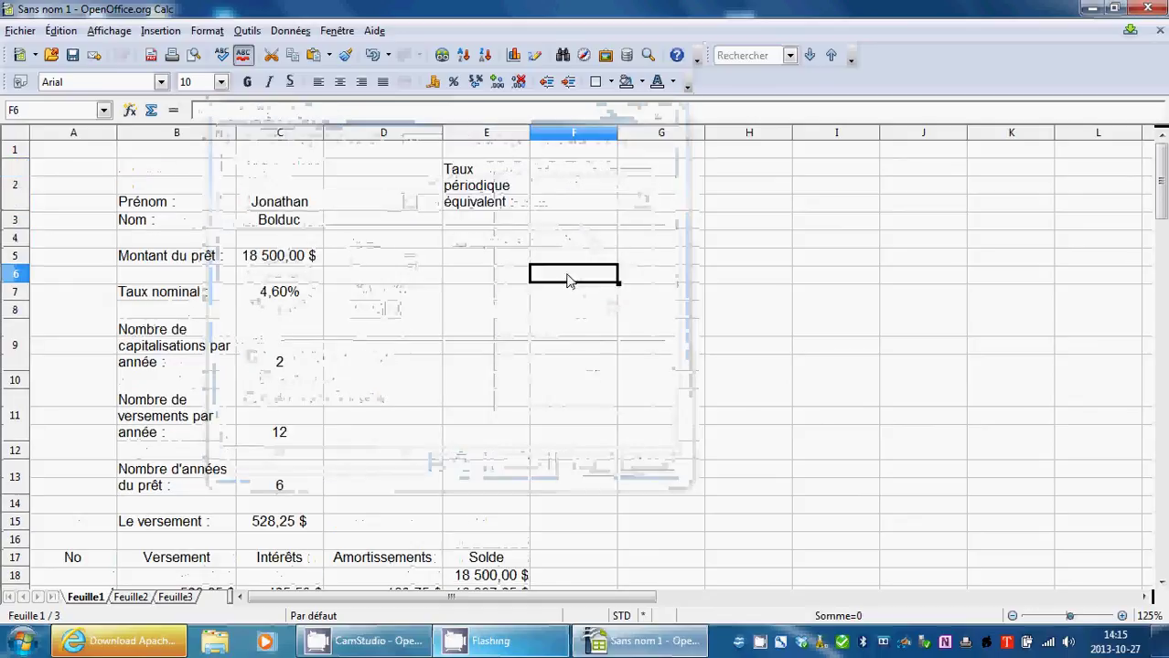
pyautogui.click(493, 203)
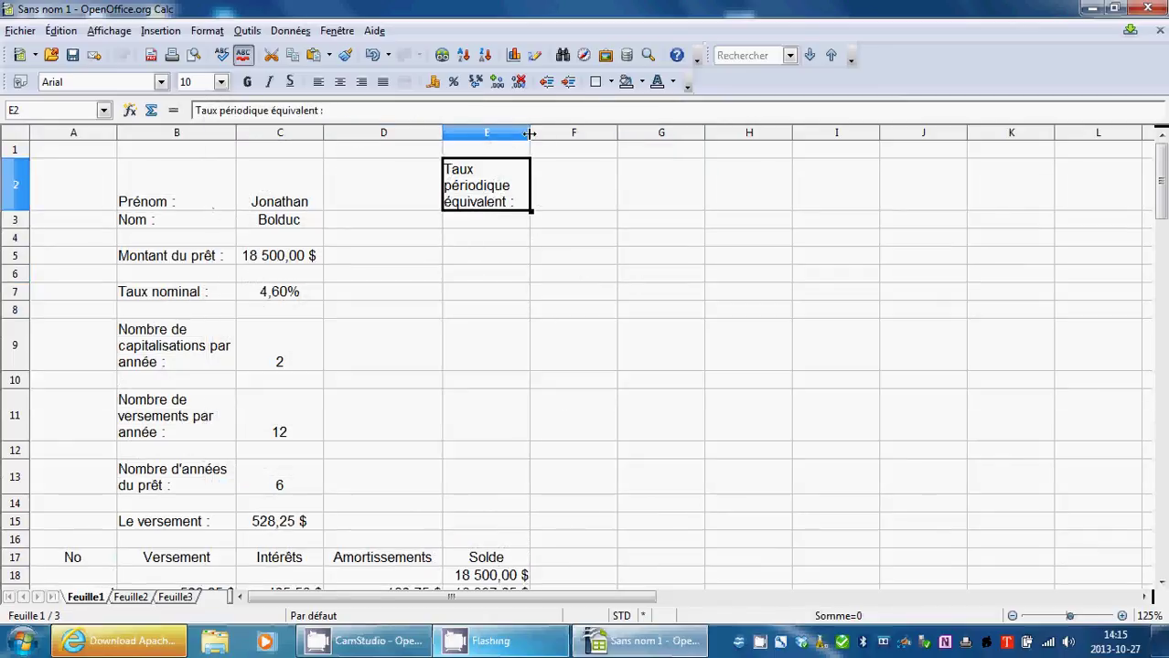
pyautogui.moveTo(530, 135)
pyautogui.mouseDown()
pyautogui.moveTo(564, 137)
pyautogui.moveTo(530, 144)
pyautogui.mouseUp()
# Cut the label text out of E2, leaving the cell empty.
pyautogui.doubleClick(503, 201)
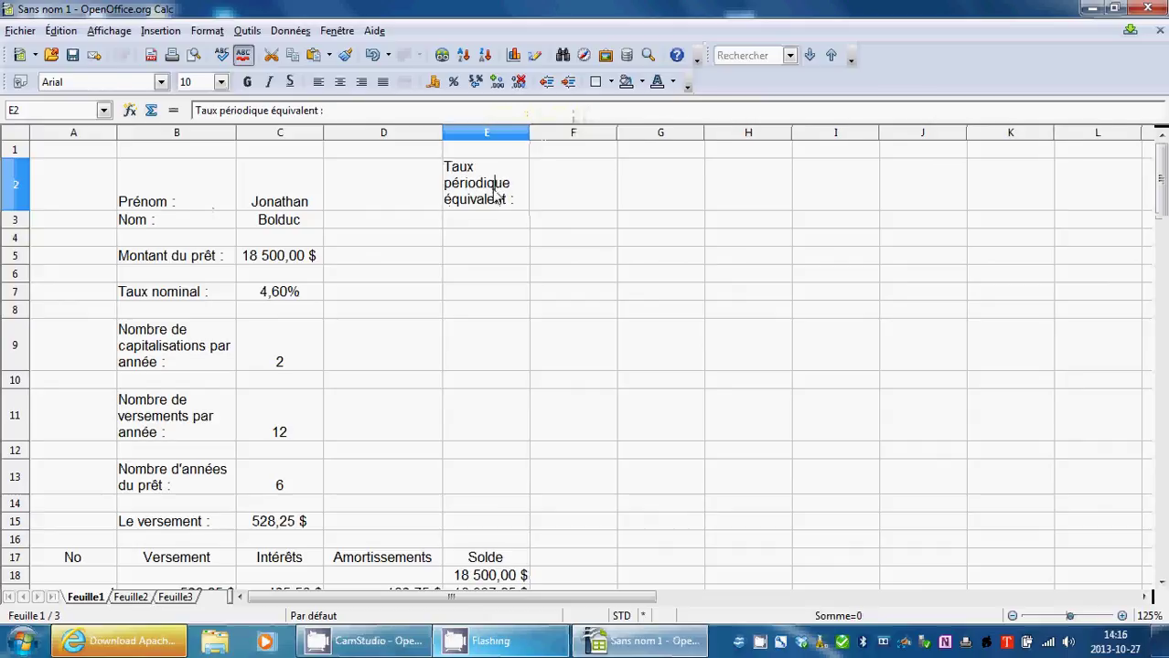
pyautogui.moveTo(496, 183); pyautogui.dragTo(444, 167)
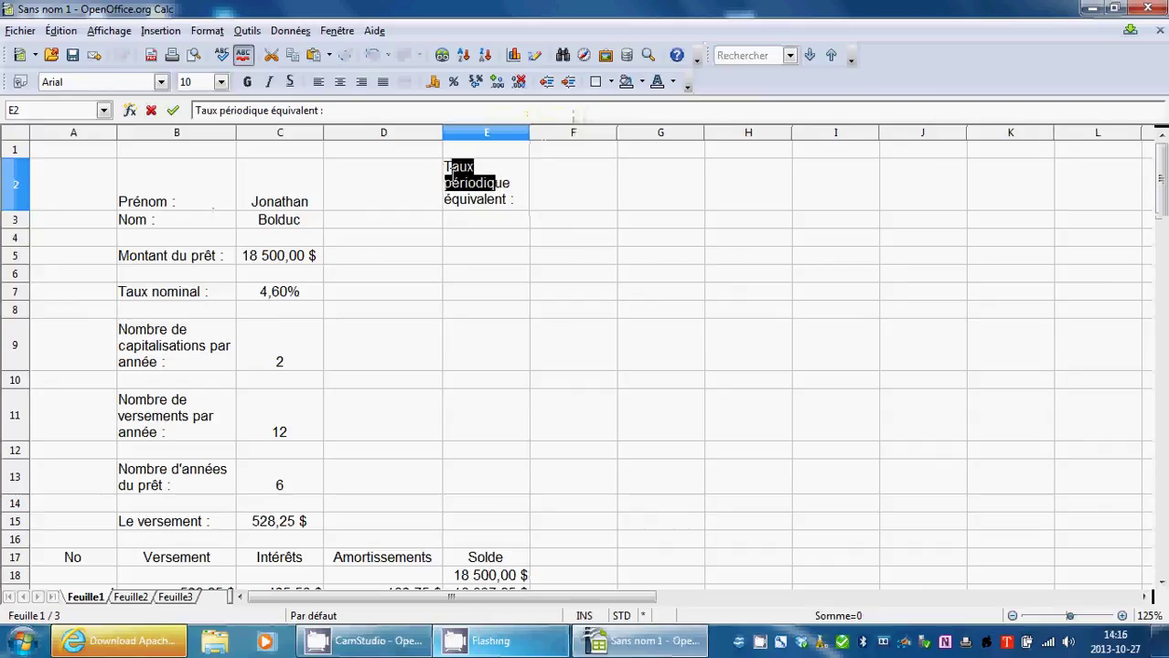
pyautogui.moveTo(516, 209); pyautogui.dragTo(446, 167)
pyautogui.hotkey('ctrl', 'c')
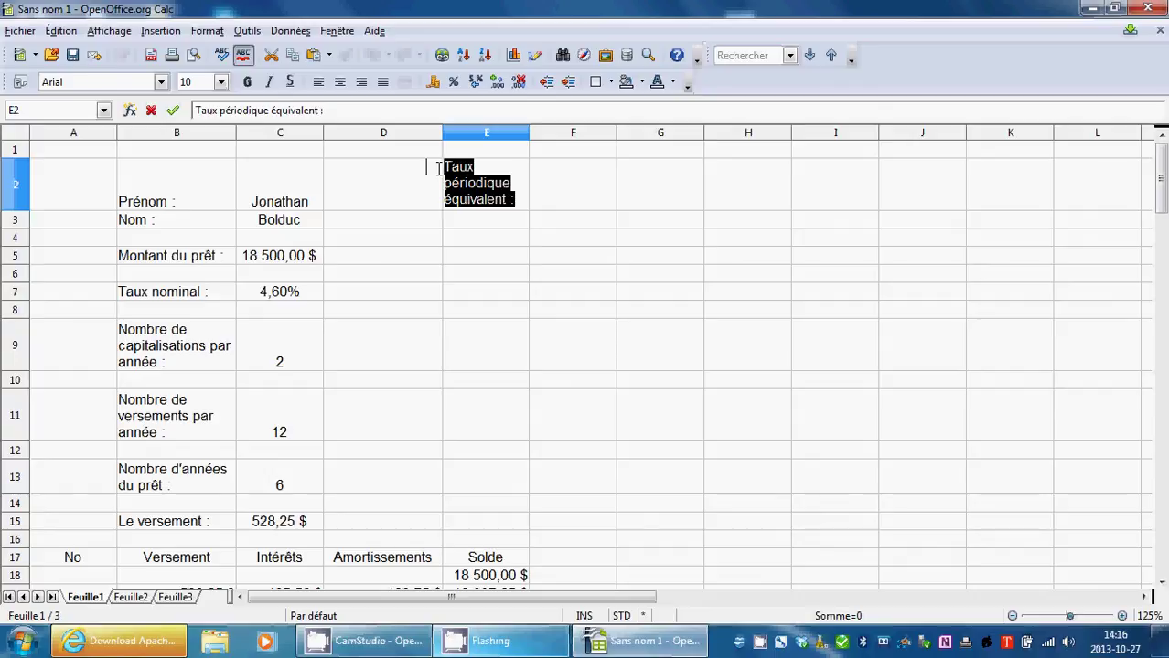
pyautogui.press('BackSpace')
pyautogui.click(516, 293)
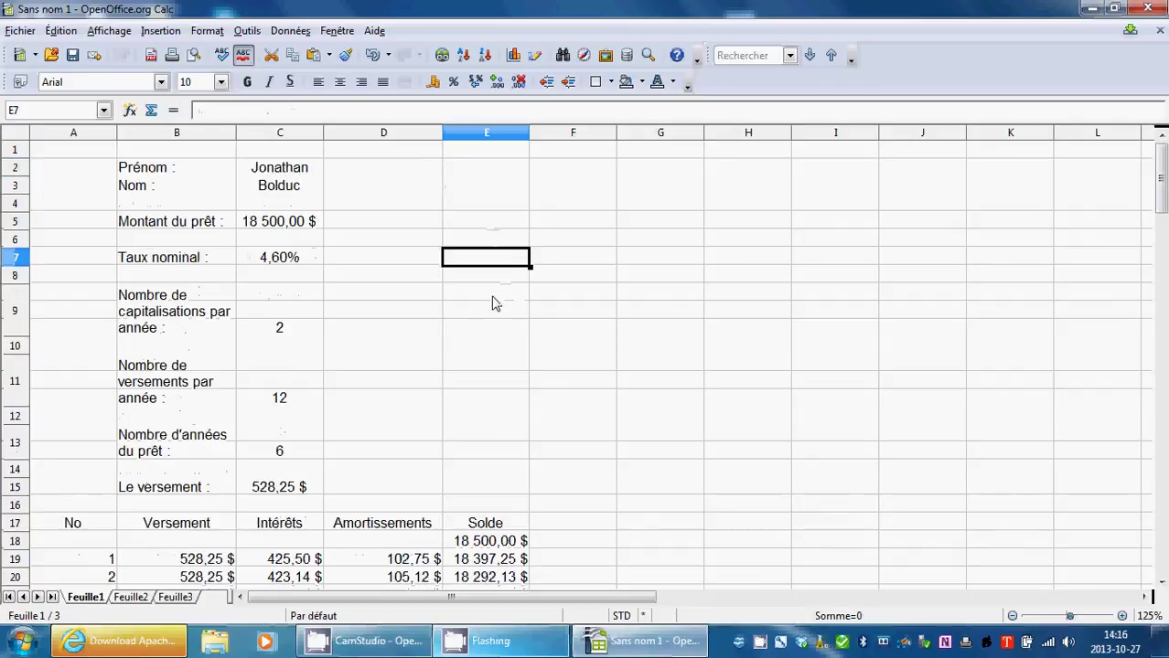
# Paste the 'Taux périodique équivalent :' label into E9.
pyautogui.doubleClick(492, 303)
pyautogui.hotkey('ctrl', 'v')
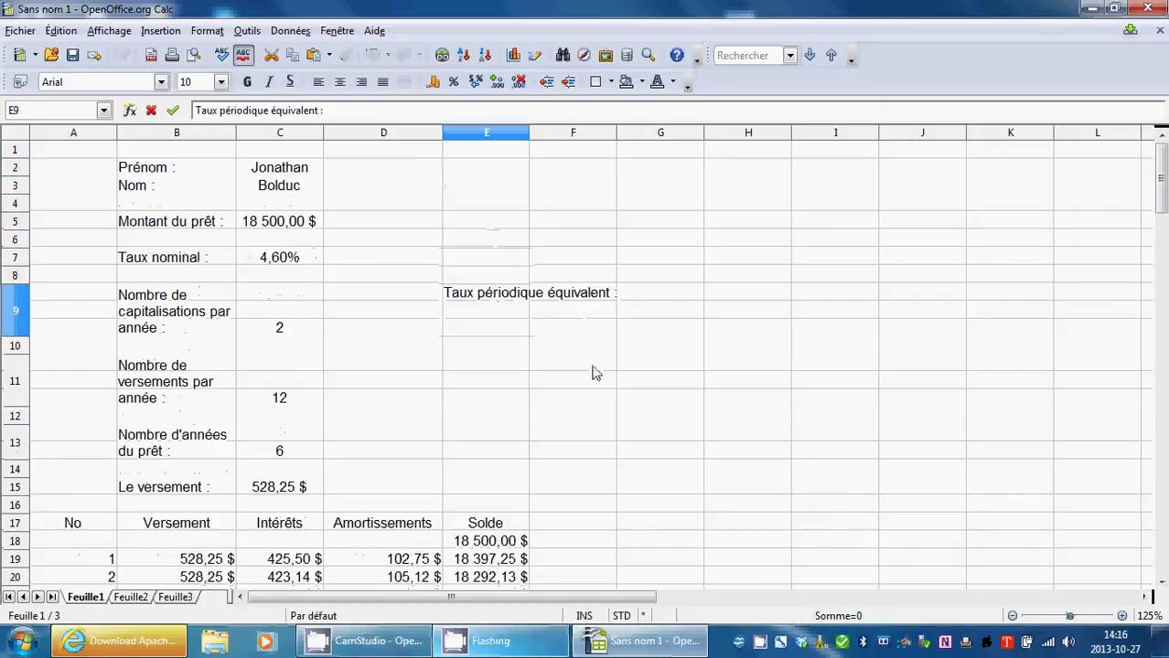
pyautogui.click(655, 429)
# Apply automatic wrapping to E9 so the label spans three lines.
pyautogui.rightClick(517, 311)
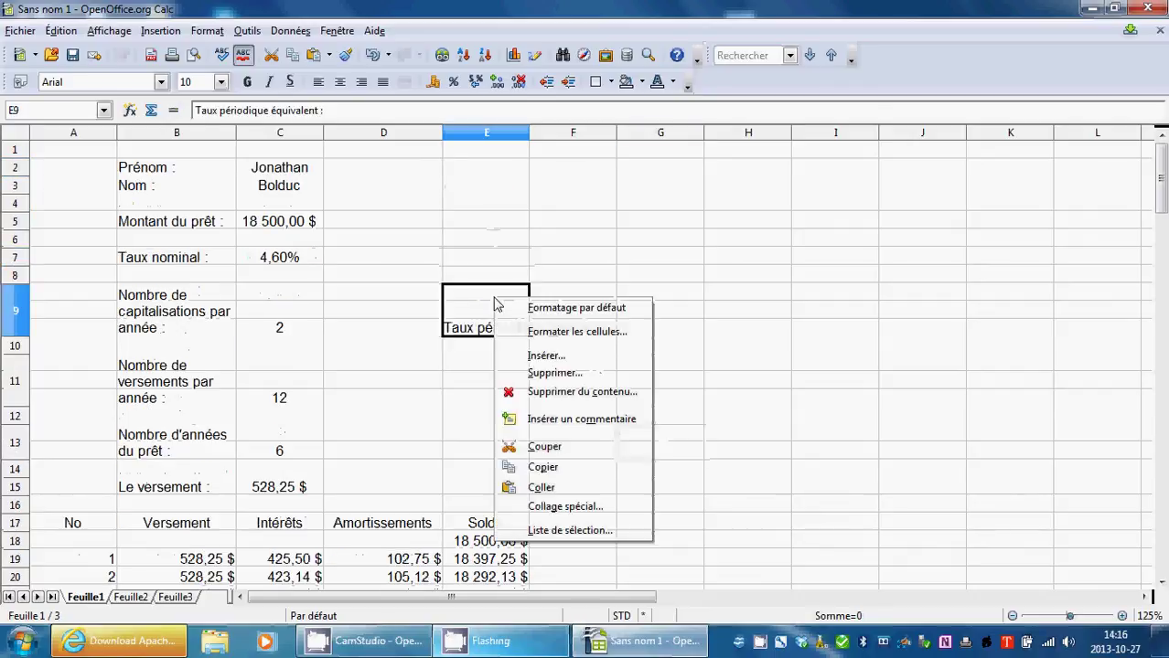
pyautogui.click(560, 333)
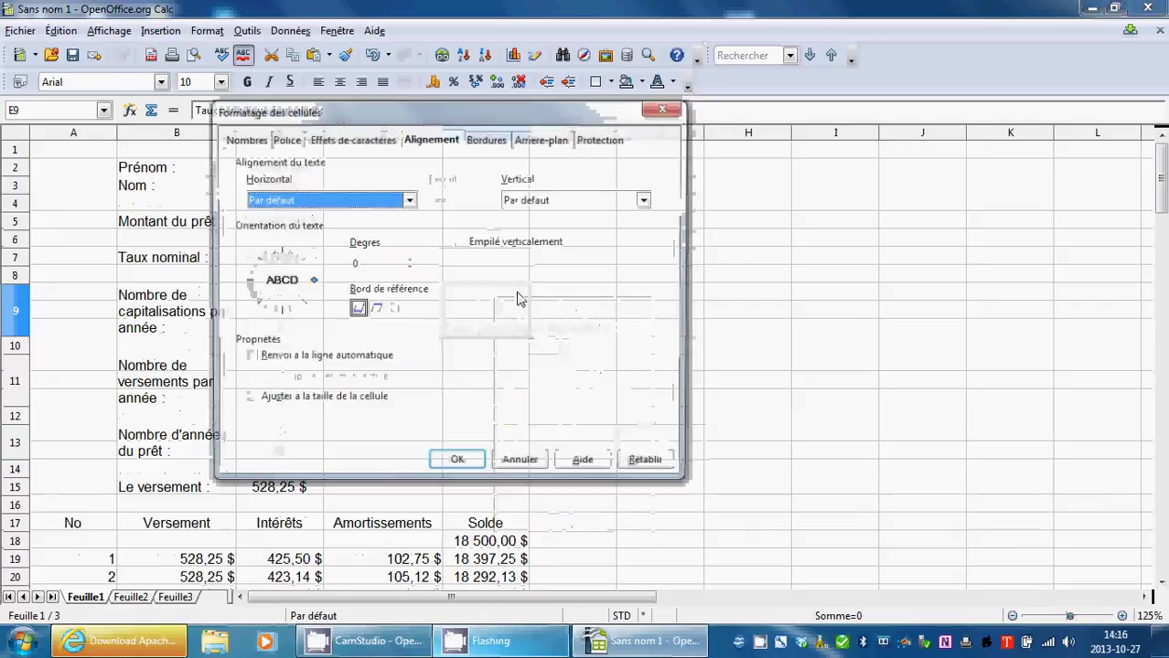
pyautogui.click(444, 465)
pyautogui.click(567, 379)
pyautogui.click(555, 319)
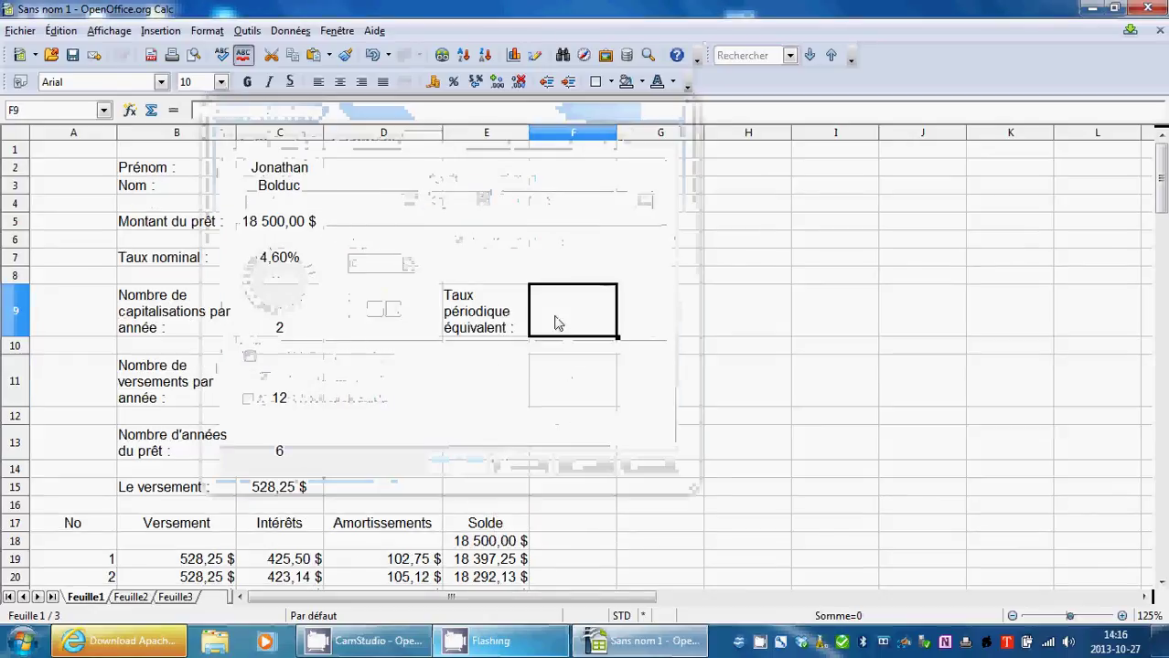
pyautogui.doubleClick(555, 318)
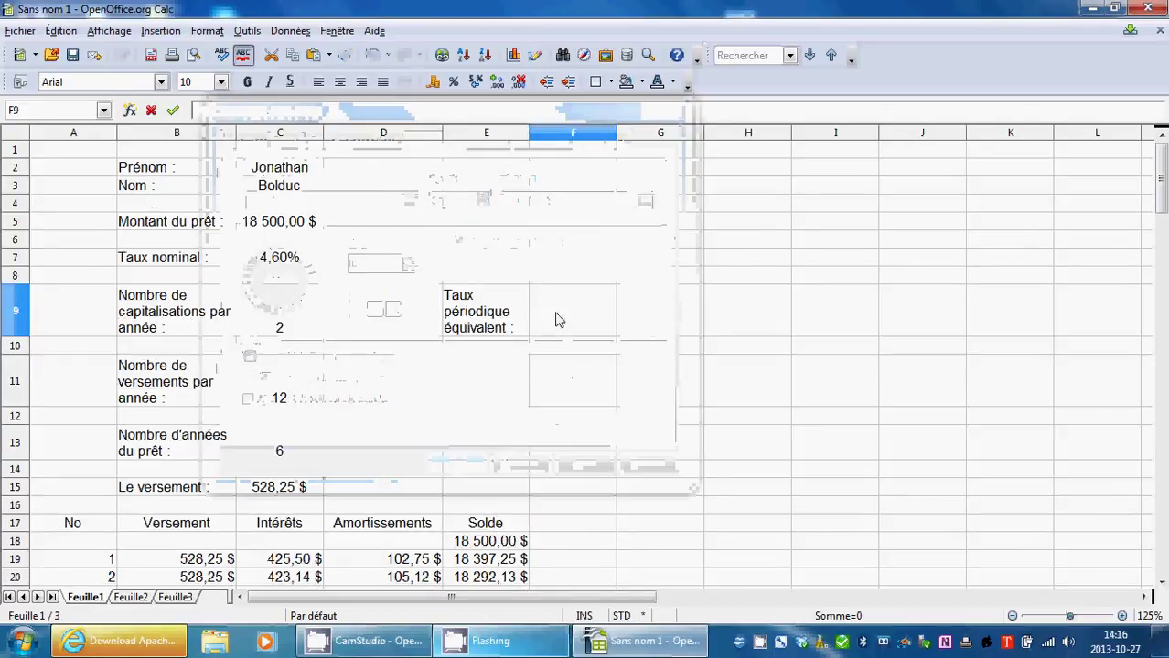
pyautogui.click(504, 407)
pyautogui.click(578, 311)
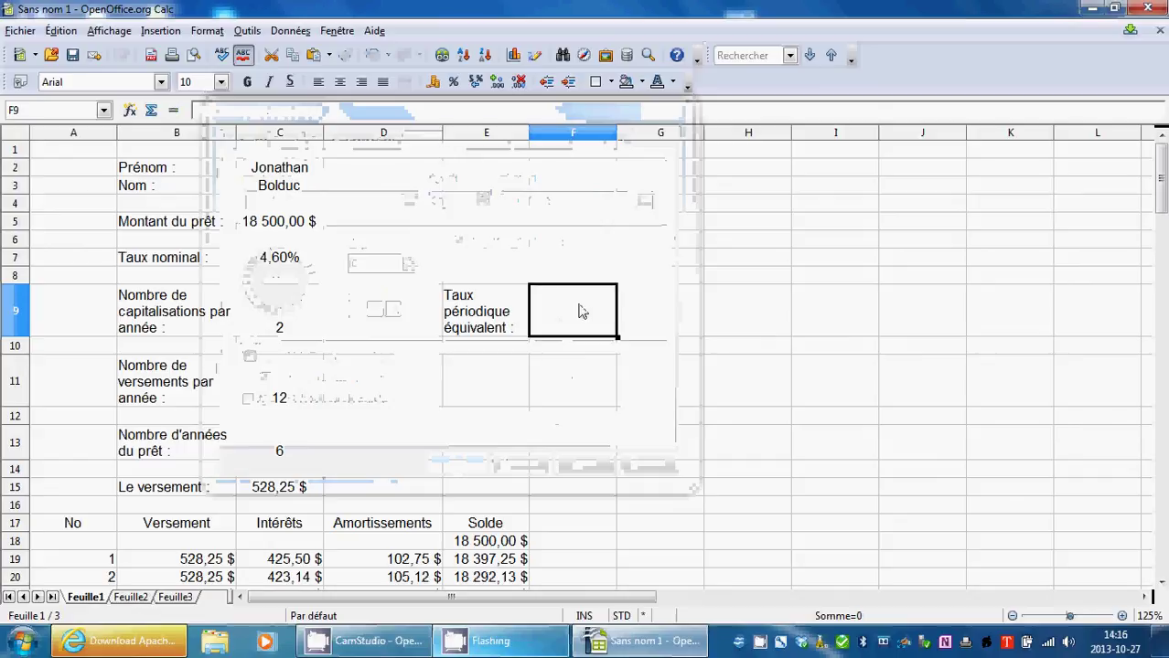
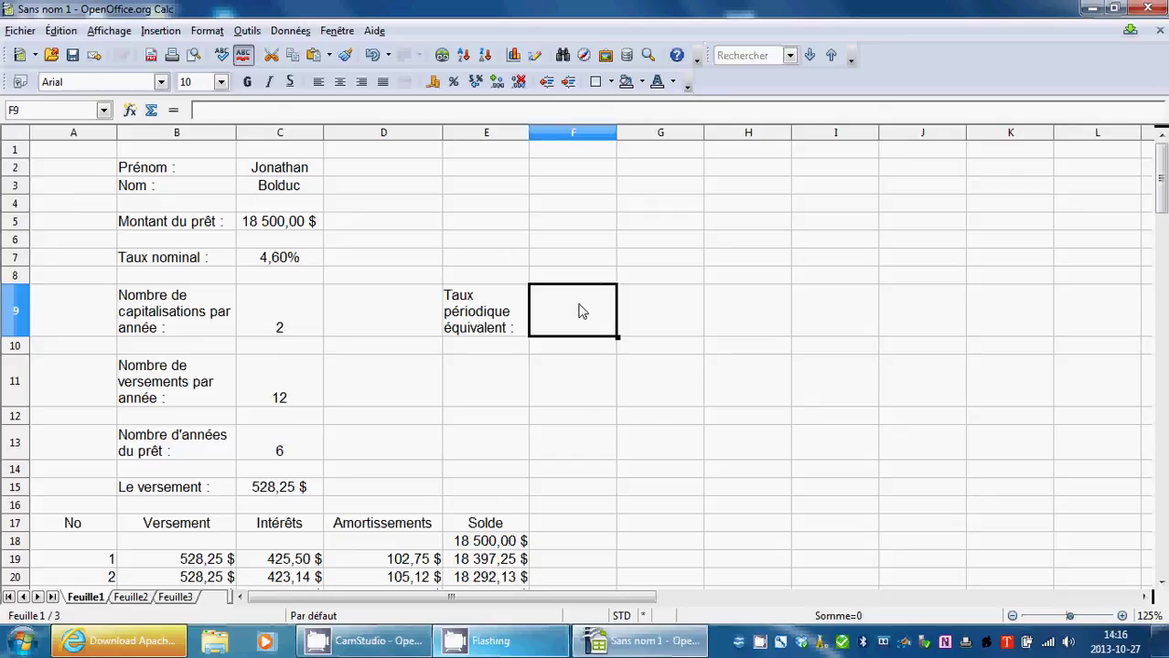
# Start the F9 formula as =(1+C7/C9, using the nominal rate and compoundings cells.
pyautogui.click(173, 111)
pyautogui.write('(')
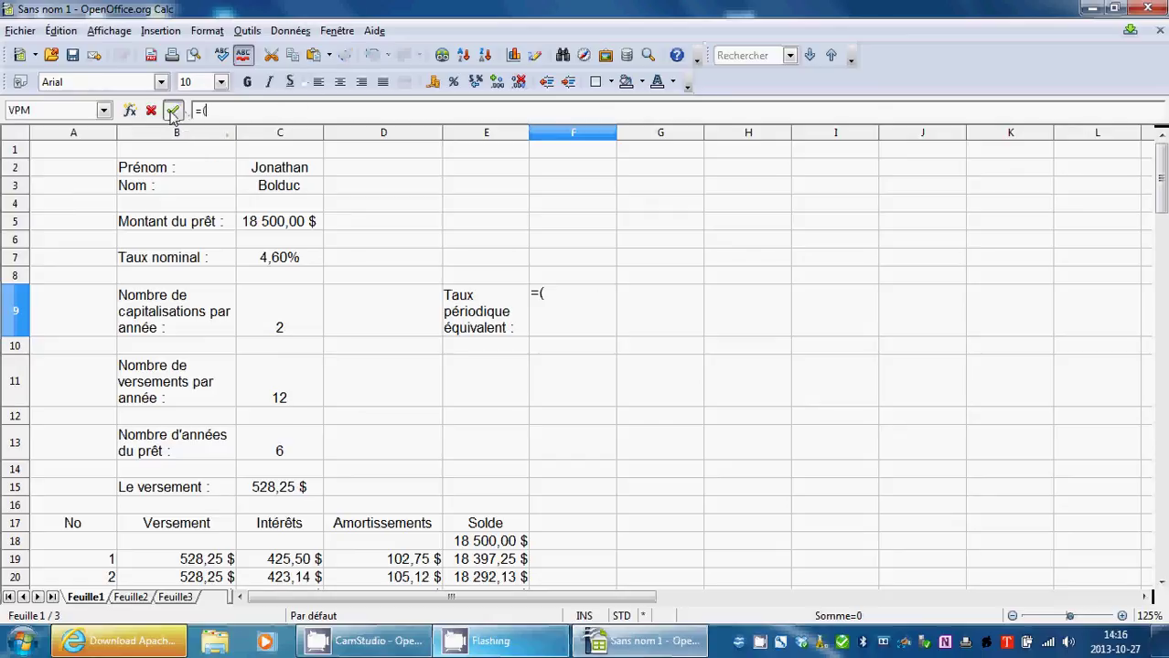
pyautogui.write('1+')
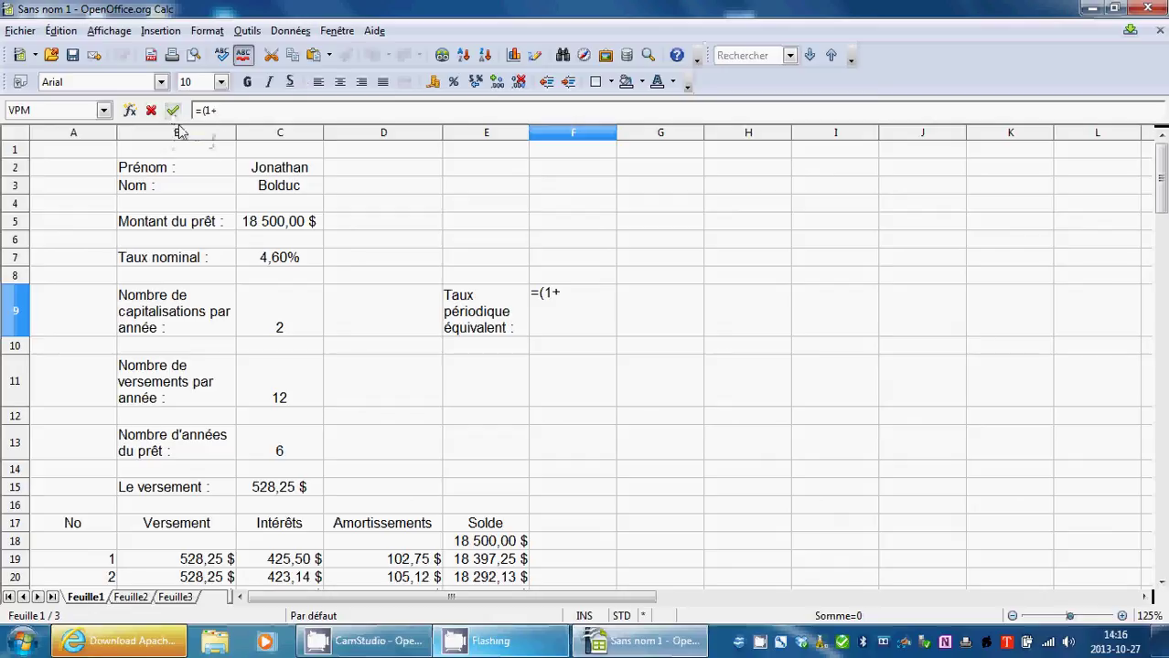
pyautogui.click(293, 263)
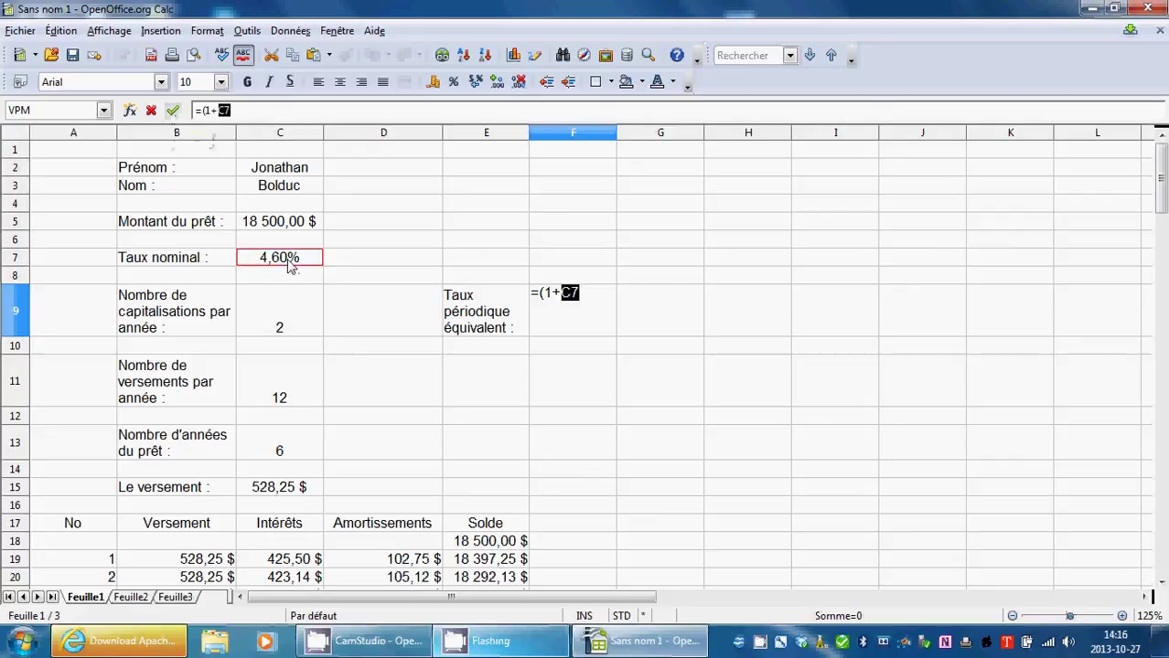
pyautogui.click(245, 109)
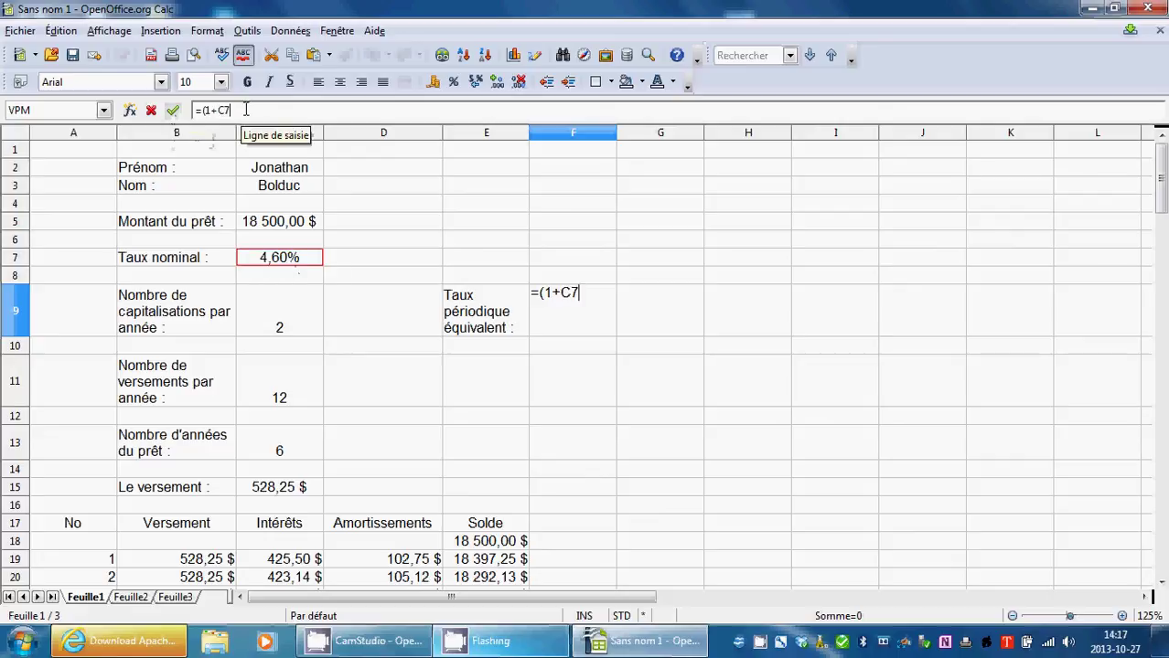
pyautogui.write('/')
pyautogui.click(315, 318)
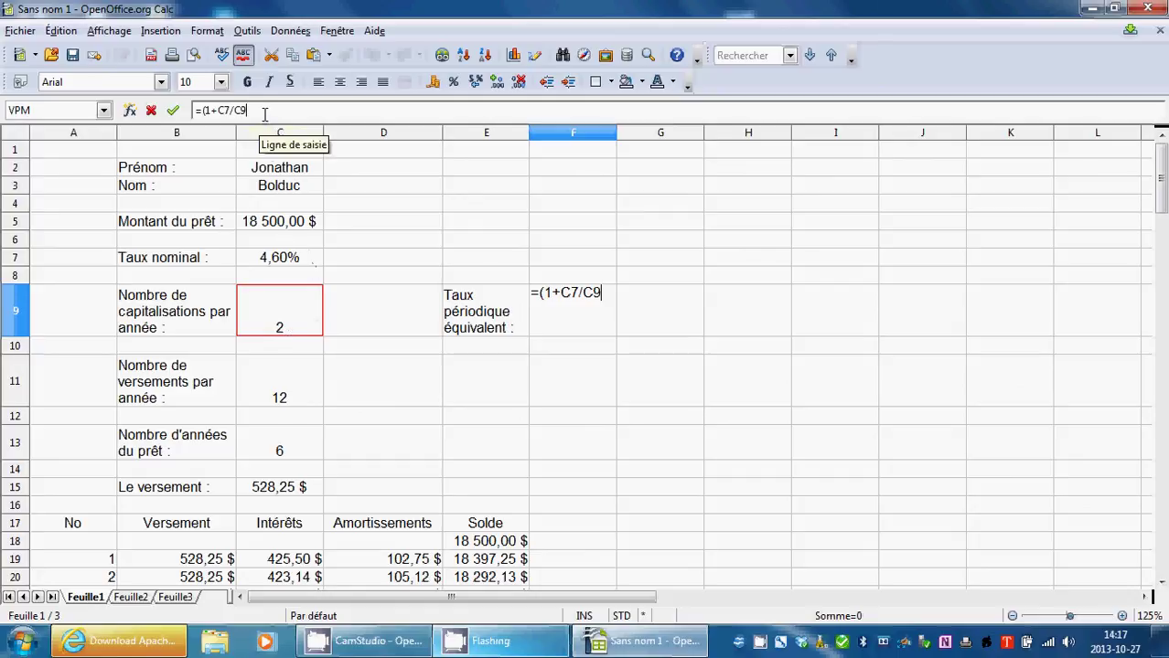
# Complete the exponent ^(C9/C11)-1 and accept, giving a periodic rate of 0,003797105.
pyautogui.write(')')
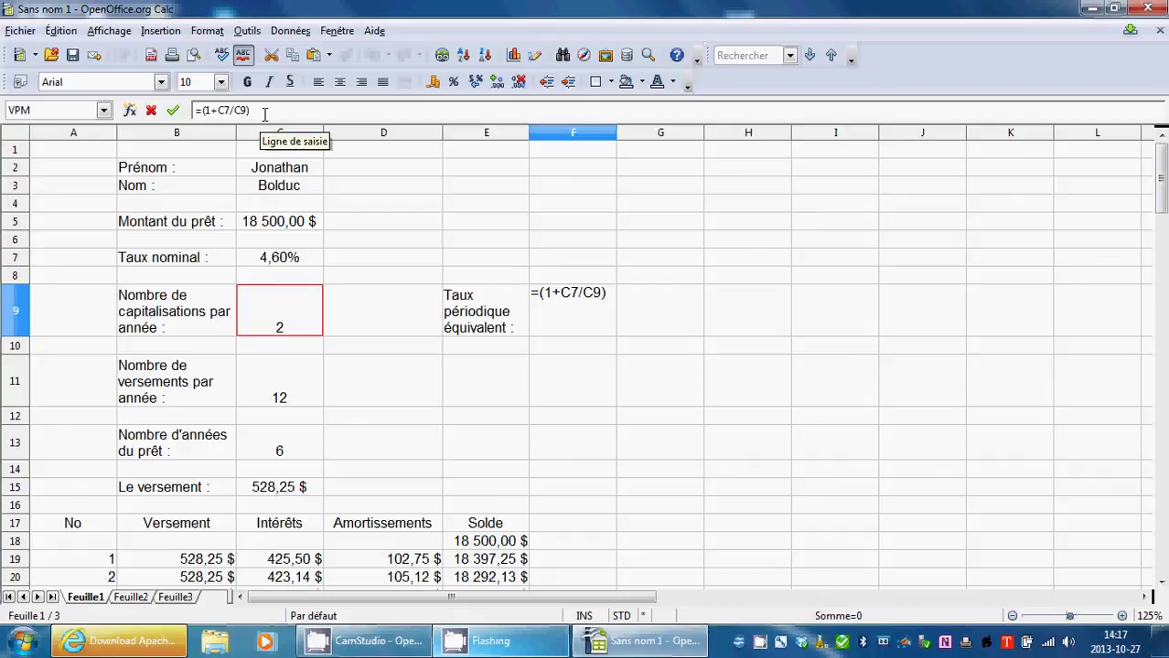
pyautogui.write('^')
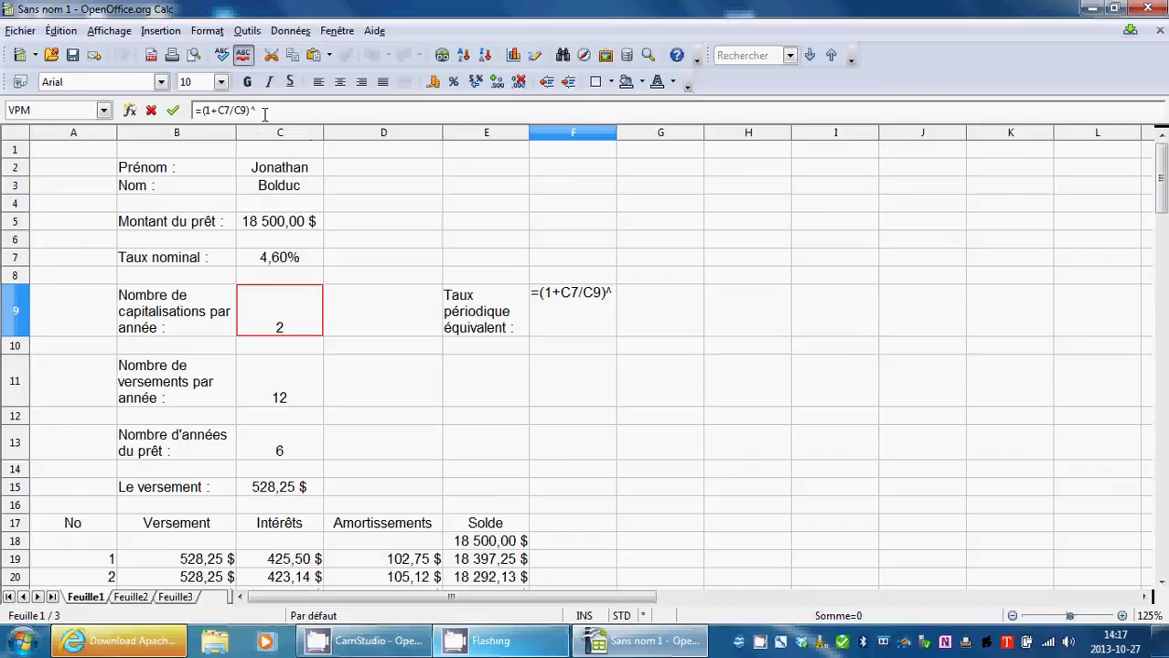
pyautogui.write('(')
pyautogui.click(261, 384)
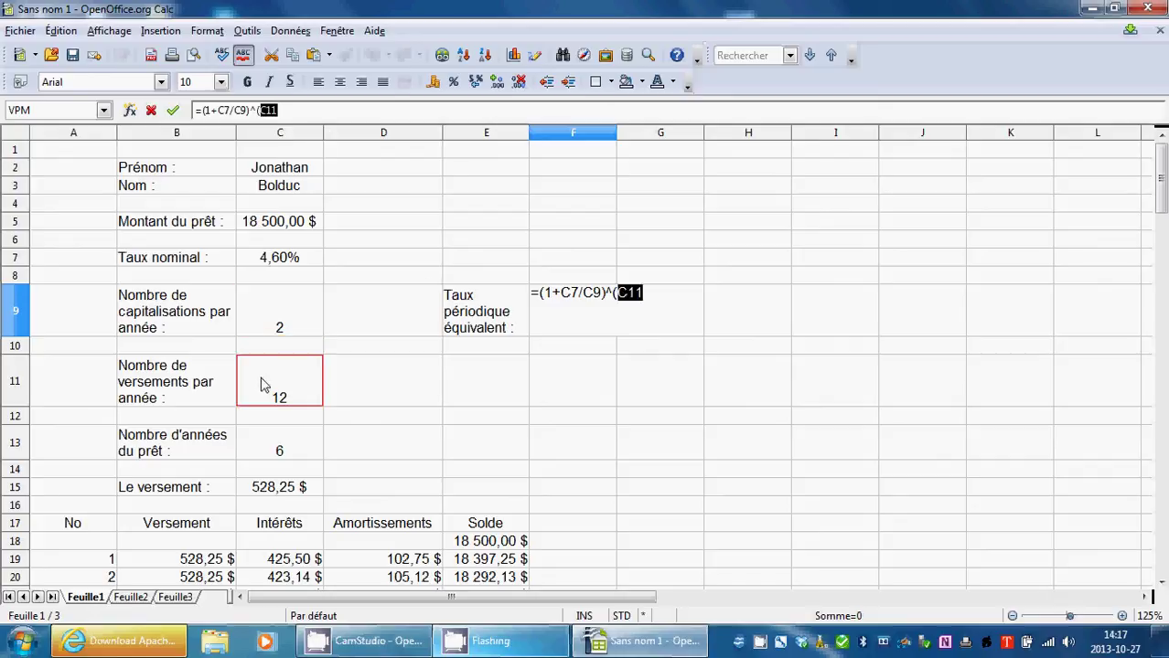
pyautogui.click(295, 109)
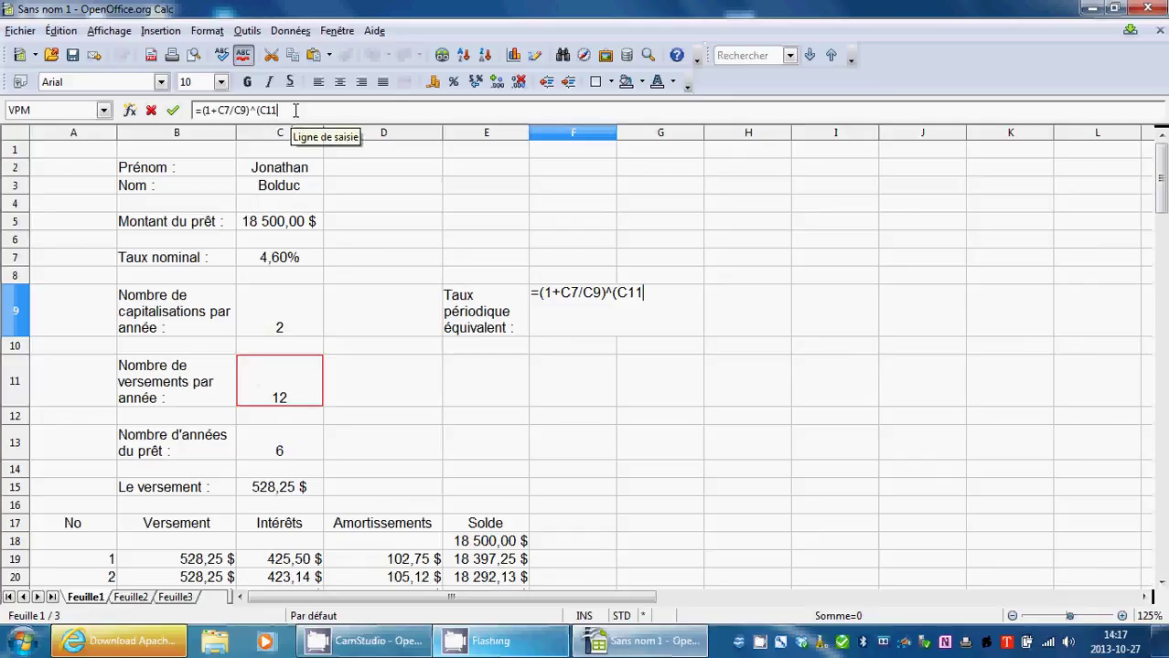
pyautogui.write('/')
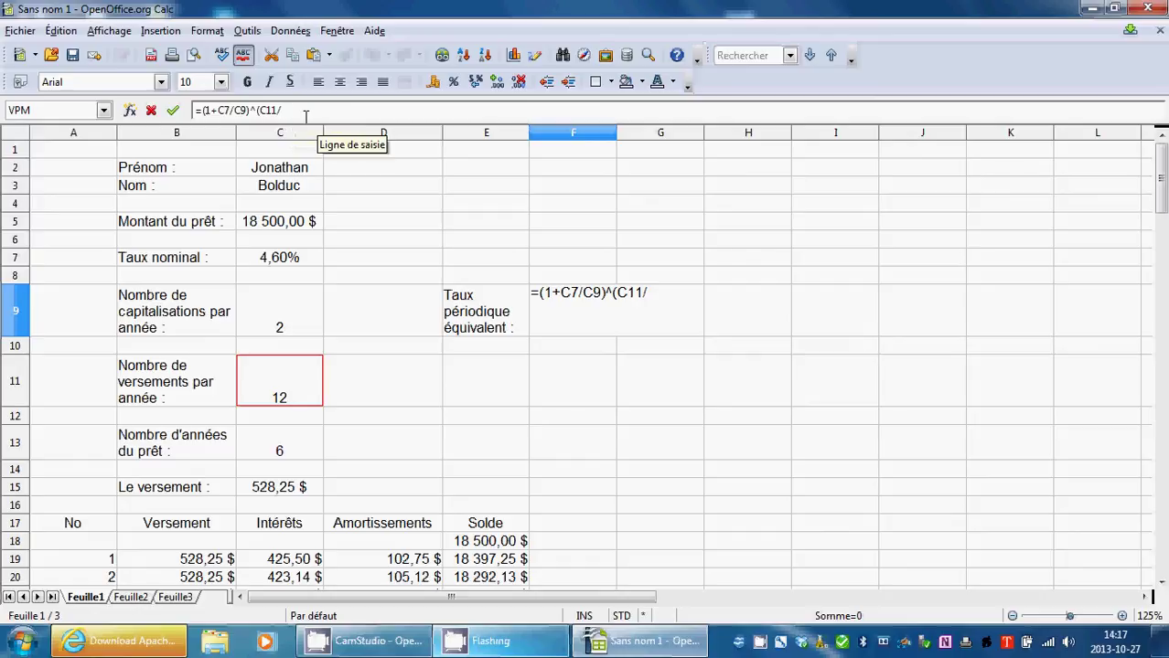
pyautogui.press('BackSpace')
pyautogui.press('BackSpace')
pyautogui.press('BackSpace')
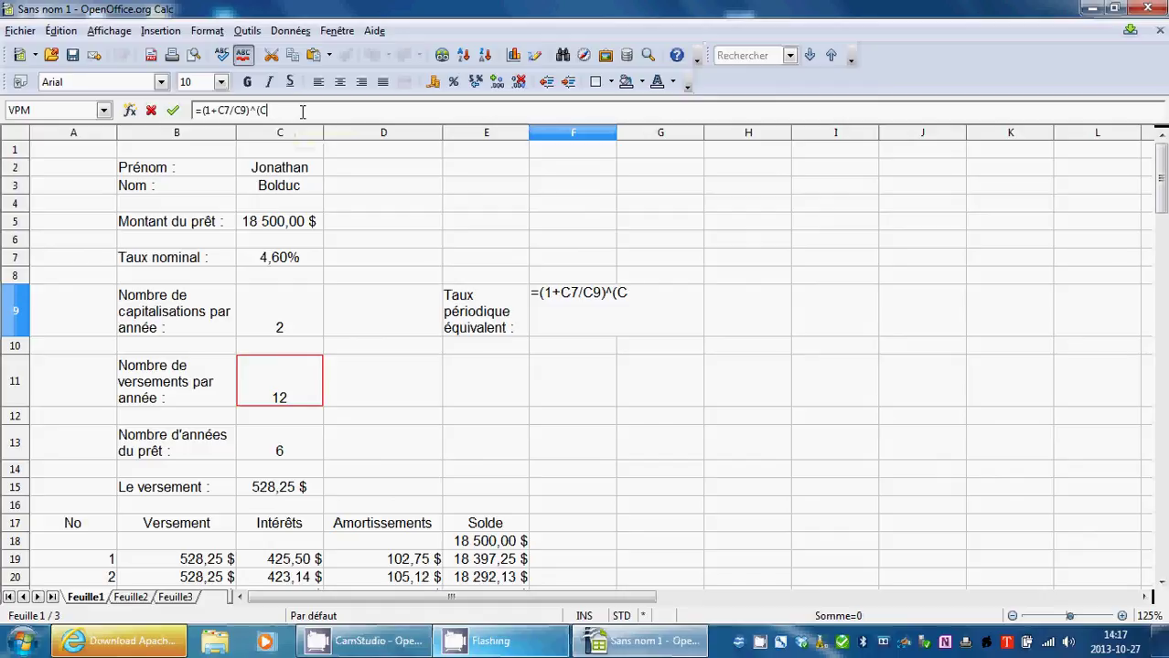
pyautogui.write('9')
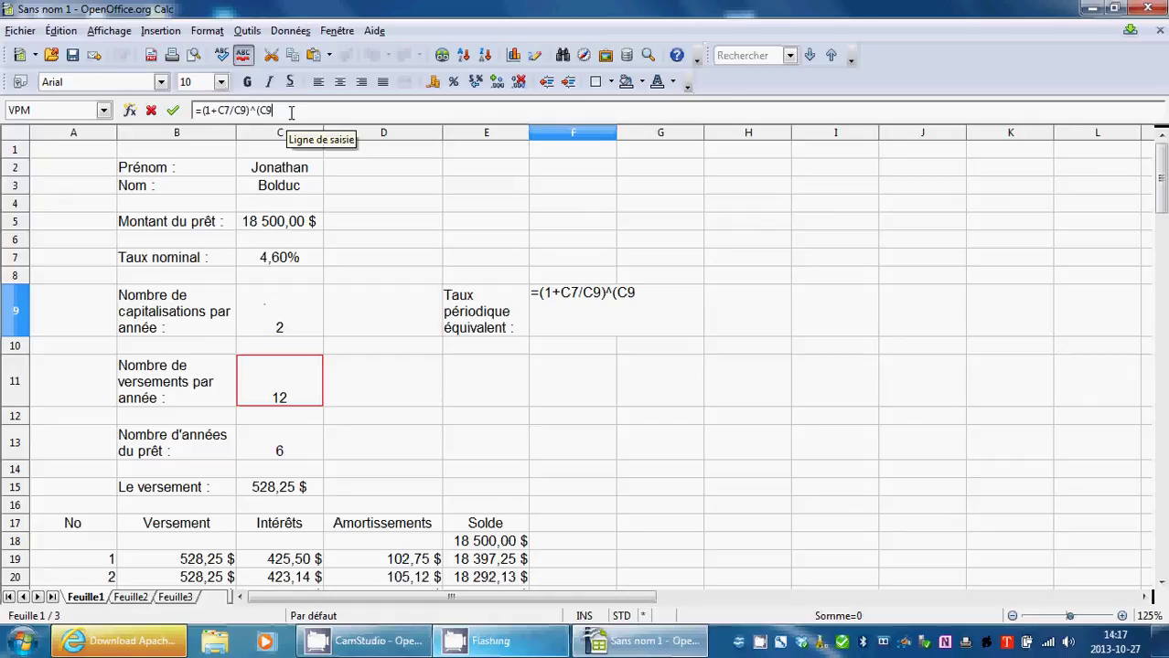
pyautogui.write('/')
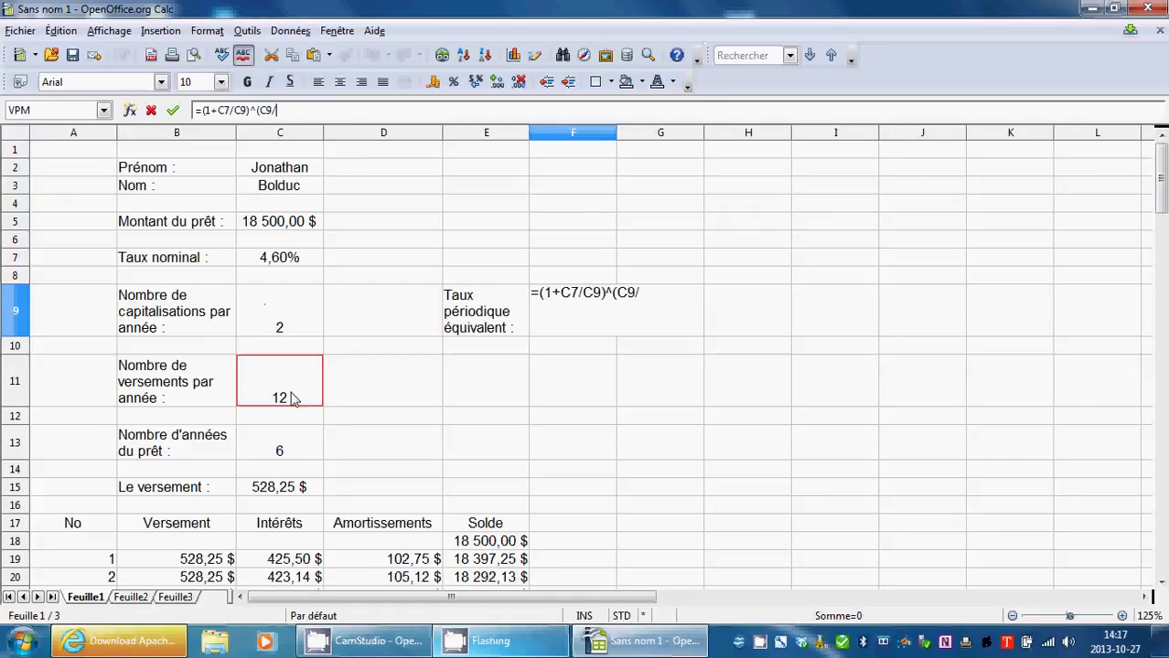
pyautogui.click(288, 395)
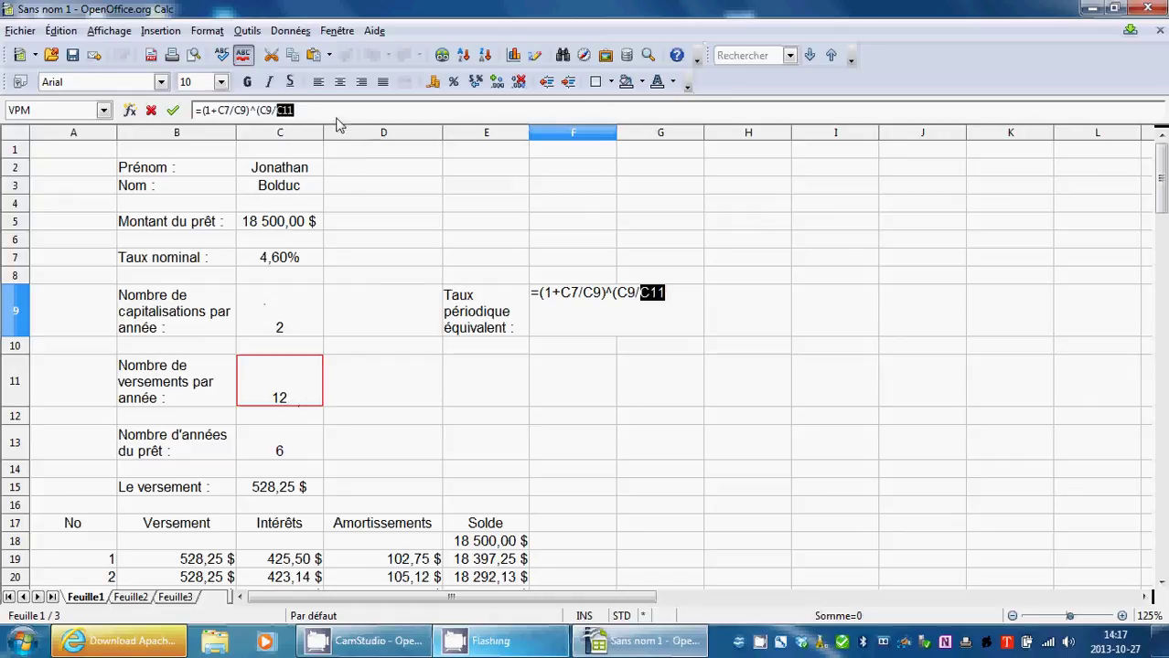
pyautogui.click(335, 114)
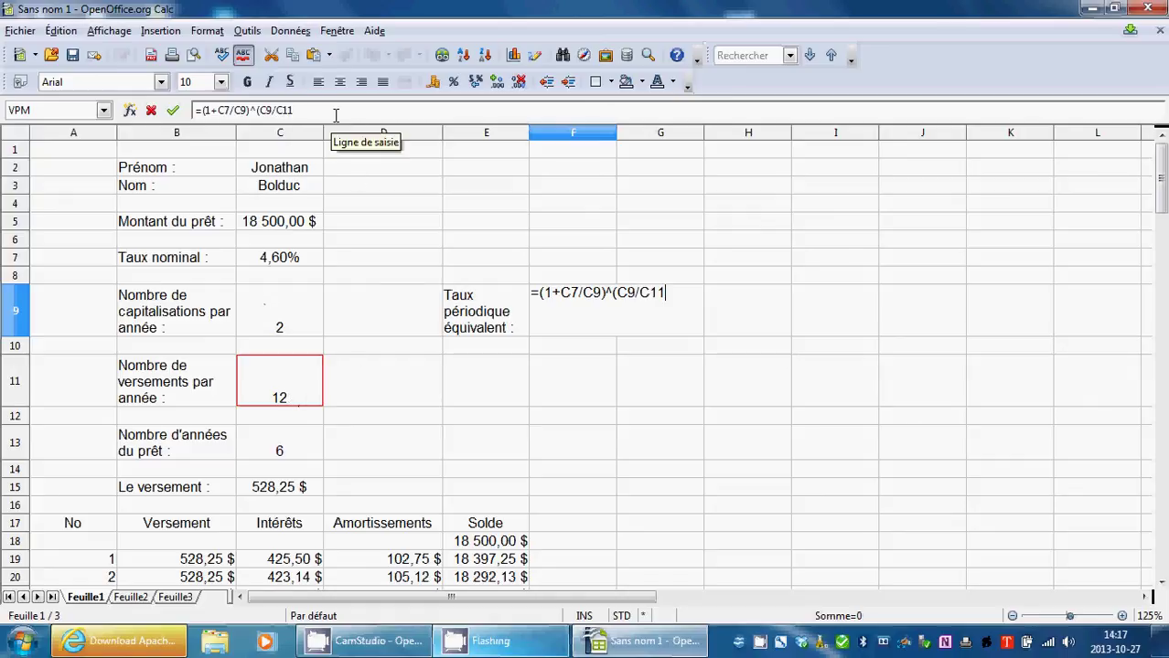
pyautogui.write(')-1')
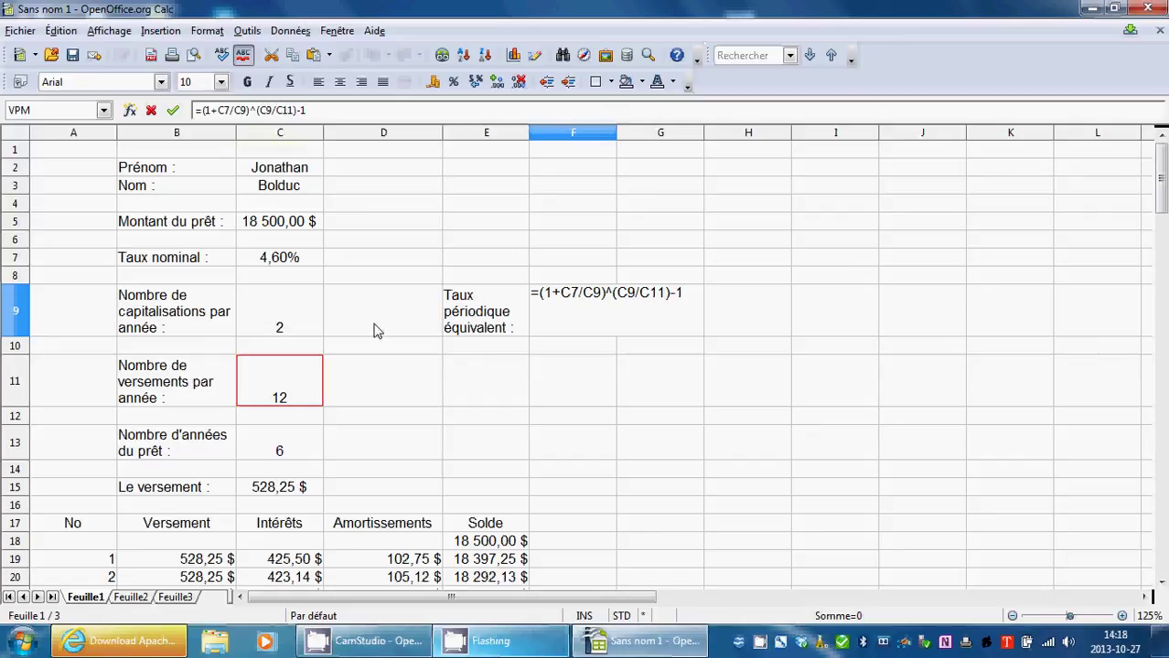
pyautogui.click(174, 110)
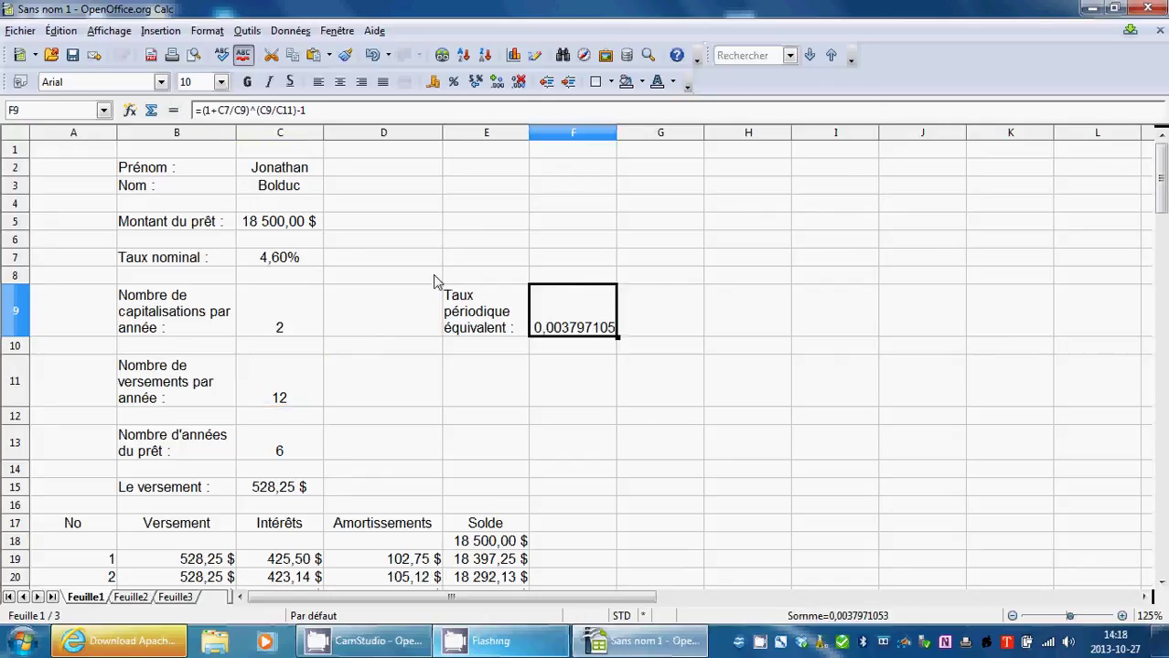
pyautogui.click(411, 389)
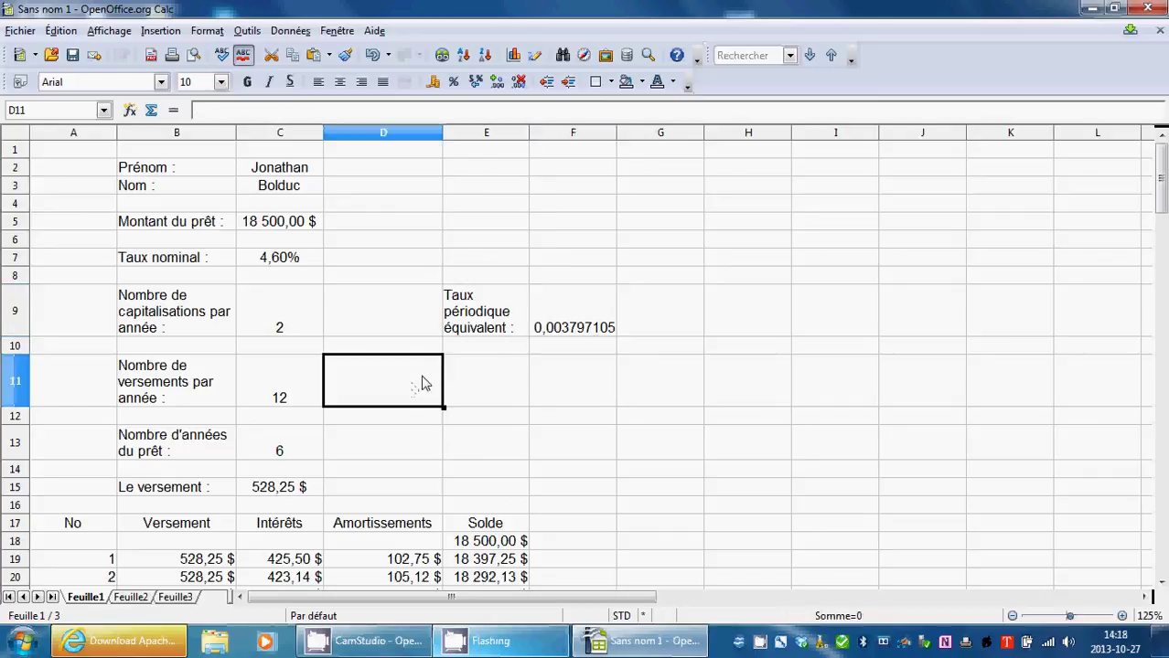
pyautogui.click(551, 317)
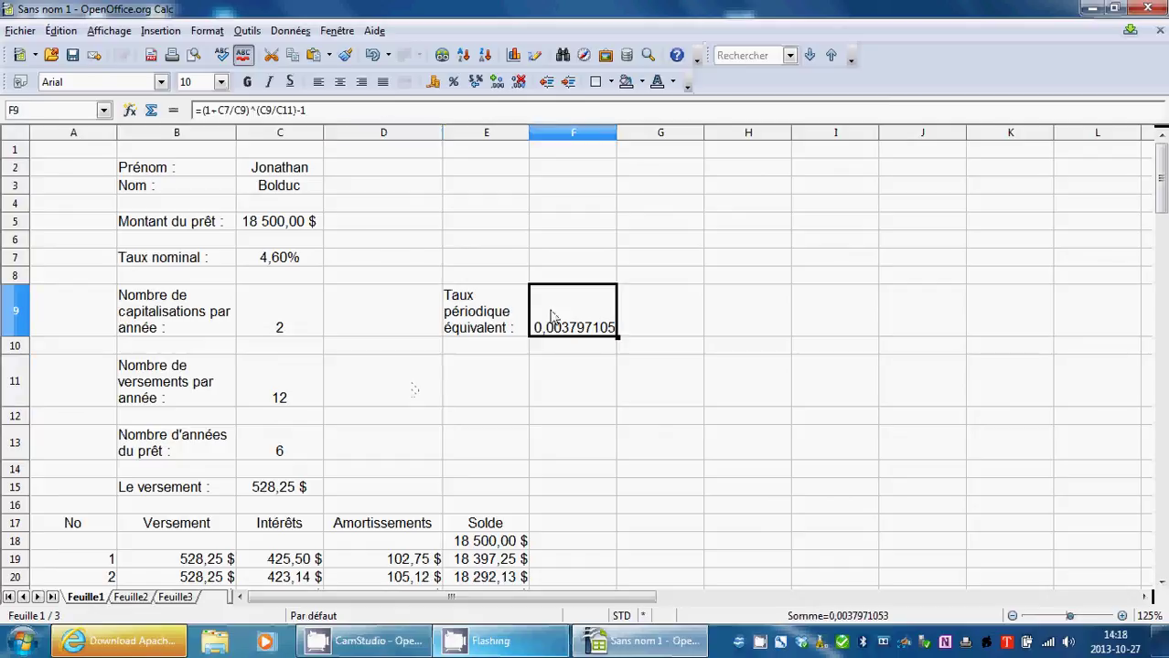
pyautogui.scroll(-5, 578, 342)
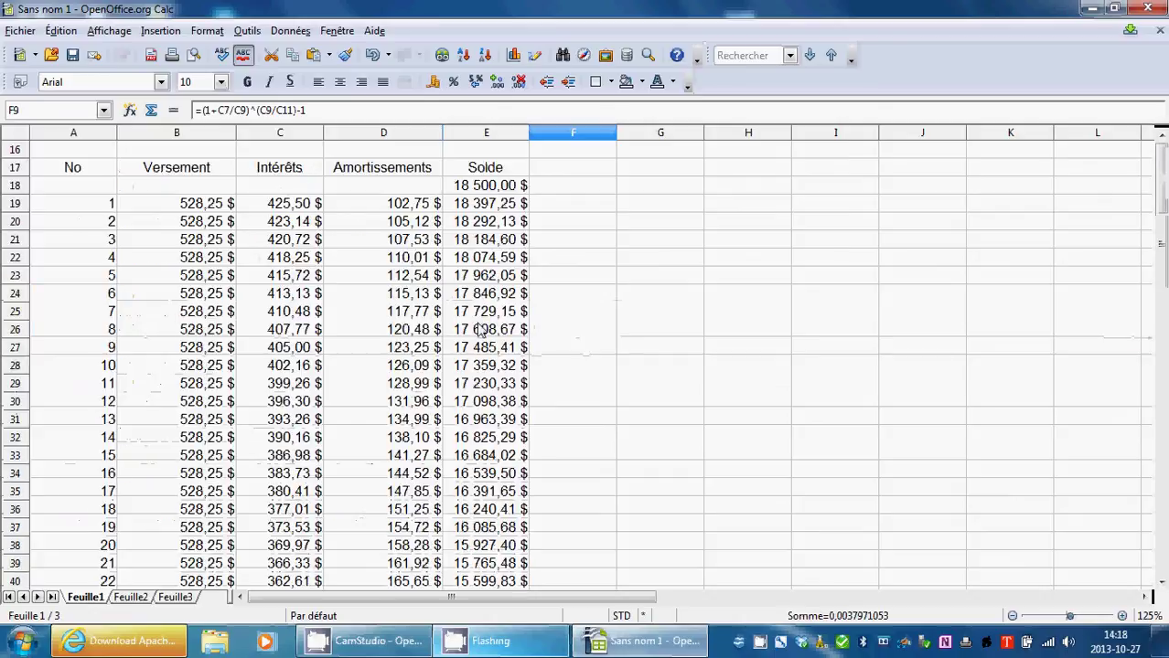
pyautogui.scroll(5, 433, 357)
pyautogui.click(266, 559)
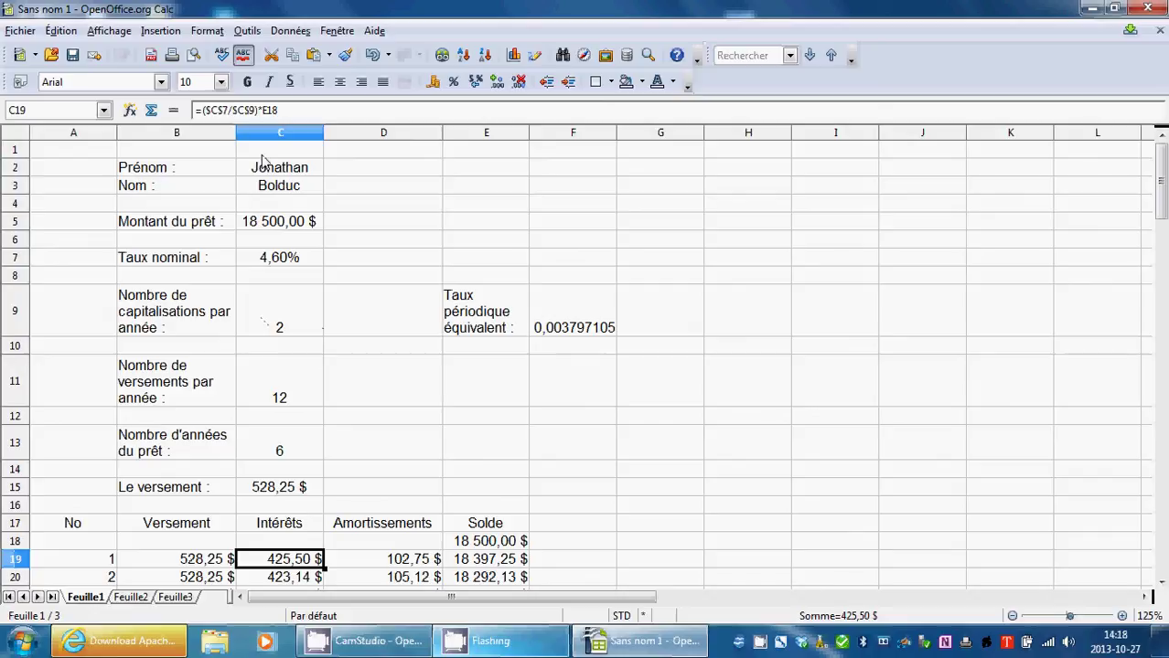
# Change the C19 interest formula to multiply by the periodic rate F9 instead of the old rate.
pyautogui.click(472, 323)
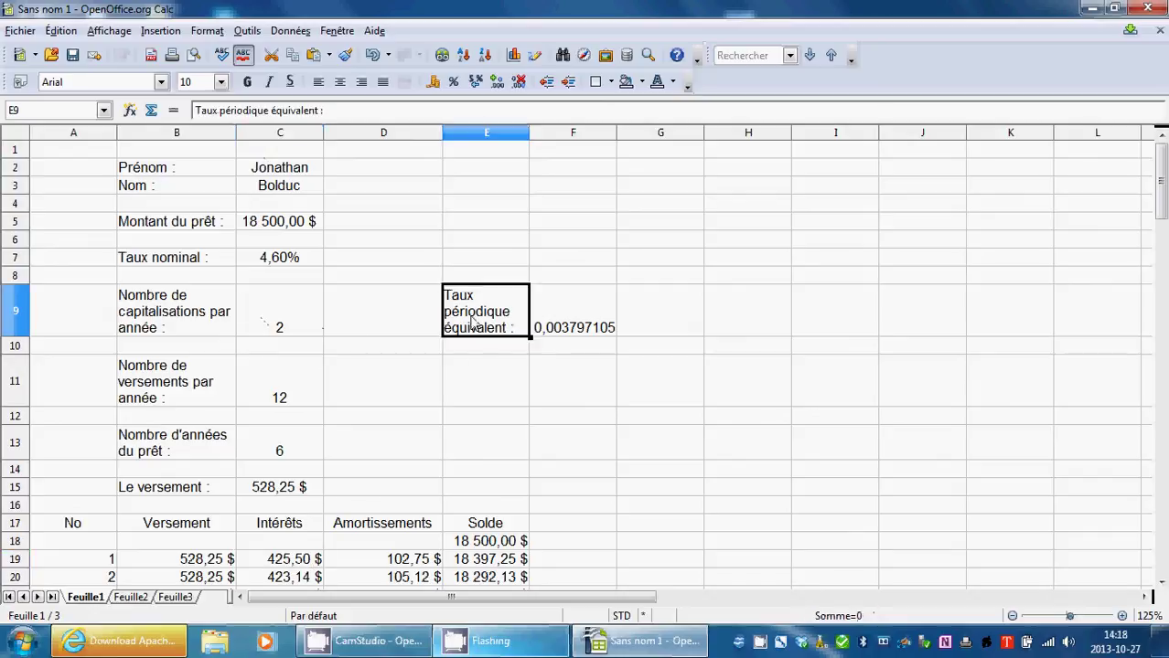
pyautogui.click(285, 565)
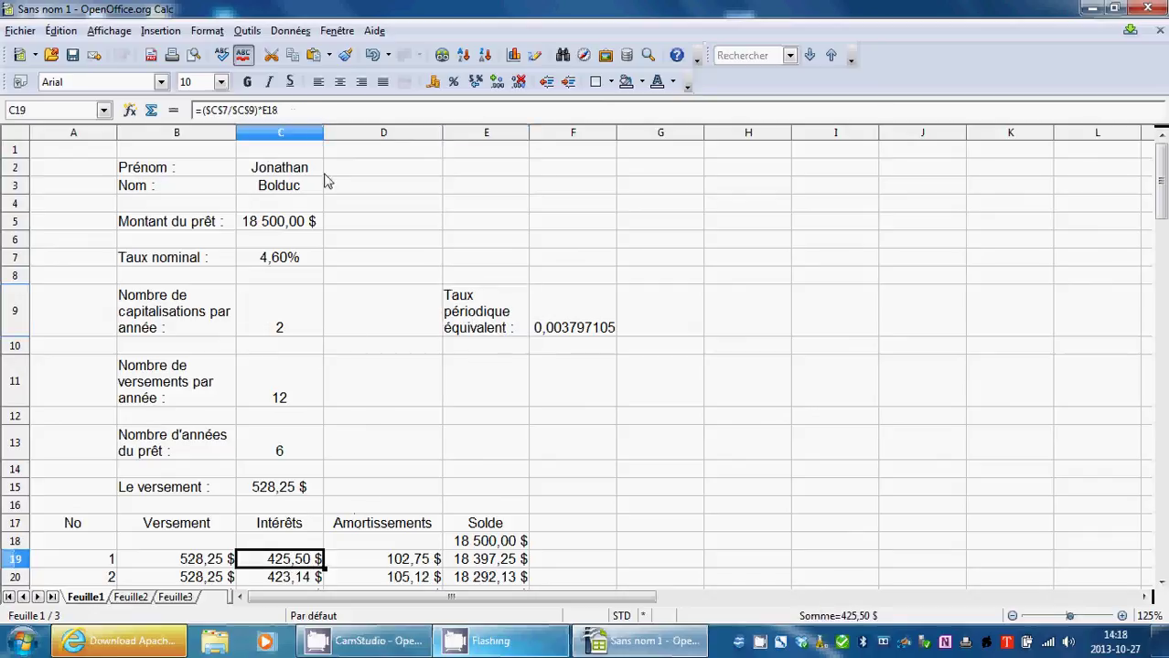
pyautogui.click(256, 110)
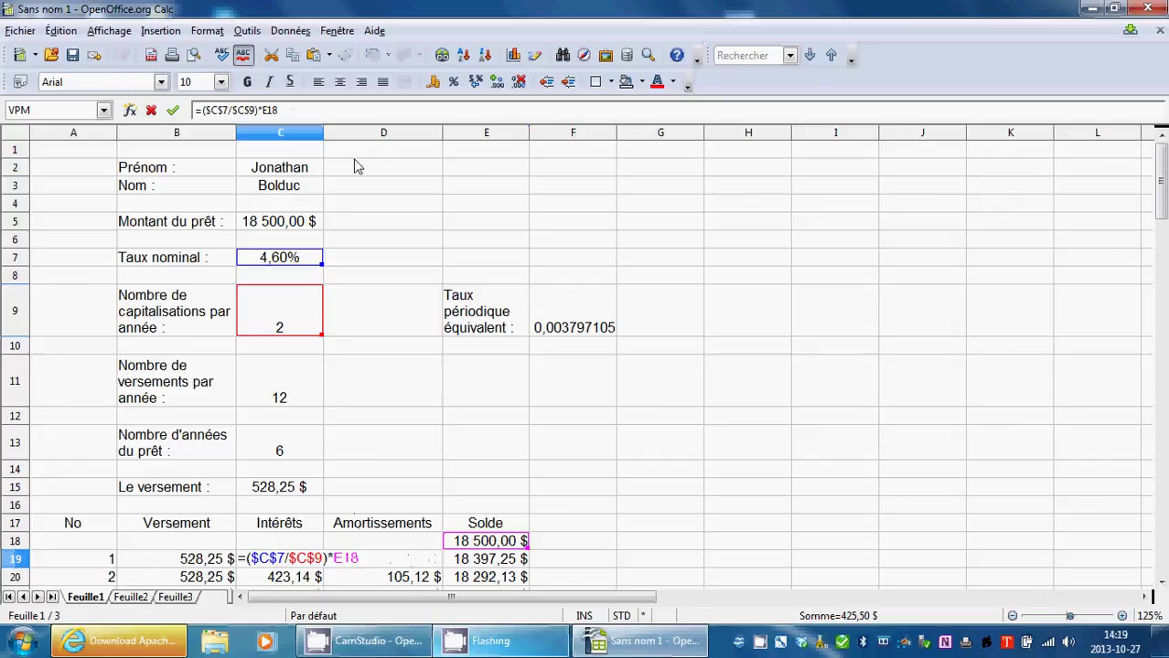
pyautogui.press('BackSpace')
pyautogui.press('BackSpace')
pyautogui.press('BackSpace')
pyautogui.press('BackSpace')
pyautogui.press('BackSpace')
pyautogui.press('BackSpace')
pyautogui.press('BackSpace')
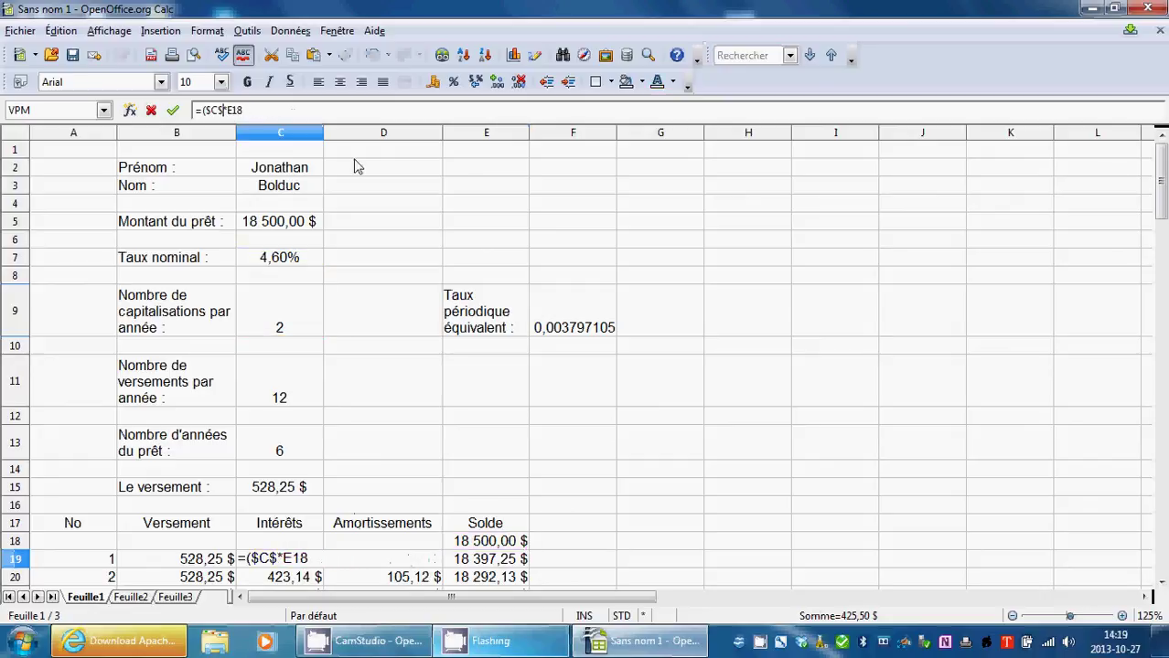
pyautogui.press('BackSpace')
pyautogui.press('BackSpace')
pyautogui.press('BackSpace')
pyautogui.press('BackSpace')
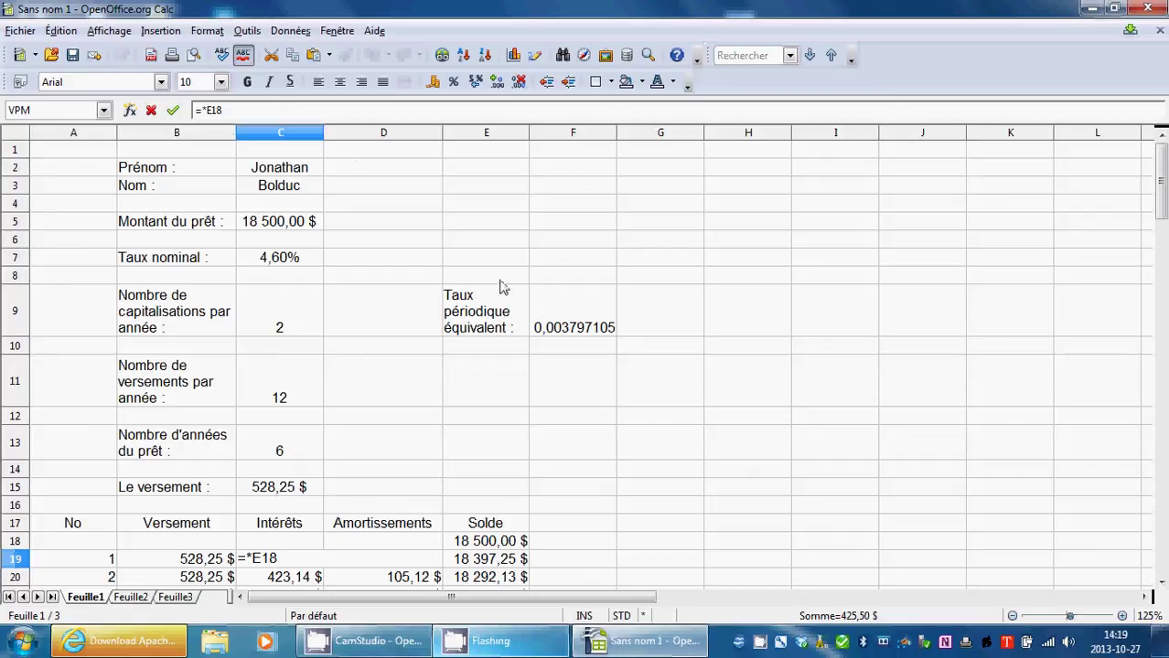
pyautogui.click(563, 313)
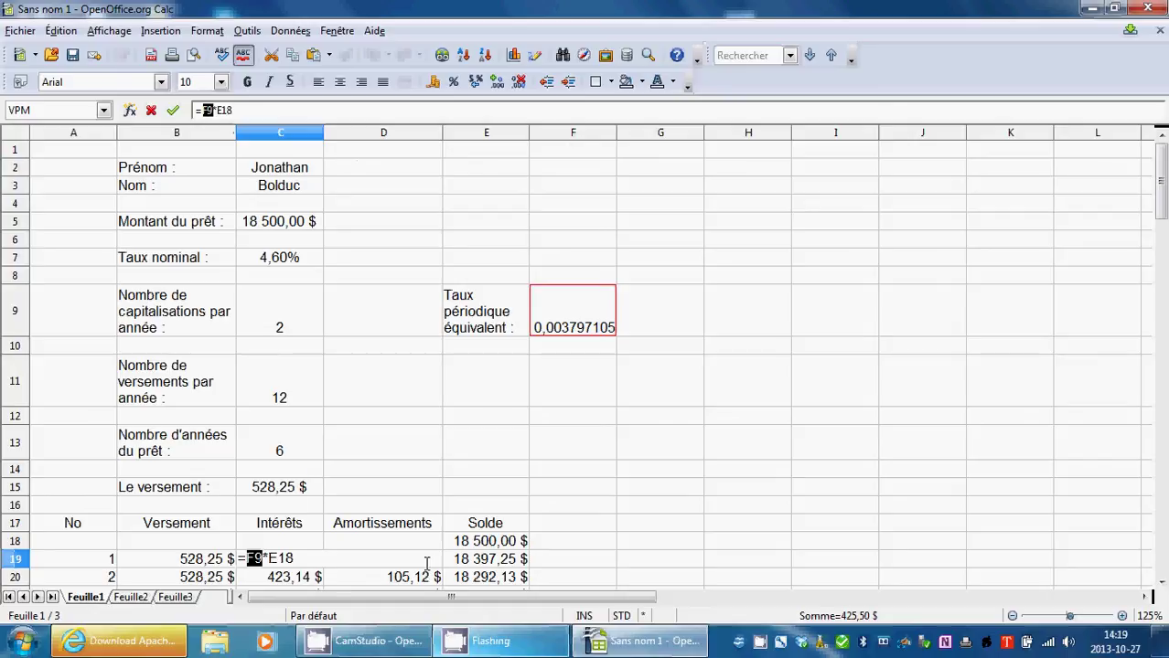
pyautogui.click(172, 110)
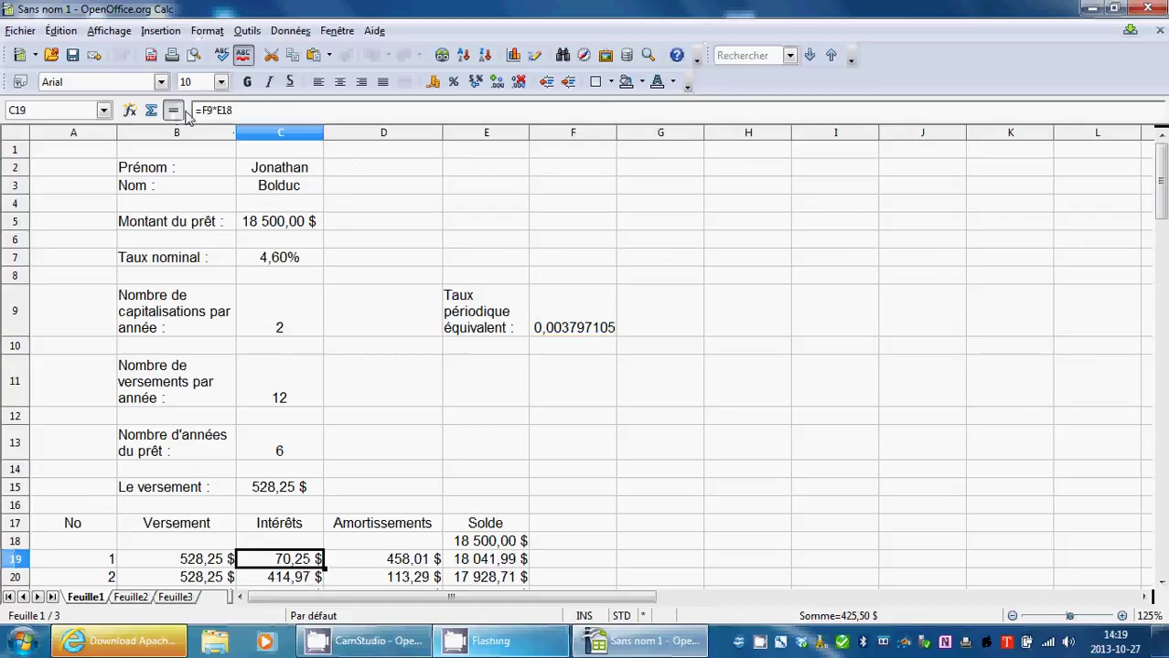
# Make the rate absolute as =$F$9*E18 and fill the interest formula down to row 90.
pyautogui.scroll(-1, 390, 313)
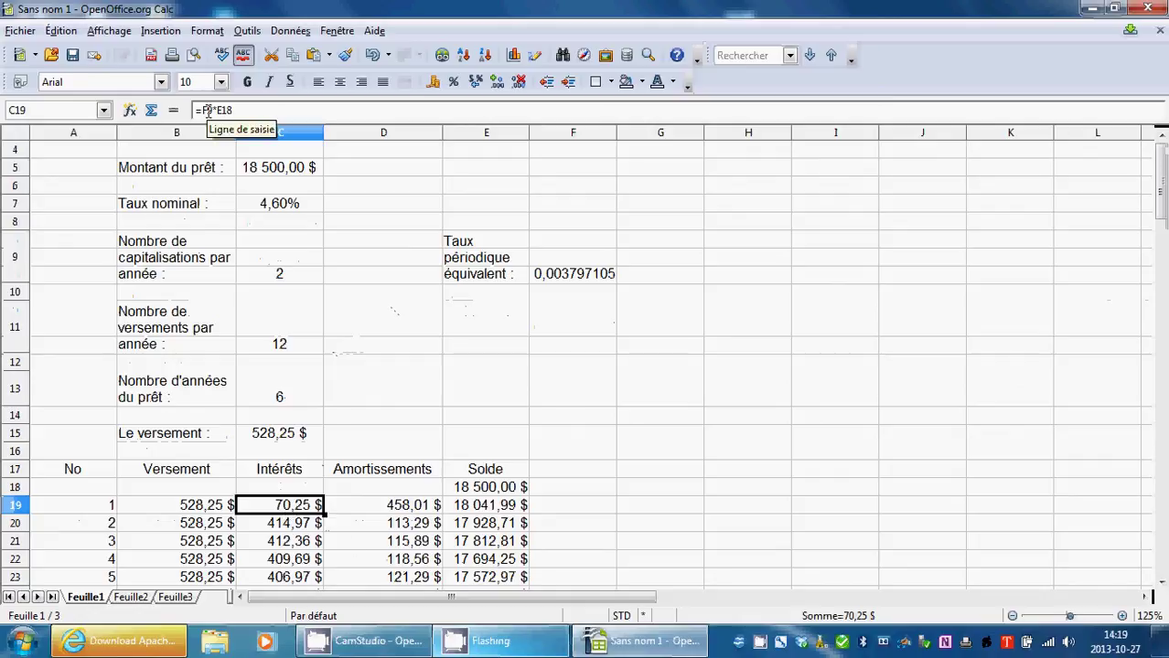
pyautogui.click(209, 109)
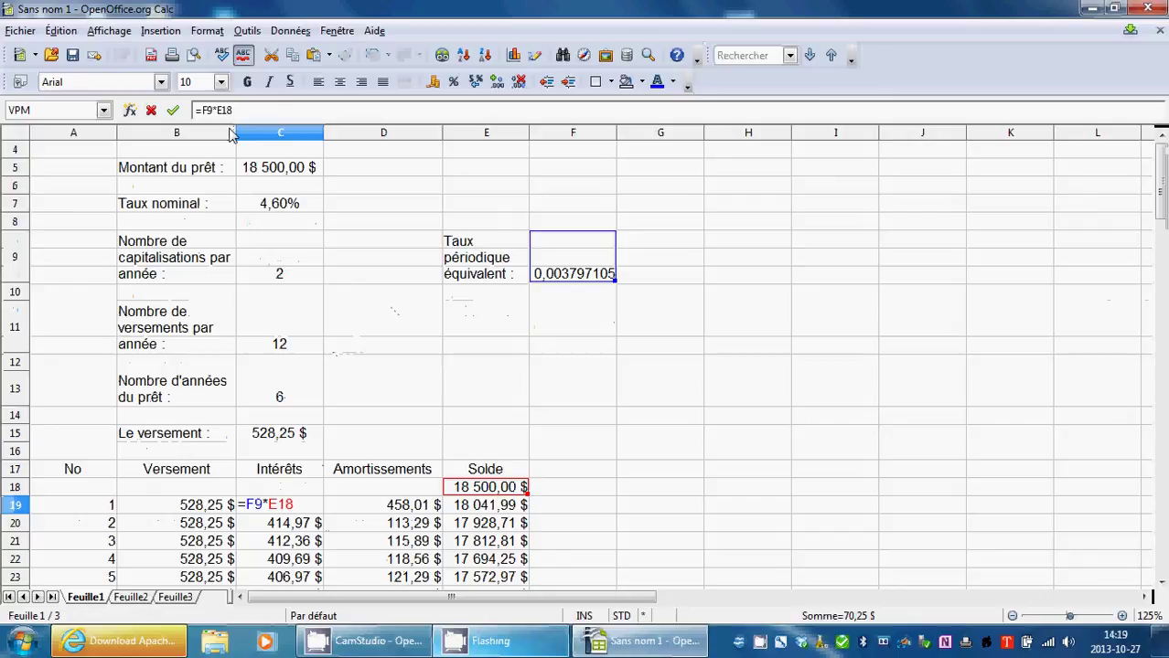
pyautogui.click(208, 110)
pyautogui.write('$')
pyautogui.click(201, 110)
pyautogui.write('$')
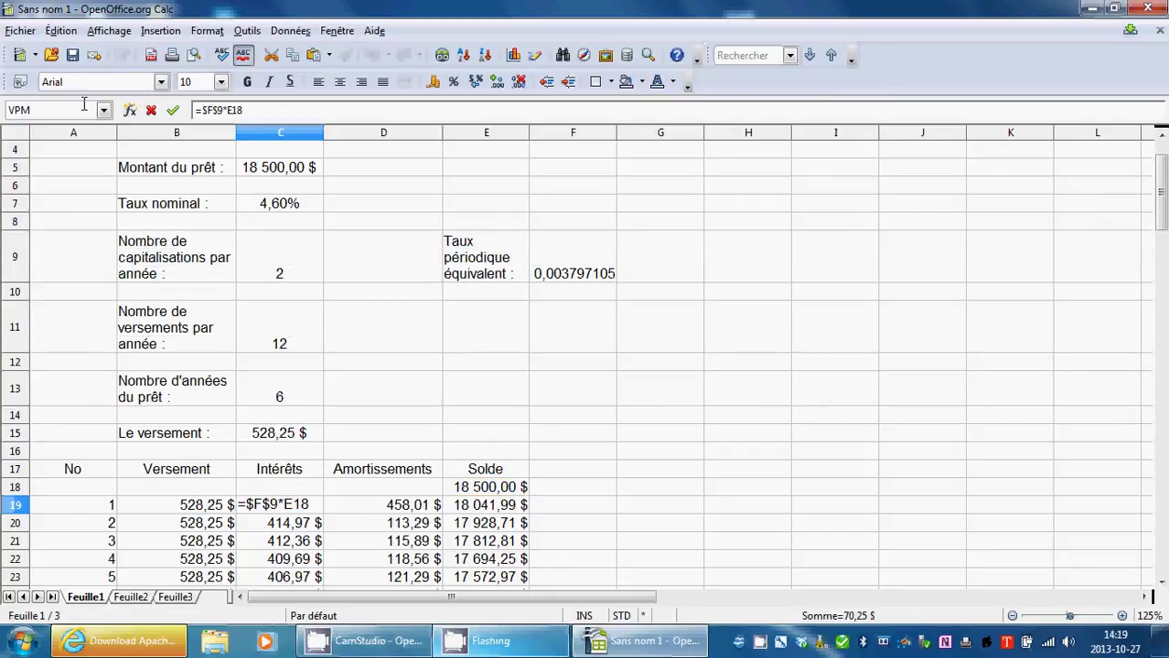
pyautogui.click(173, 111)
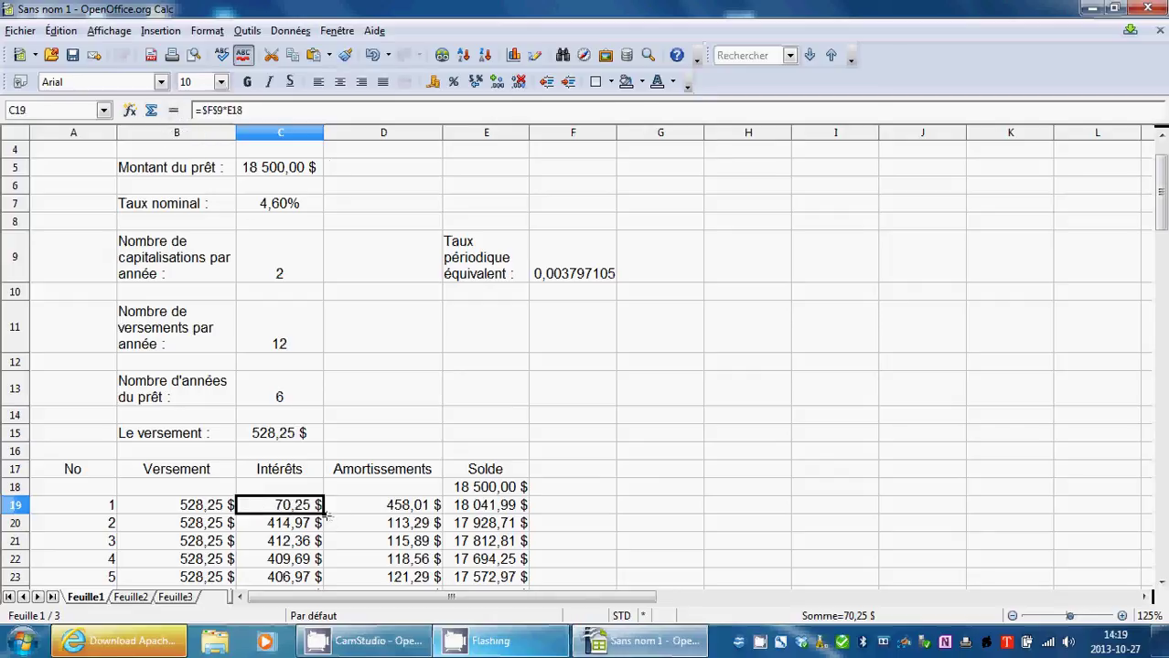
pyautogui.moveTo(320, 529); pyautogui.dragTo(316, 442)
pyautogui.click(619, 498)
pyautogui.scroll(20, 618, 499)
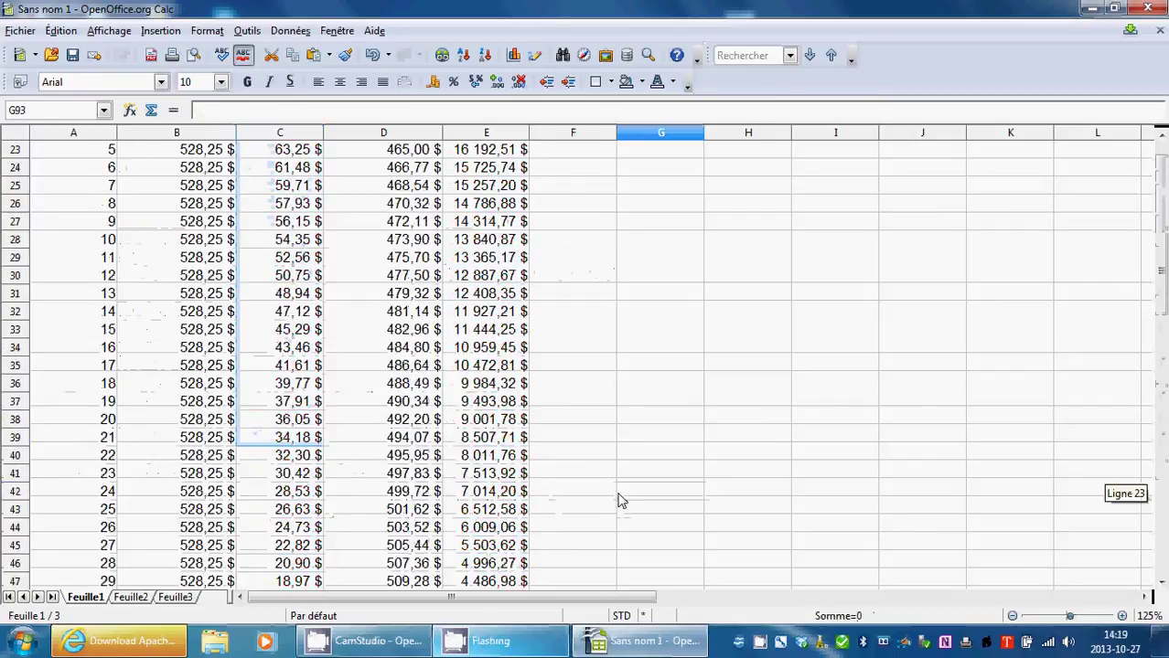
pyautogui.scroll(-4, 619, 501)
pyautogui.scroll(4, 619, 501)
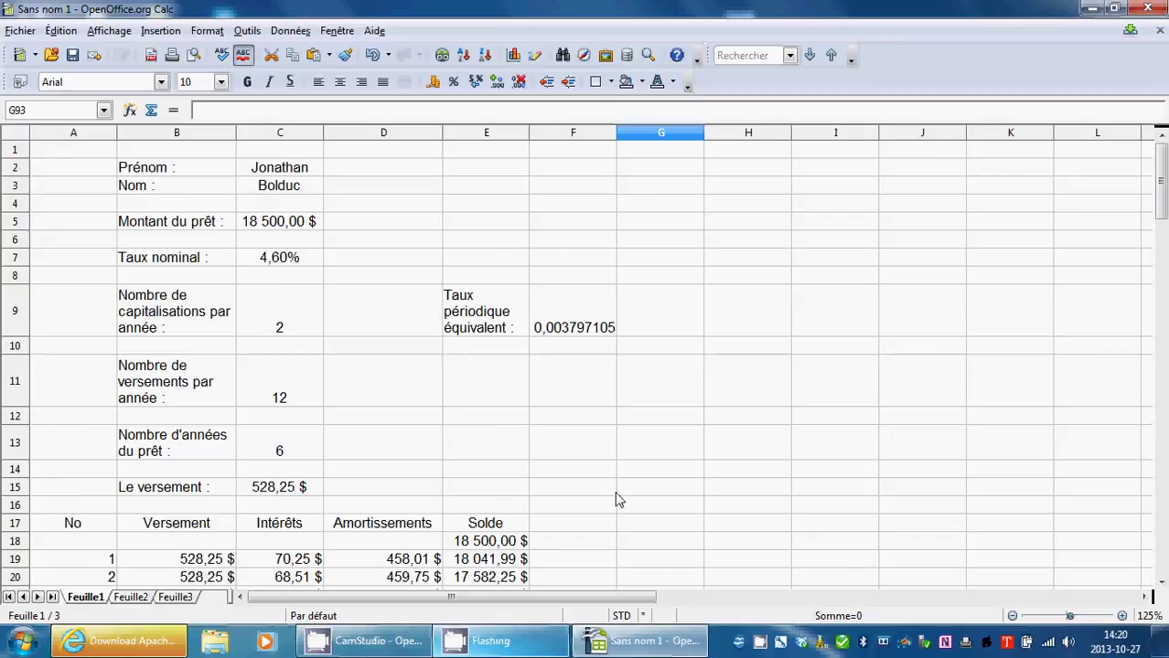
pyautogui.click(551, 311)
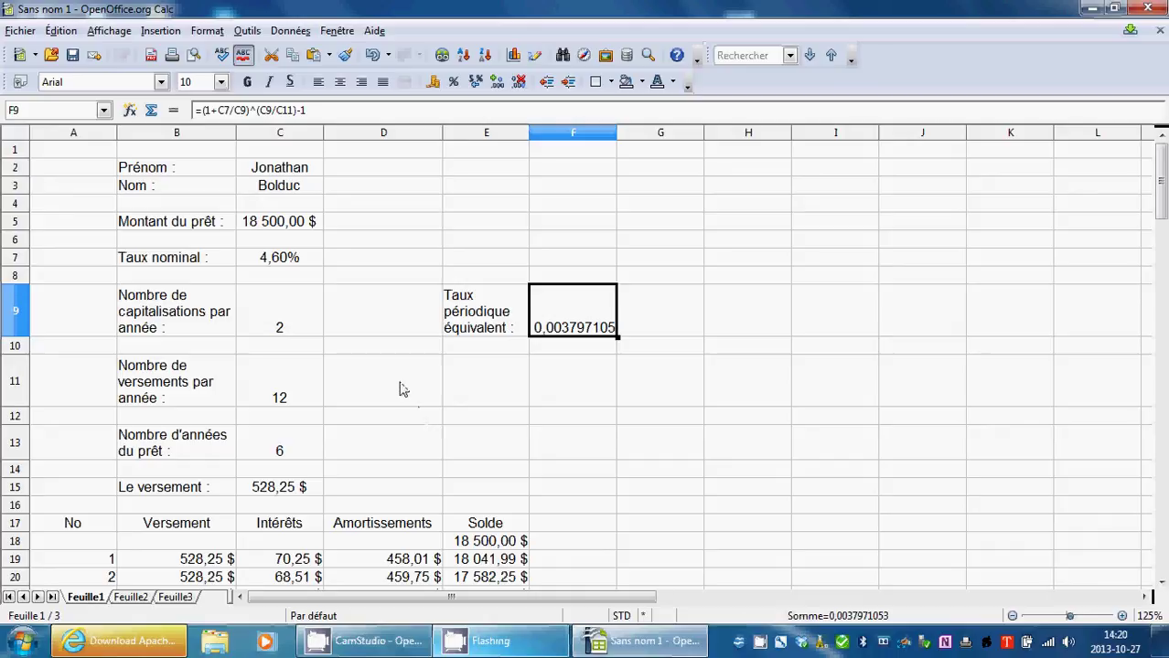
pyautogui.click(579, 229)
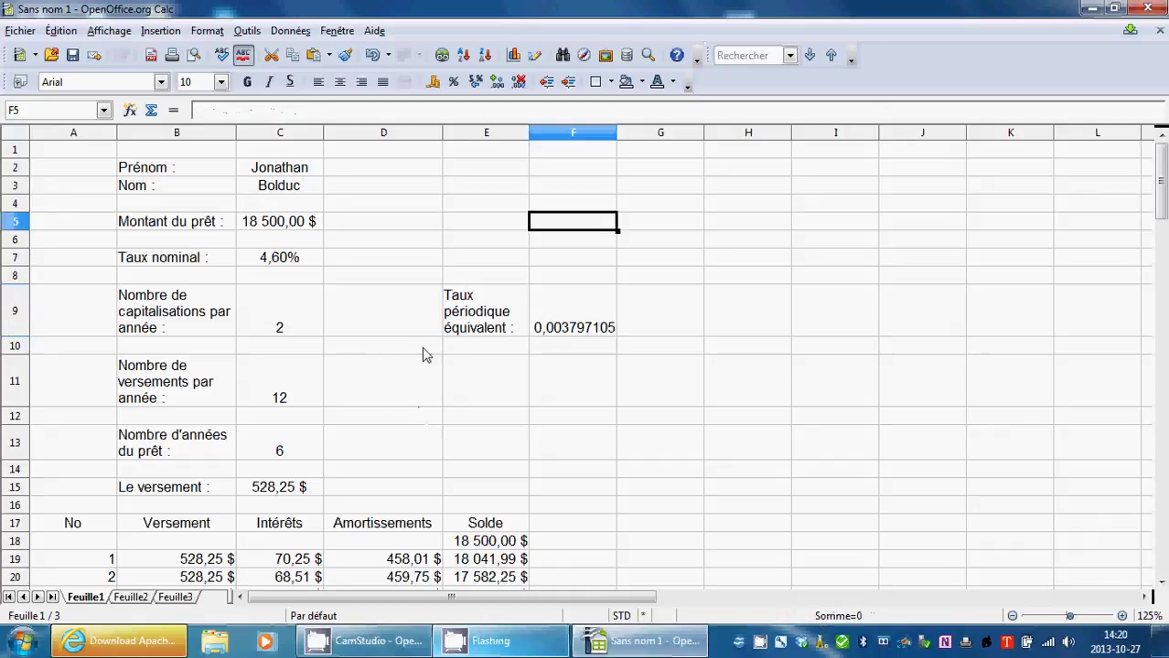
pyautogui.click(275, 494)
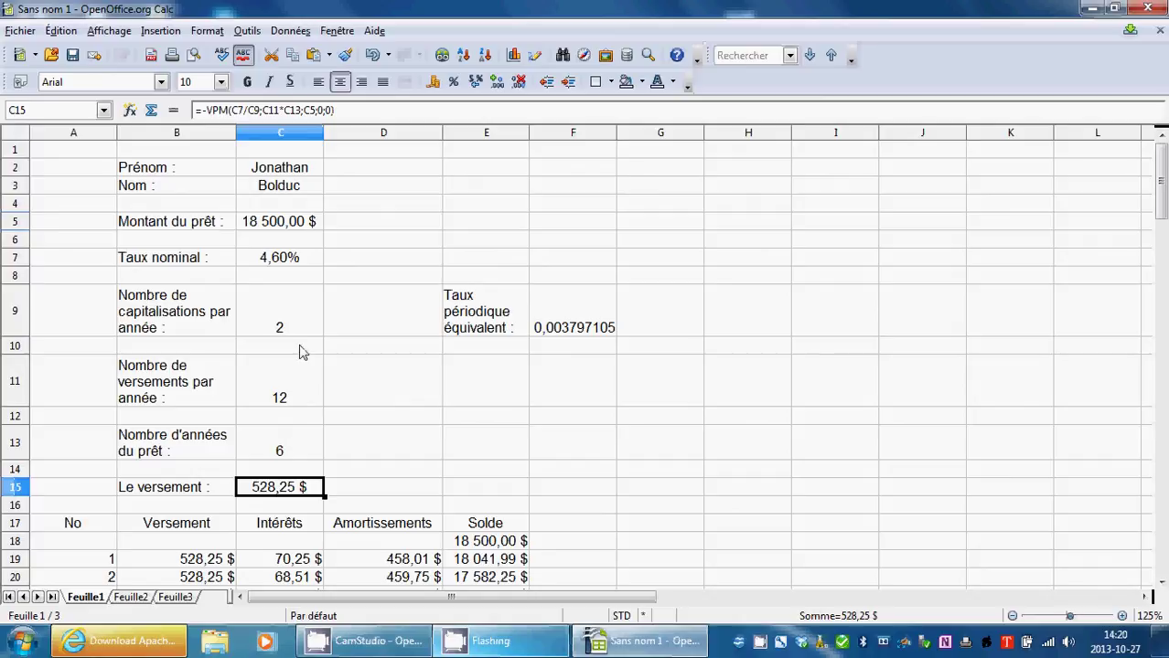
# Replace C7/C9 with F9 as the VPM rate in C15, giving a 294,15 $ payment.
pyautogui.click(129, 111)
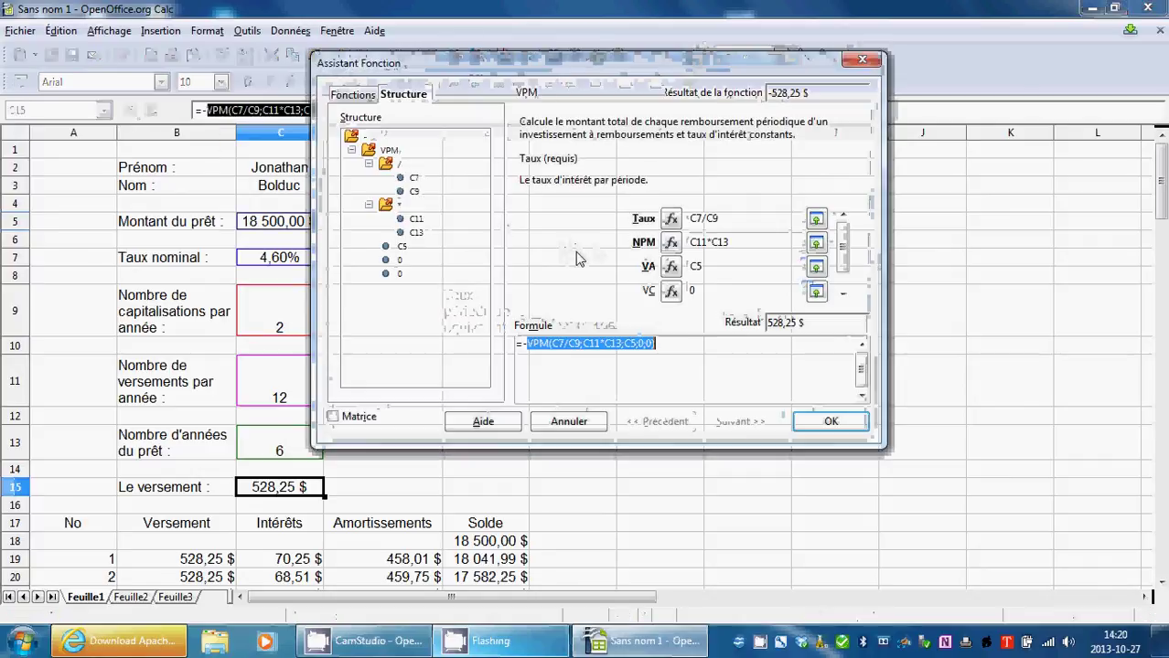
pyautogui.click(734, 216)
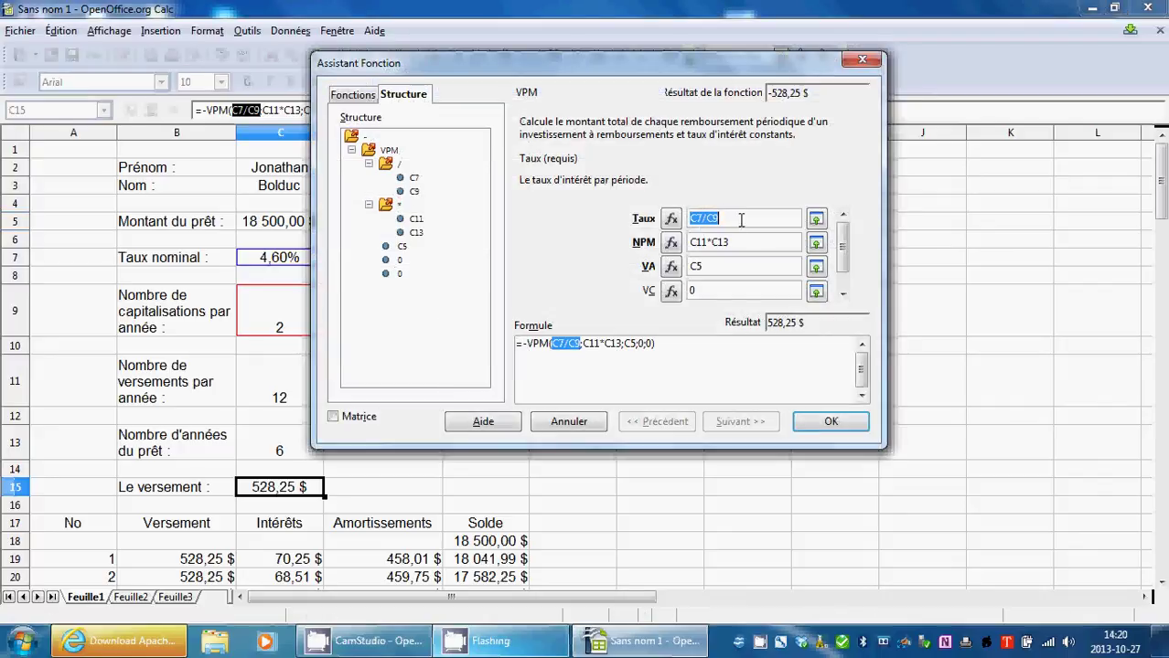
pyautogui.click(815, 217)
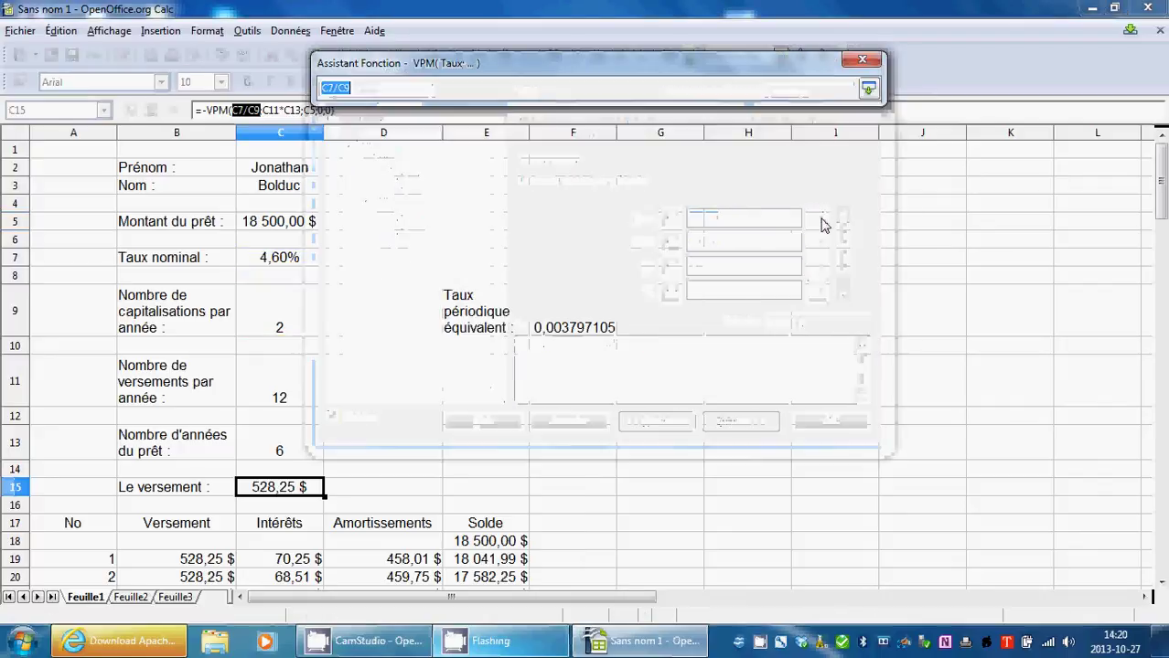
pyautogui.click(587, 327)
pyautogui.click(867, 87)
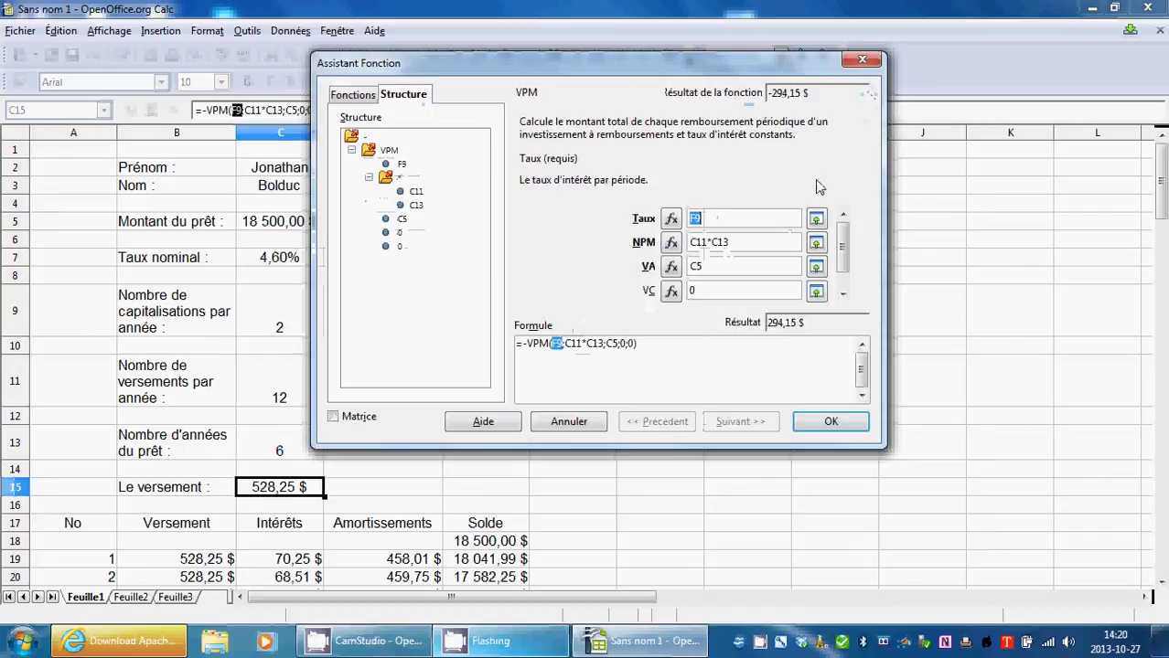
pyautogui.click(736, 240)
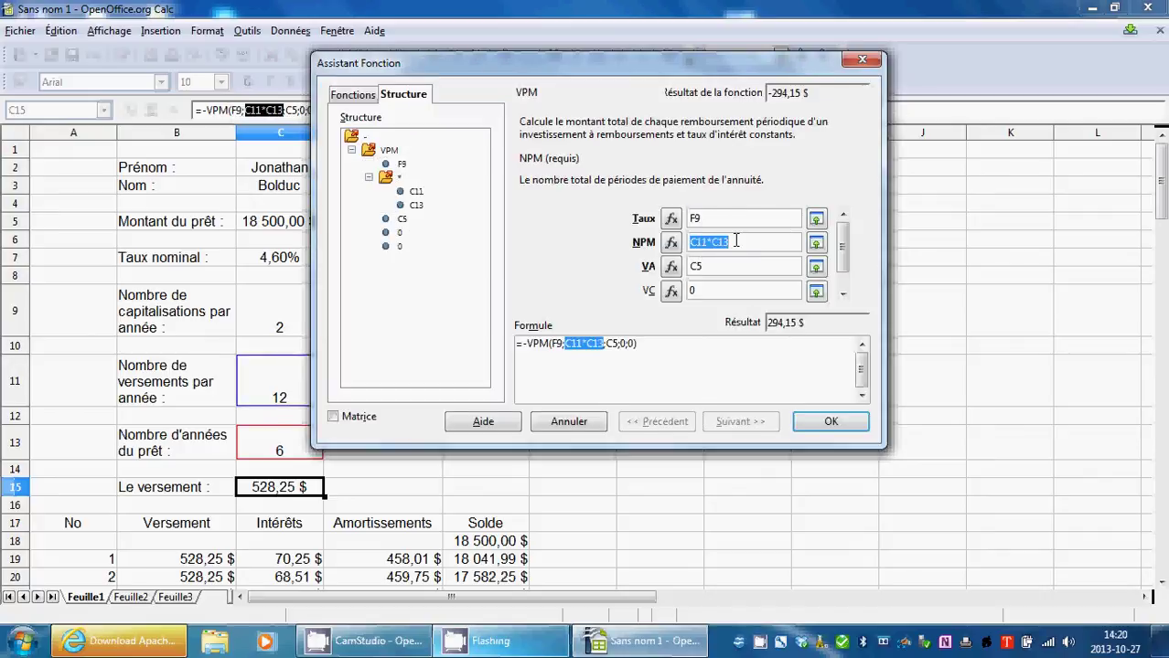
pyautogui.moveTo(673, 62); pyautogui.dragTo(801, 76)
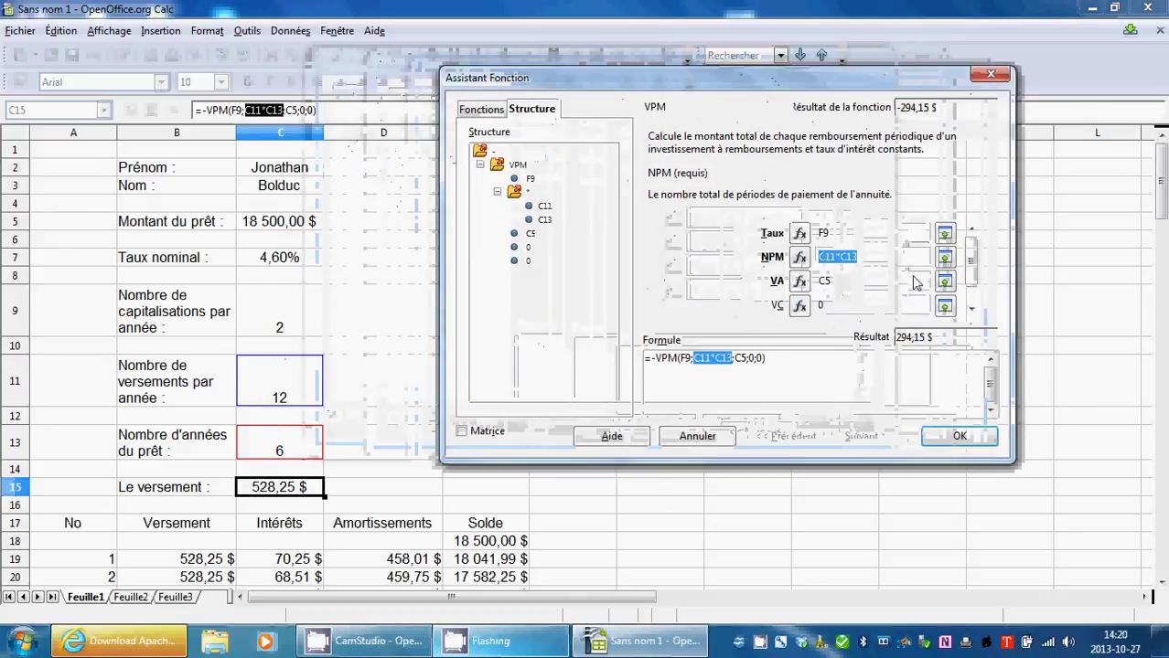
pyautogui.press('Tab')
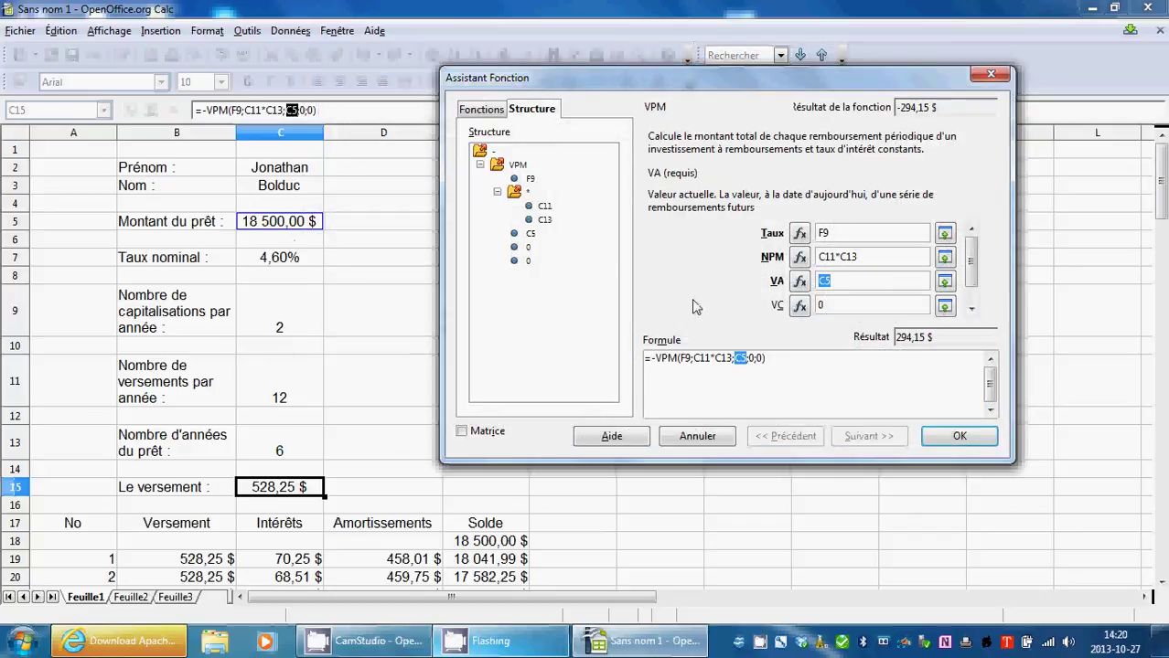
pyautogui.click(847, 305)
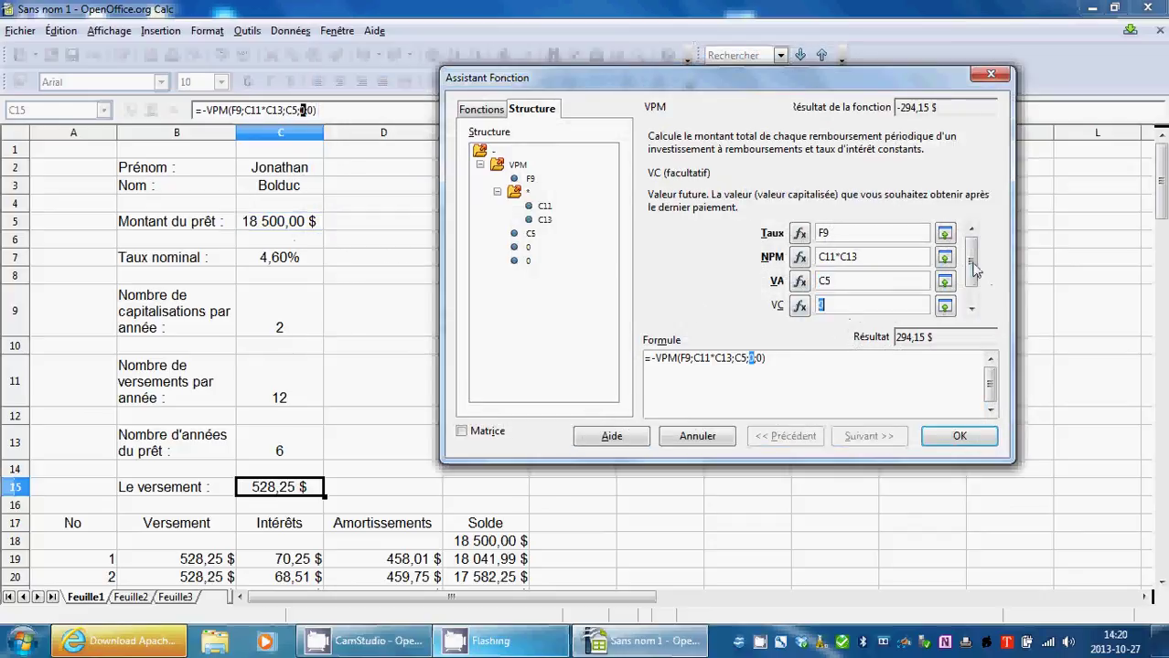
pyautogui.moveTo(974, 271); pyautogui.dragTo(972, 302)
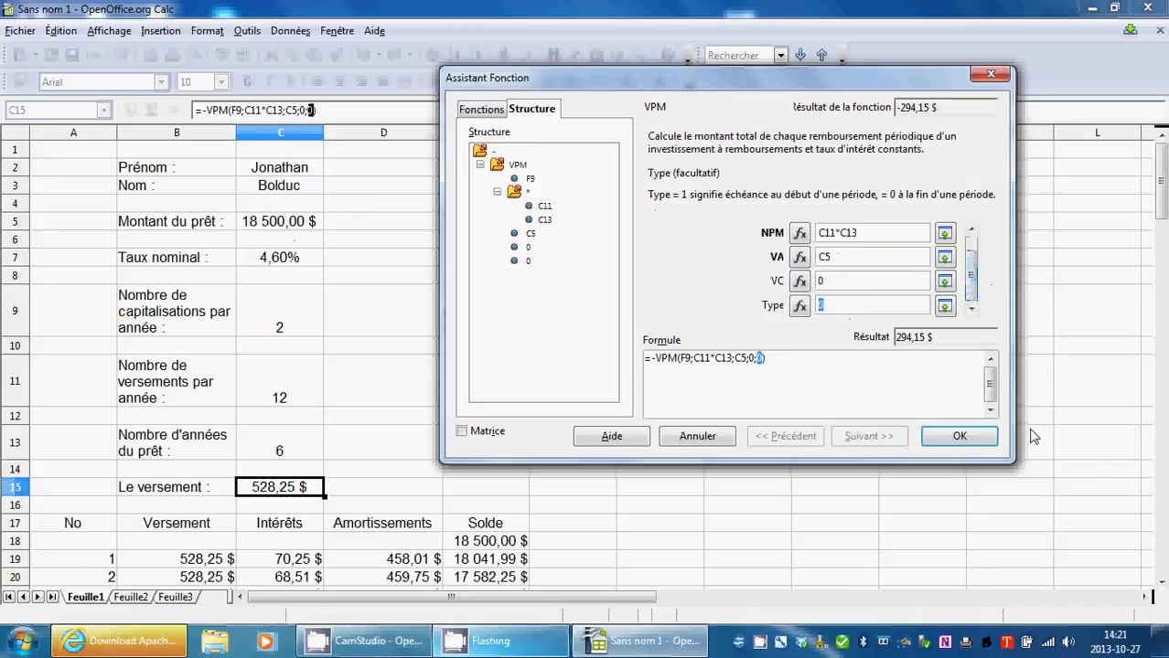
pyautogui.click(980, 439)
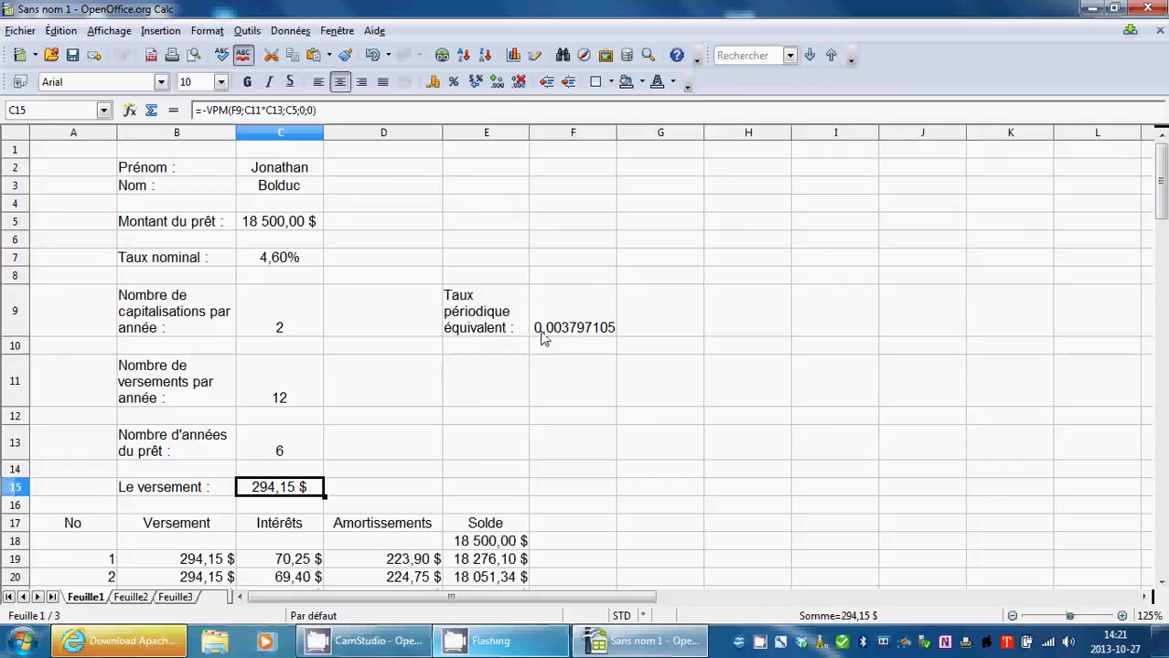
pyautogui.click(538, 423)
pyautogui.scroll(-20, 538, 423)
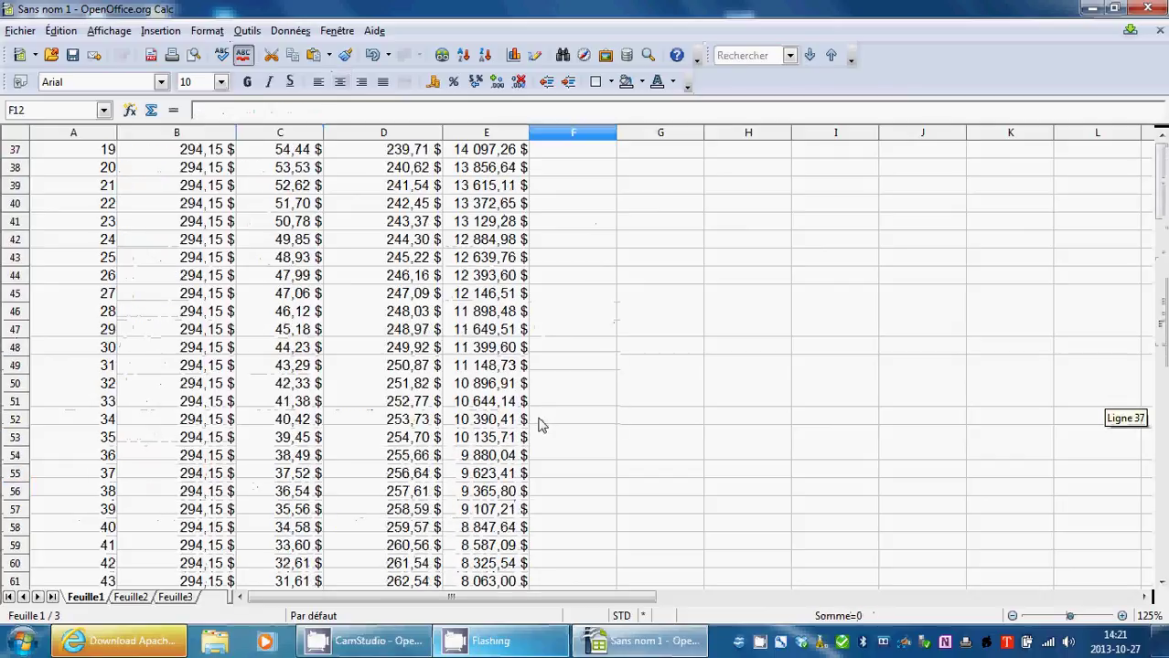
pyautogui.scroll(-6, 538, 423)
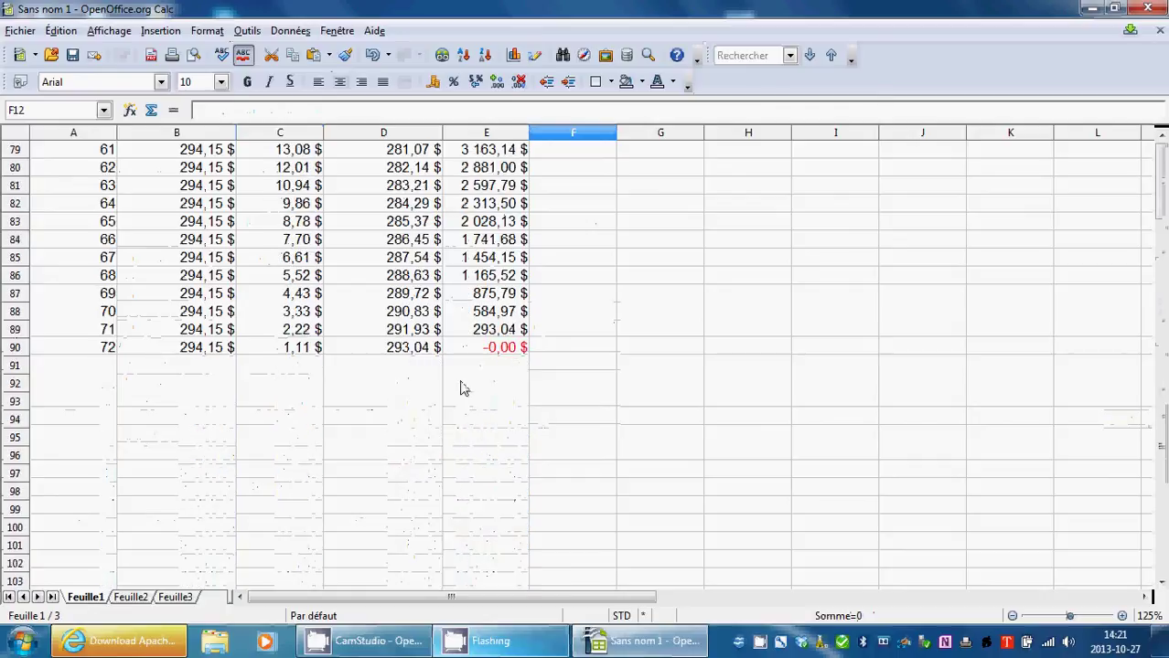
pyautogui.scroll(20, 521, 370)
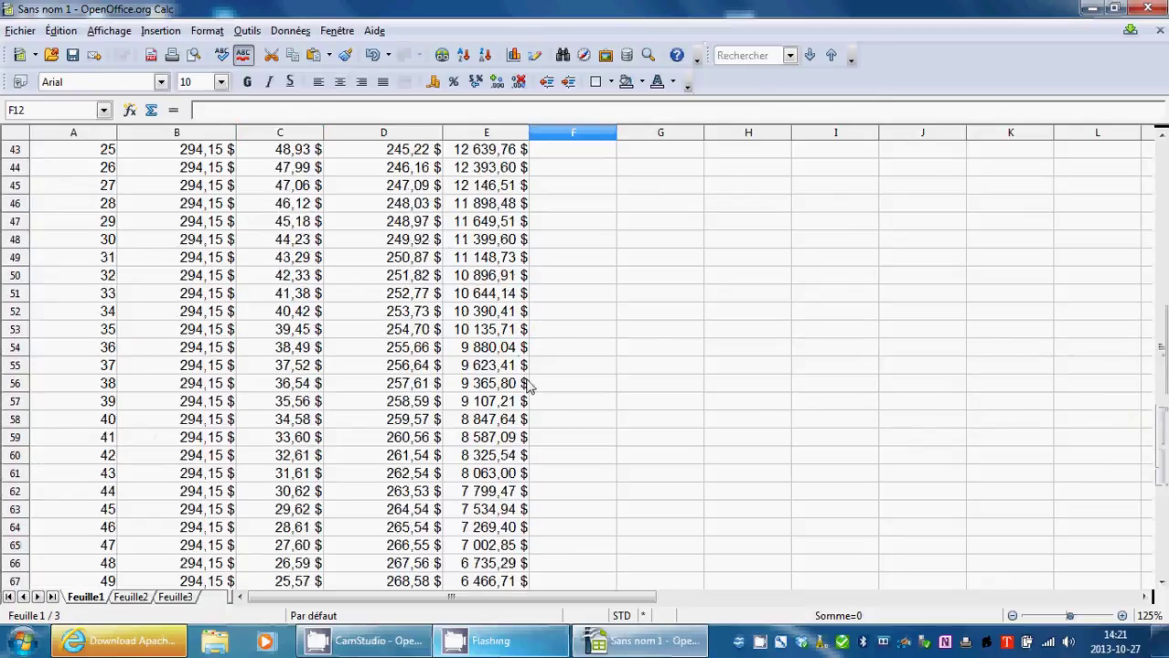
pyautogui.scroll(-5, 528, 385)
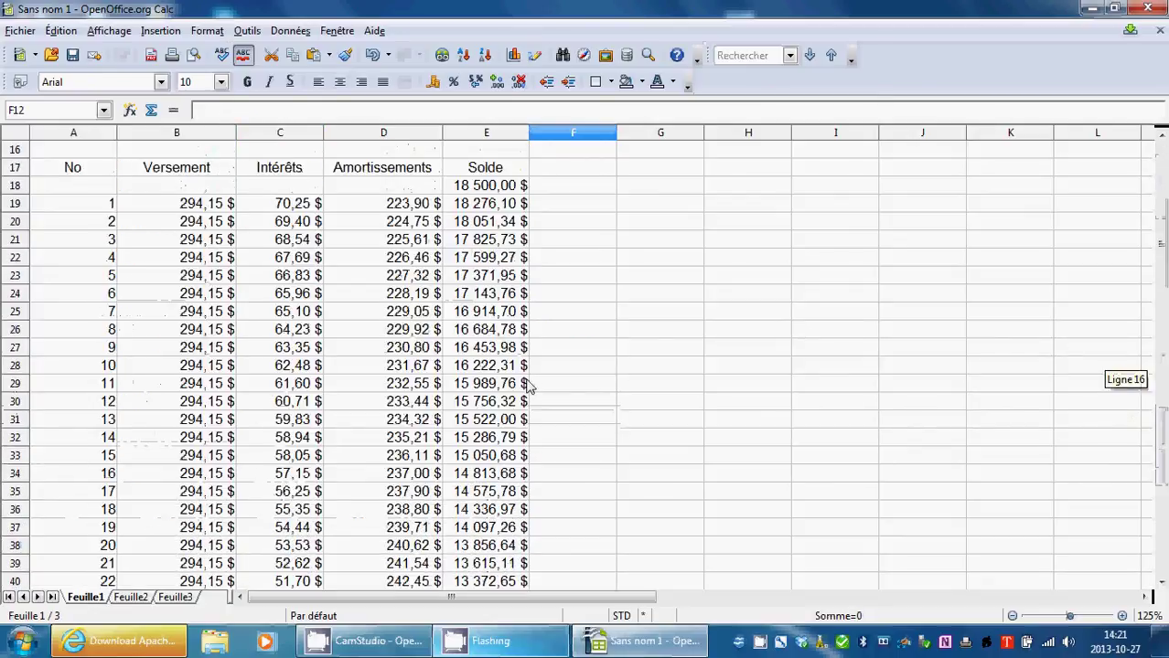
pyautogui.scroll(-20, 527, 385)
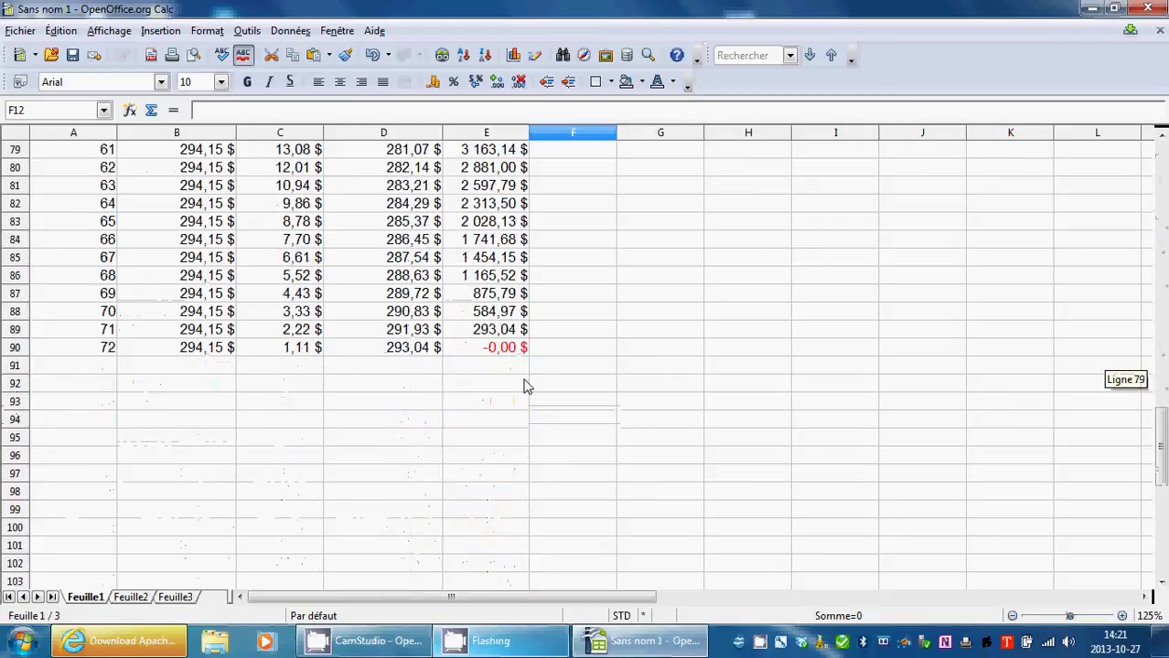
pyautogui.scroll(20, 526, 385)
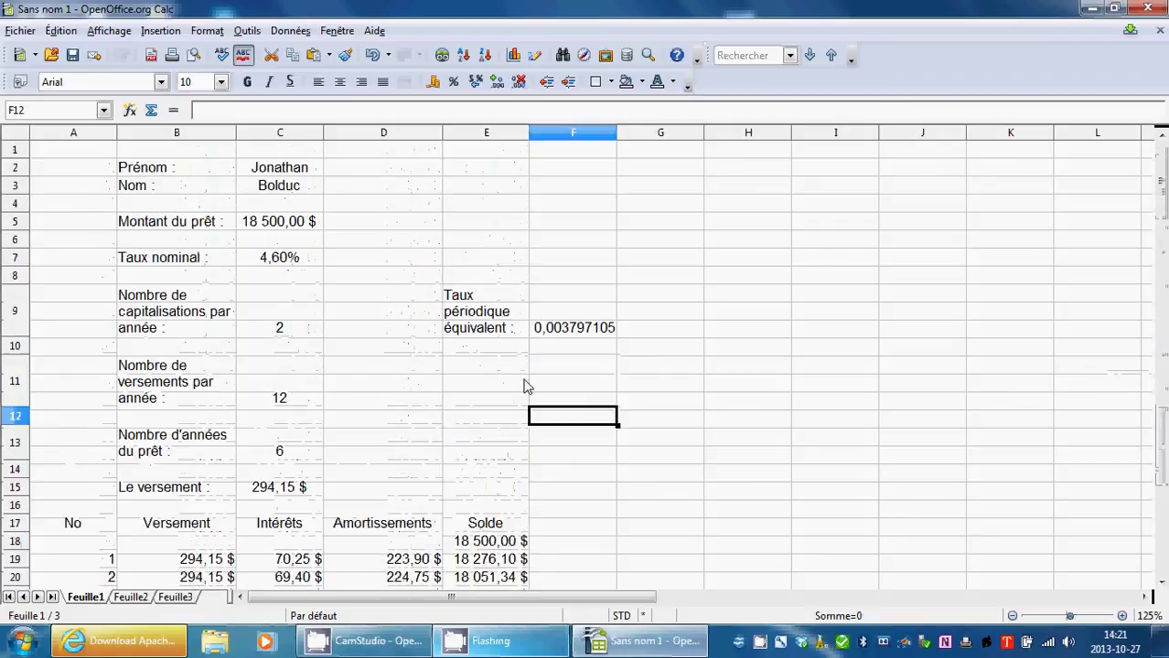
# Replace the 18500 loan amount in C5 with 90 000 $.
pyautogui.click(292, 335)
pyautogui.click(295, 393)
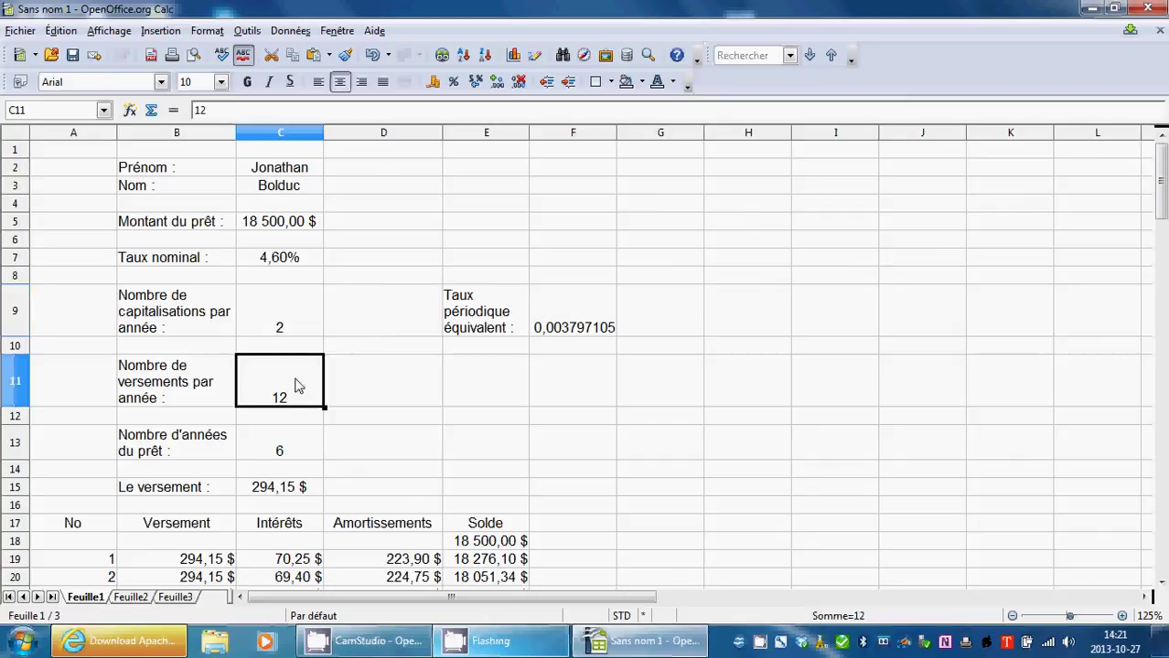
pyautogui.doubleClick(288, 227)
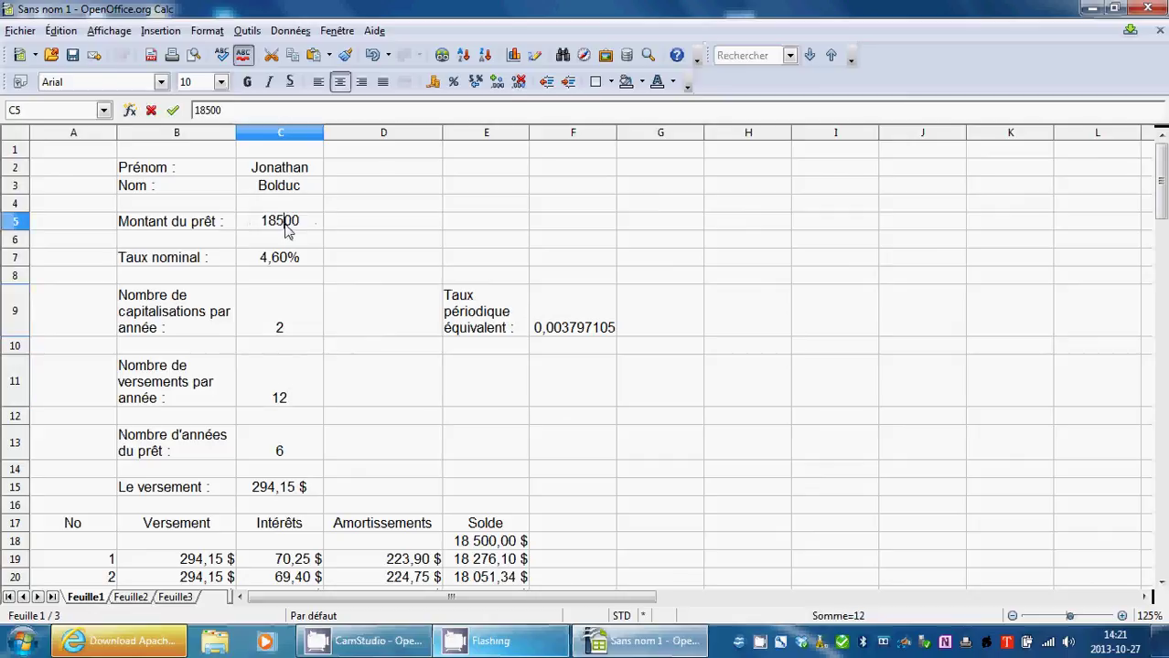
pyautogui.moveTo(307, 222); pyautogui.dragTo(248, 225)
pyautogui.write('90 ')
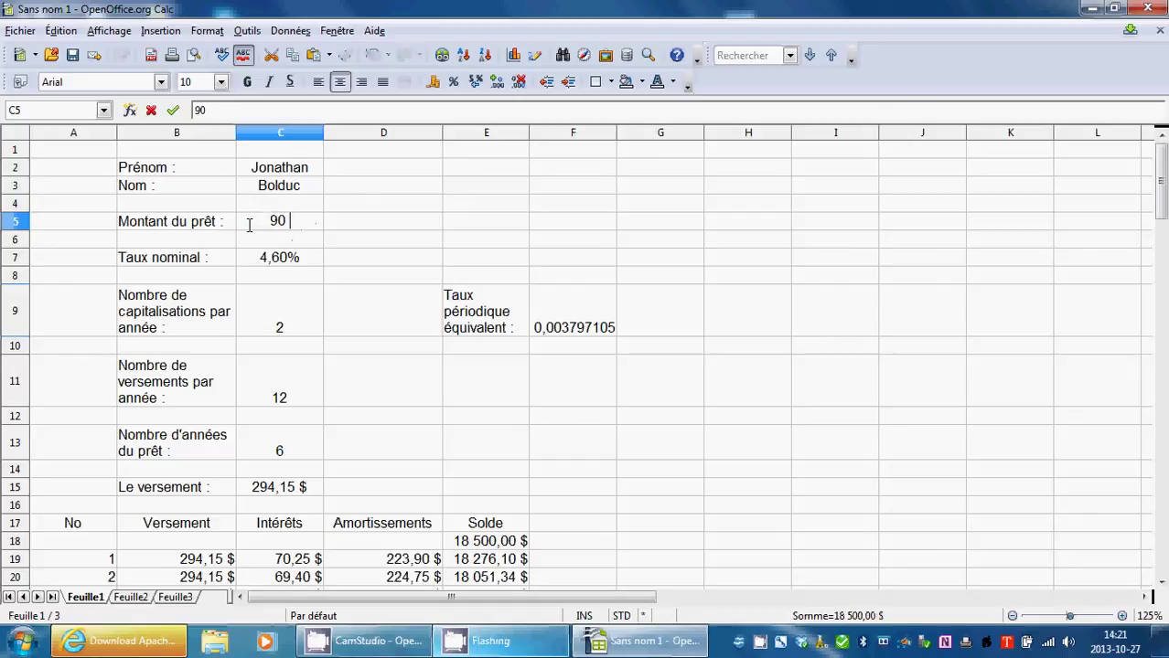
pyautogui.write('000$')
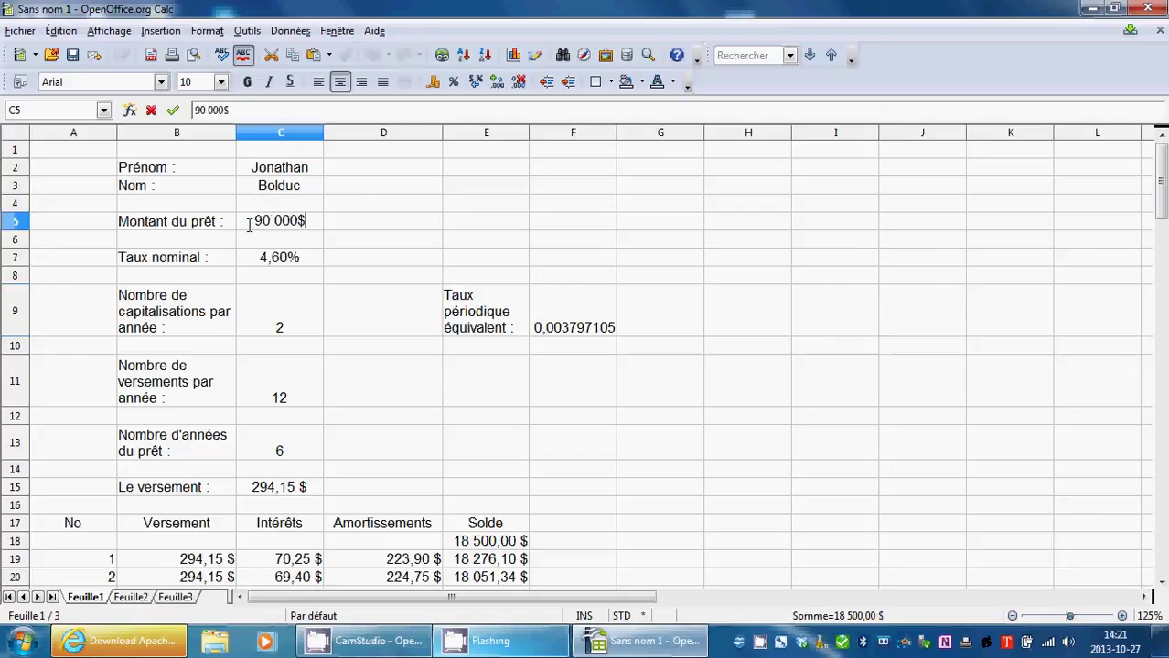
pyautogui.click(991, 391)
pyautogui.scroll(-10, 736, 418)
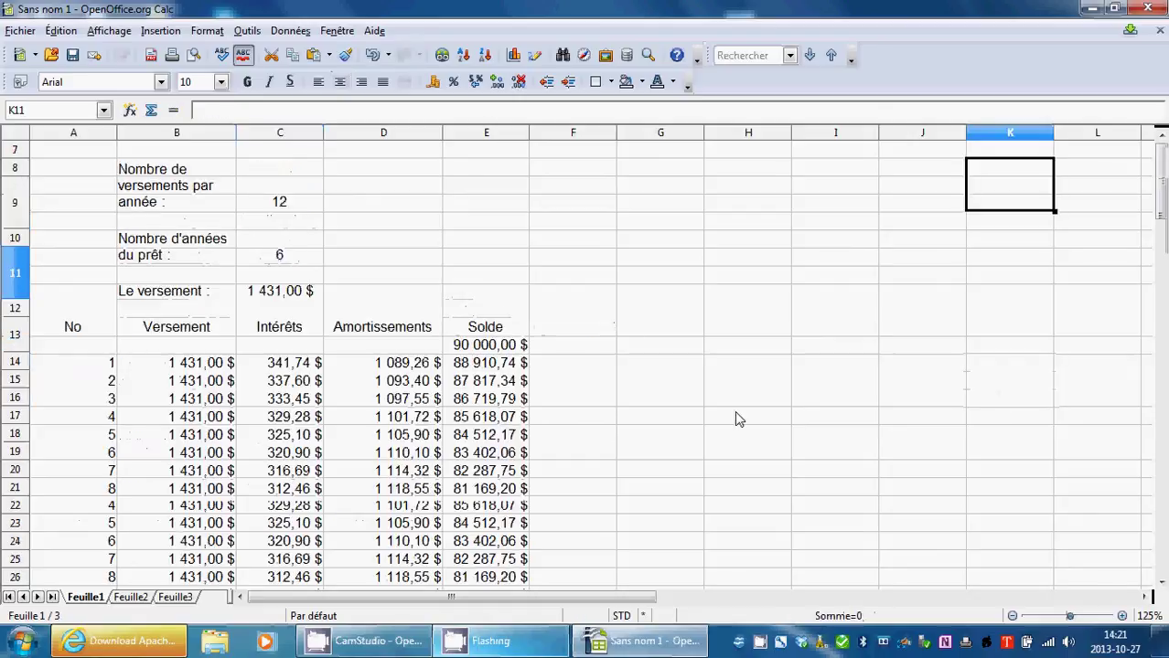
pyautogui.scroll(-20, 736, 418)
pyautogui.scroll(7, 736, 418)
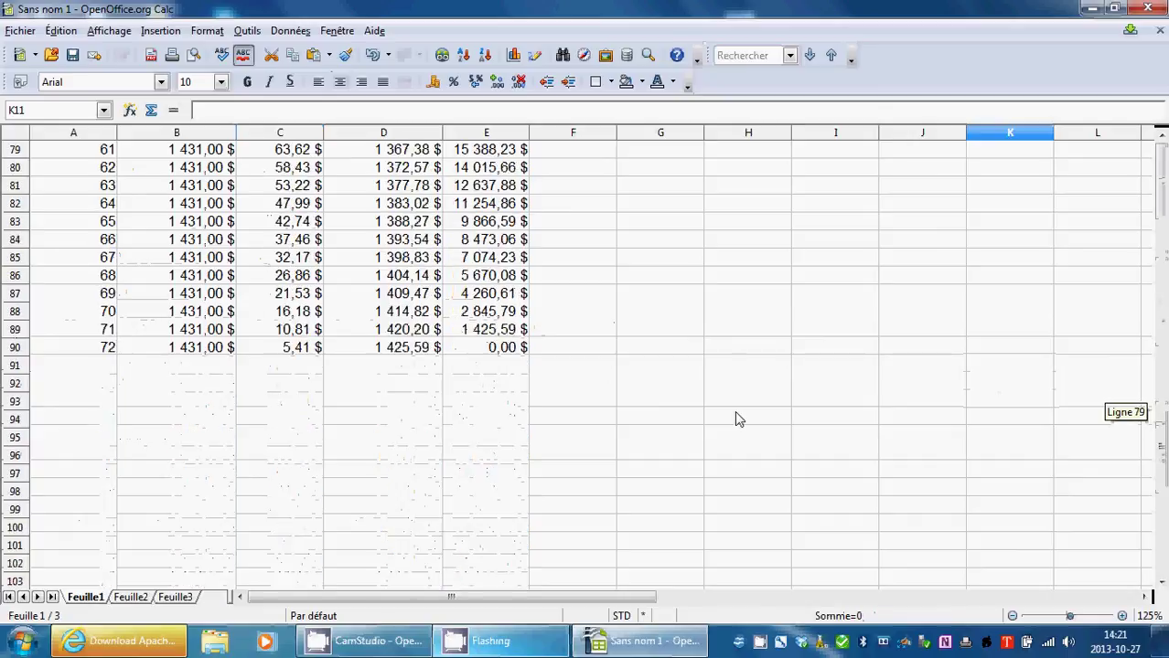
pyautogui.scroll(20, 736, 418)
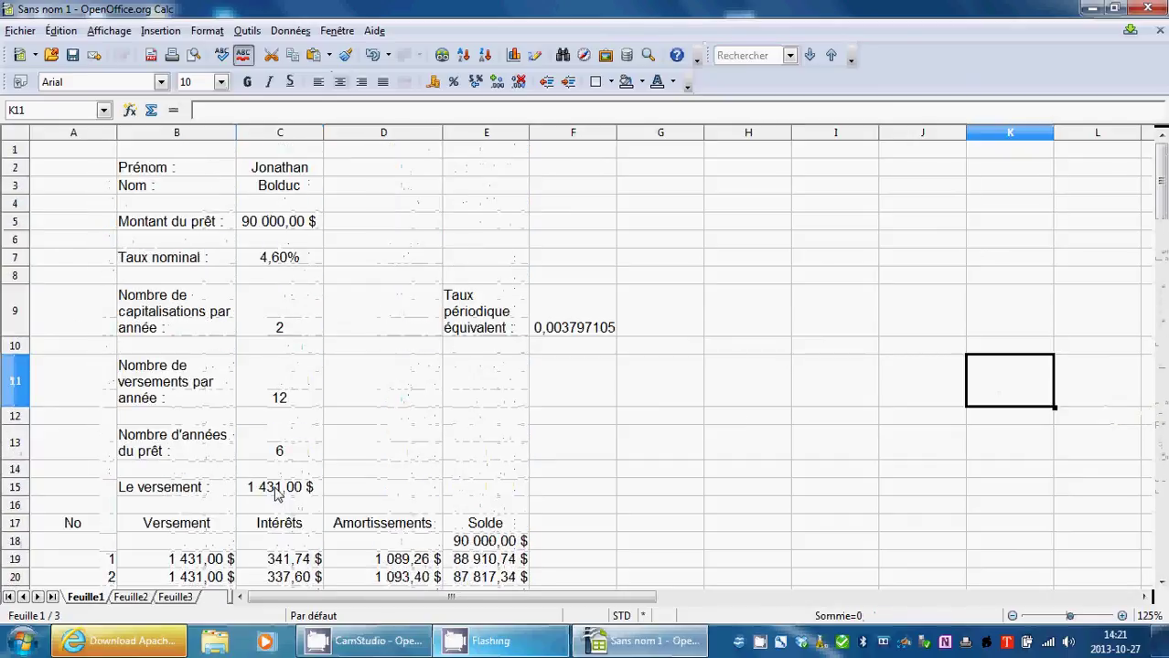
# Change the loan length in C13 to 20 years and the nominal rate in C7 to 1,75%.
pyautogui.doubleClick(300, 457)
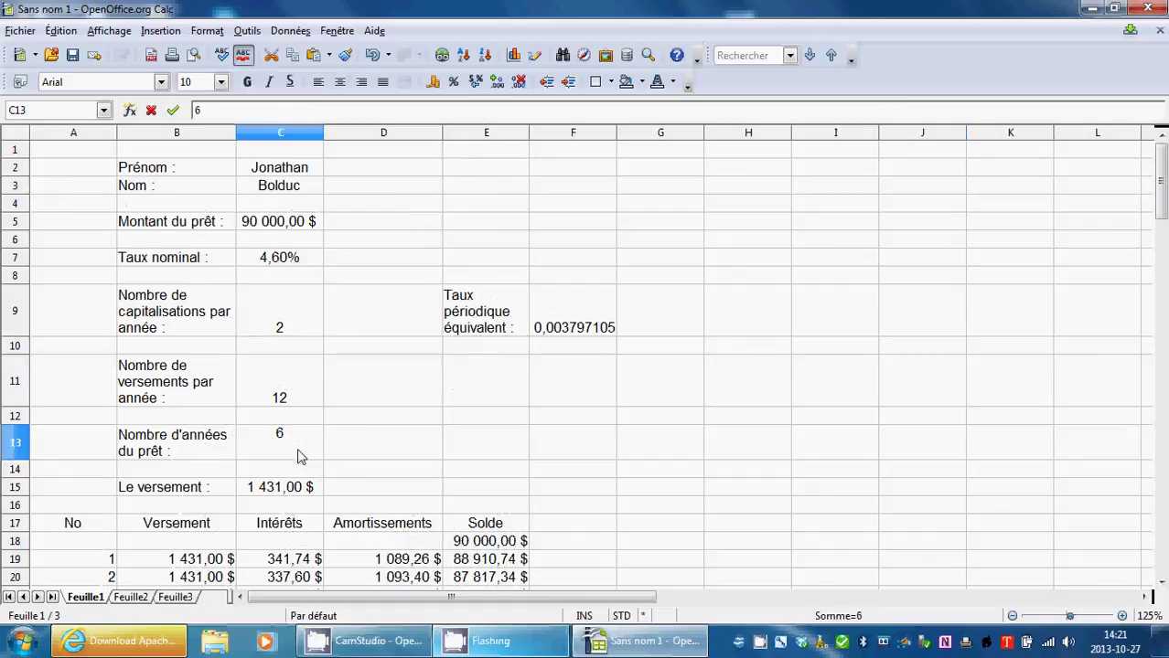
pyautogui.write('20')
pyautogui.click(599, 417)
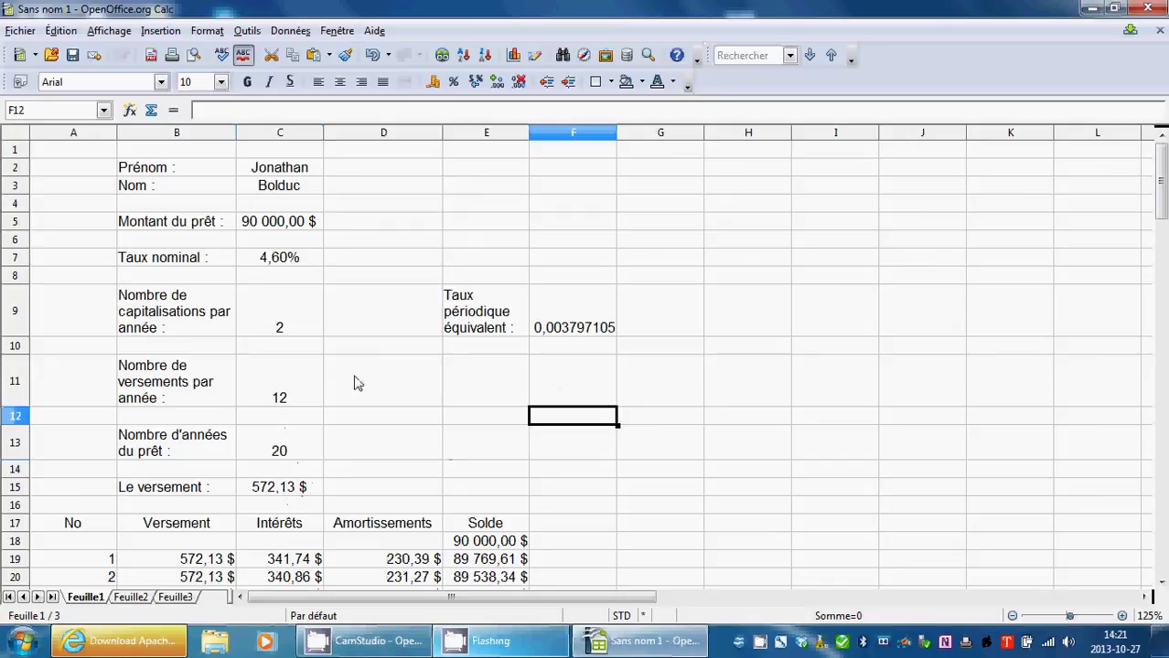
pyautogui.click(278, 228)
pyautogui.doubleClick(284, 228)
pyautogui.click(301, 261)
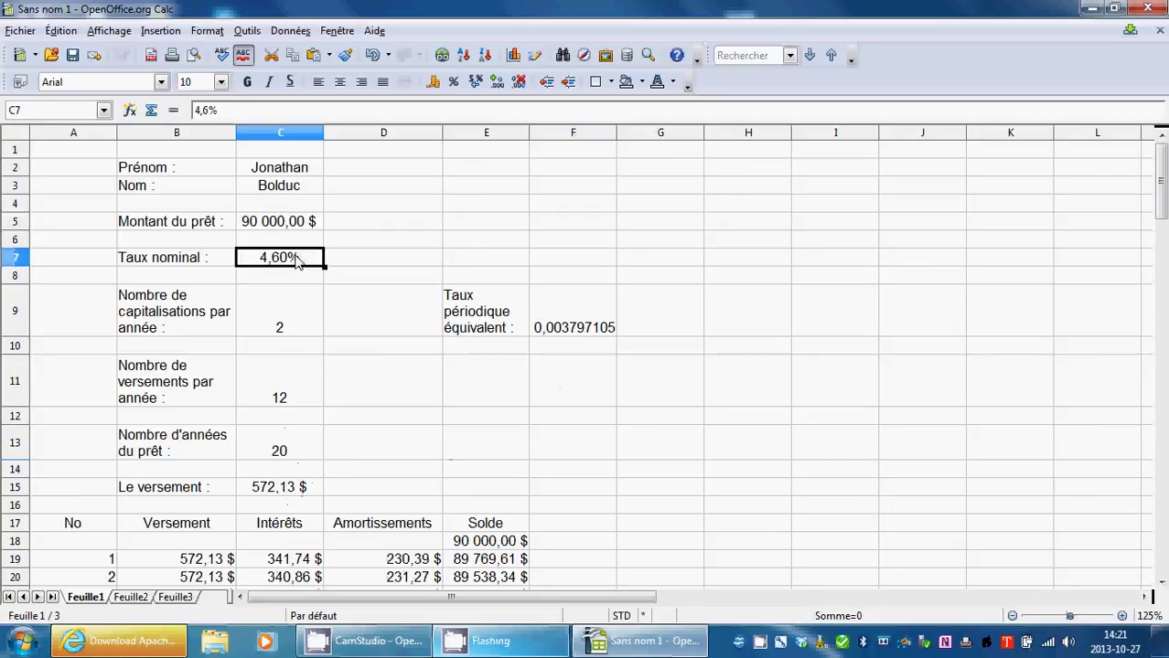
pyautogui.doubleClick(307, 260)
pyautogui.press('BackSpace')
pyautogui.press('BackSpace')
pyautogui.press('BackSpace')
pyautogui.press('BackSpace')
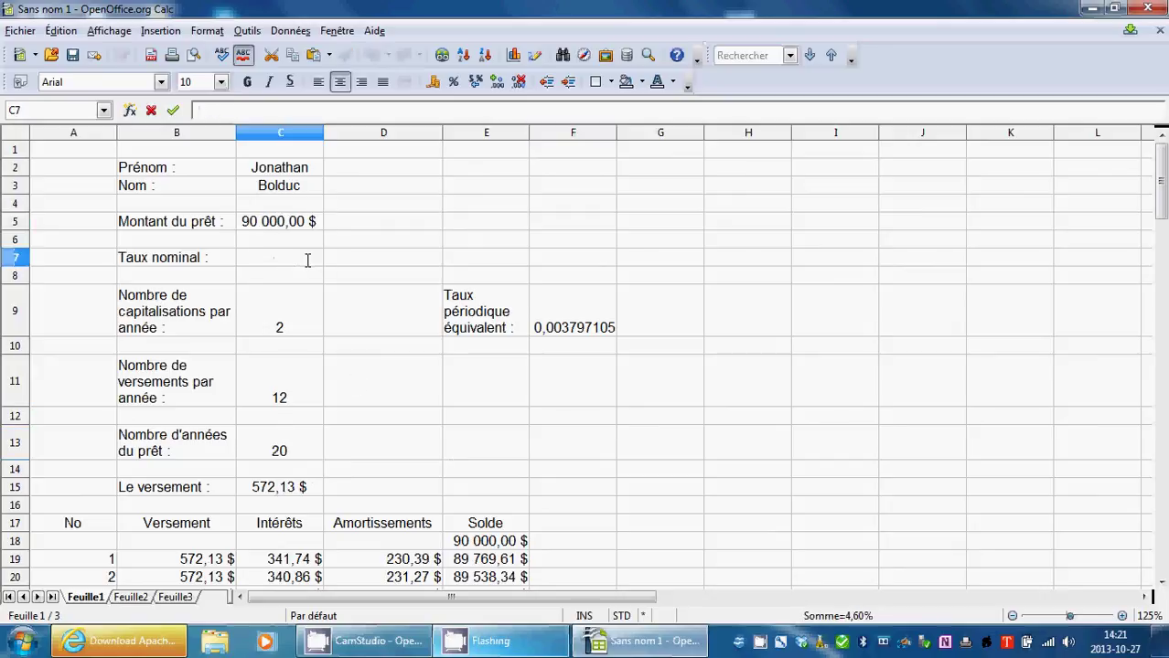
pyautogui.write('1,75%')
pyautogui.click(172, 110)
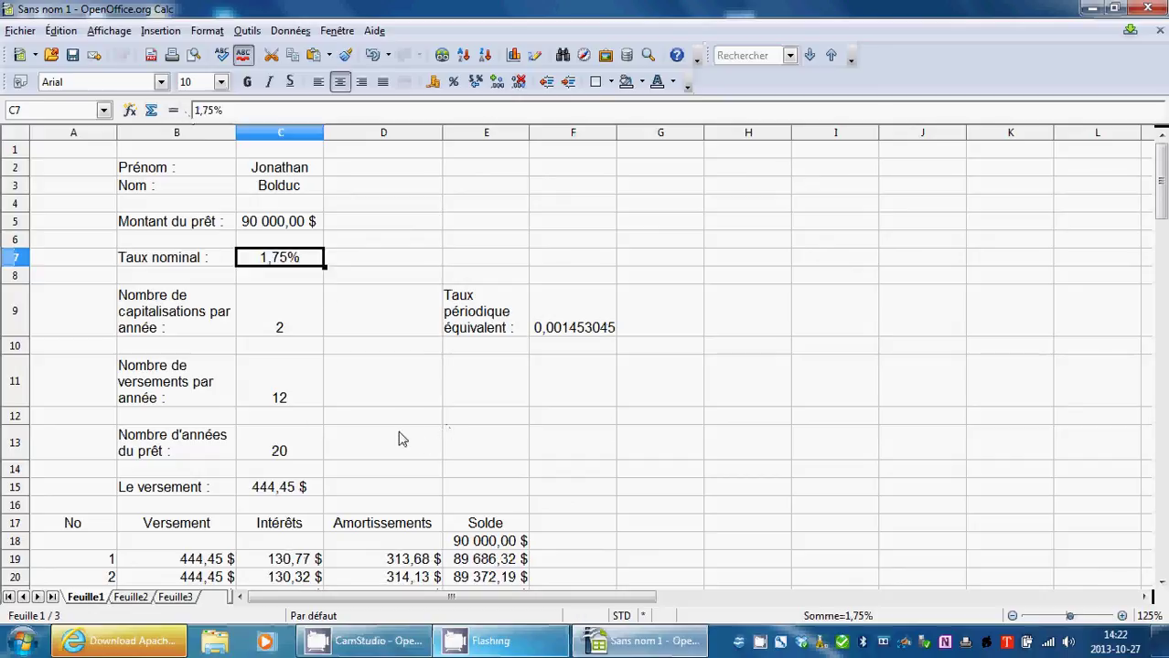
pyautogui.scroll(-20, 574, 464)
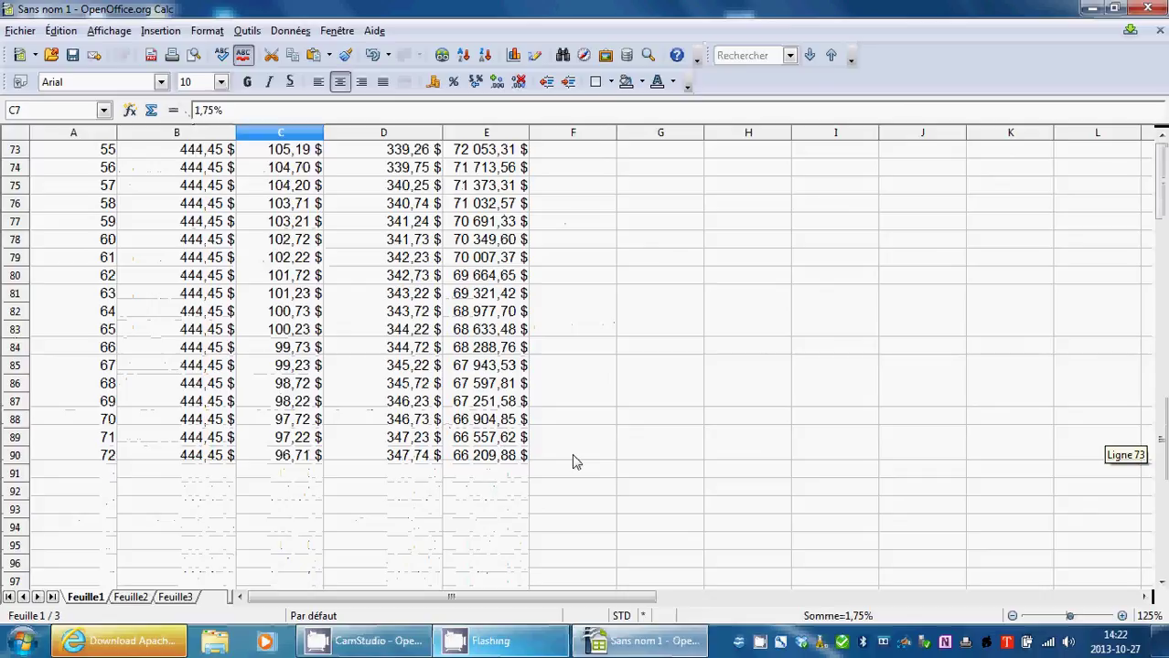
pyautogui.scroll(20, 571, 454)
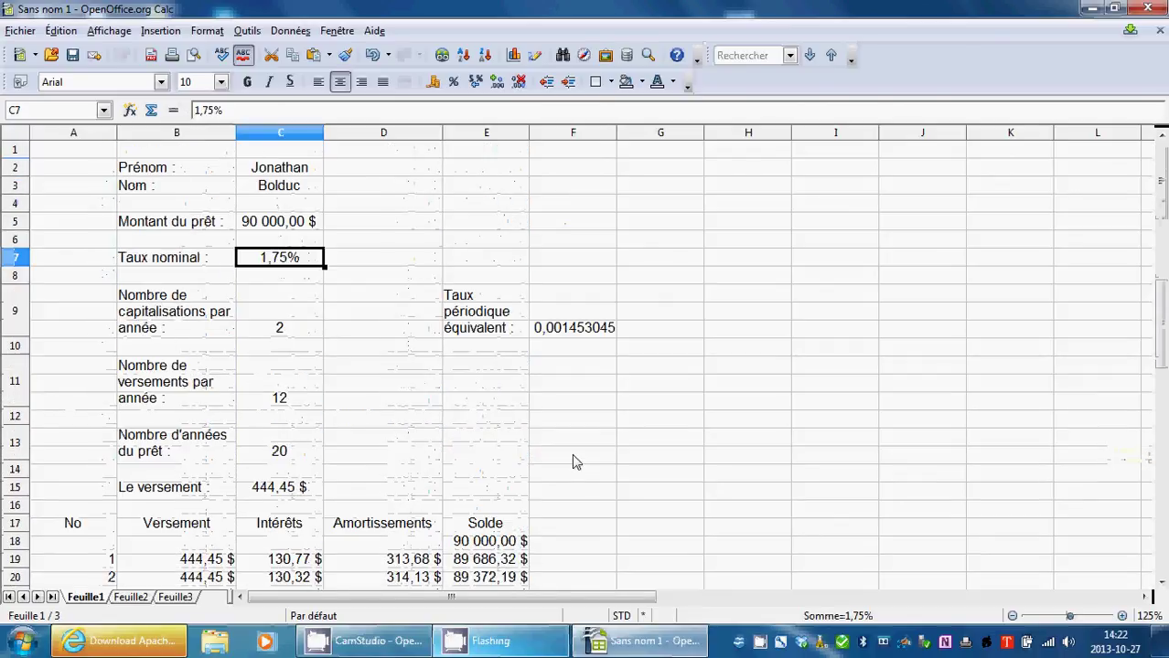
pyautogui.scroll(-14, 571, 454)
pyautogui.scroll(10, 372, 399)
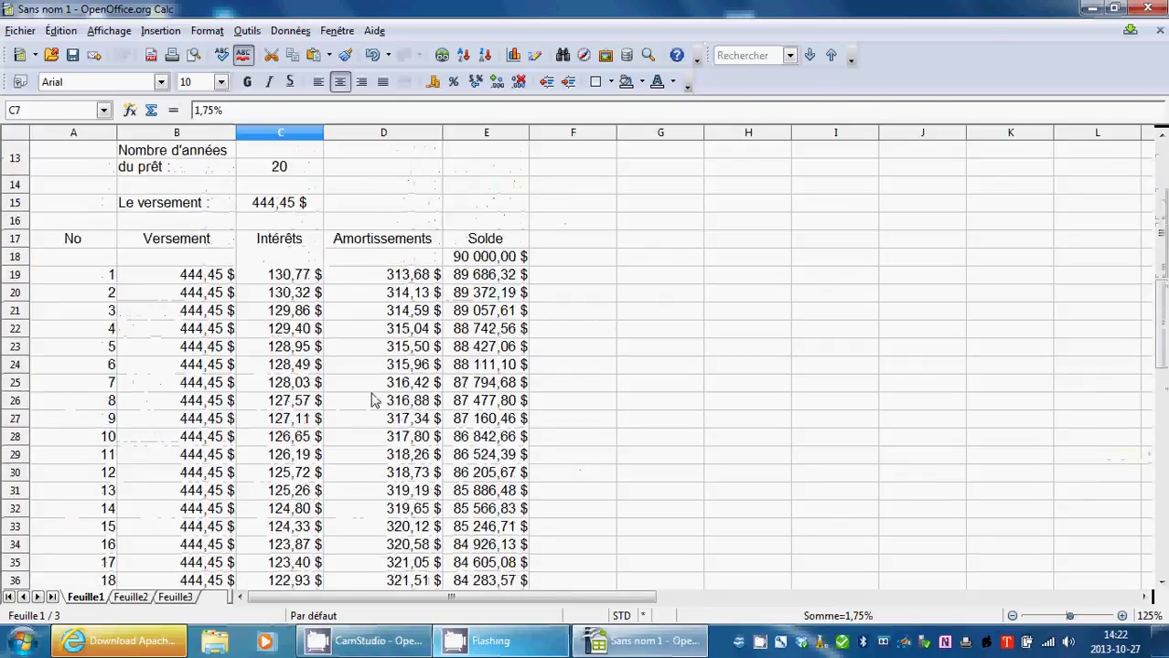
pyautogui.scroll(4, 373, 399)
# Continue the payment numbers in column A down to 240 in row 258.
pyautogui.click(265, 448)
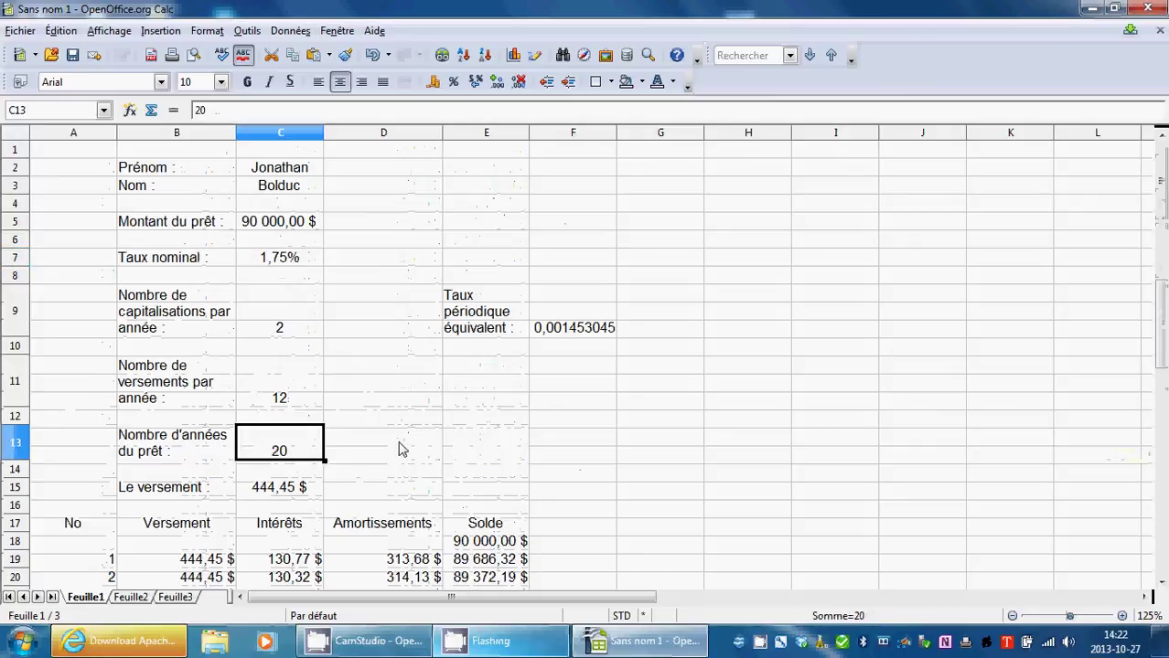
pyautogui.scroll(-4, 484, 448)
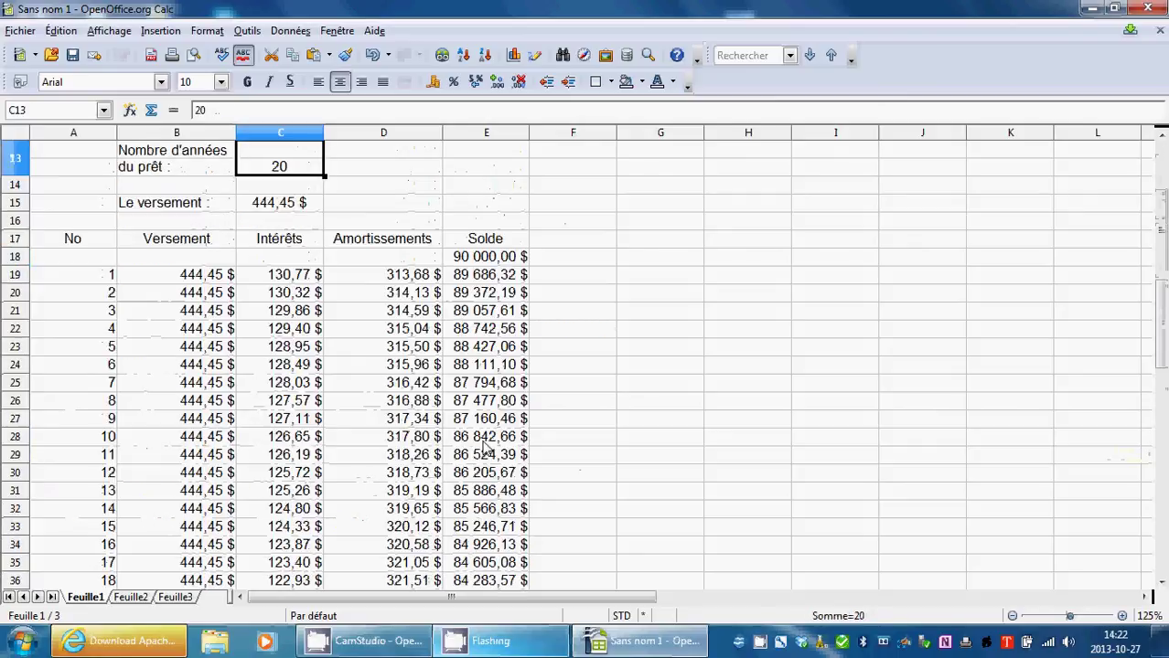
pyautogui.scroll(-19, 485, 448)
pyautogui.click(115, 513)
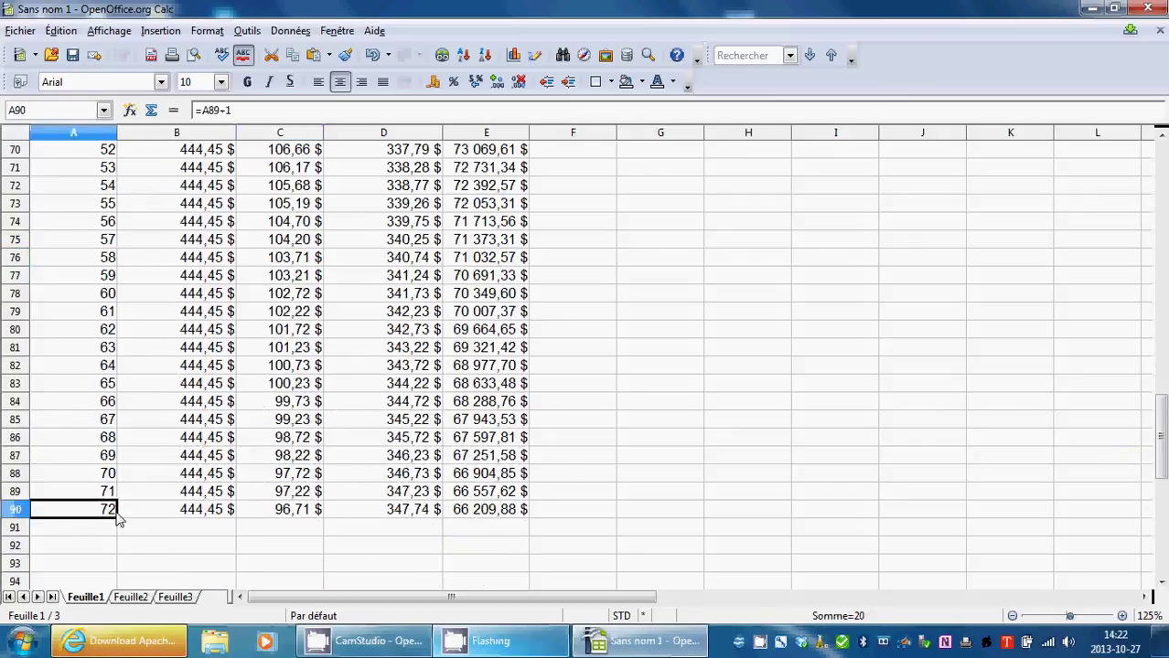
pyautogui.moveTo(117, 519); pyautogui.dragTo(109, 573)
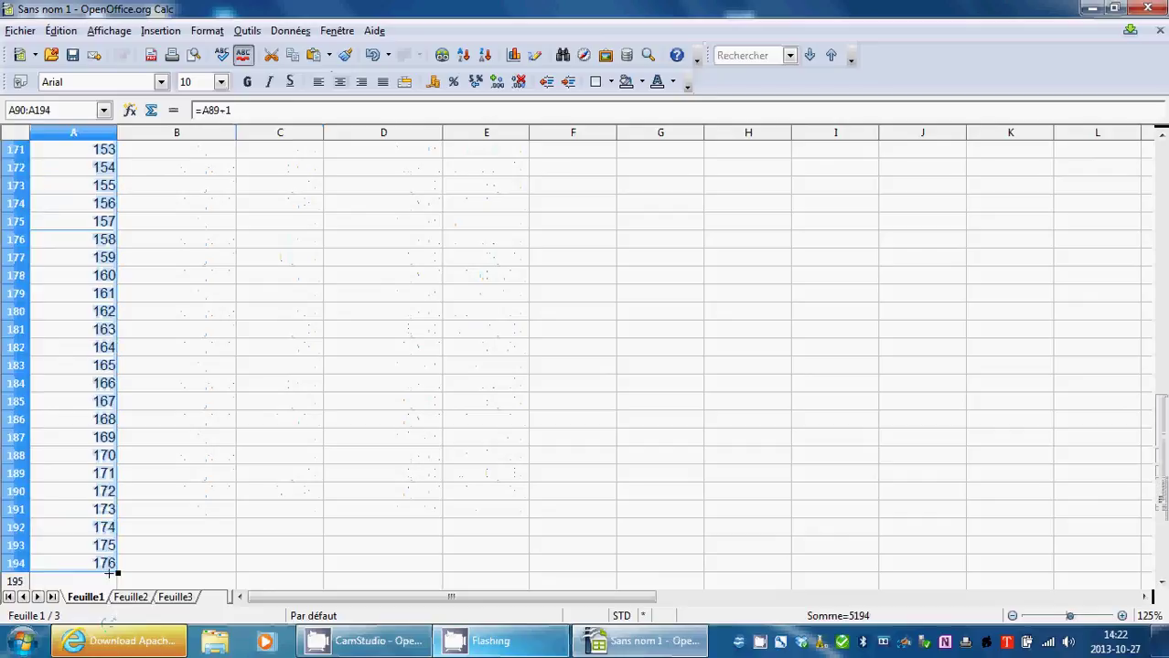
pyautogui.click(120, 582)
pyautogui.click(116, 569)
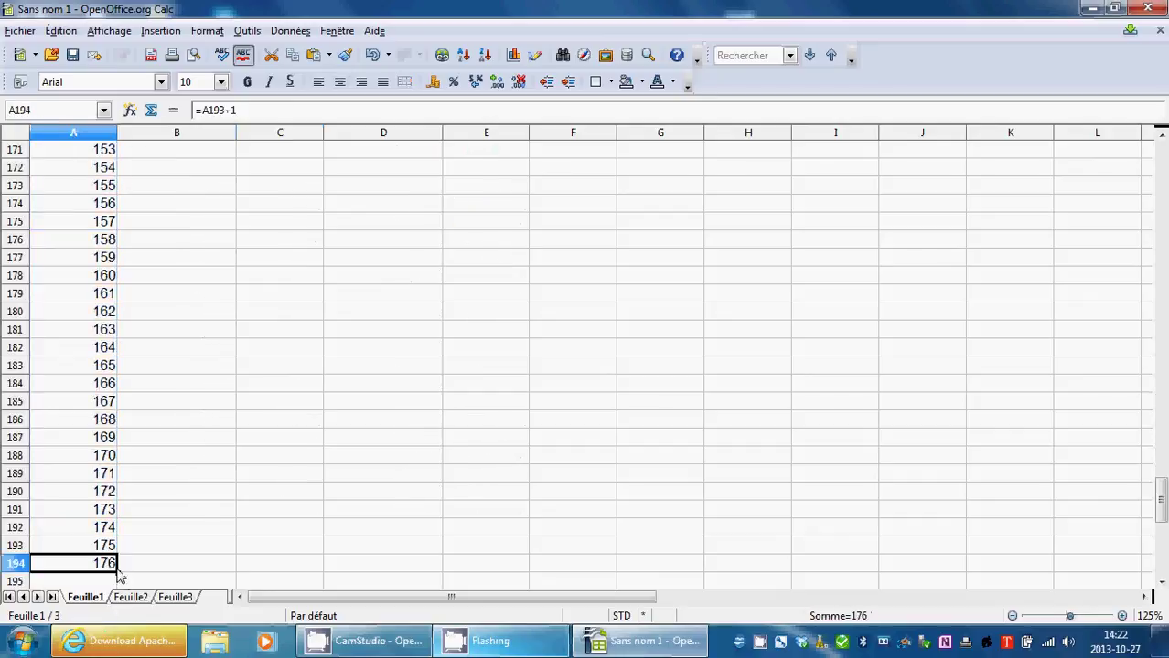
pyautogui.moveTo(119, 571); pyautogui.dragTo(112, 339)
pyautogui.click(229, 366)
# Fill the payment, interest, amortization and balance formulas from row 90 down to row 258.
pyautogui.scroll(20, 266, 397)
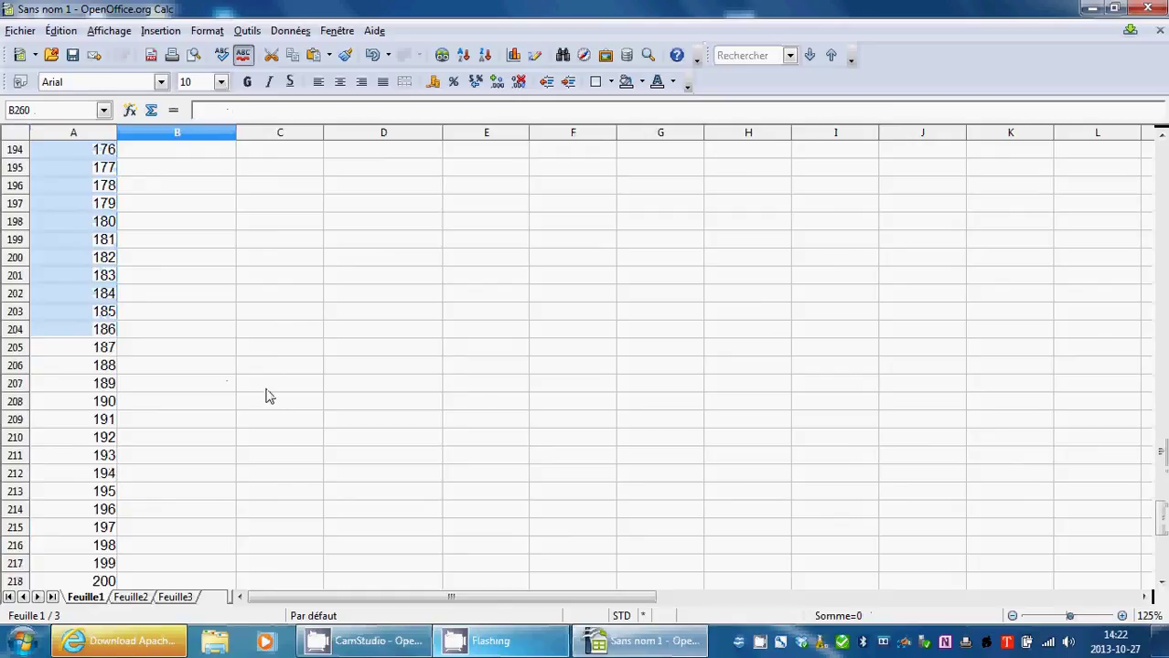
pyautogui.scroll(10, 275, 439)
pyautogui.scroll(-7, 282, 484)
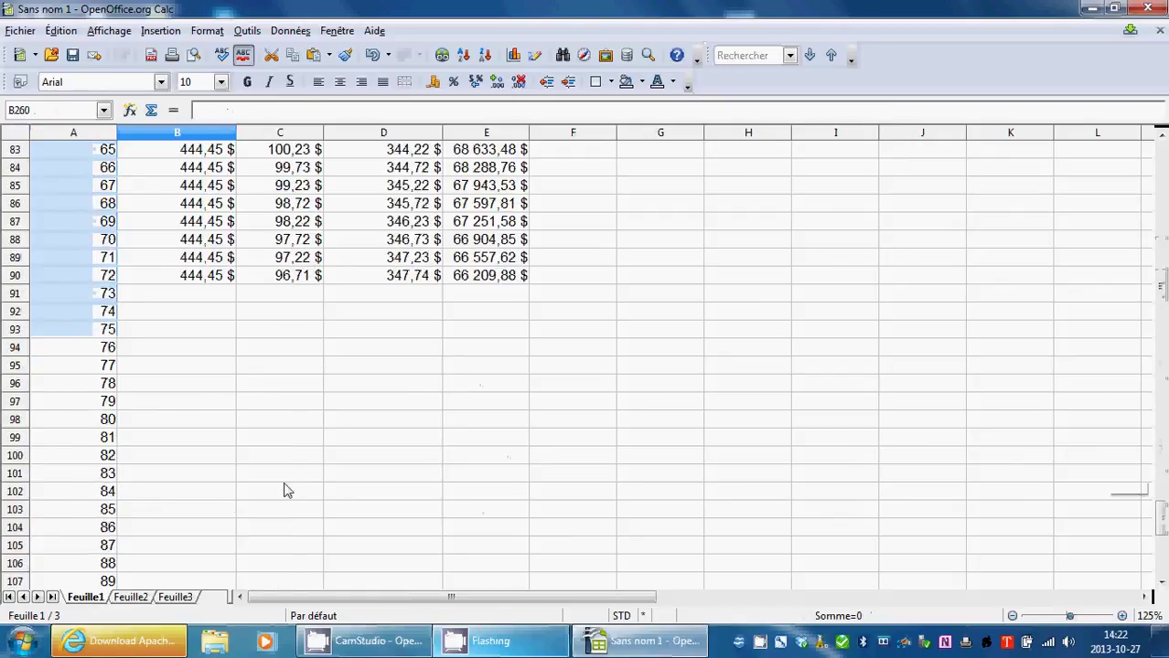
pyautogui.click(208, 280)
pyautogui.moveTo(209, 282); pyautogui.dragTo(430, 194)
pyautogui.scroll(4, 501, 347)
pyautogui.scroll(1, 501, 348)
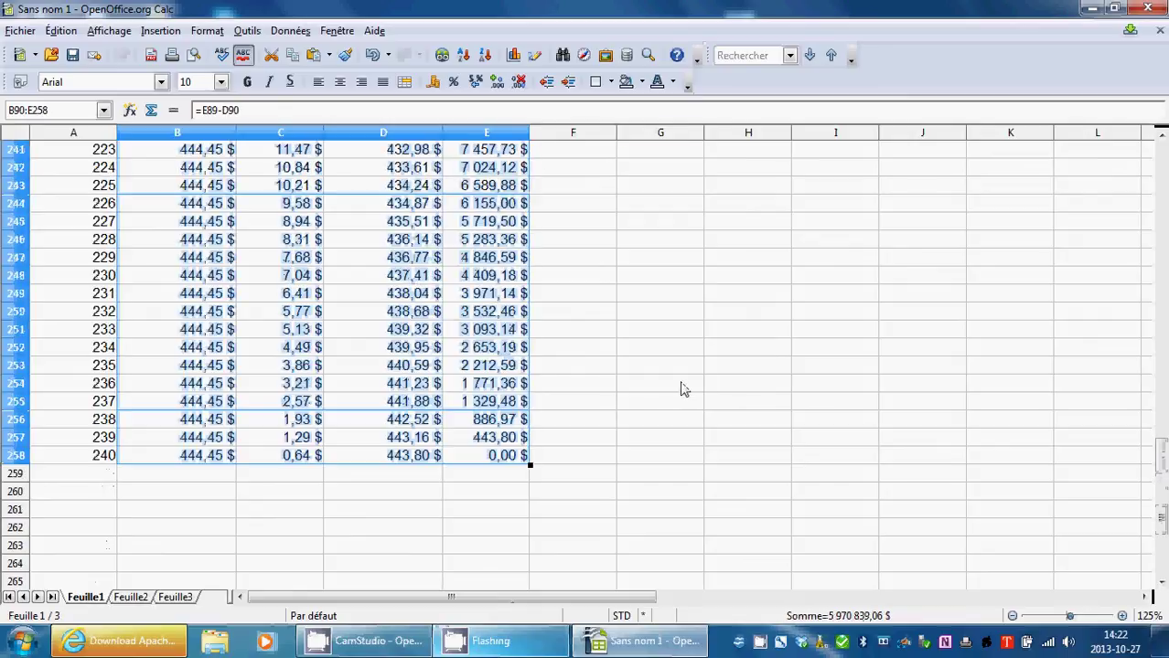
pyautogui.click(681, 386)
# Scroll through the extended table to confirm it ends at a 0,00 $ balance.
pyautogui.click(503, 454)
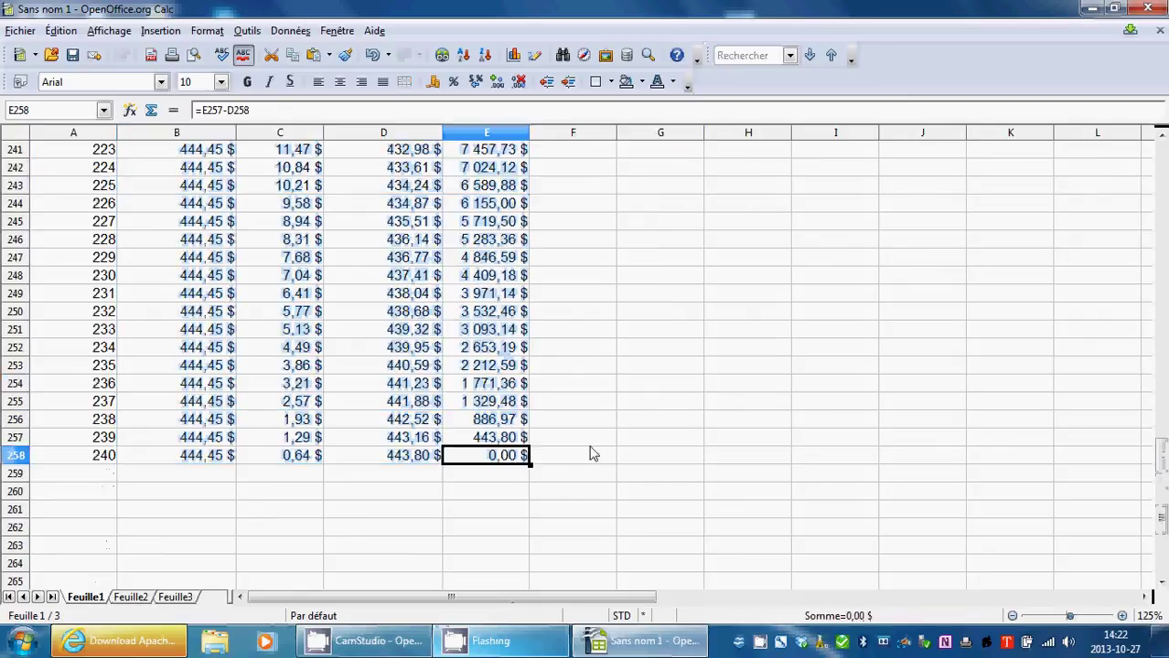
pyautogui.scroll(4, 599, 446)
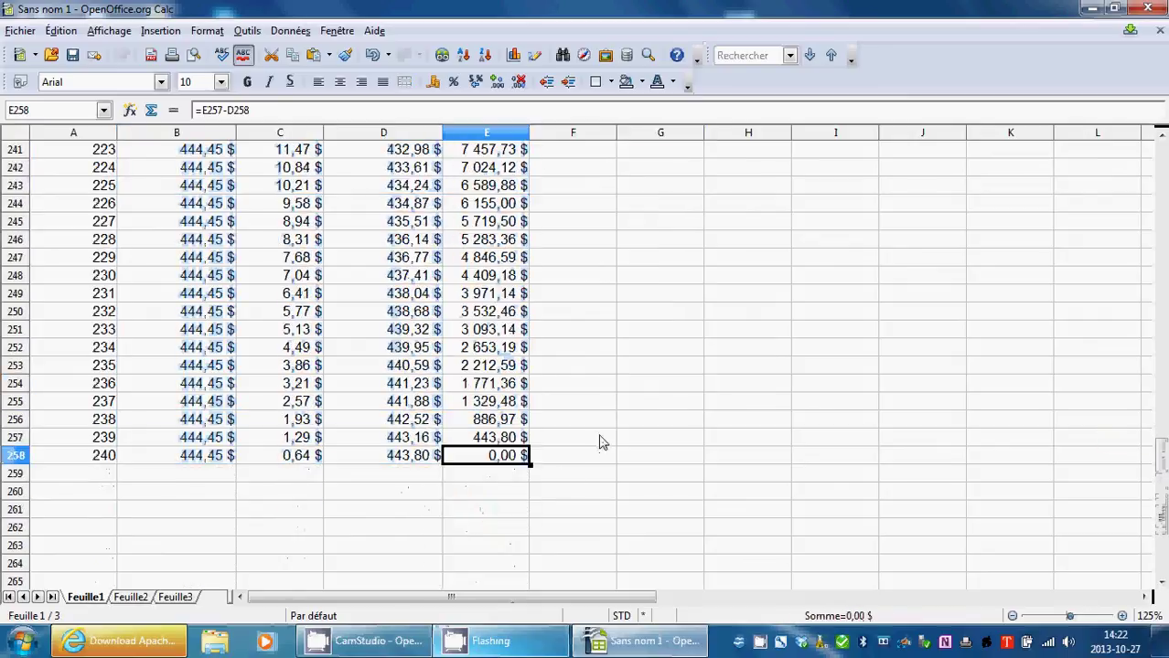
pyautogui.scroll(20, 602, 439)
pyautogui.scroll(20, 599, 427)
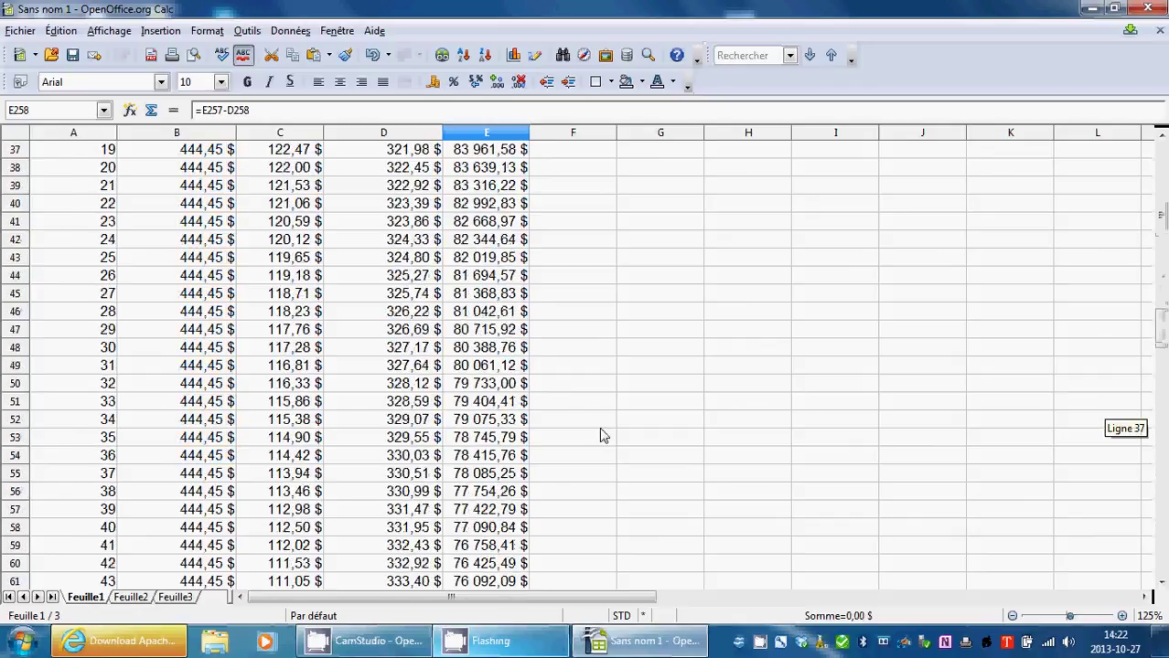
pyautogui.scroll(-4, 339, 480)
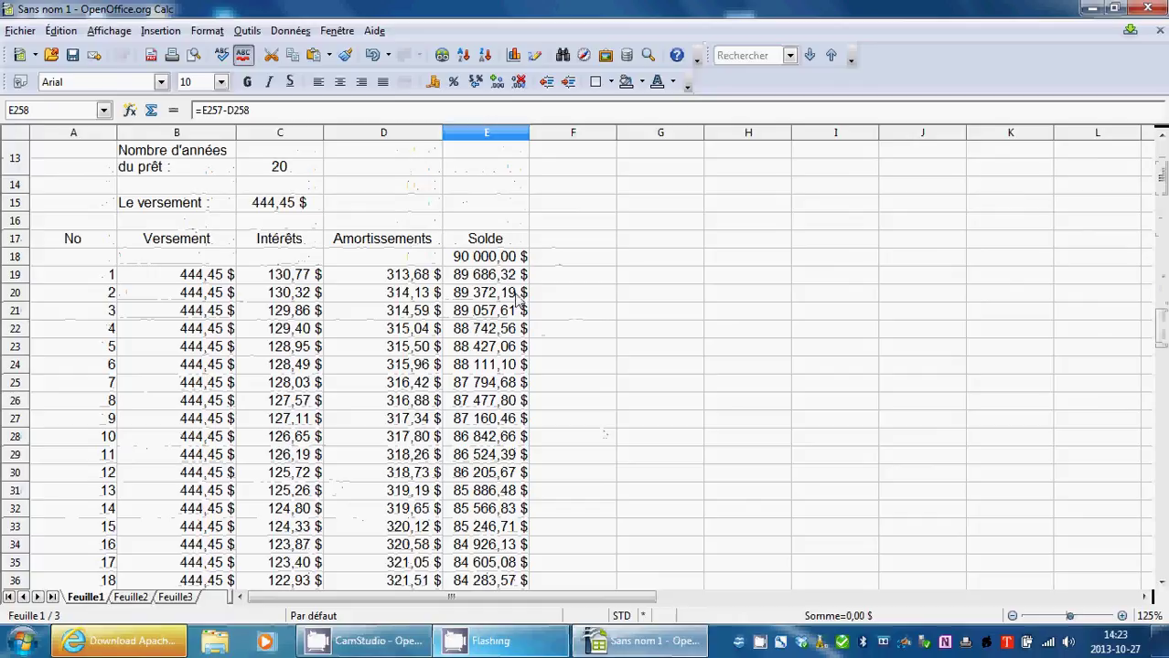
pyautogui.scroll(-20, 320, 297)
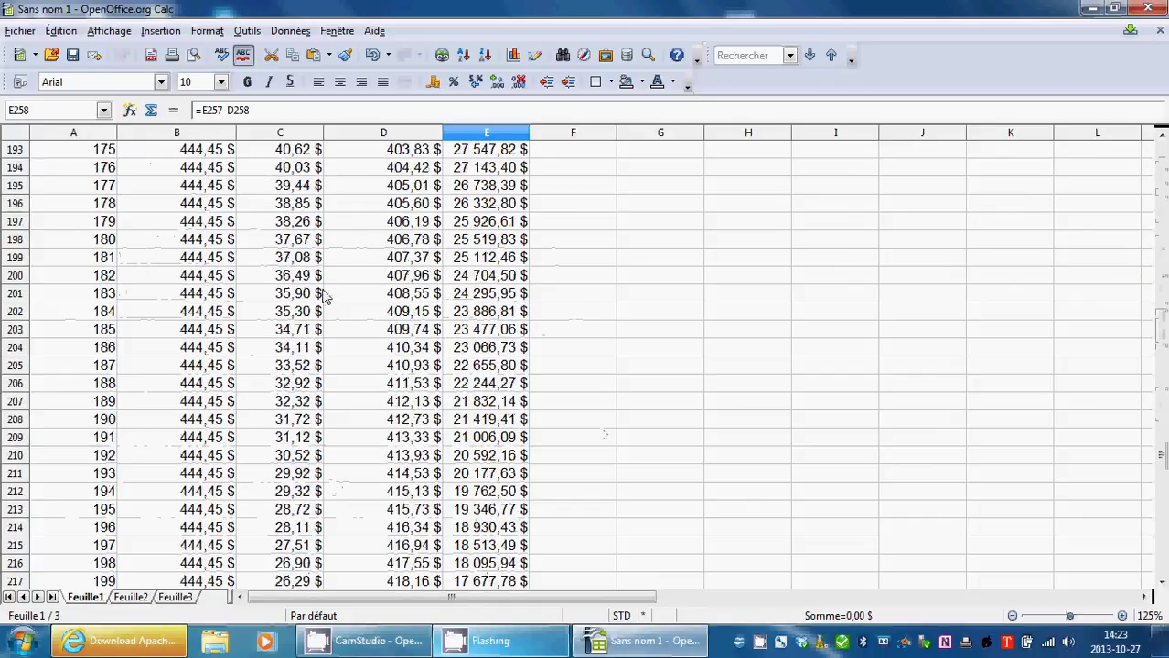
pyautogui.scroll(-20, 325, 297)
pyautogui.scroll(7, 324, 302)
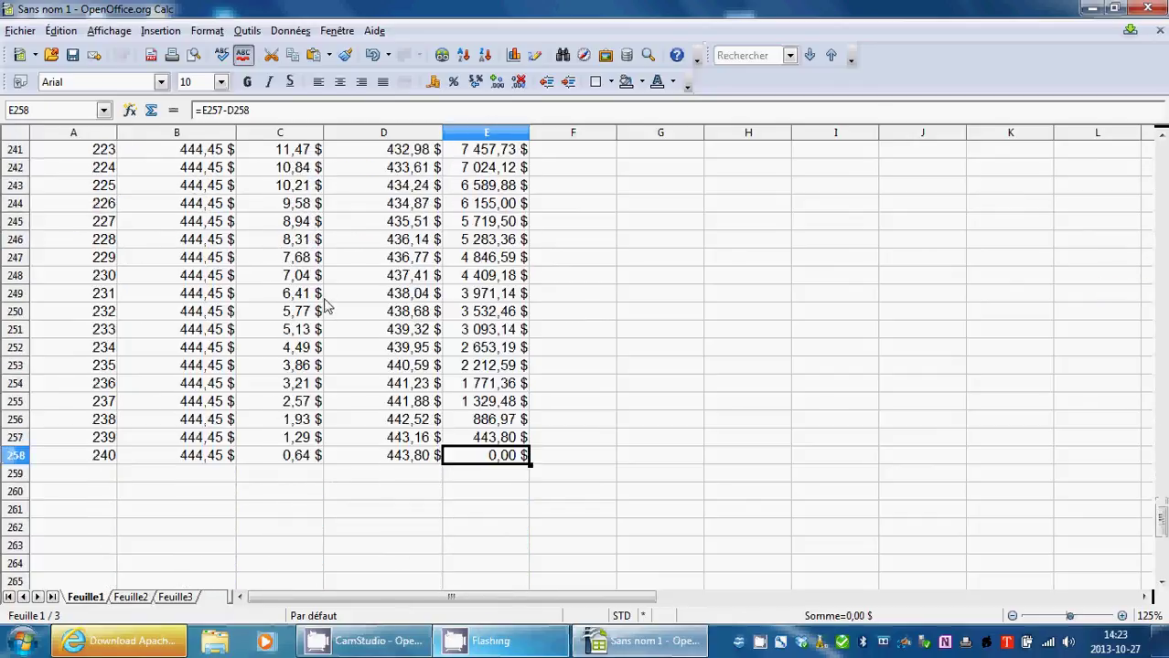
pyautogui.click(217, 509)
pyautogui.scroll(19, 544, 343)
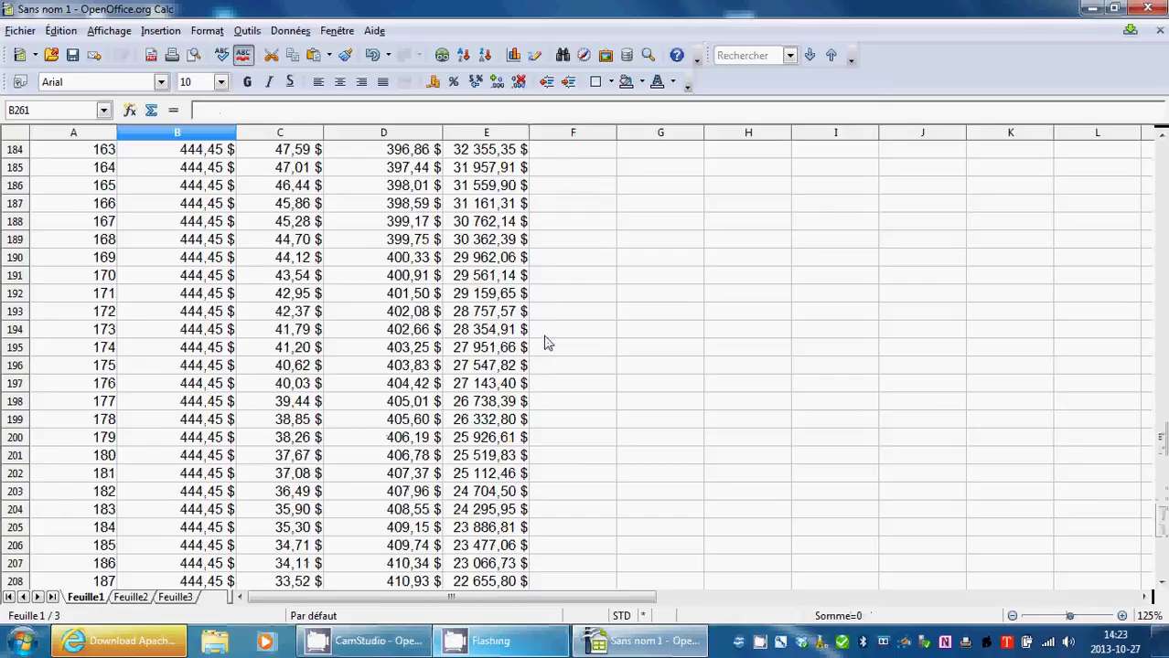
pyautogui.scroll(20, 546, 340)
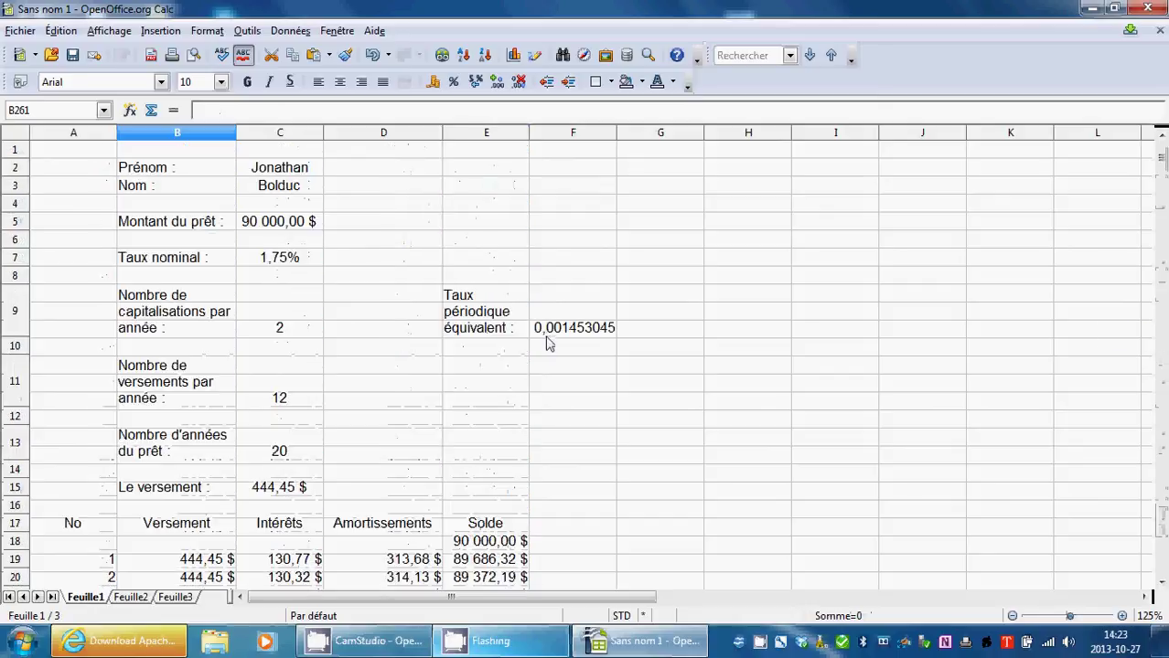
# Enter the label 'Intérêts :' in E12.
pyautogui.click(505, 450)
pyautogui.doubleClick(503, 391)
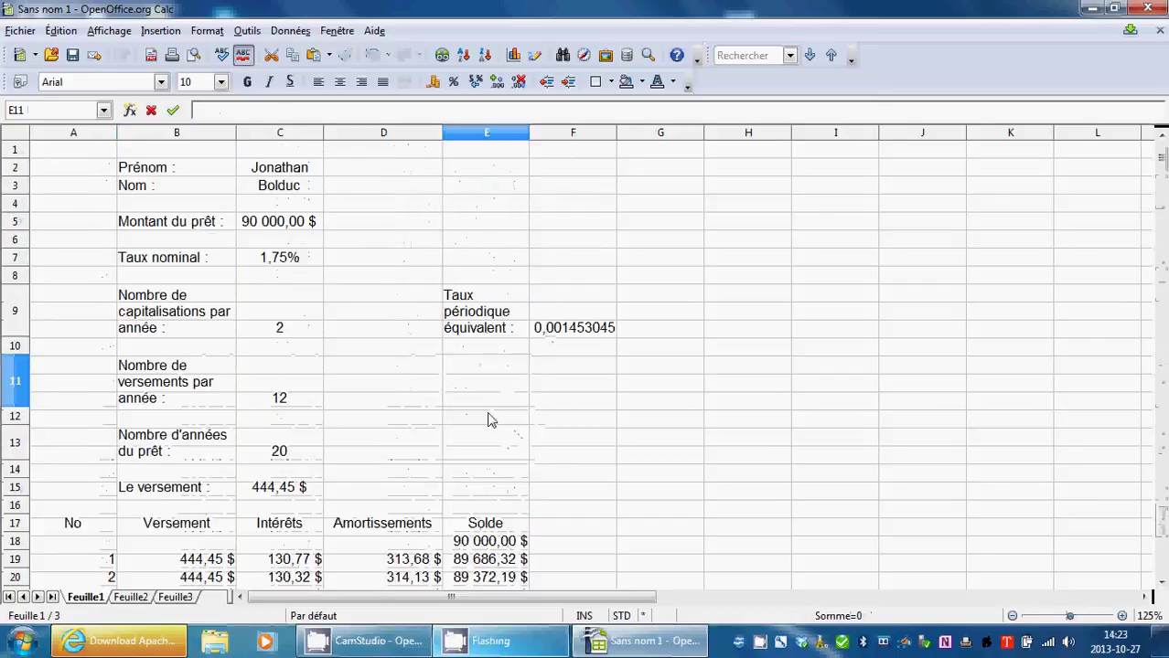
pyautogui.doubleClick(488, 420)
pyautogui.write('Intérêts :')
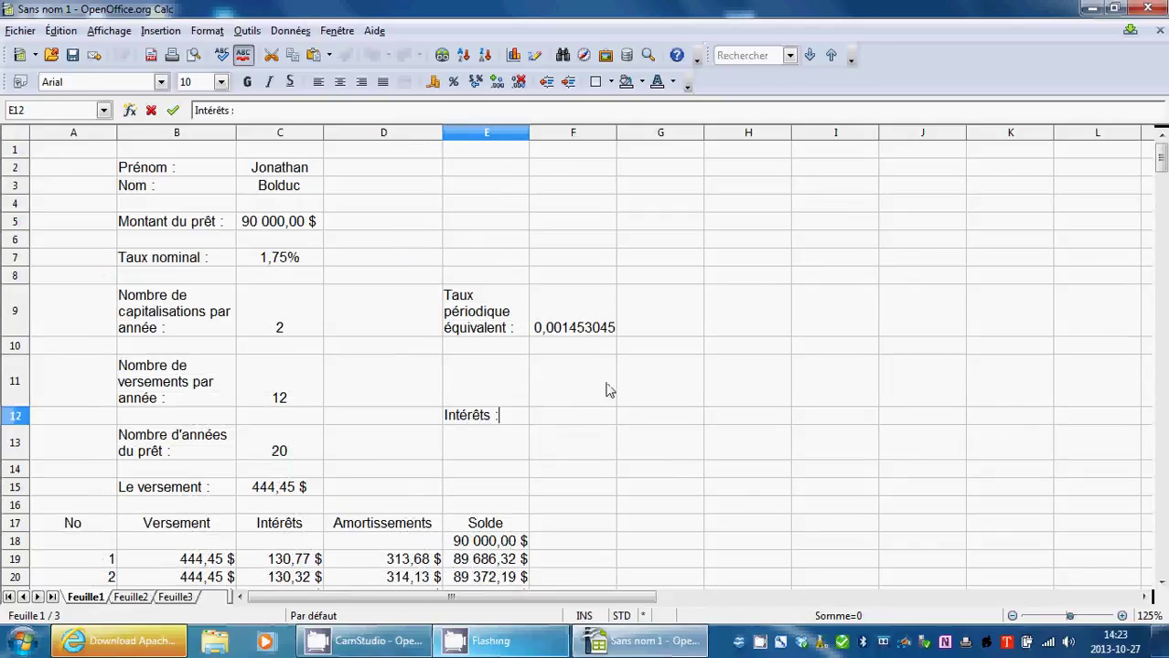
pyautogui.click(609, 389)
# Insert the SOMME function into F12 through the Function Wizard.
pyautogui.click(576, 418)
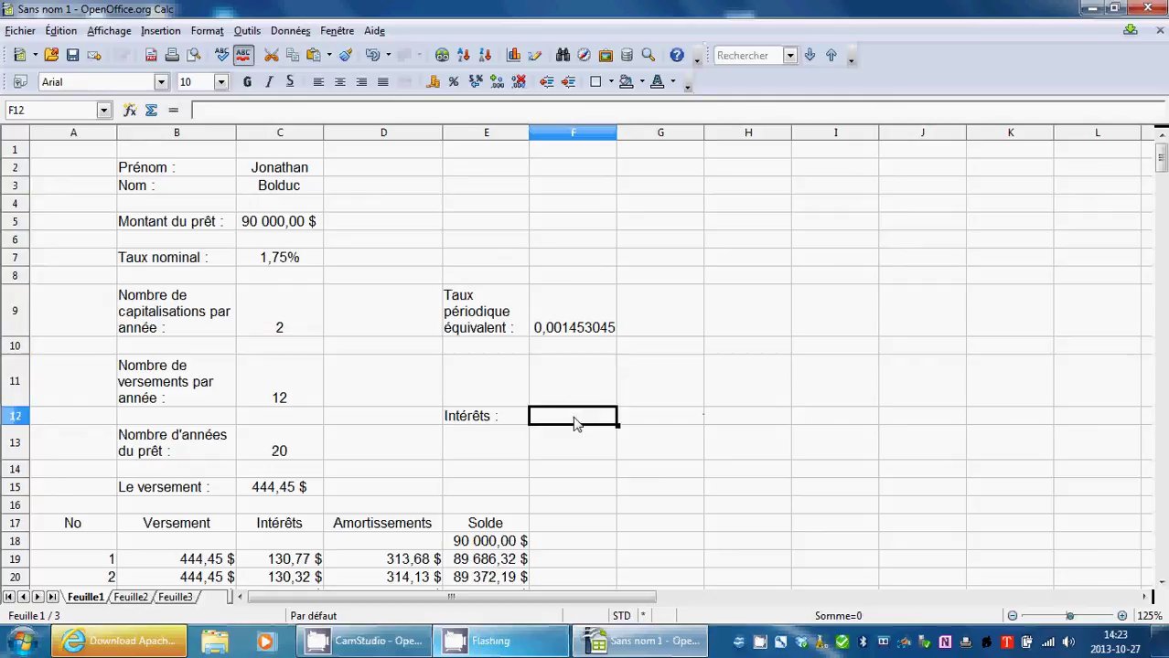
pyautogui.click(173, 110)
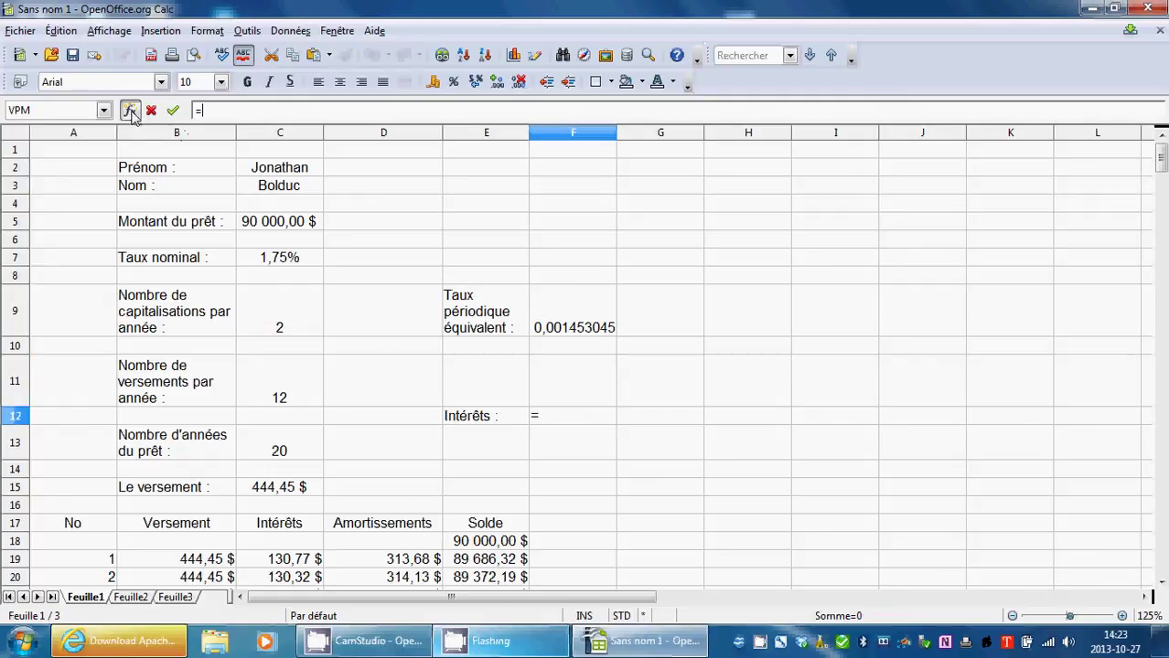
pyautogui.click(130, 110)
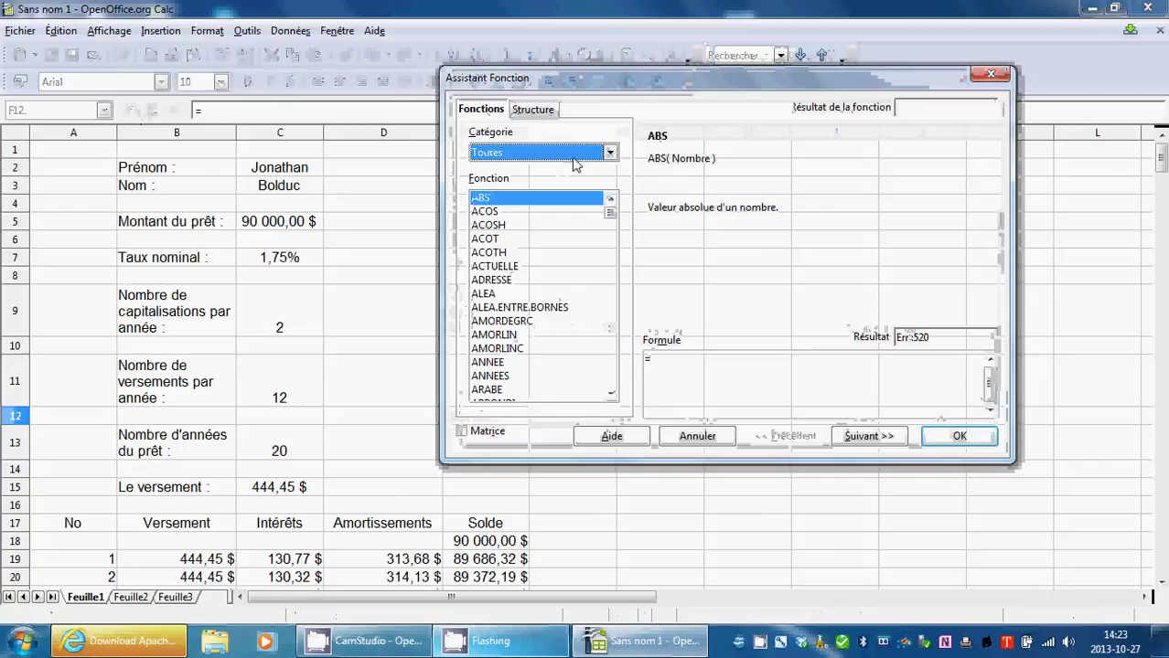
pyautogui.moveTo(613, 219); pyautogui.dragTo(615, 364)
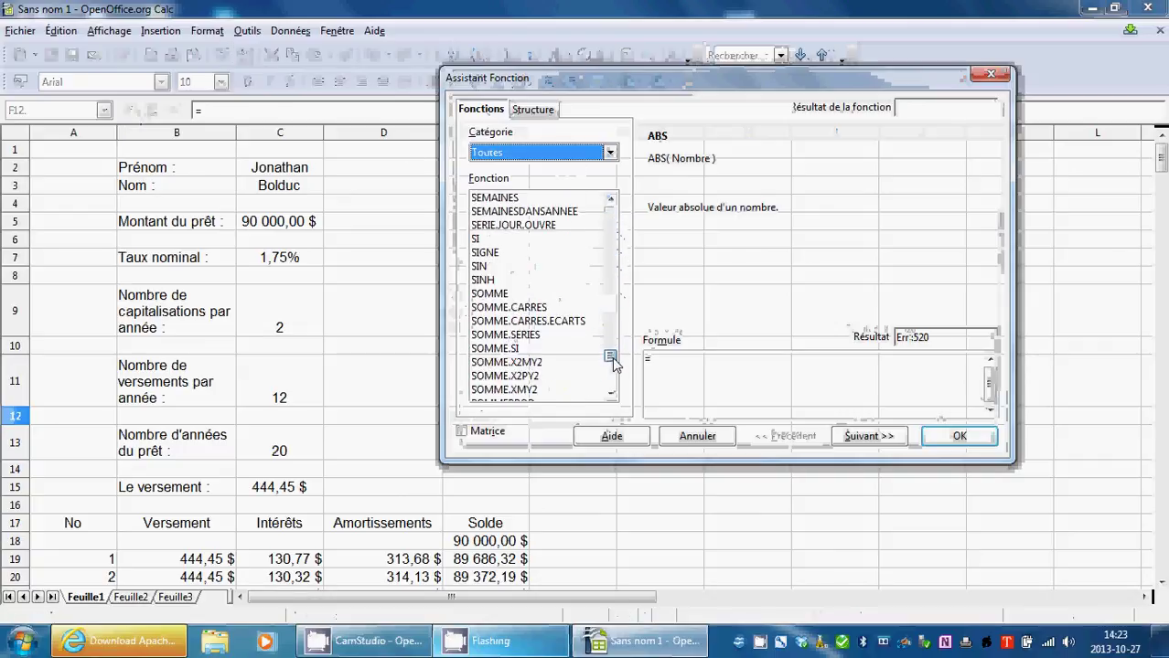
pyautogui.click(499, 293)
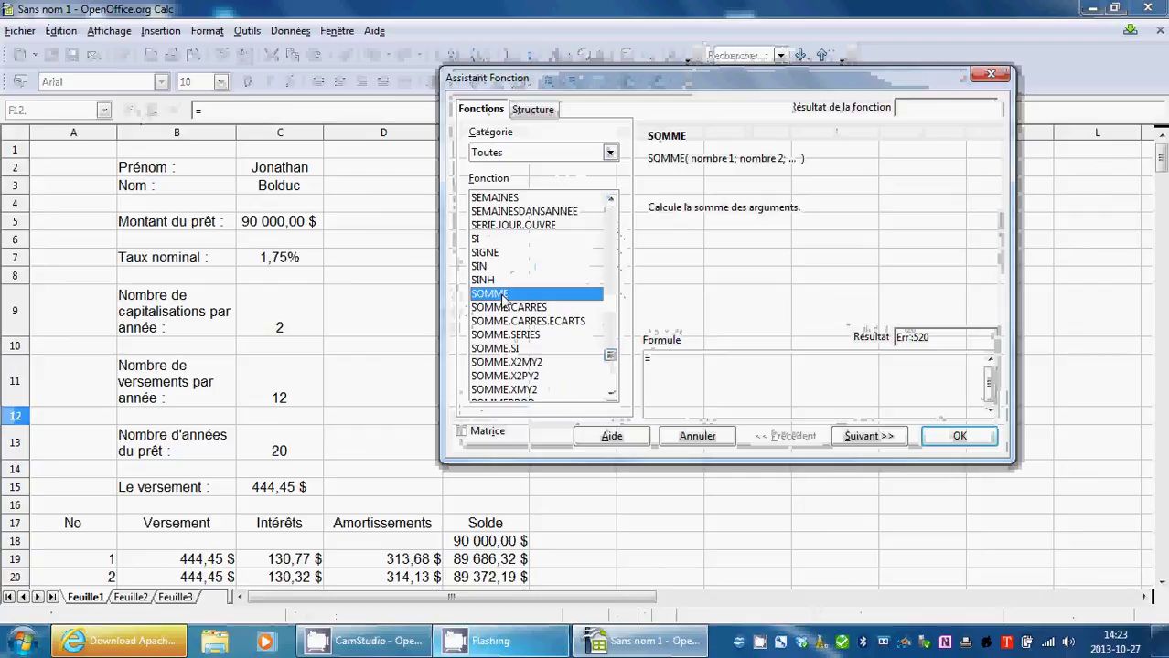
pyautogui.click(869, 436)
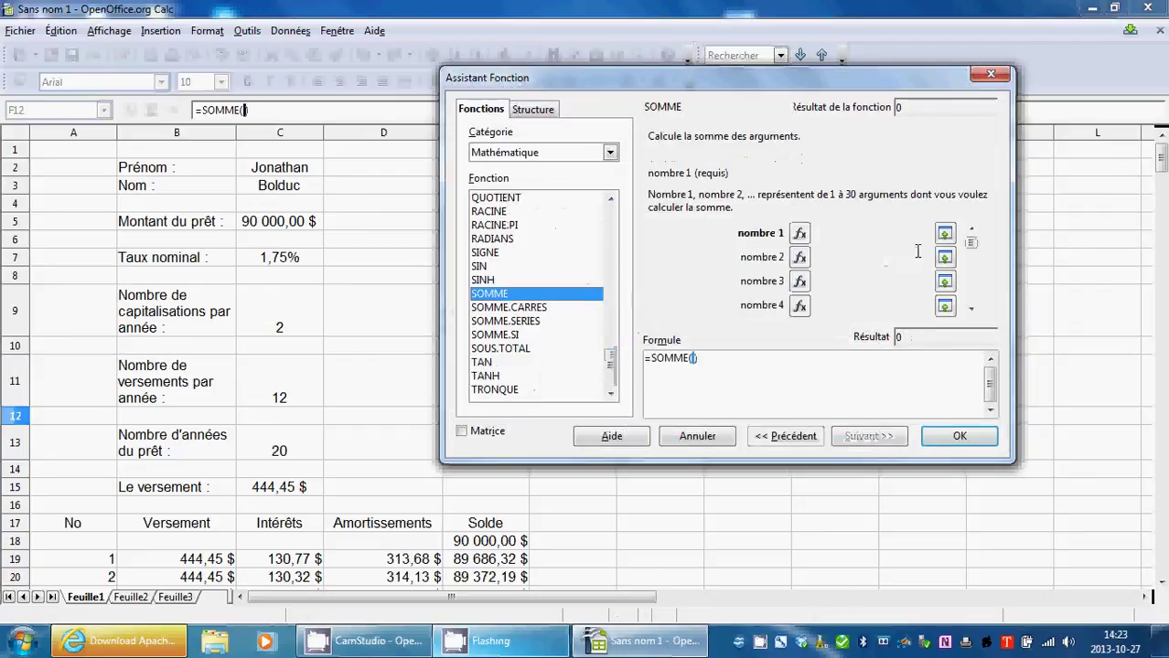
# Set the SOMME range to C19:C258, totalling interest at 16 667,85 $.
pyautogui.click(946, 238)
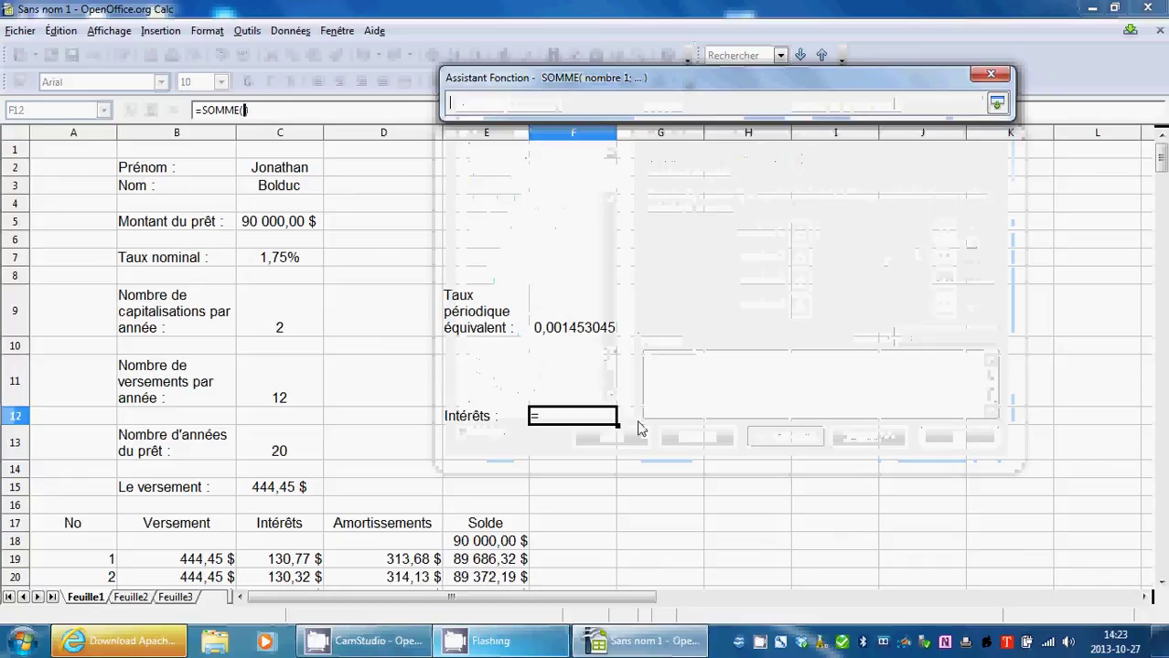
pyautogui.moveTo(298, 560); pyautogui.dragTo(278, 334)
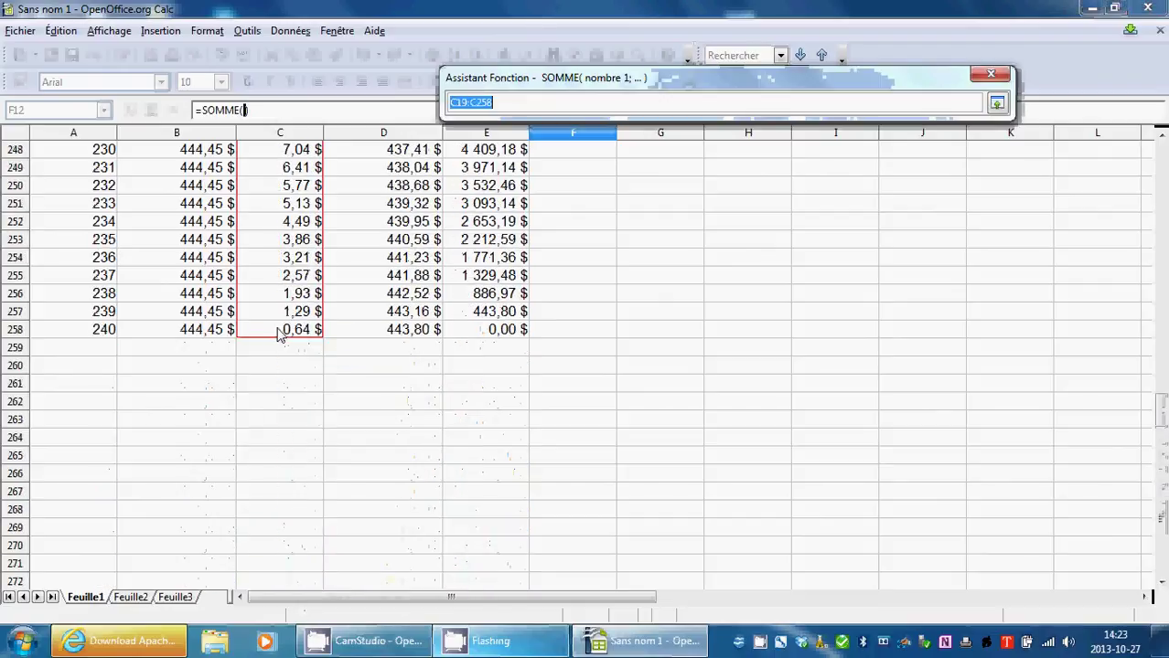
pyautogui.click(998, 105)
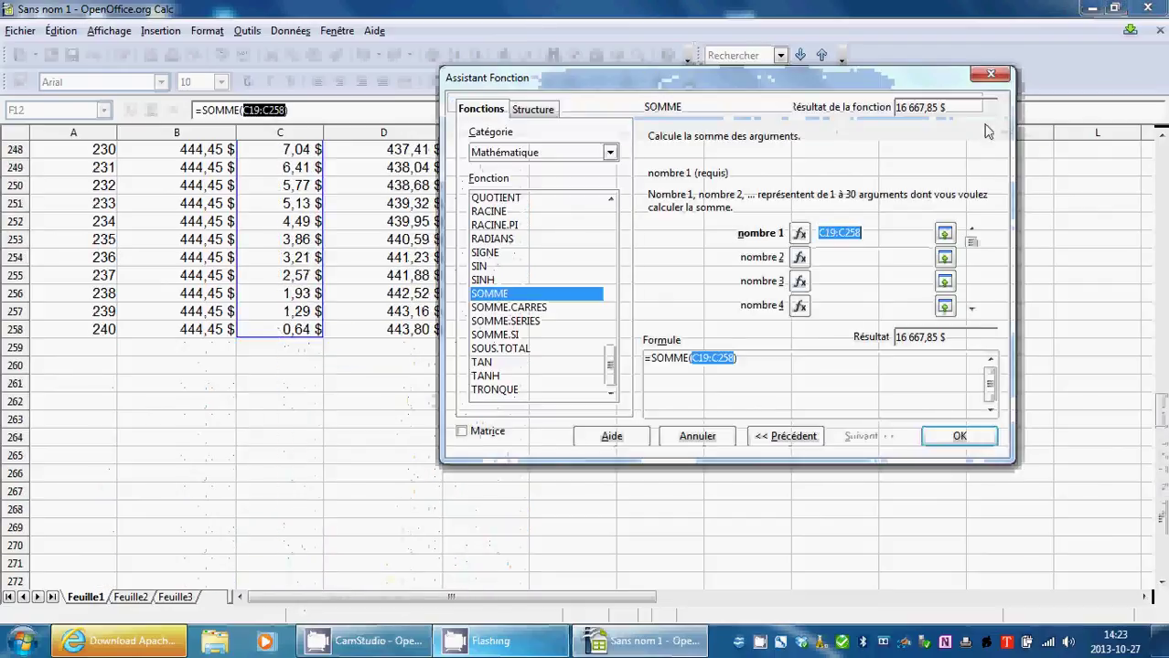
pyautogui.click(957, 436)
pyautogui.scroll(20, 732, 414)
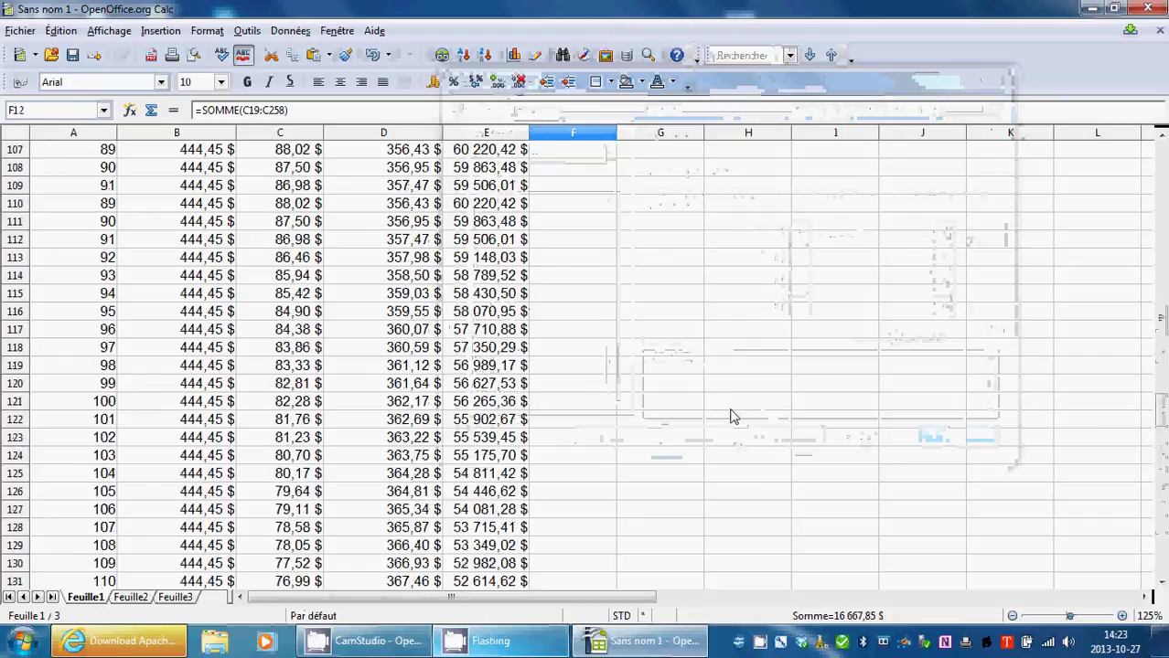
pyautogui.scroll(20, 732, 414)
pyautogui.click(654, 453)
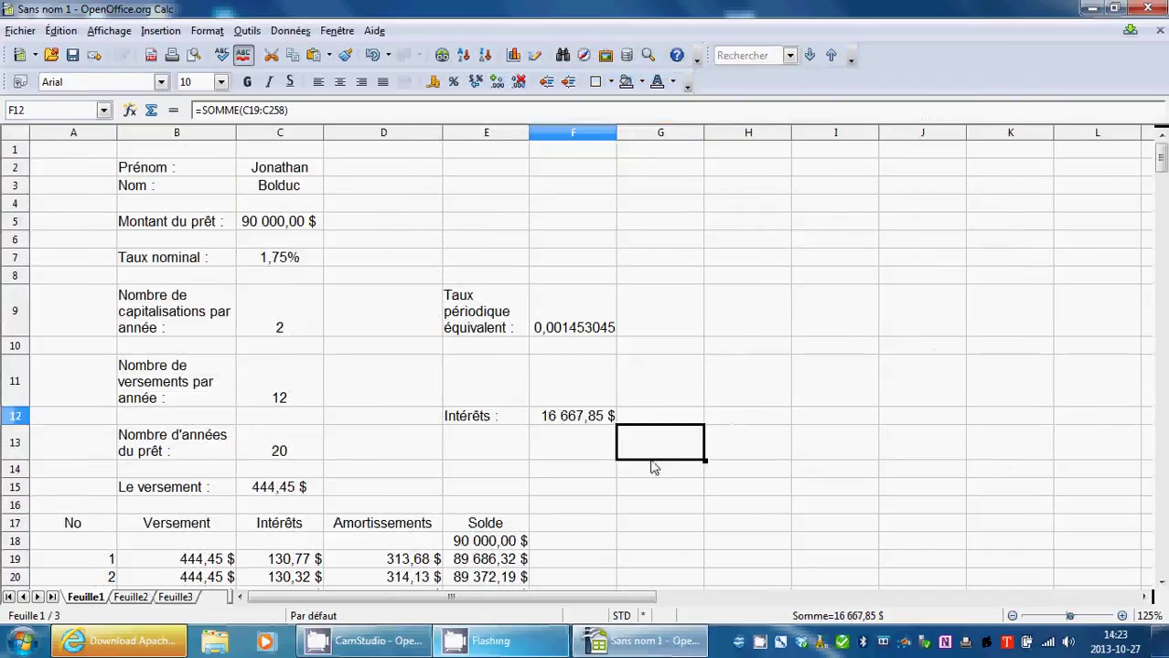
pyautogui.click(577, 418)
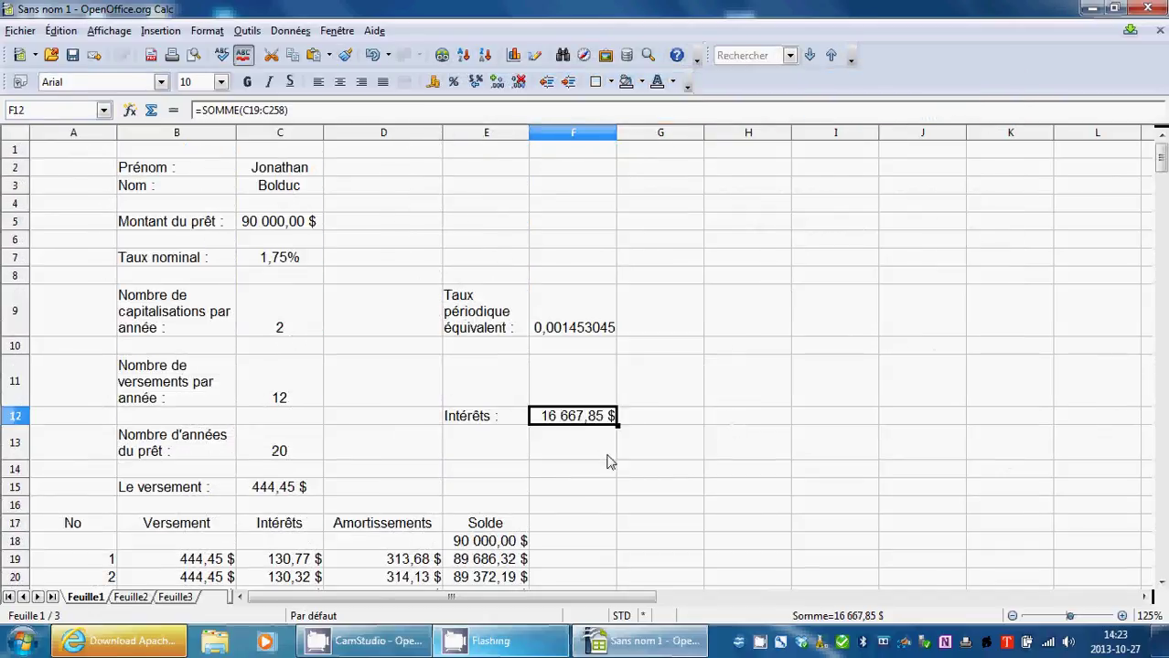
pyautogui.click(499, 457)
# Enter the 'Amortissement :' label in E13 and widen column E to fit it.
pyautogui.doubleClick(499, 451)
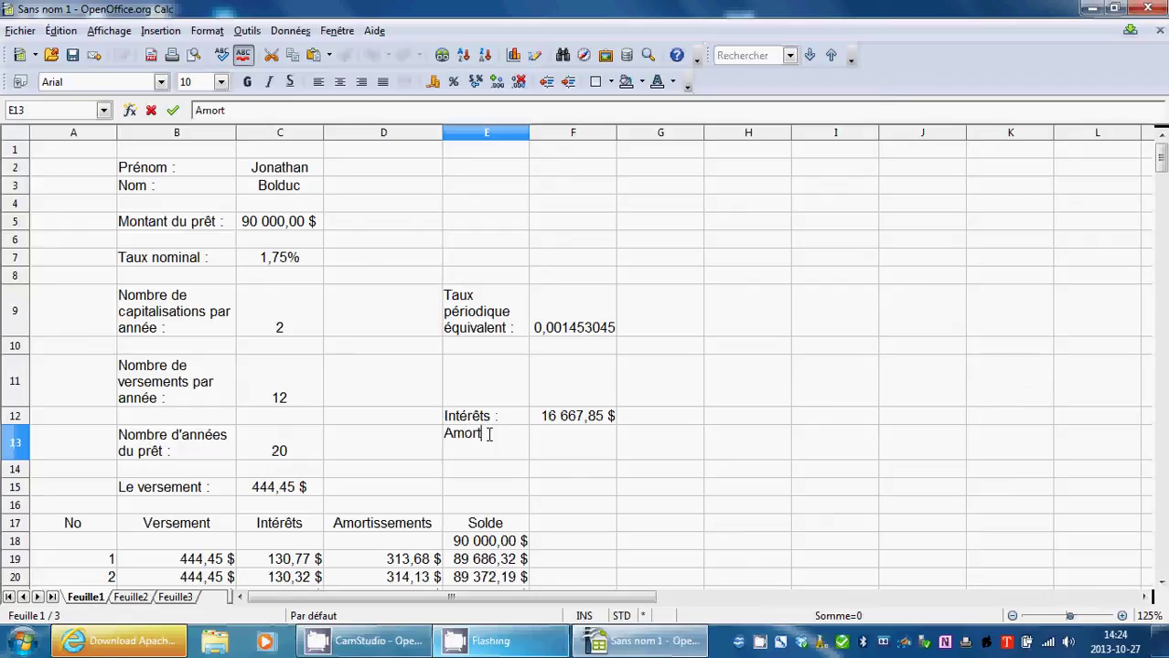
pyautogui.write('ment :')
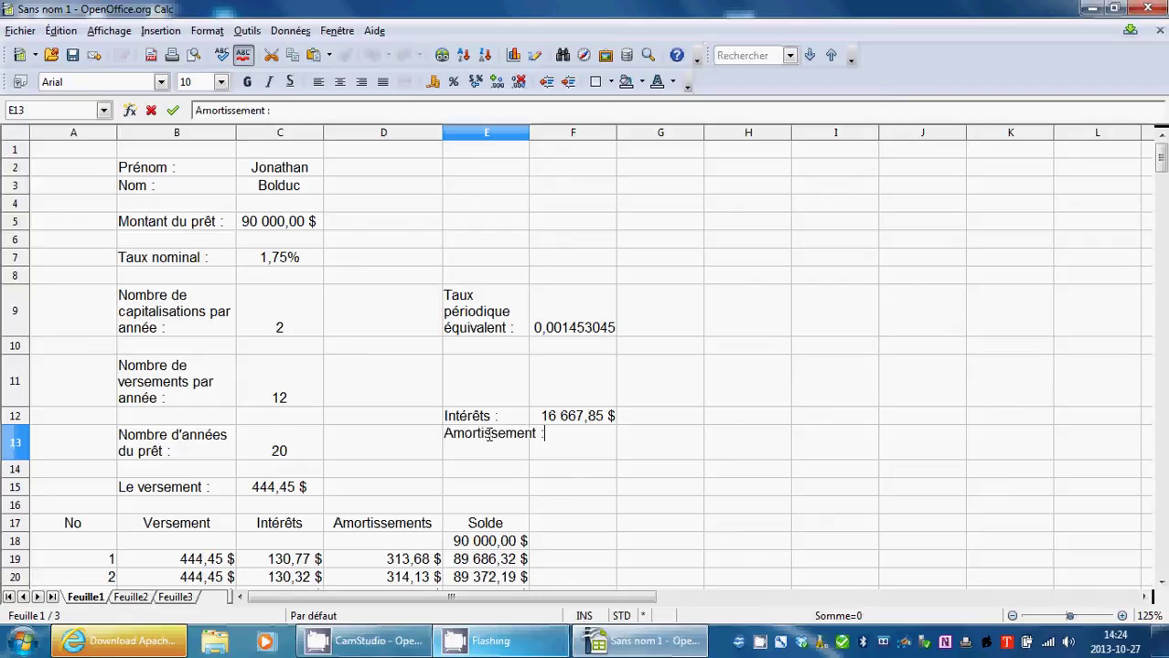
pyautogui.click(720, 391)
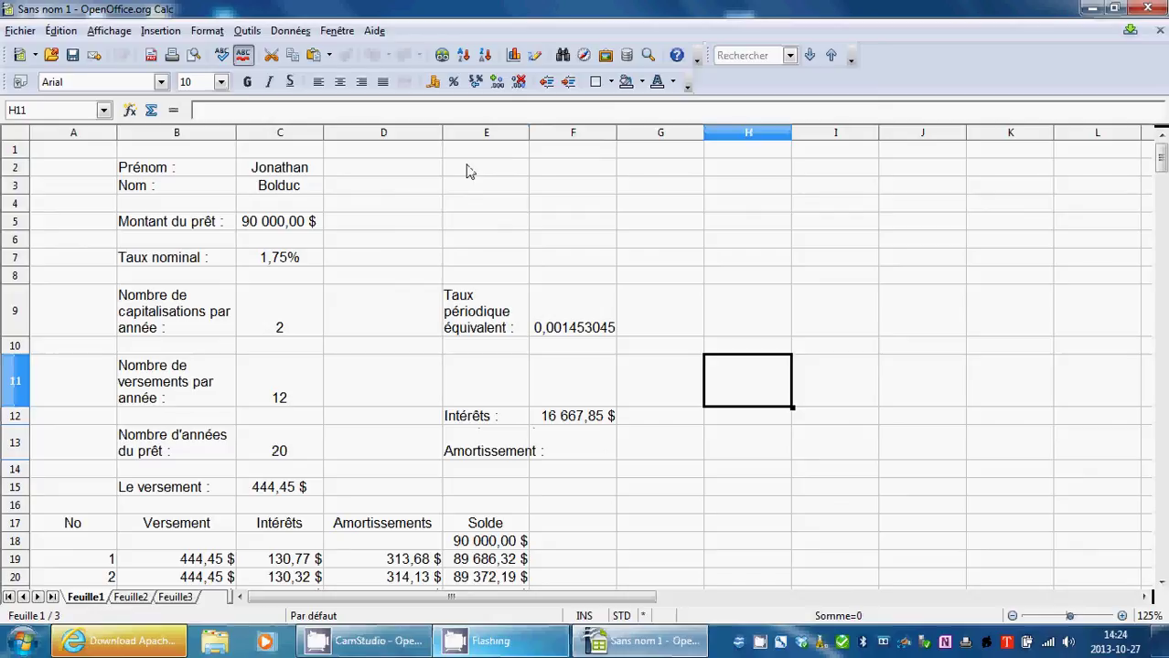
pyautogui.moveTo(530, 131); pyautogui.dragTo(546, 132)
# Insert the SOMME function into F13 through the Function Wizard.
pyautogui.click(587, 450)
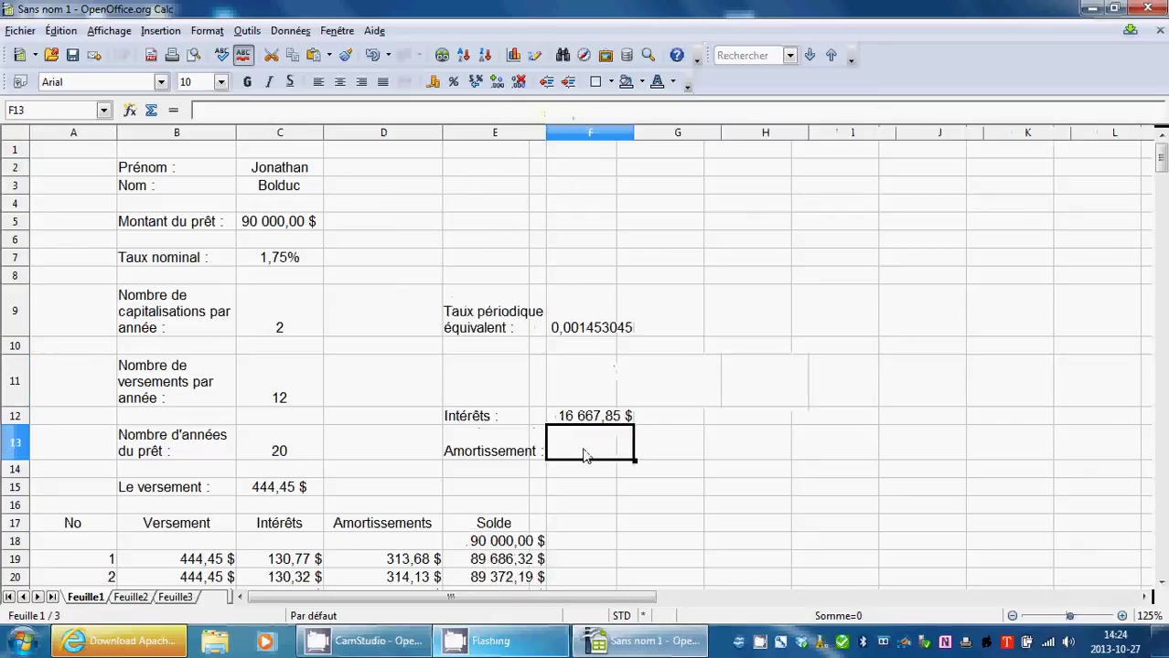
pyautogui.click(173, 110)
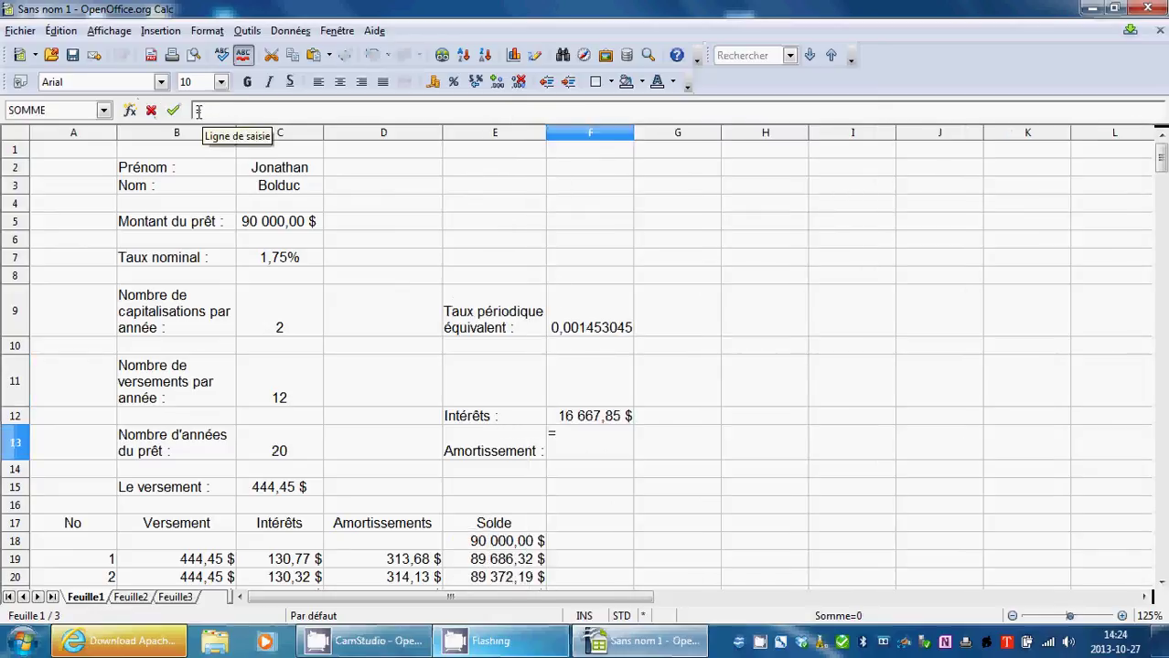
pyautogui.click(129, 110)
pyautogui.moveTo(610, 209); pyautogui.dragTo(603, 359)
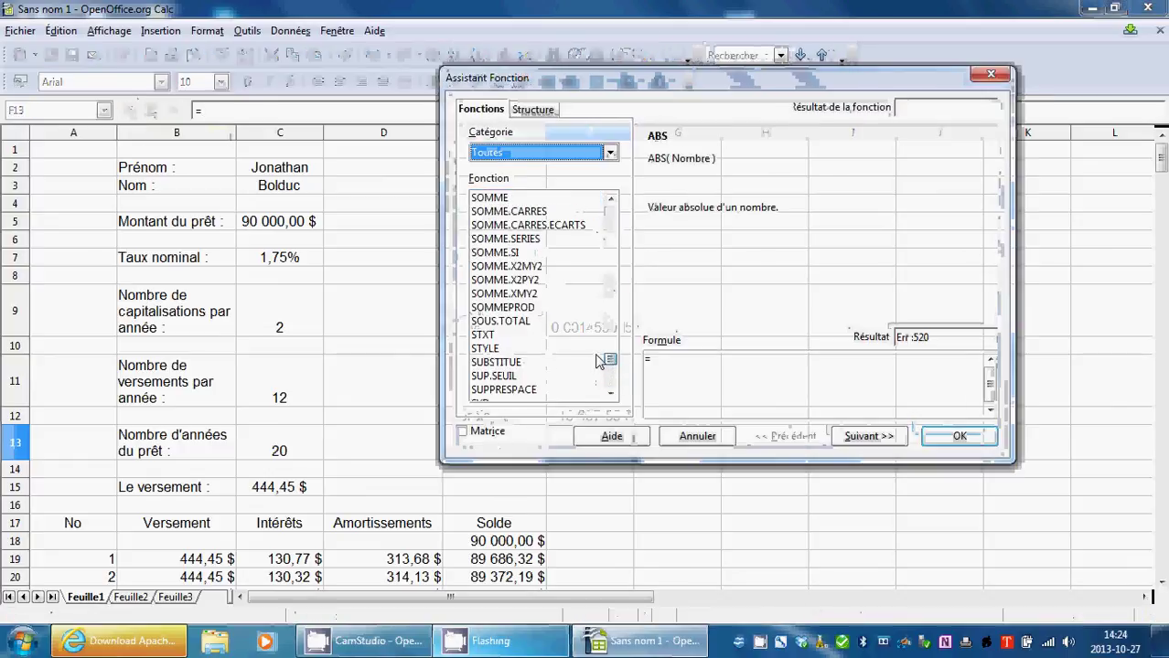
pyautogui.click(508, 200)
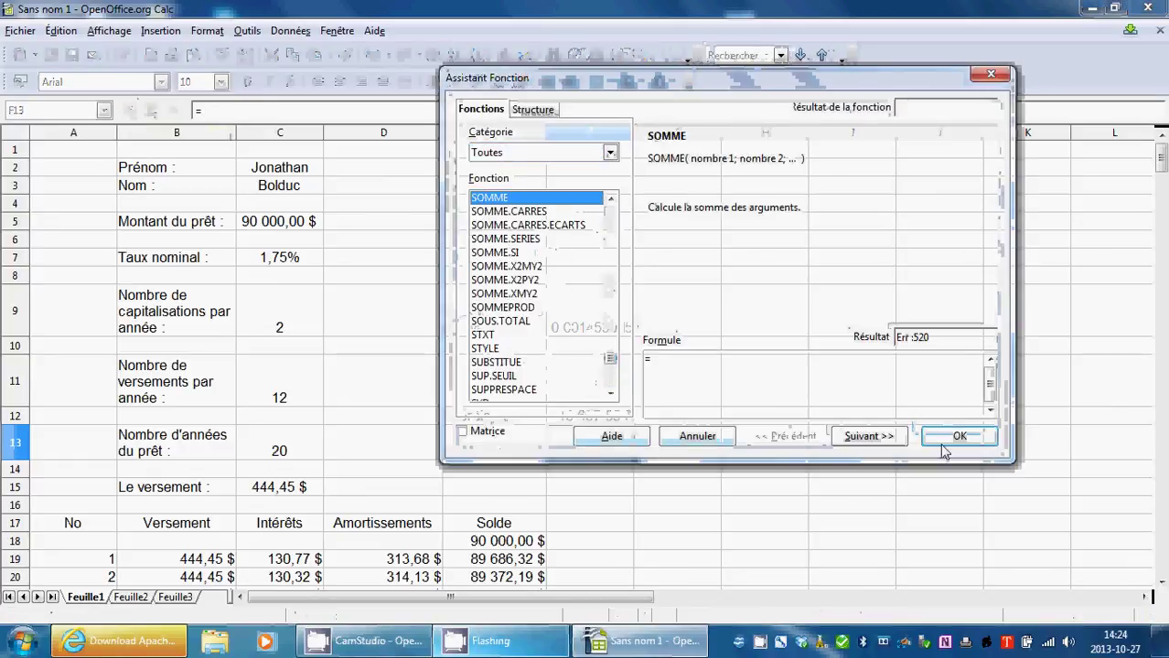
pyautogui.doubleClick(522, 198)
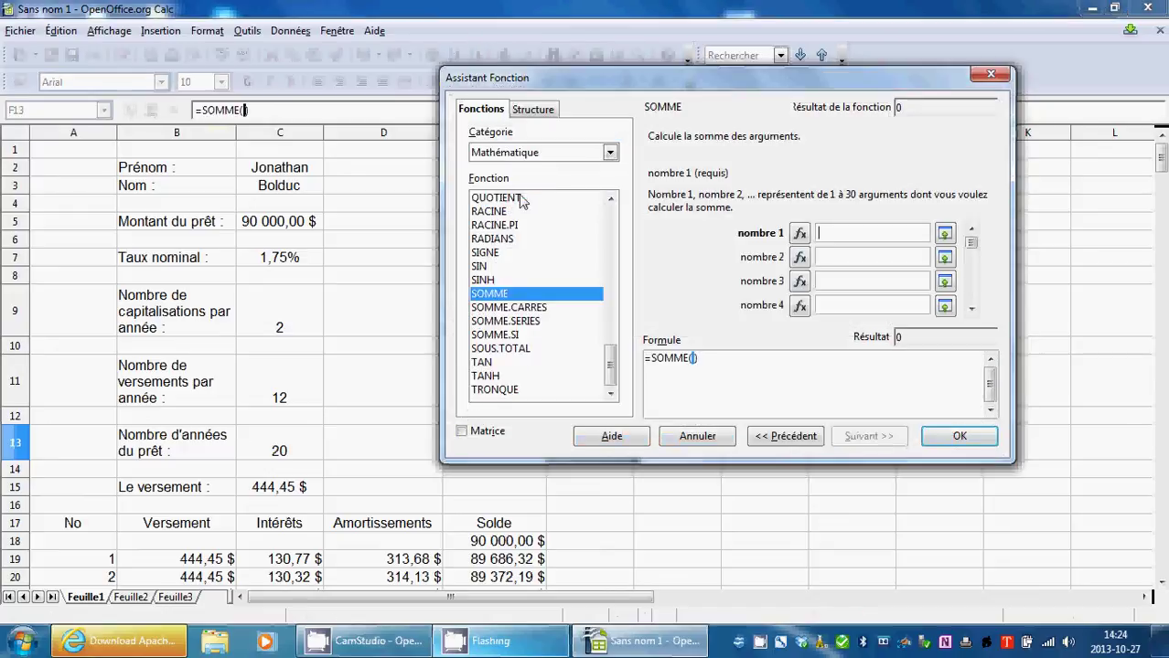
# Sum the amortization range D19:D258 in F13, totalling 90 000,00 $.
pyautogui.click(944, 235)
pyautogui.moveTo(406, 562); pyautogui.dragTo(402, 352)
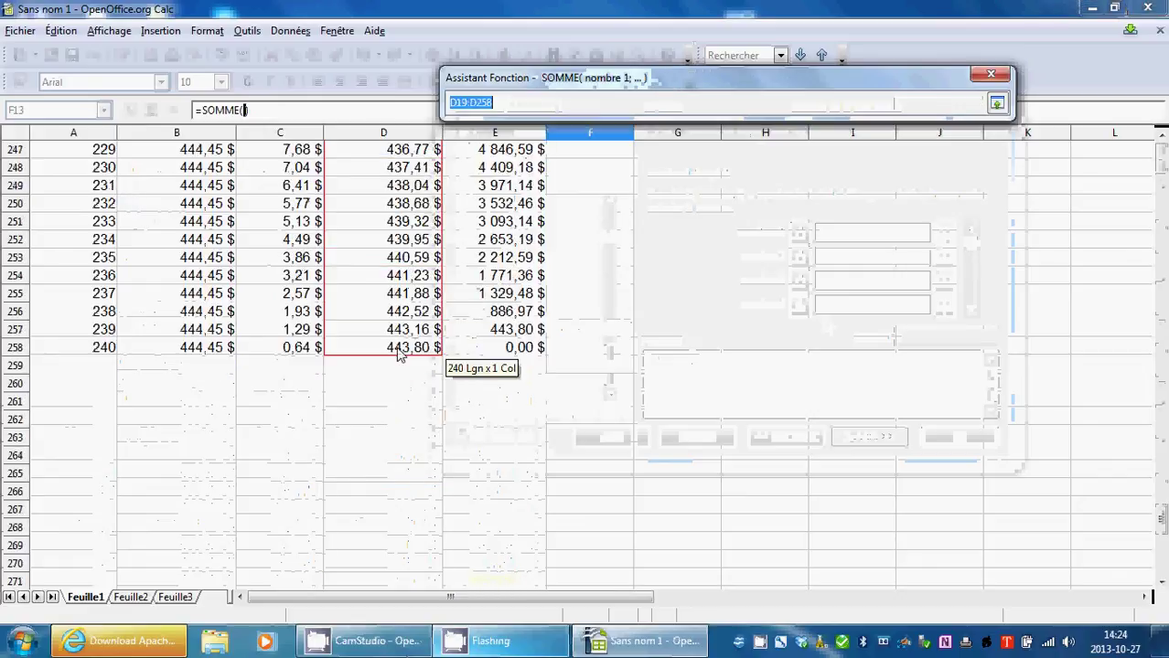
pyautogui.click(996, 103)
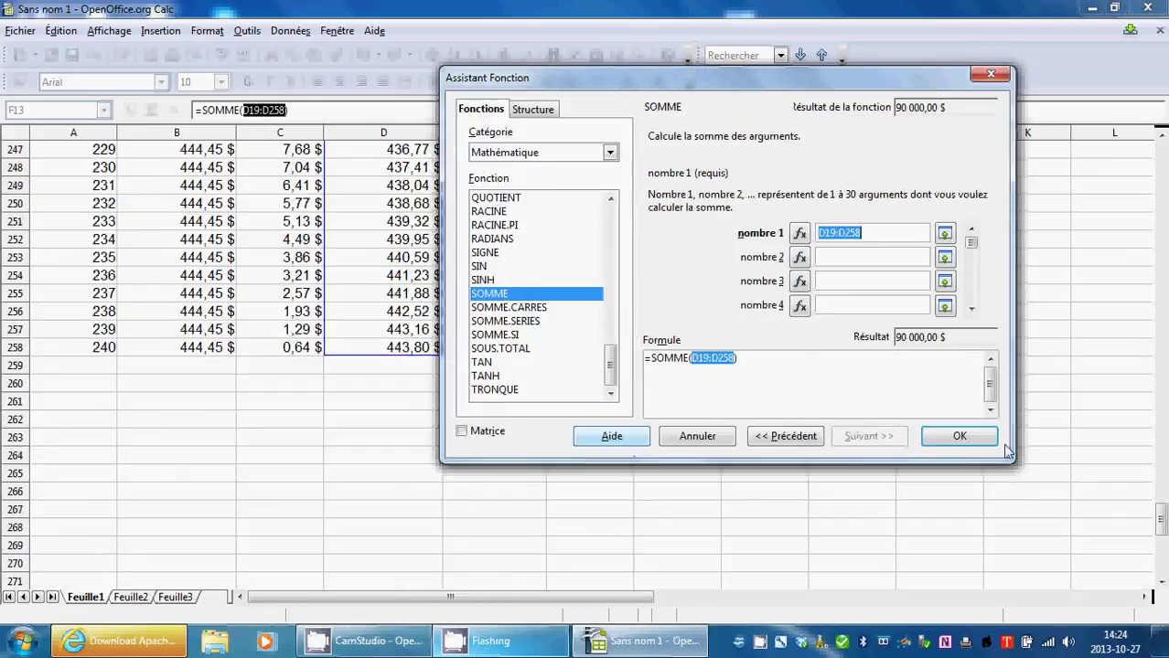
pyautogui.click(960, 437)
pyautogui.moveTo(1160, 520); pyautogui.dragTo(1159, 154)
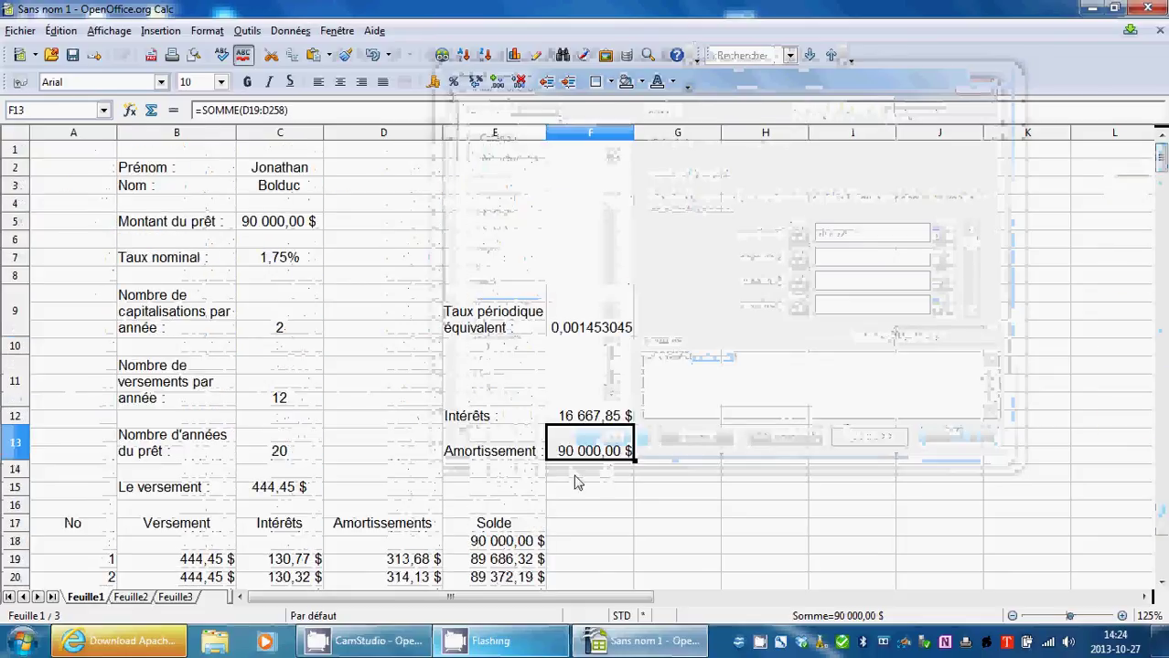
pyautogui.scroll(-3, 576, 482)
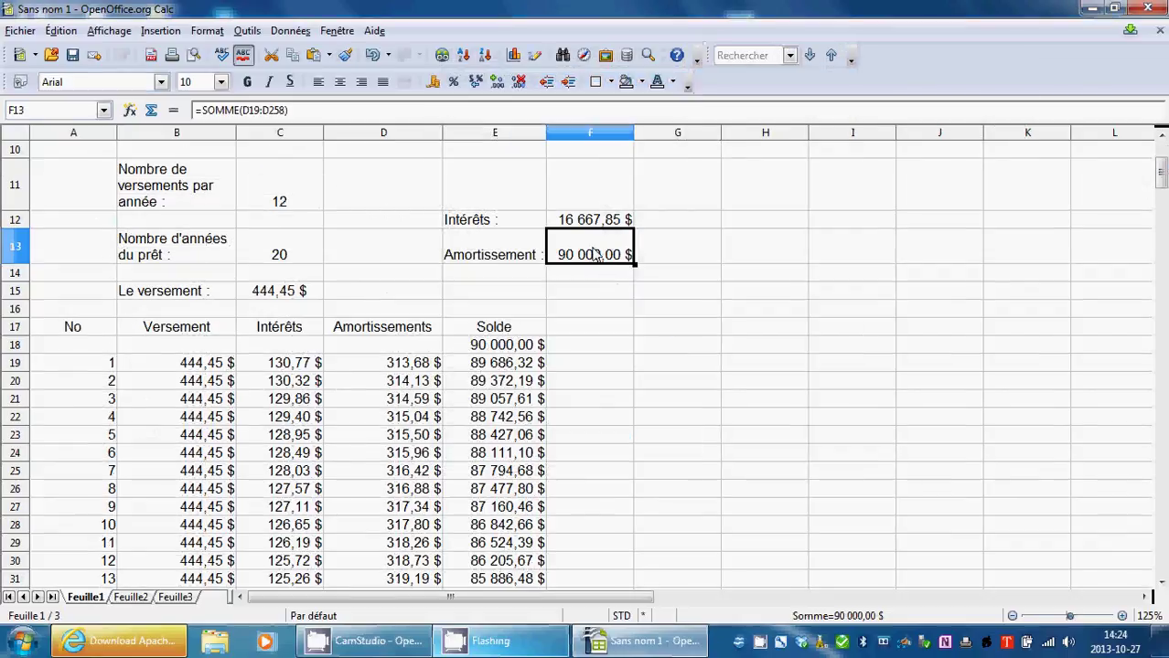
pyautogui.click(569, 226)
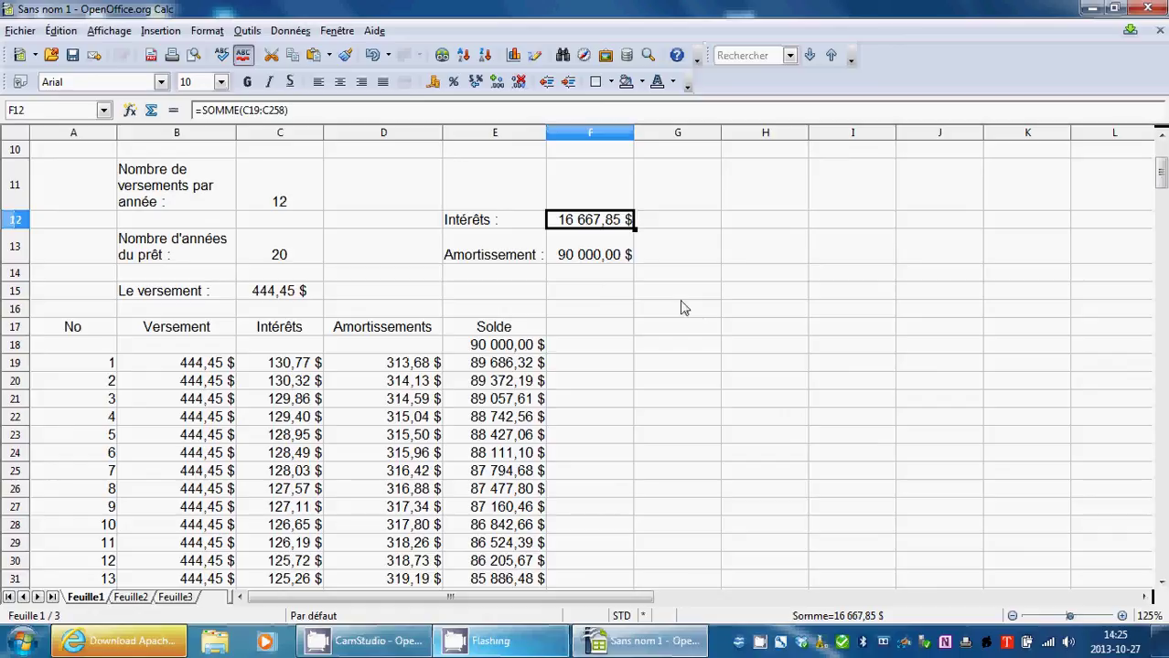
# Enter the label 'Versements :' in cell E14.
pyautogui.click(516, 279)
pyautogui.write('V')
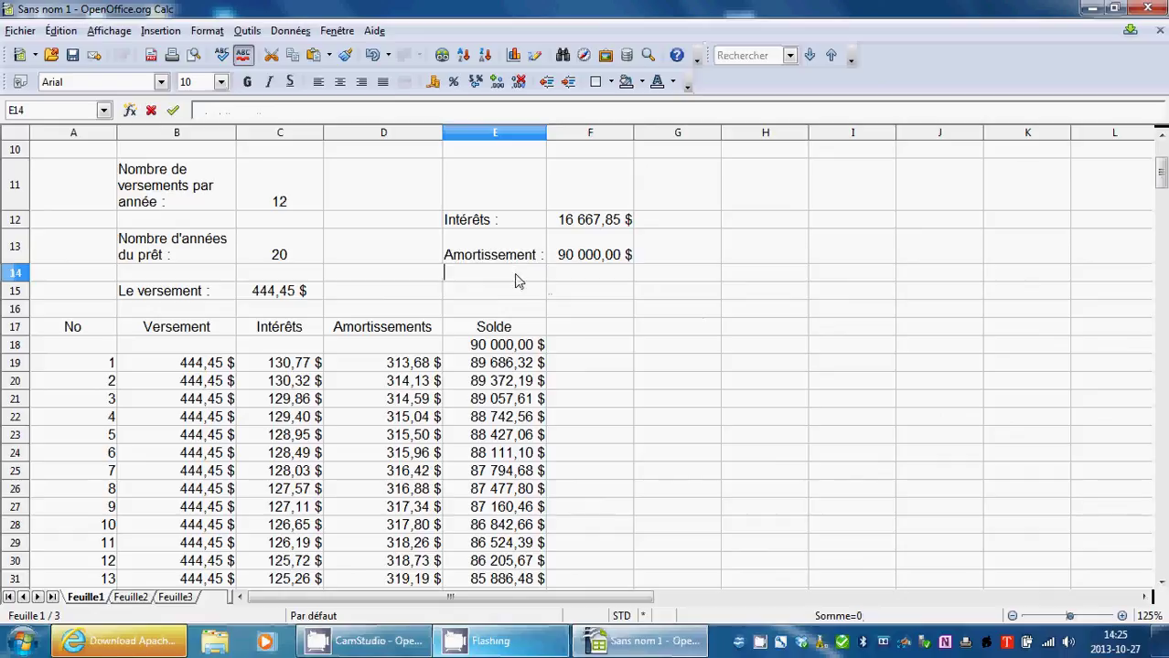
pyautogui.write('ersemen')
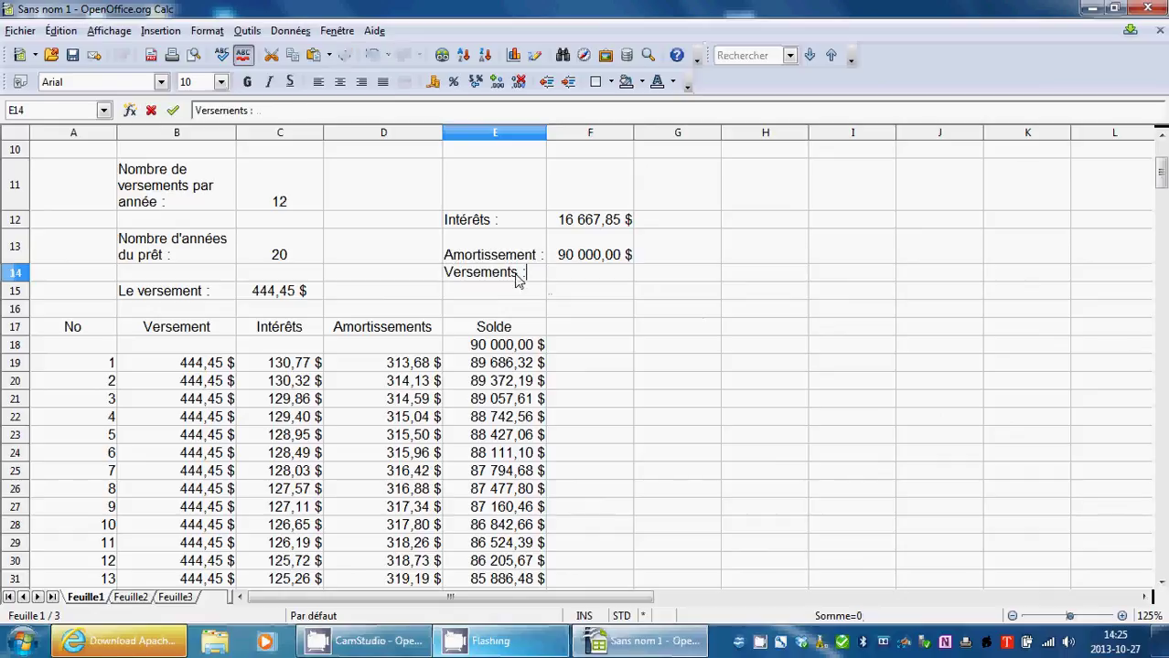
pyautogui.write('ts :')
pyautogui.click(655, 325)
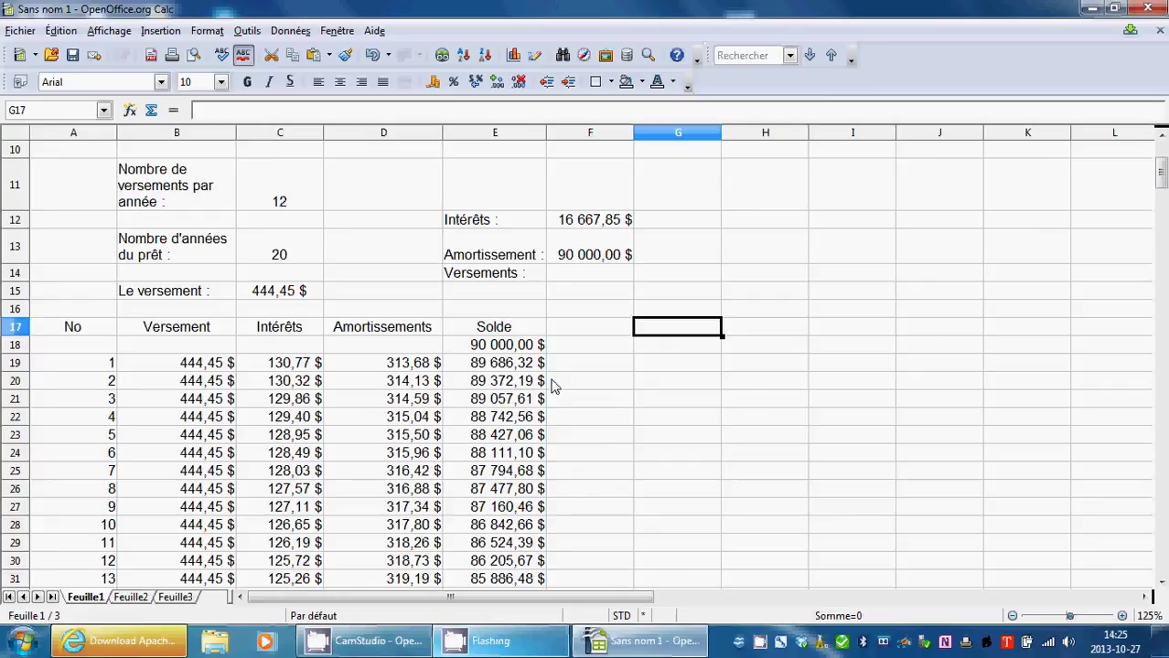
# Enter =Somme(B19:B258) in F14 to total all payments, giving 106 667,85 $.
pyautogui.click(573, 277)
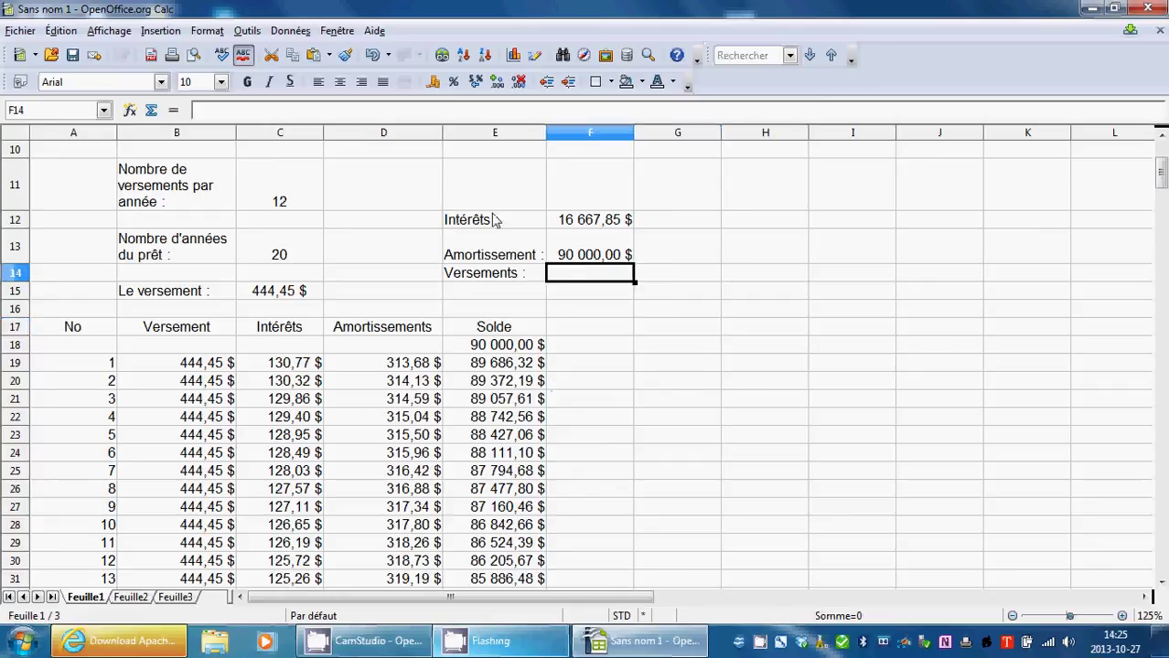
pyautogui.write('=')
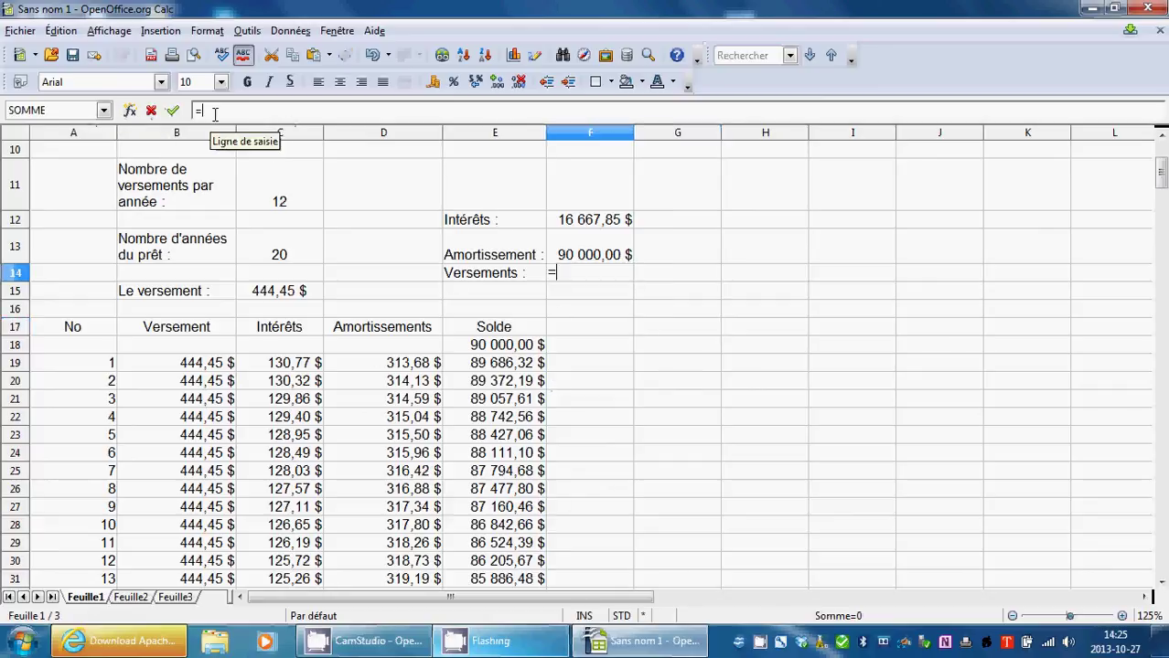
pyautogui.write('Somme')
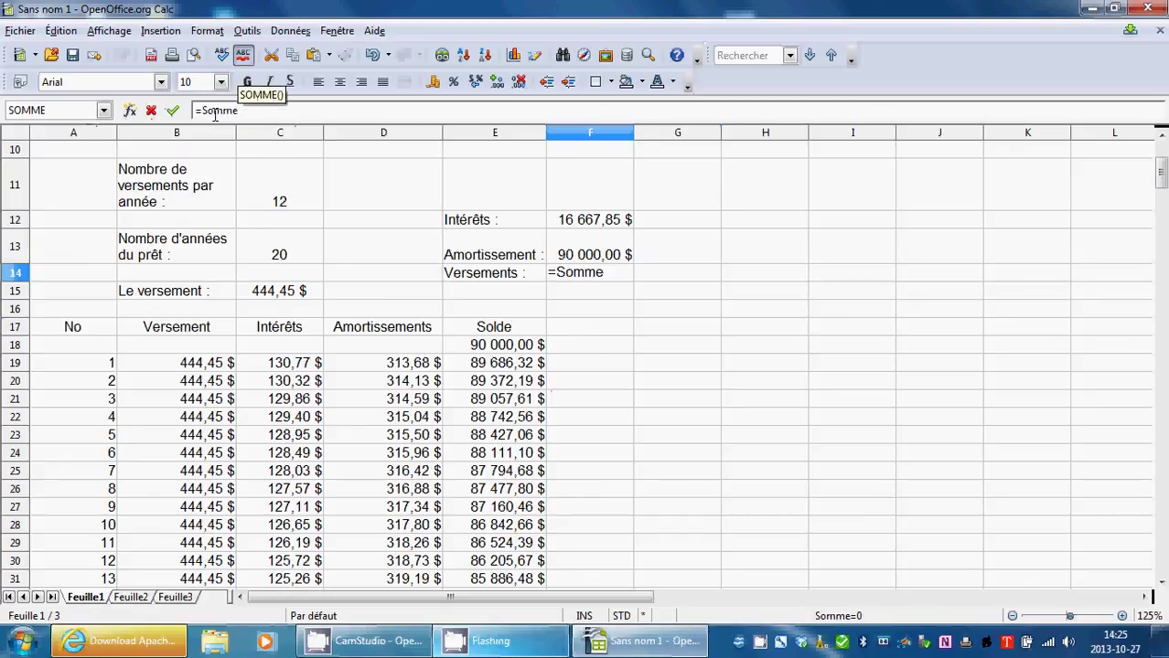
pyautogui.write('(')
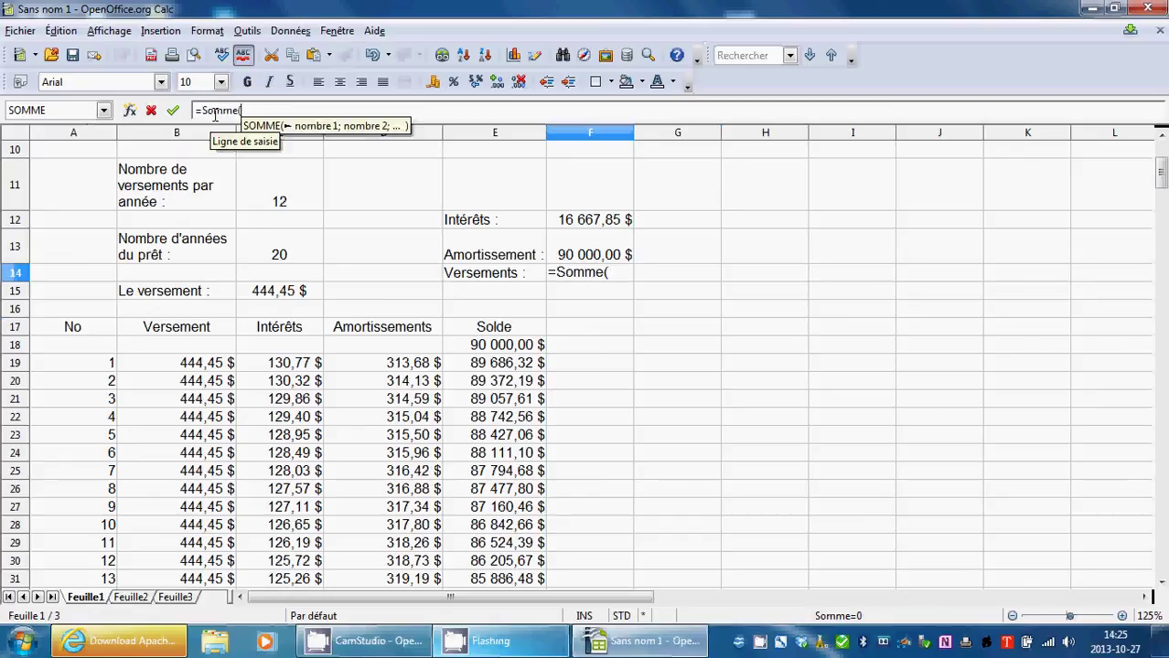
pyautogui.write('B')
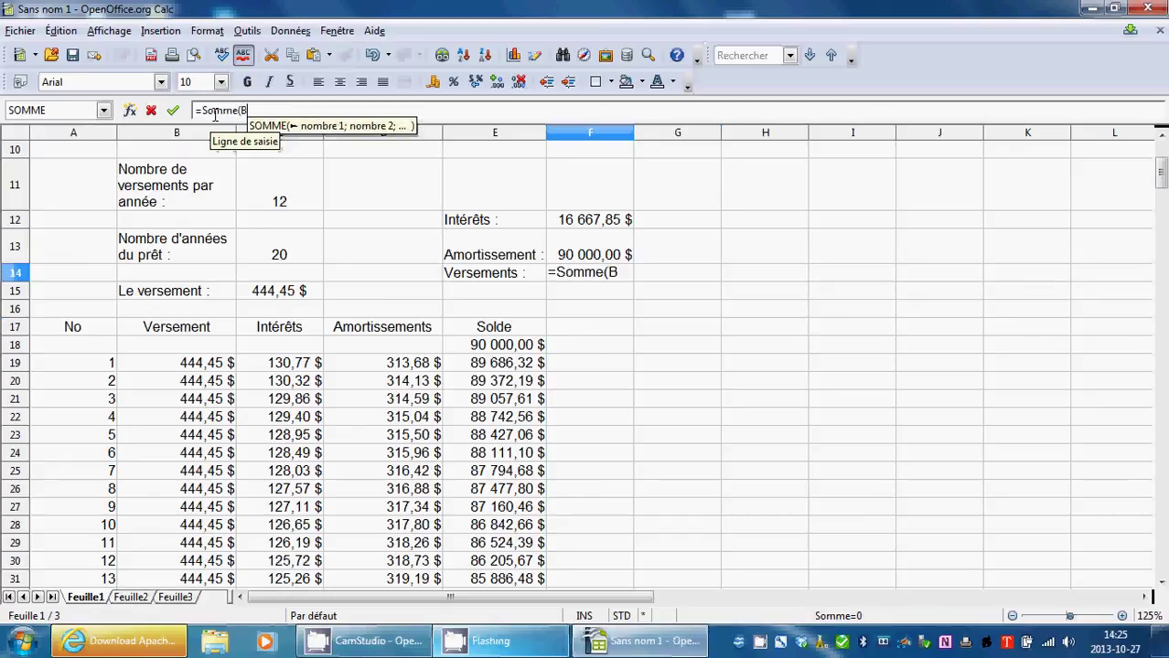
pyautogui.write('19')
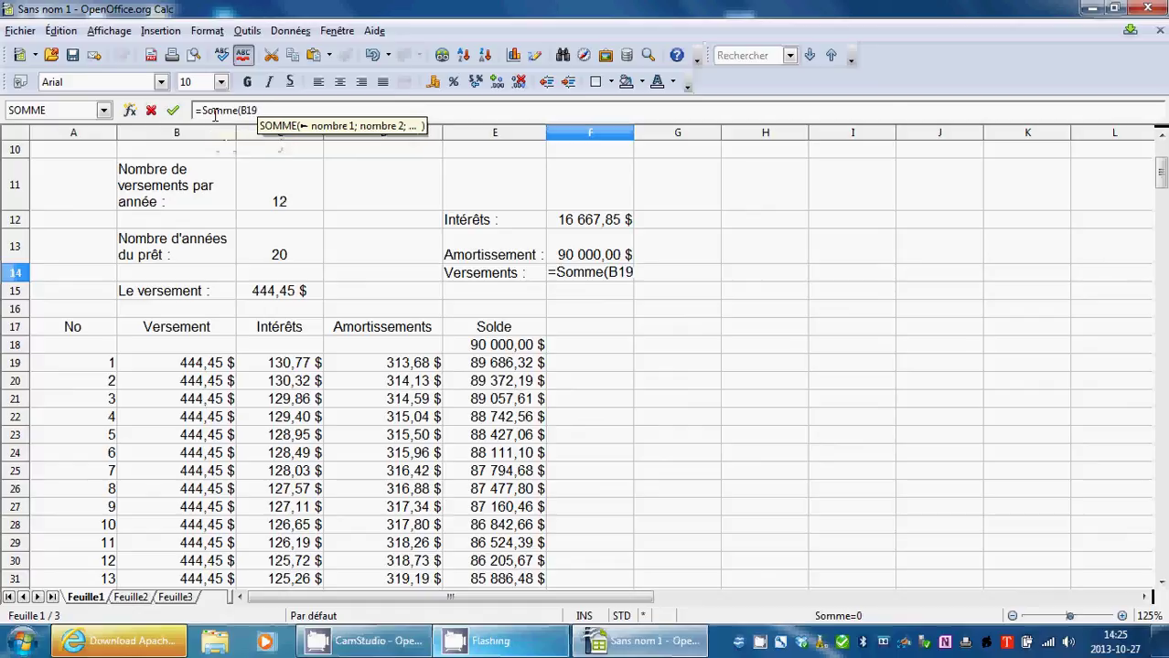
pyautogui.write(';')
pyautogui.press('BackSpace')
pyautogui.click(823, 316)
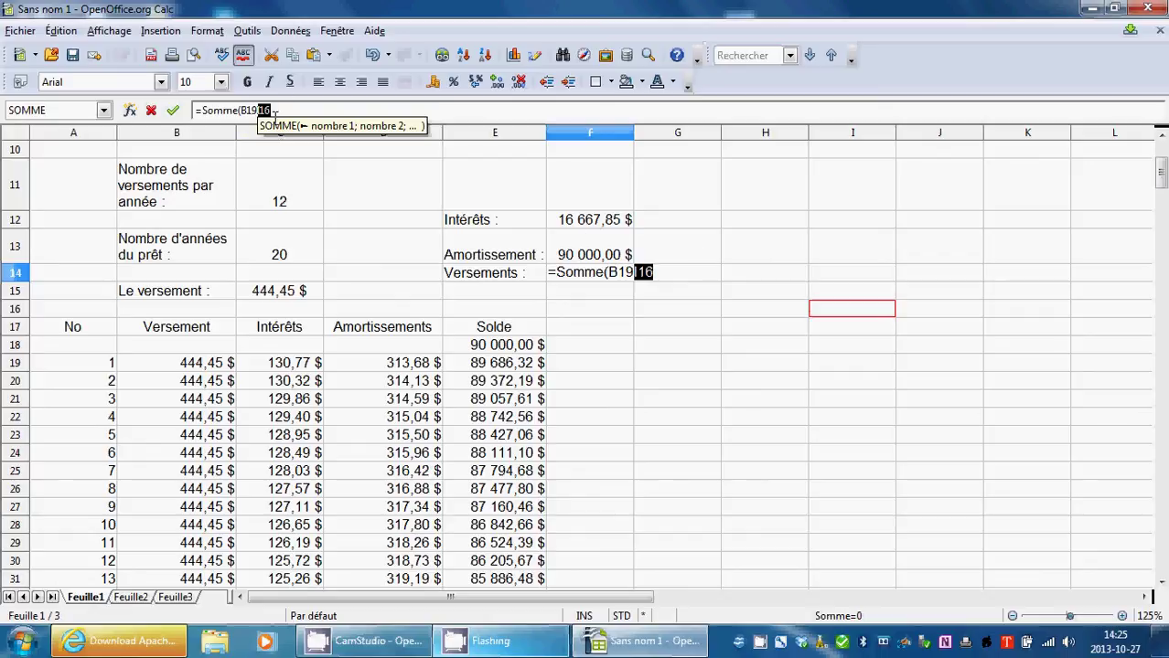
pyautogui.press('BackSpace')
pyautogui.press('BackSpace')
pyautogui.press('BackSpace')
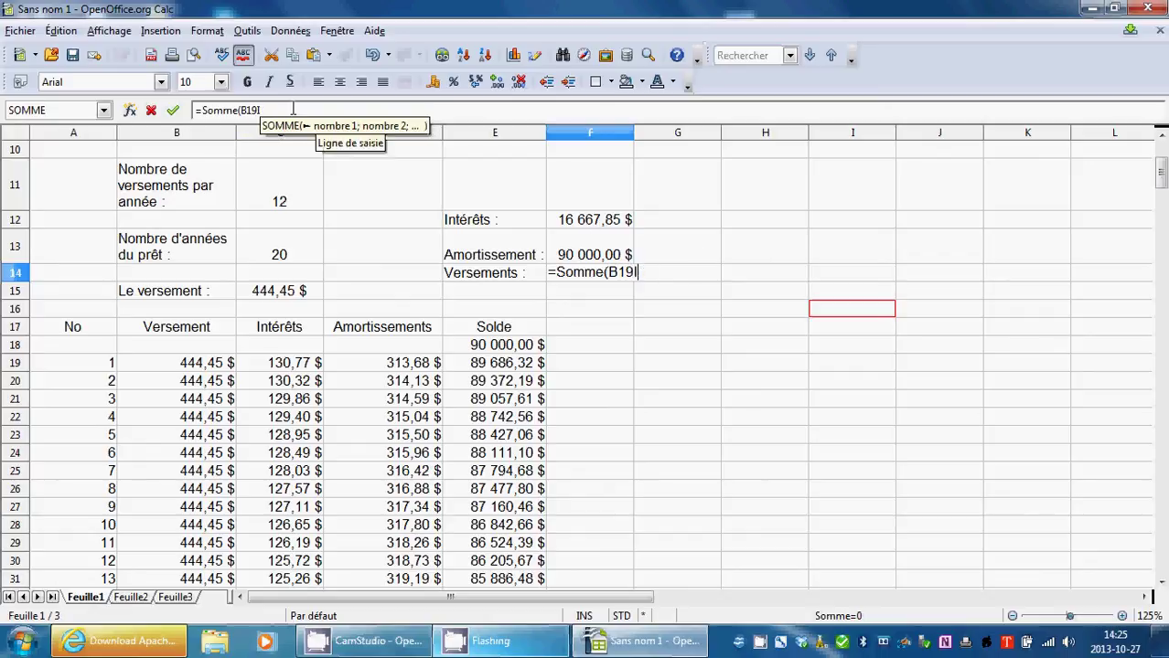
pyautogui.press('BackSpace')
pyautogui.write(')')
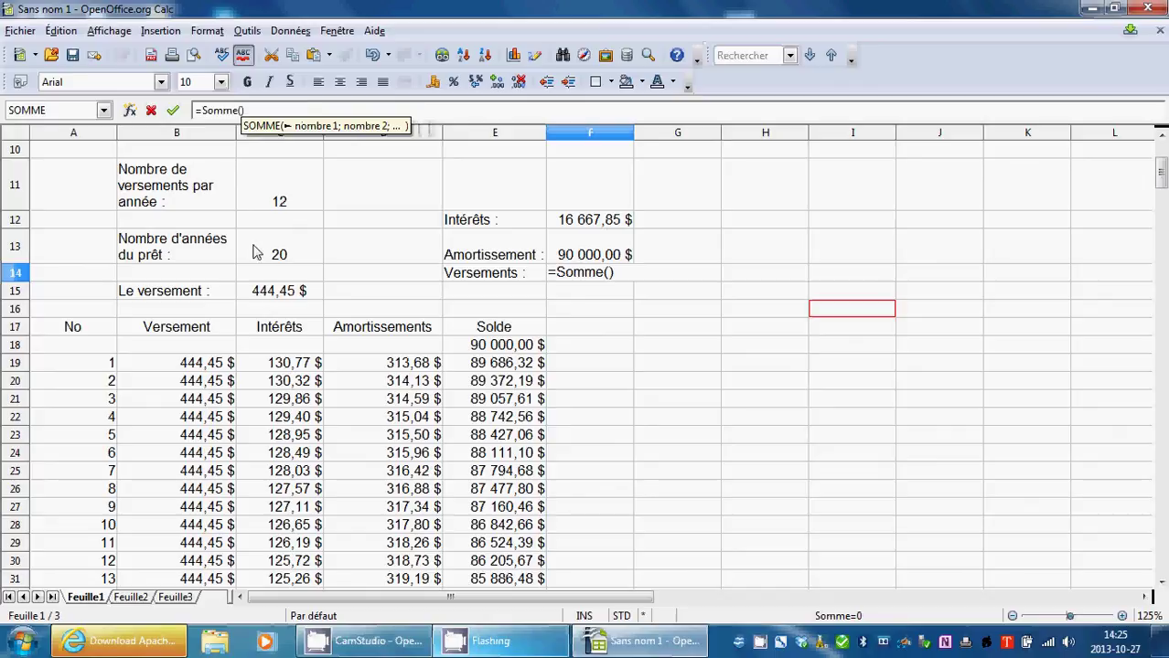
pyautogui.moveTo(210, 366); pyautogui.dragTo(196, 235)
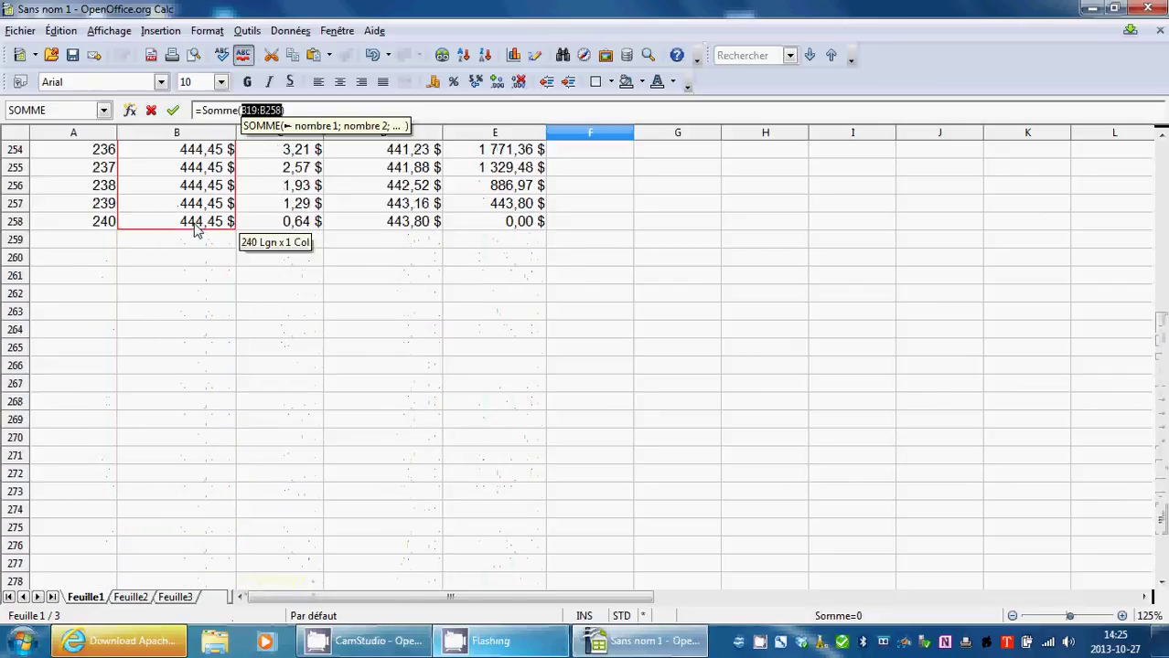
pyautogui.click(174, 111)
pyautogui.scroll(20, 494, 365)
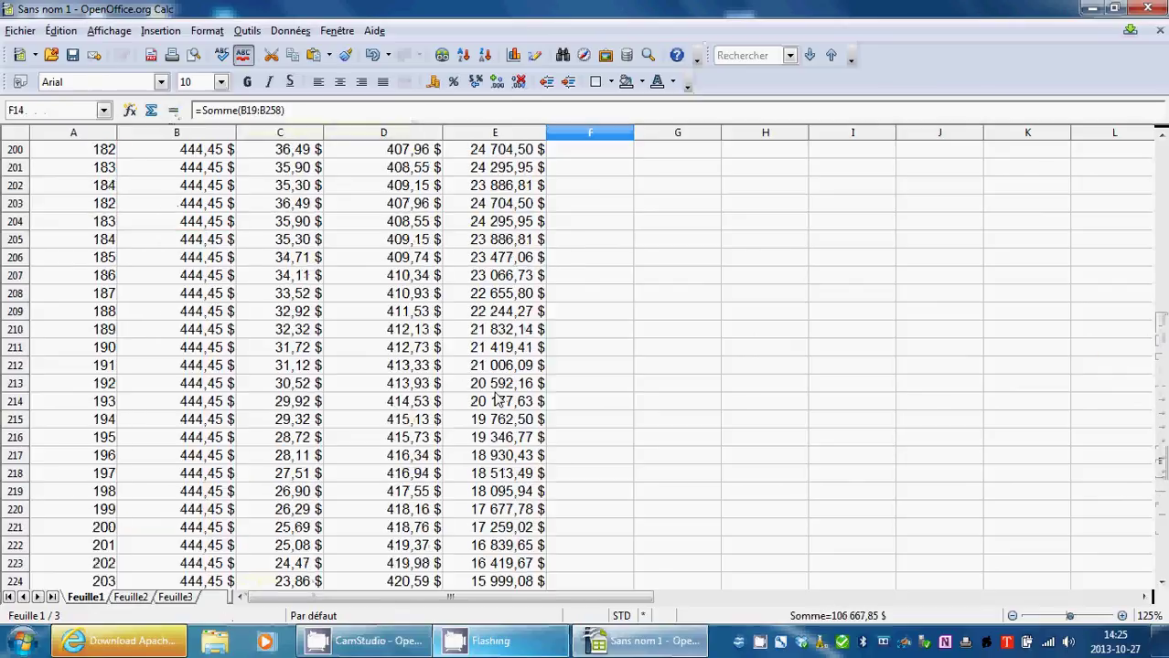
pyautogui.scroll(20, 495, 400)
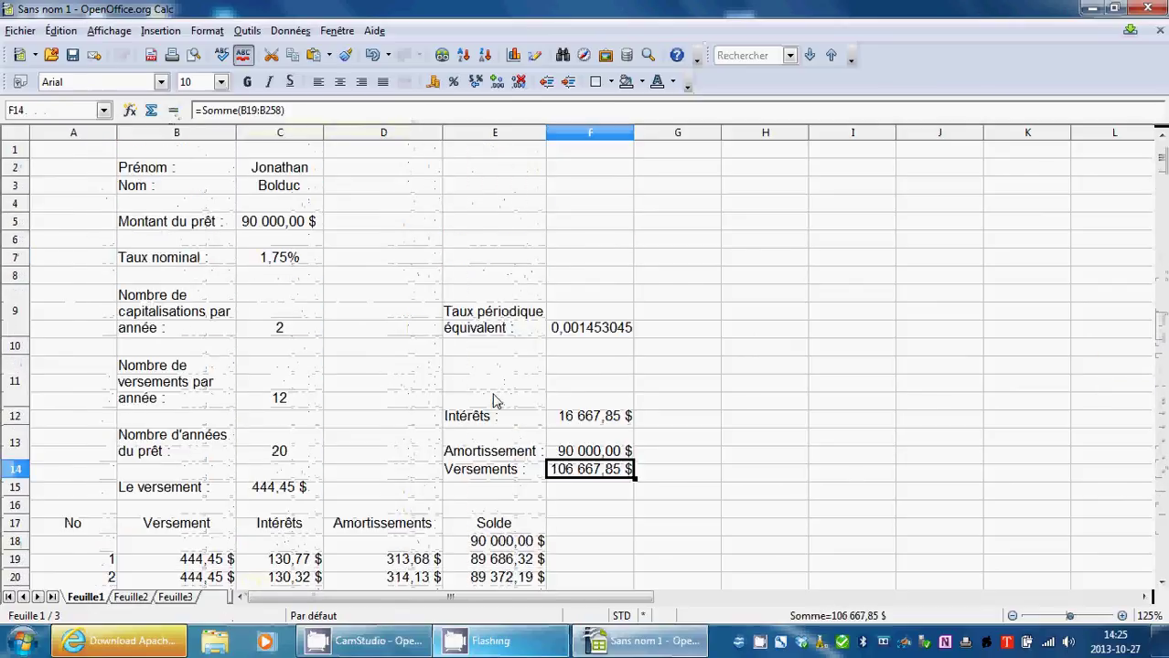
pyautogui.click(740, 437)
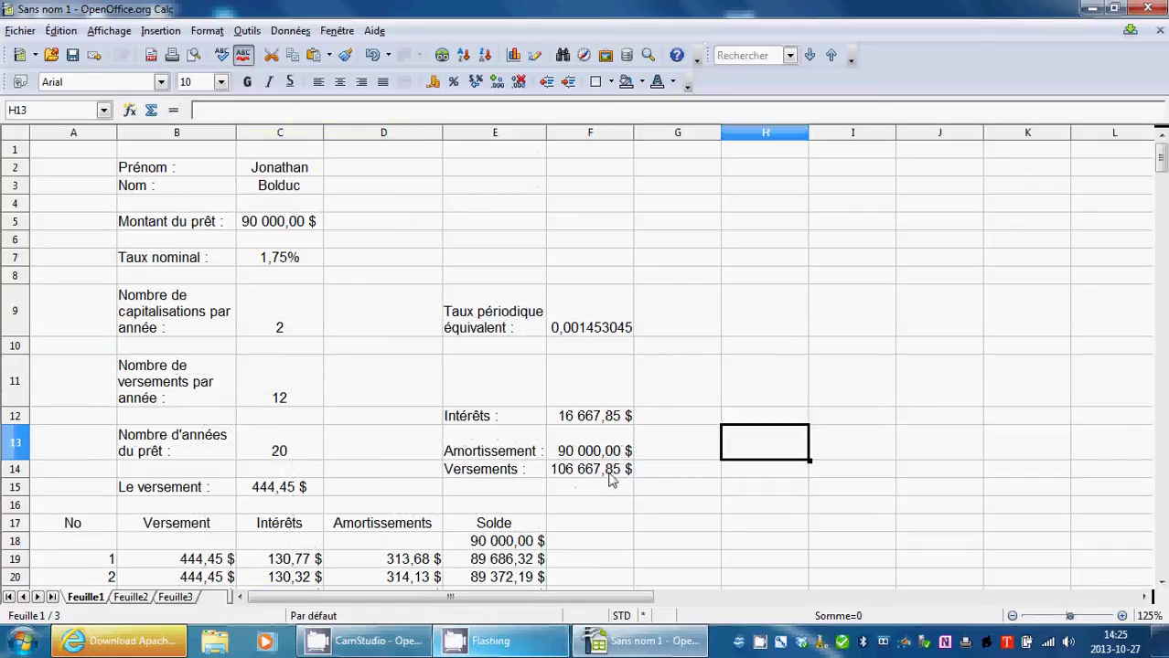
# Review the interest and amortization summary totals.
pyautogui.moveTo(586, 422); pyautogui.dragTo(589, 453)
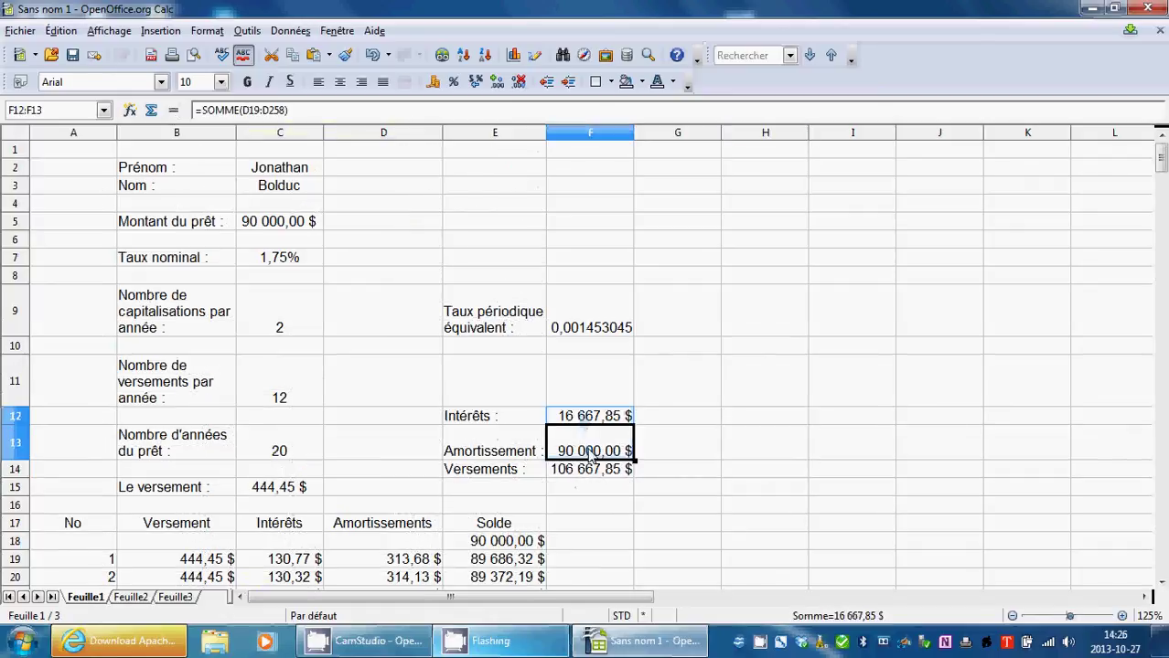
pyautogui.click(755, 411)
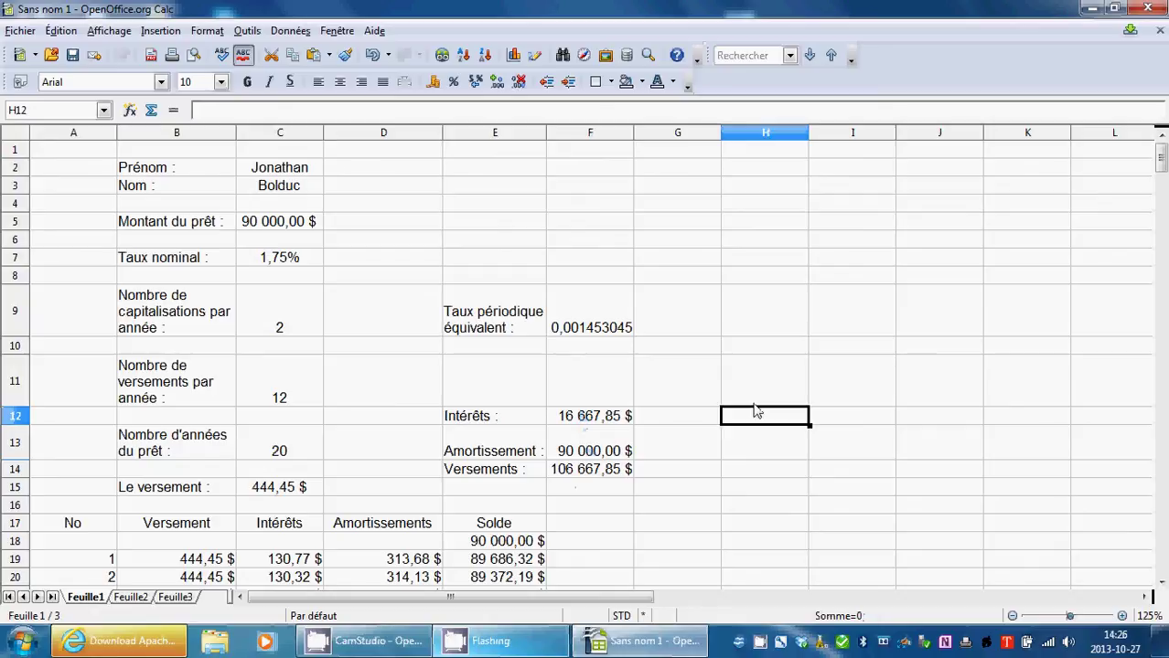
pyautogui.click(761, 316)
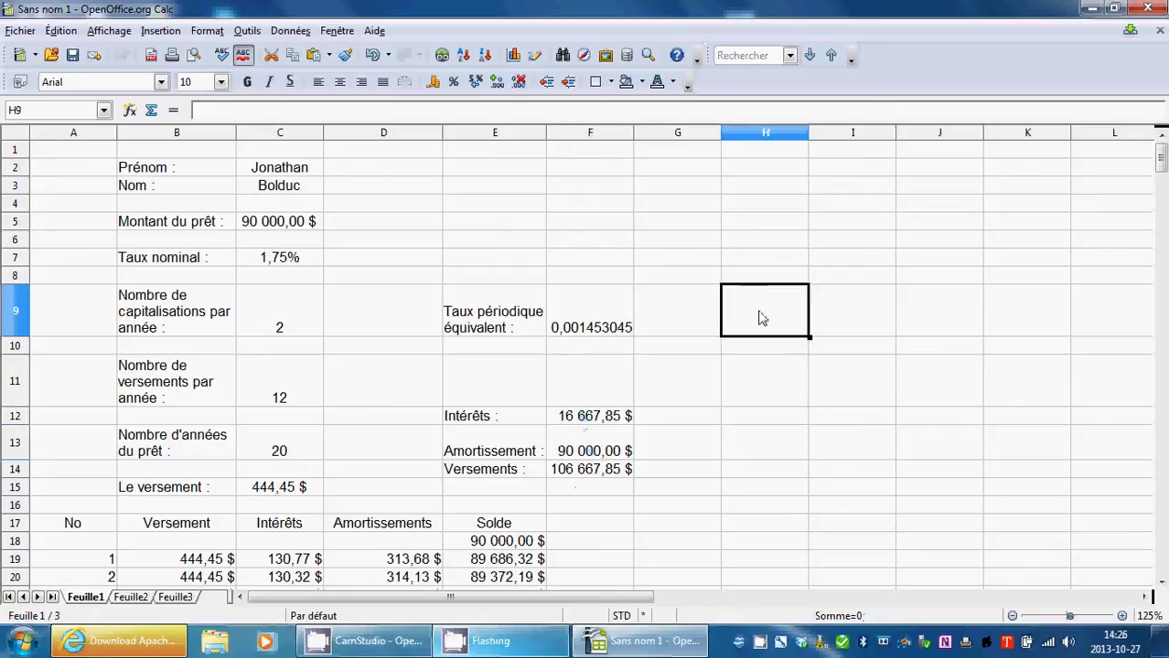
pyautogui.scroll(-20, 764, 339)
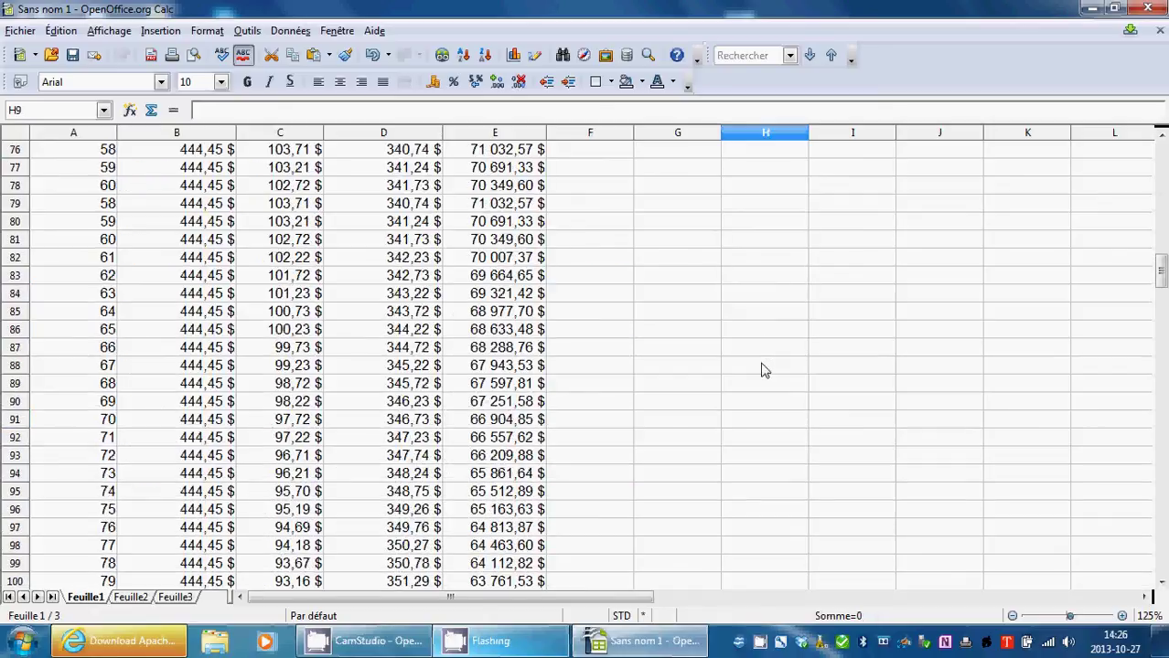
pyautogui.scroll(20, 763, 371)
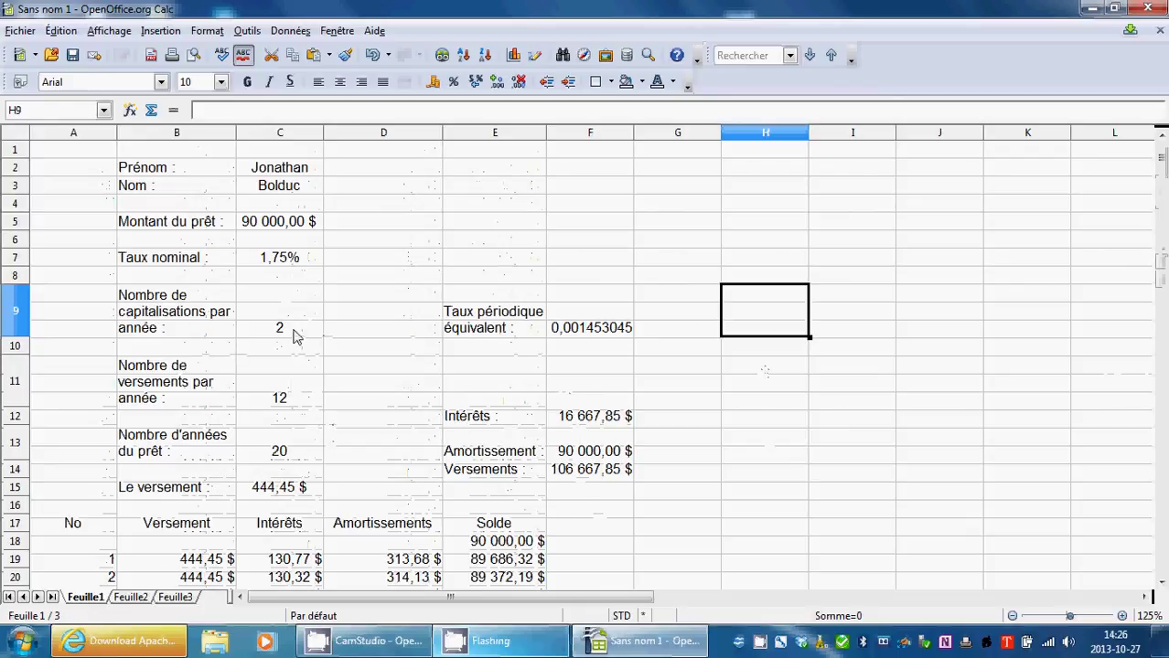
# Change the nominal rate in C7 from 1,75% to 3,5%.
pyautogui.click(307, 384)
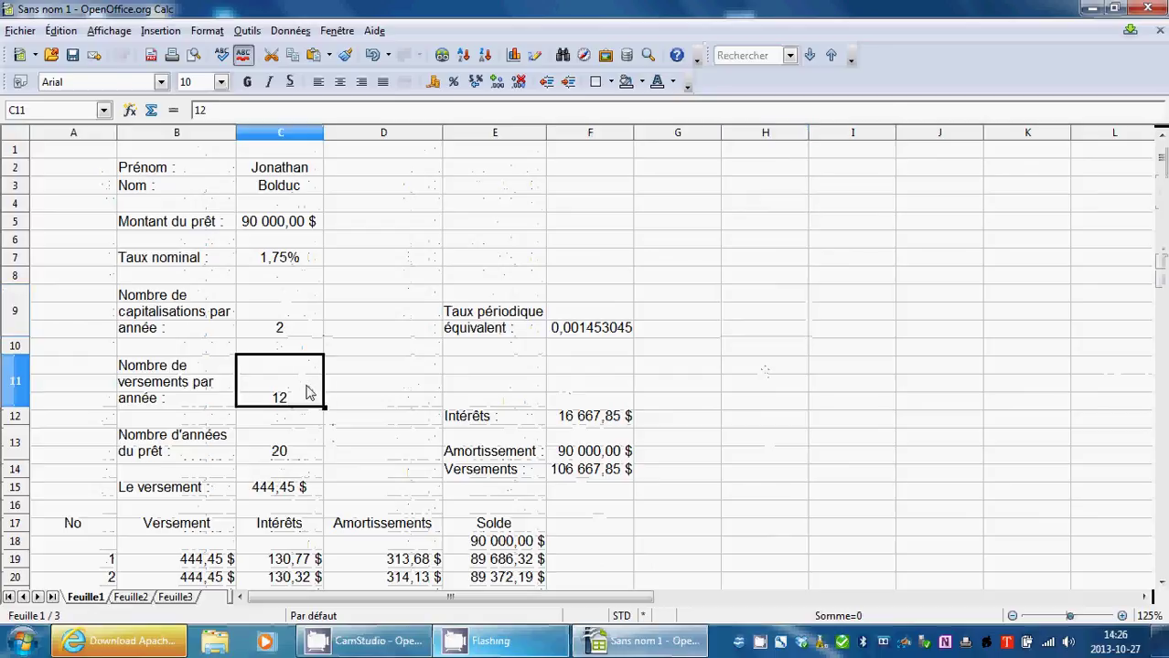
pyautogui.doubleClick(308, 388)
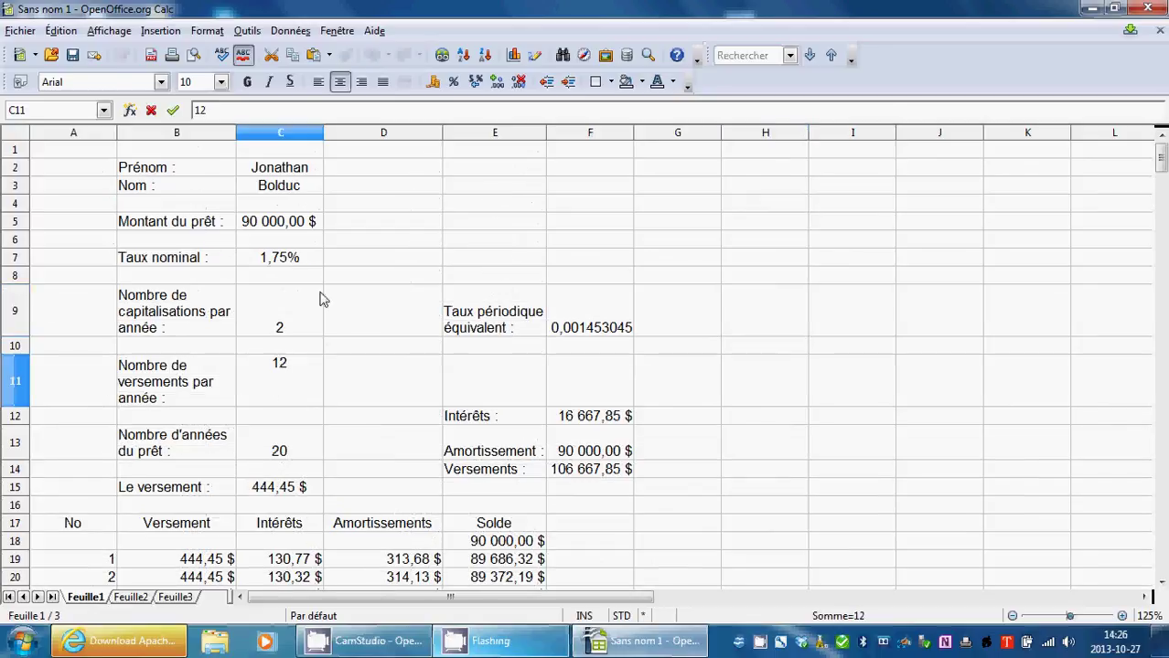
pyautogui.click(289, 267)
pyautogui.doubleClick(292, 262)
pyautogui.moveTo(308, 257); pyautogui.dragTo(250, 263)
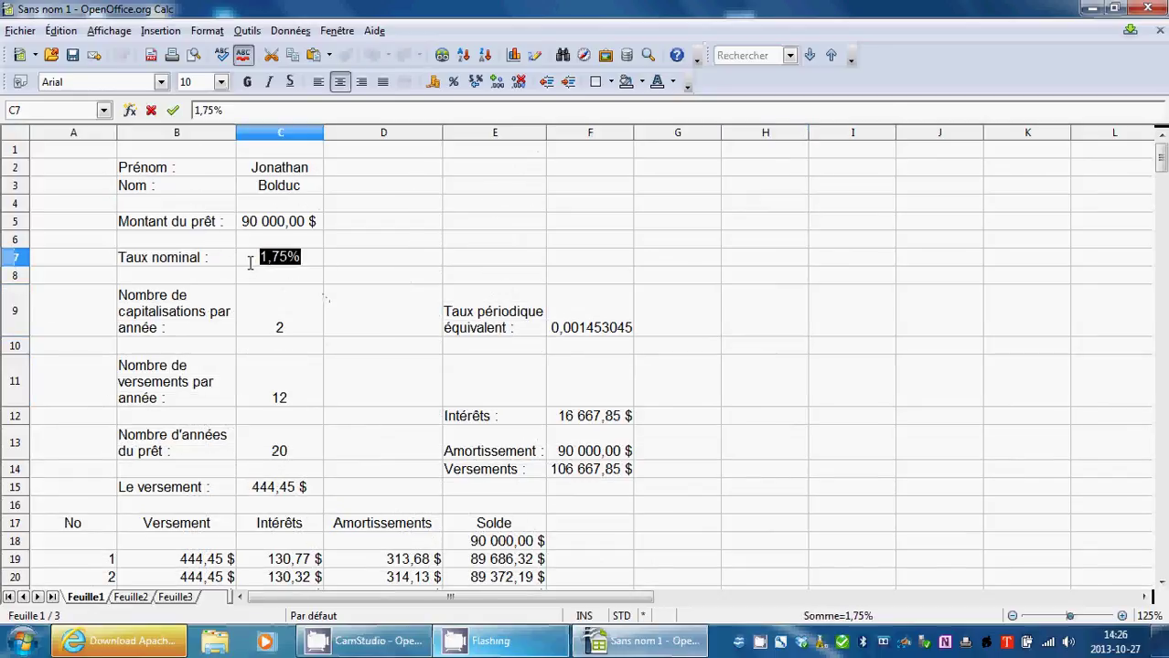
pyautogui.write('3,5')
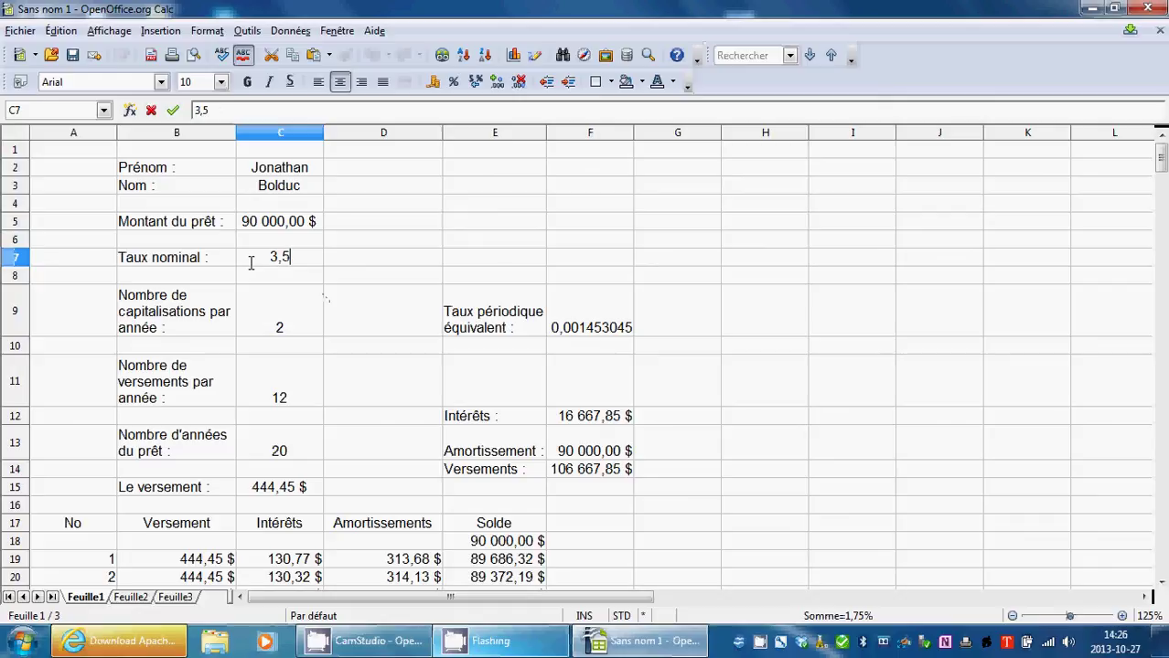
pyautogui.write('%')
pyautogui.press('Return')
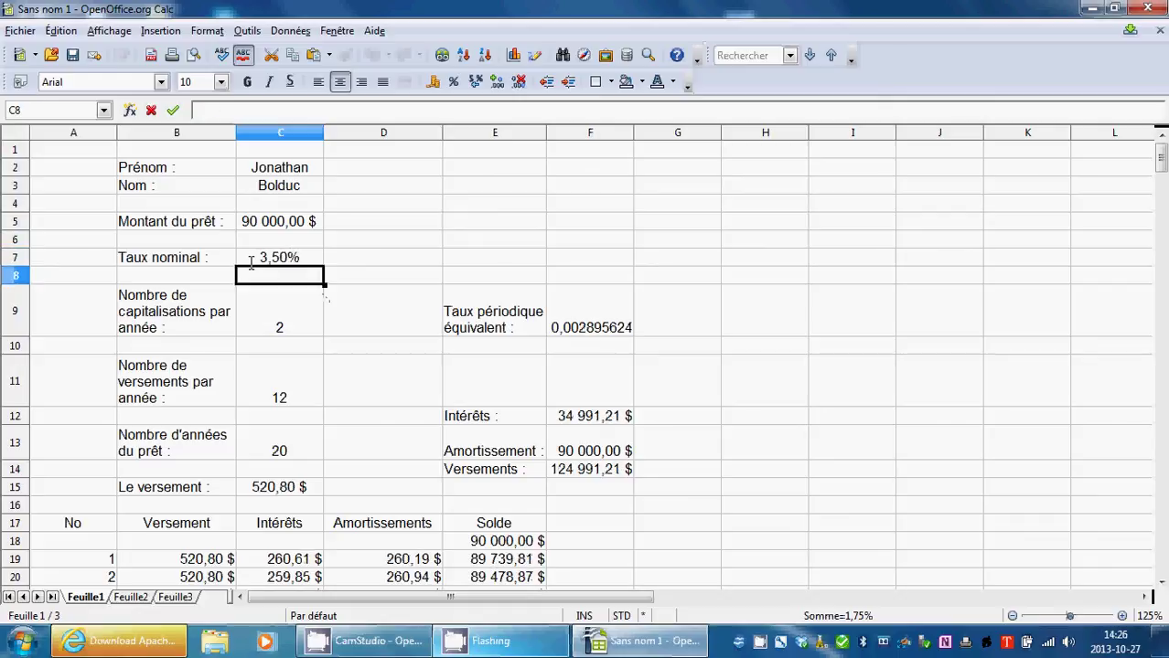
# Check the recalculated interest total of 34 991,21 $ in F12.
pyautogui.click(586, 417)
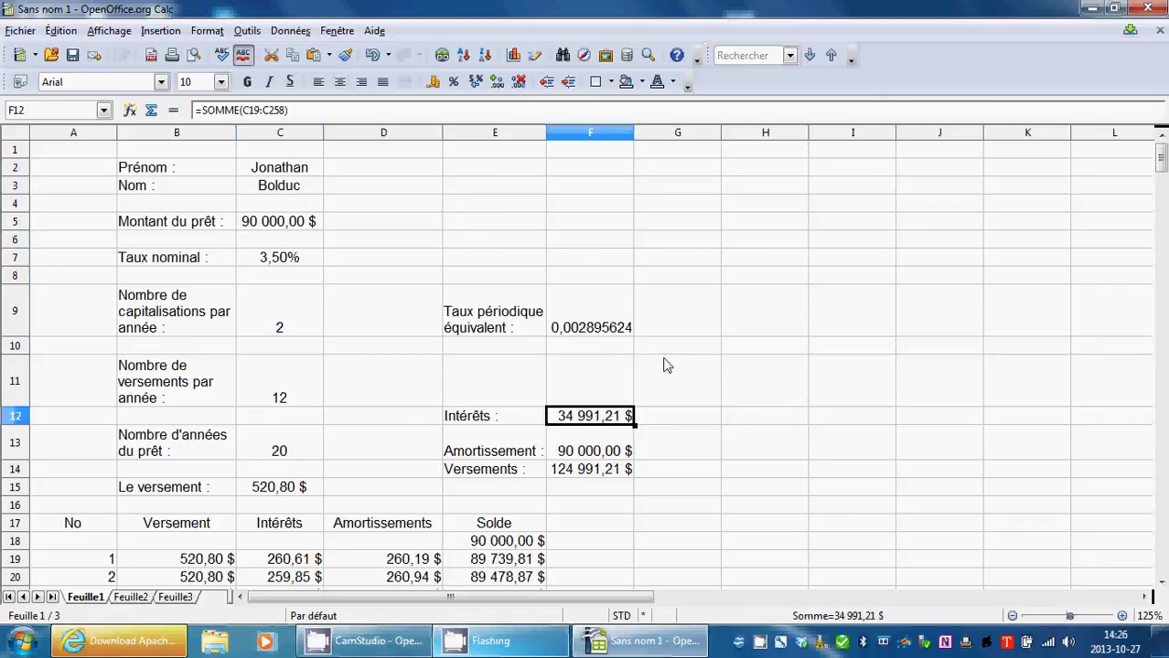
pyautogui.scroll(-15, 655, 393)
pyautogui.scroll(15, 655, 395)
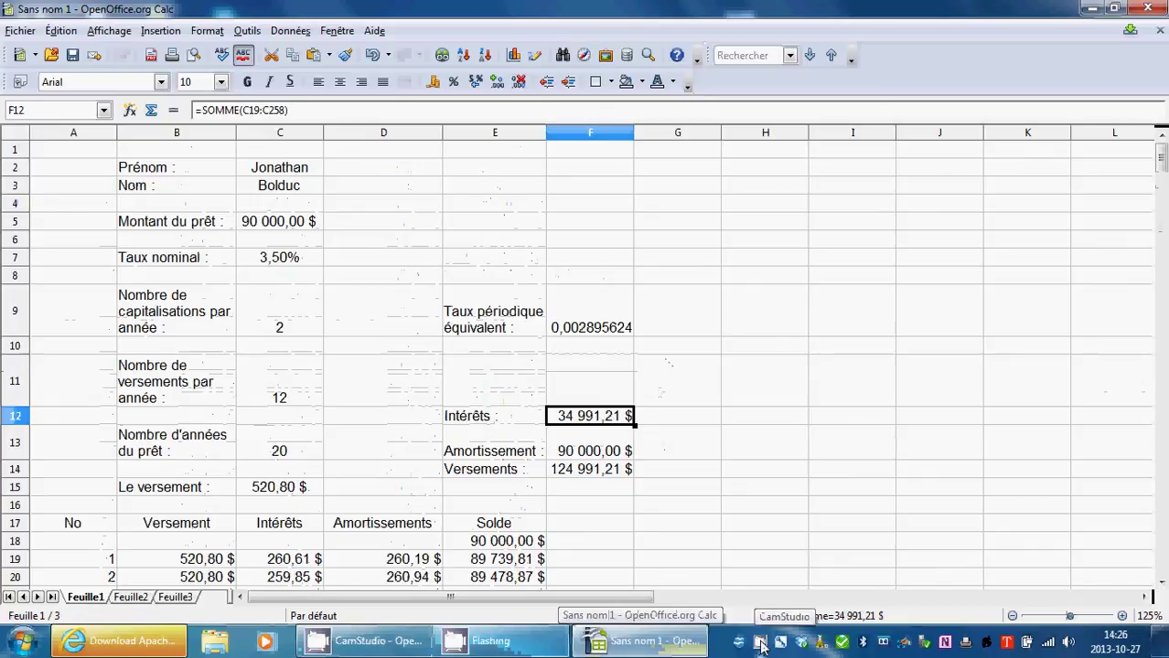
pyautogui.rightClick(762, 645)
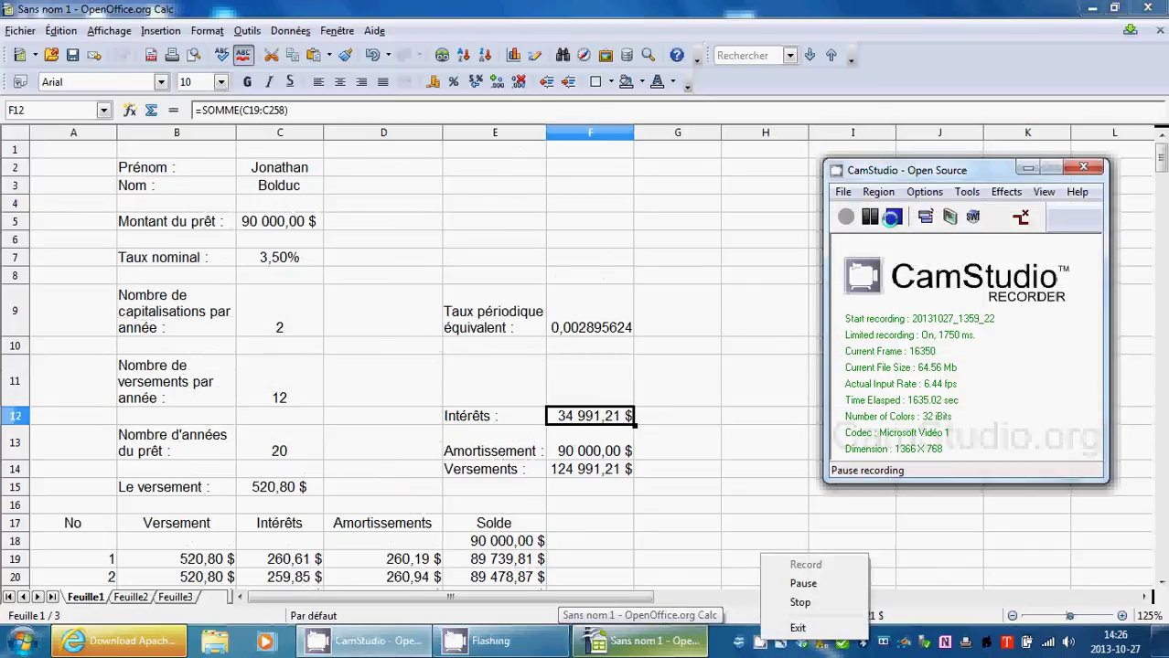
pyautogui.click(907, 277)
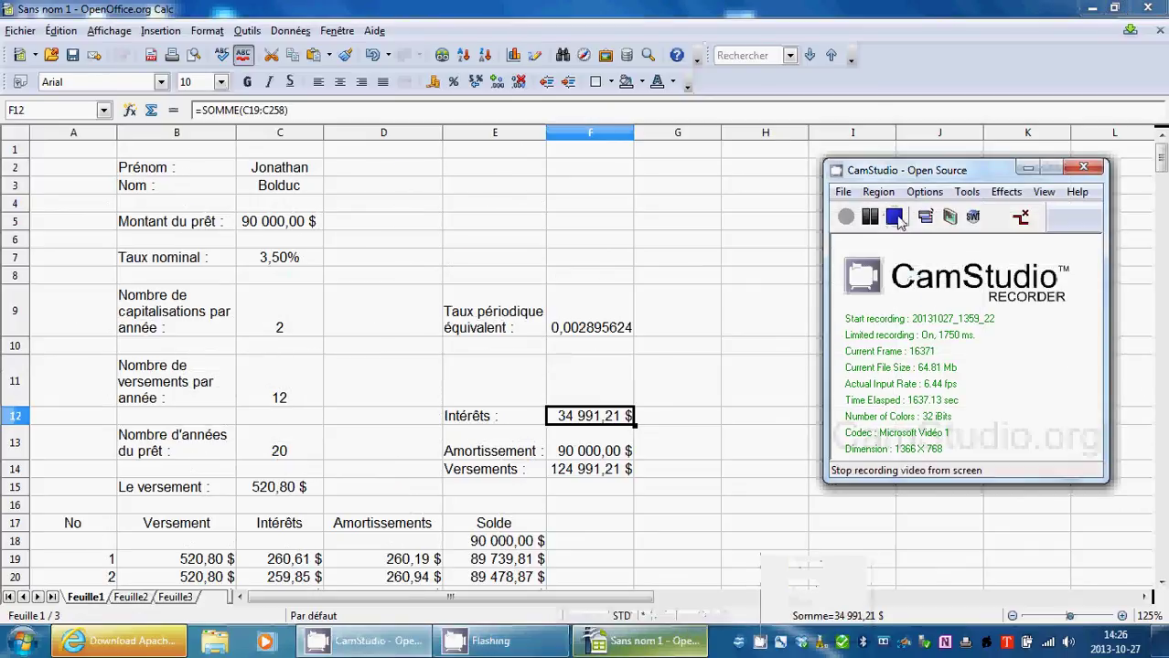